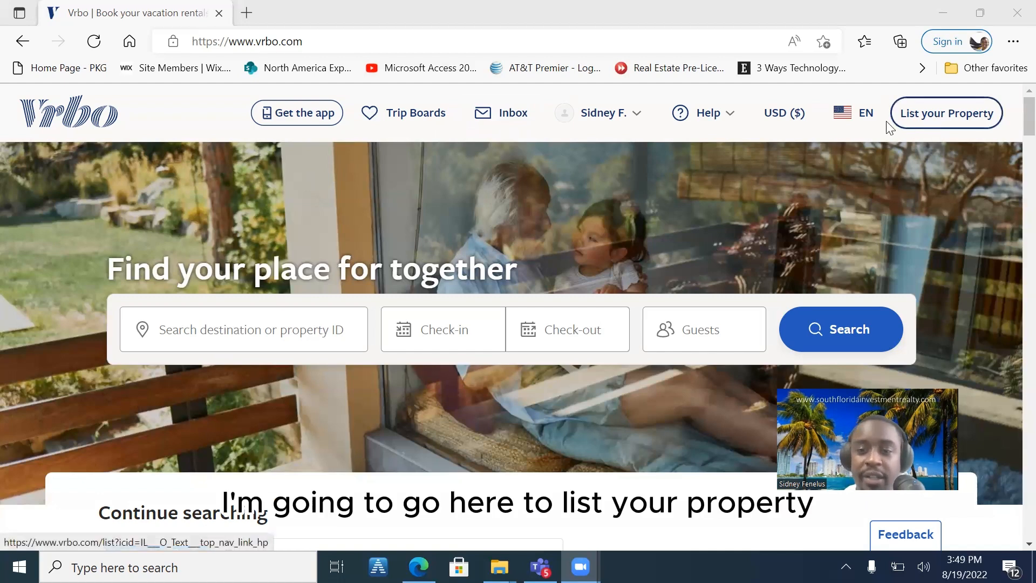
- Start listing a property and look over the bedroom and bathroom criteria of the earnings estimate
{"action": "left_click", "coordinate": [967, 124]}
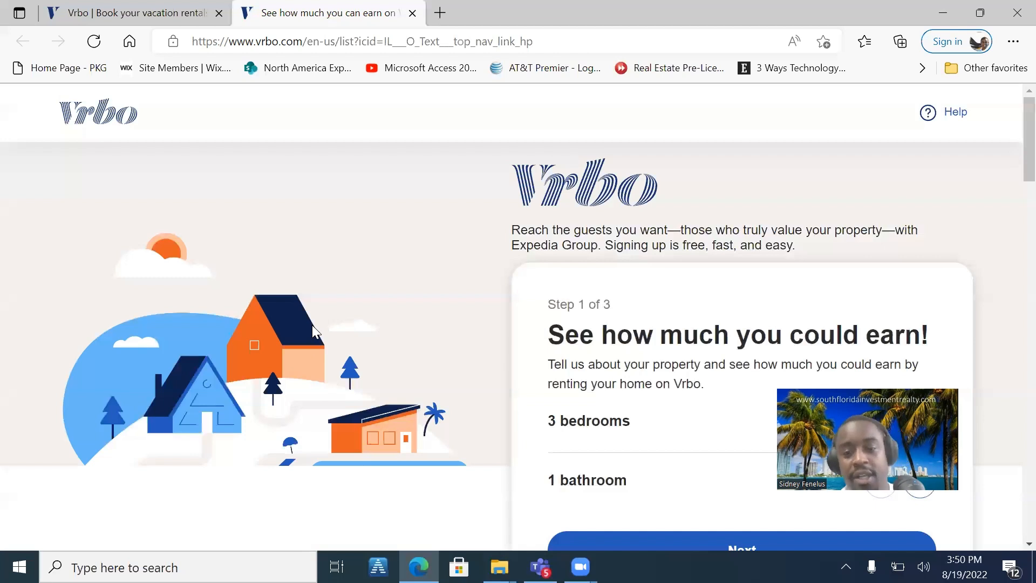
{"action": "scroll", "coordinate": [312, 326], "scroll_direction": "down", "scroll_amount": 1}
{"action": "scroll", "coordinate": [315, 331], "scroll_direction": "up", "scroll_amount": 1}
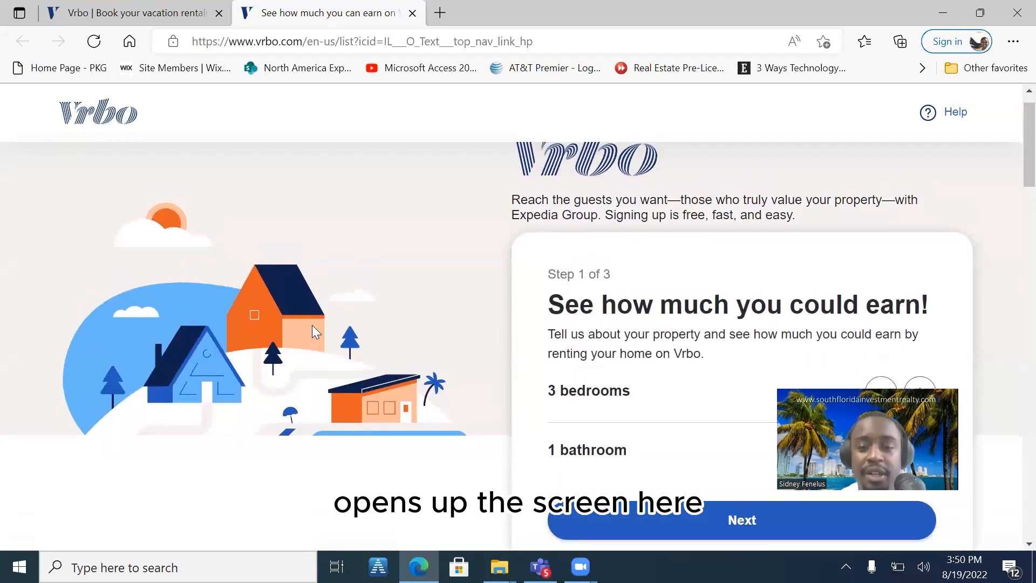
{"action": "scroll", "coordinate": [313, 330], "scroll_direction": "down", "scroll_amount": 2}
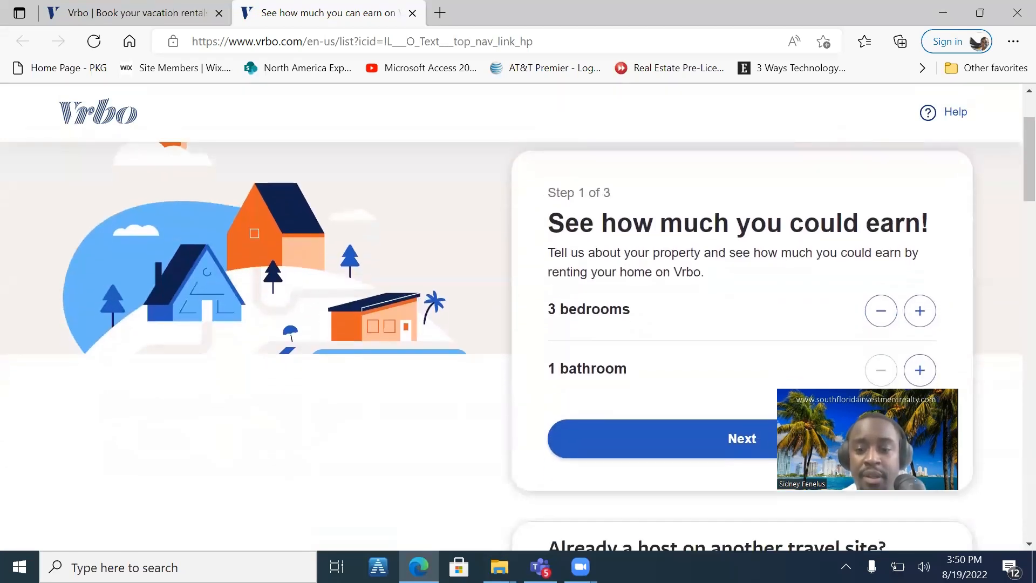
{"action": "scroll", "coordinate": [791, 364], "scroll_direction": "down", "scroll_amount": 3}
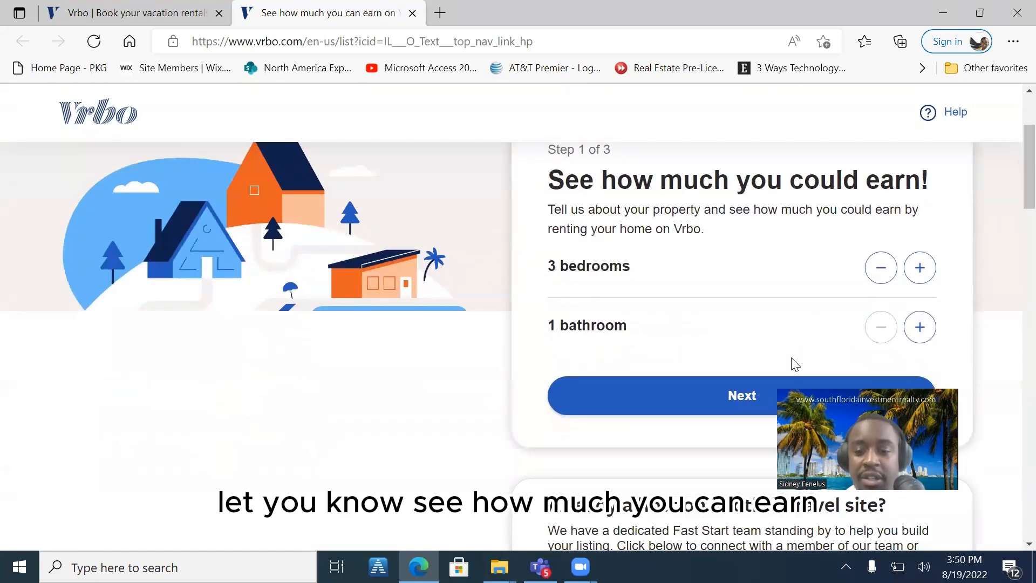
{"action": "scroll", "coordinate": [791, 358], "scroll_direction": "up", "scroll_amount": 2}
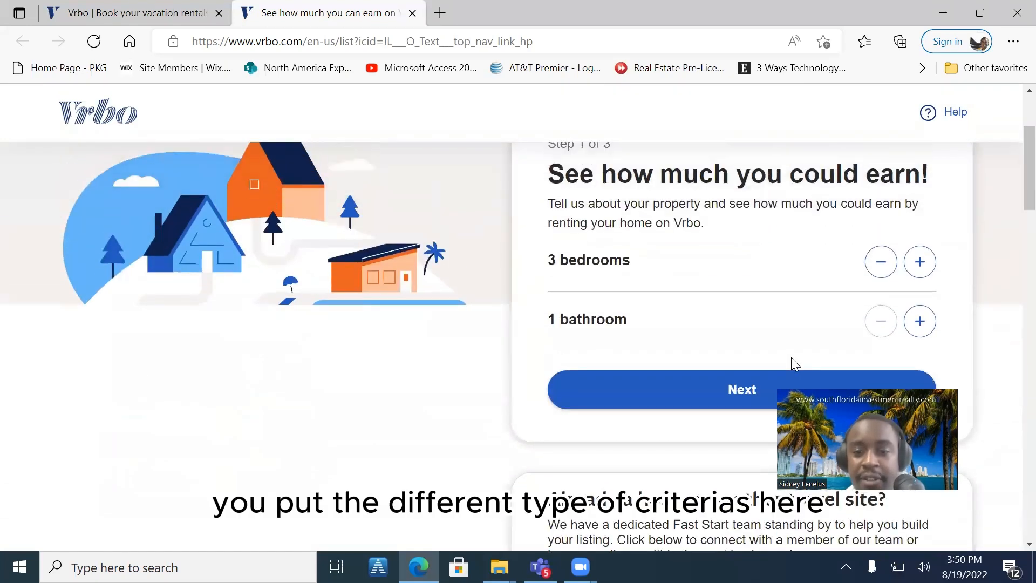
- Examine the Fast Start help for existing hosts, the hosting benefits and the partner travel brands
{"action": "scroll", "coordinate": [663, 357], "scroll_direction": "down", "scroll_amount": 4}
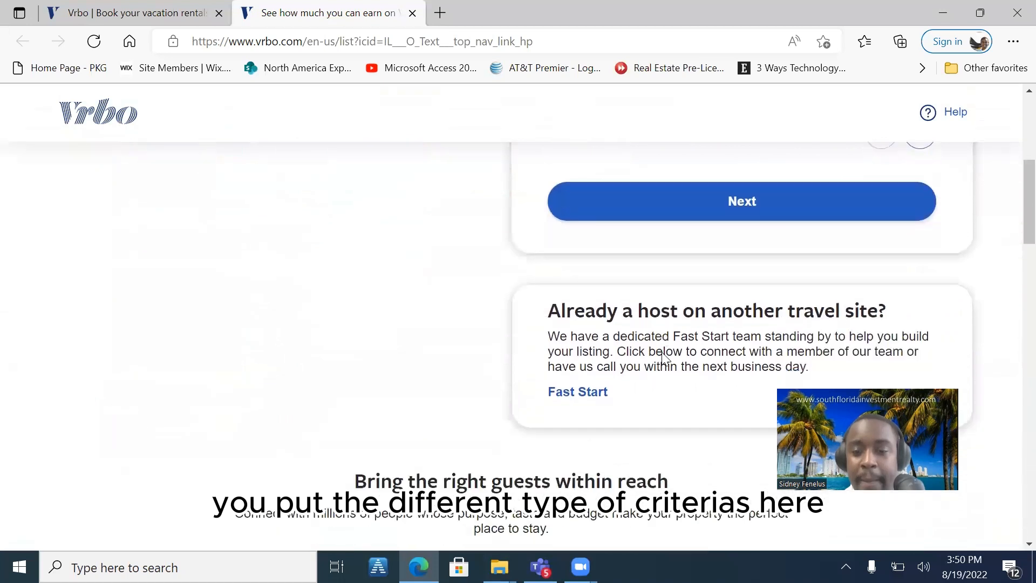
{"action": "scroll", "coordinate": [663, 357], "scroll_direction": "down", "scroll_amount": 1}
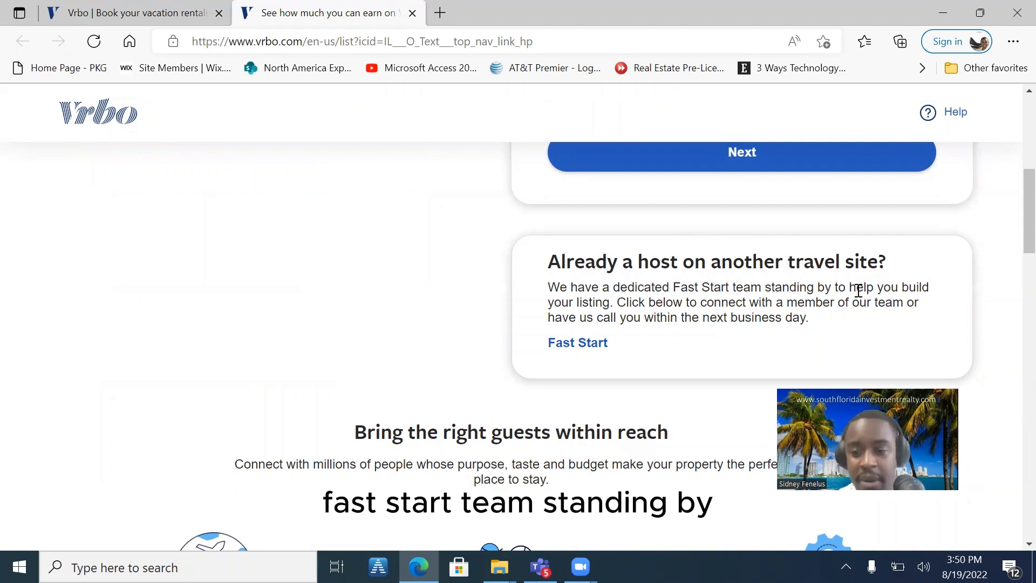
{"action": "scroll", "coordinate": [596, 314], "scroll_direction": "down", "scroll_amount": 1}
{"action": "scroll", "coordinate": [596, 314], "scroll_direction": "down", "scroll_amount": 1}
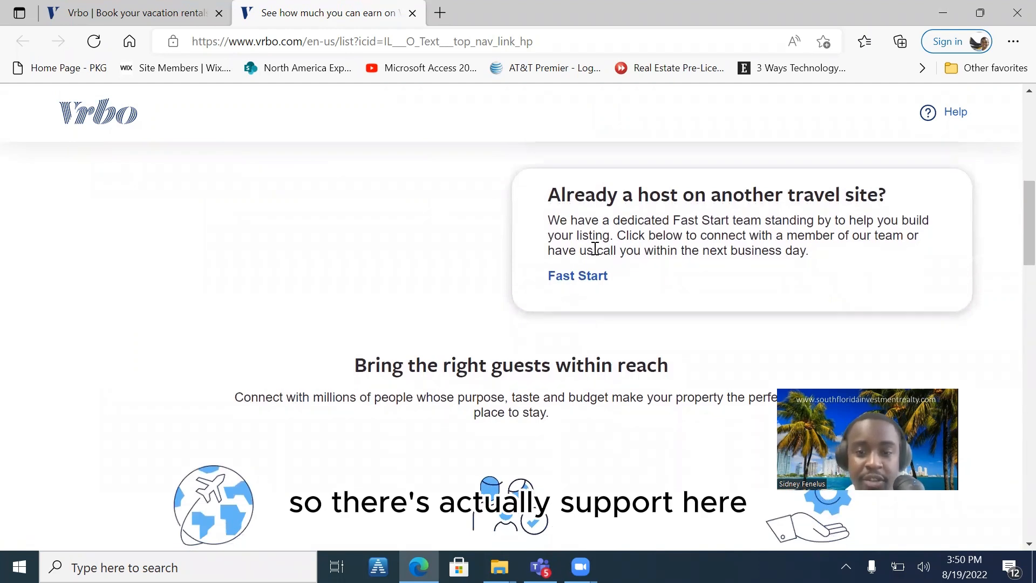
{"action": "scroll", "coordinate": [587, 250], "scroll_direction": "down", "scroll_amount": 1}
{"action": "scroll", "coordinate": [589, 250], "scroll_direction": "up", "scroll_amount": 2}
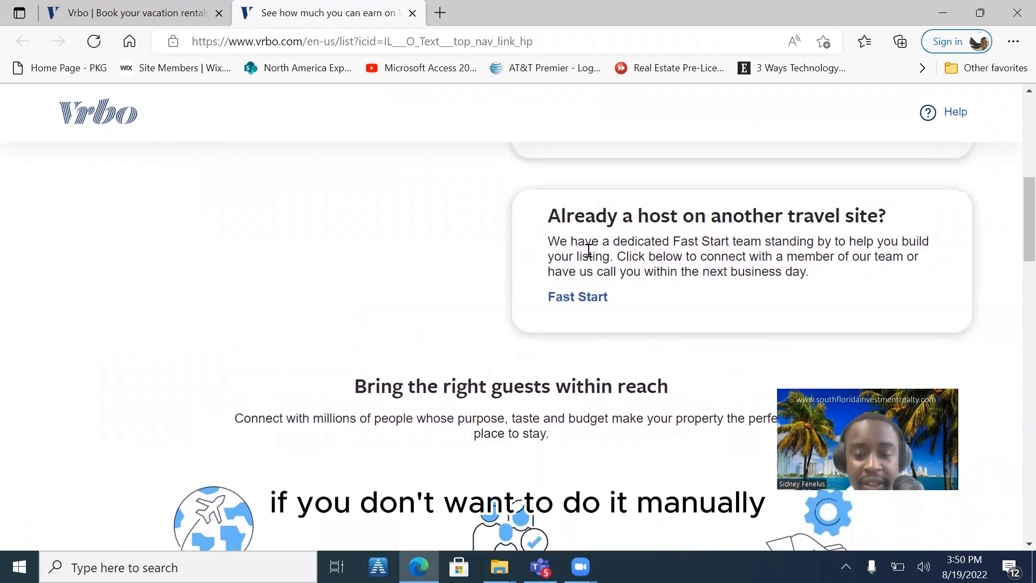
{"action": "scroll", "coordinate": [546, 344], "scroll_direction": "down", "scroll_amount": 3}
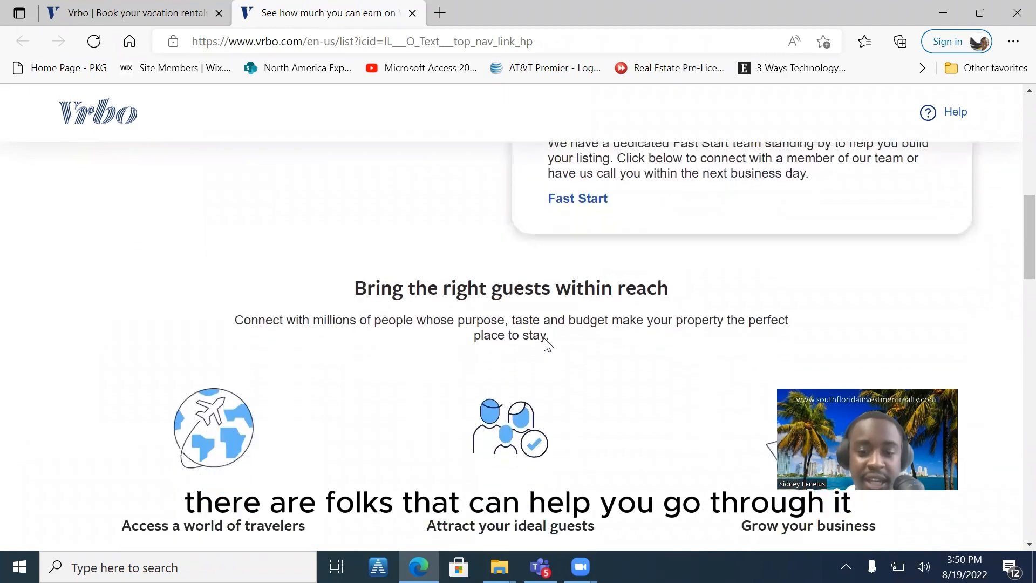
{"action": "scroll", "coordinate": [644, 242], "scroll_direction": "up", "scroll_amount": 2}
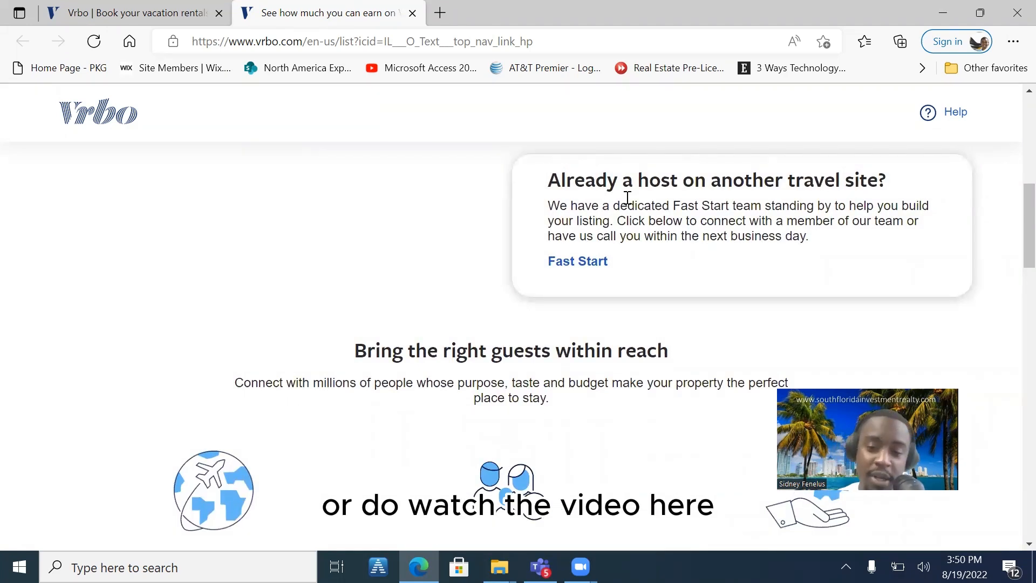
{"action": "scroll", "coordinate": [626, 198], "scroll_direction": "down", "scroll_amount": 1}
{"action": "scroll", "coordinate": [303, 363], "scroll_direction": "down", "scroll_amount": 3}
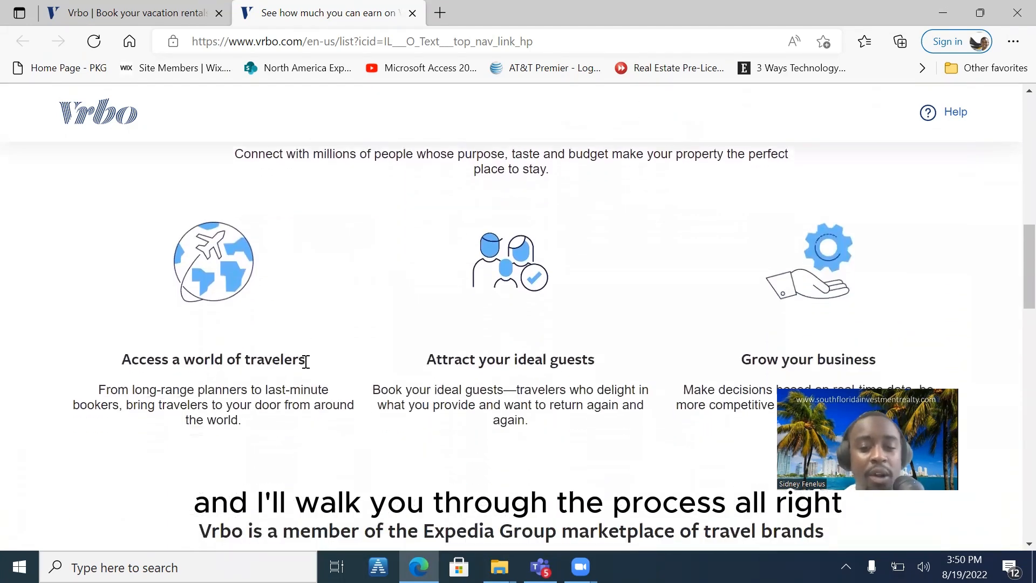
{"action": "scroll", "coordinate": [303, 361], "scroll_direction": "down", "scroll_amount": 2}
{"action": "scroll", "coordinate": [134, 331], "scroll_direction": "up", "scroll_amount": 3}
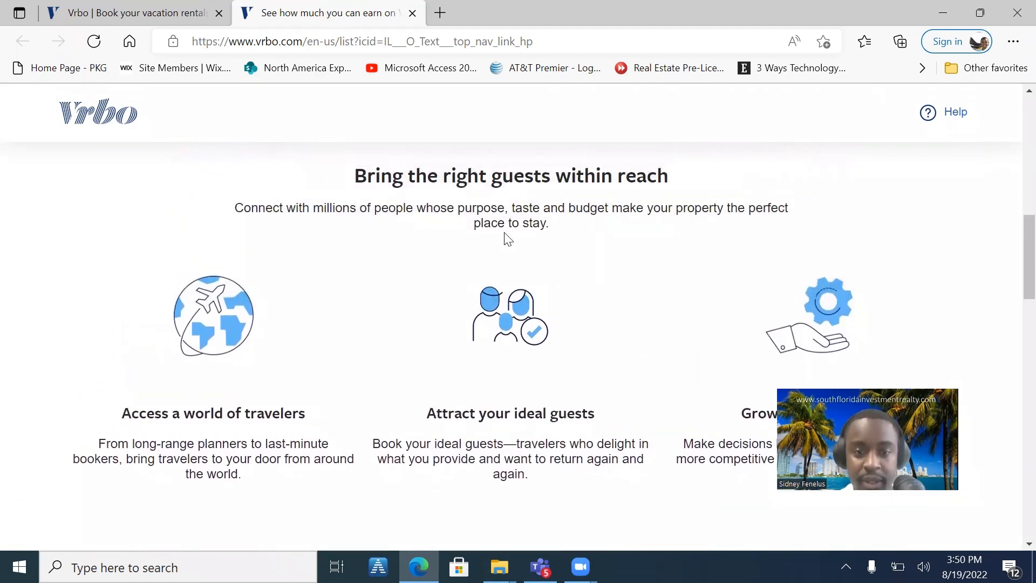
{"action": "scroll", "coordinate": [411, 334], "scroll_direction": "down", "scroll_amount": 4}
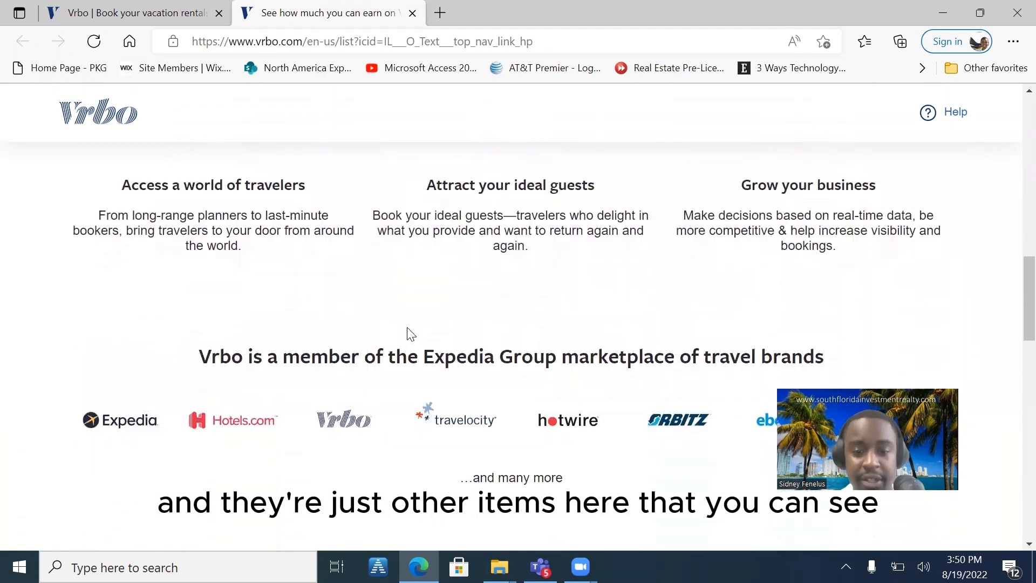
- Set the property to 2 bathrooms in the earnings estimate and continue to the location step
{"action": "scroll", "coordinate": [410, 334], "scroll_direction": "up", "scroll_amount": 10}
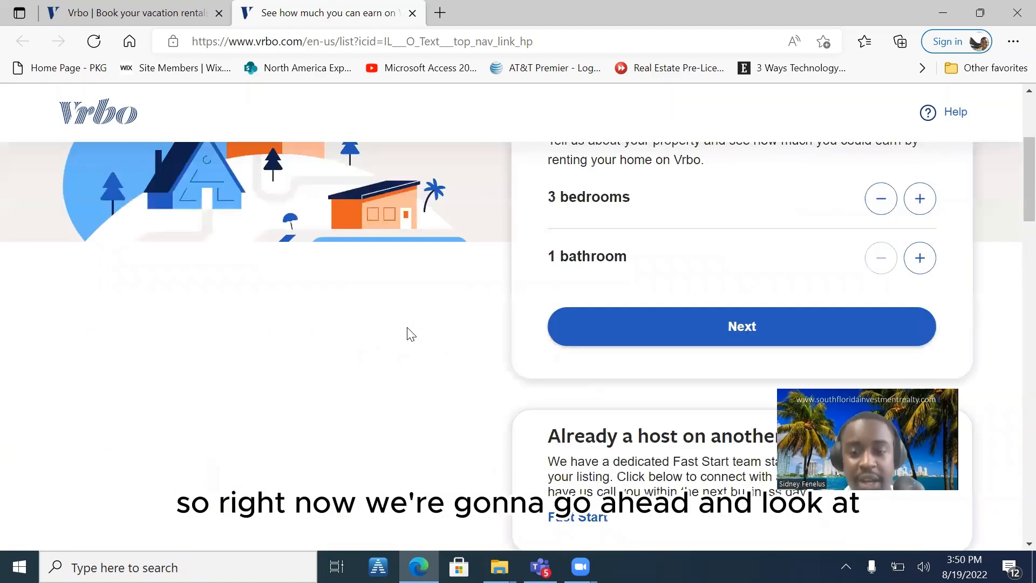
{"action": "scroll", "coordinate": [411, 335], "scroll_direction": "down", "scroll_amount": 1}
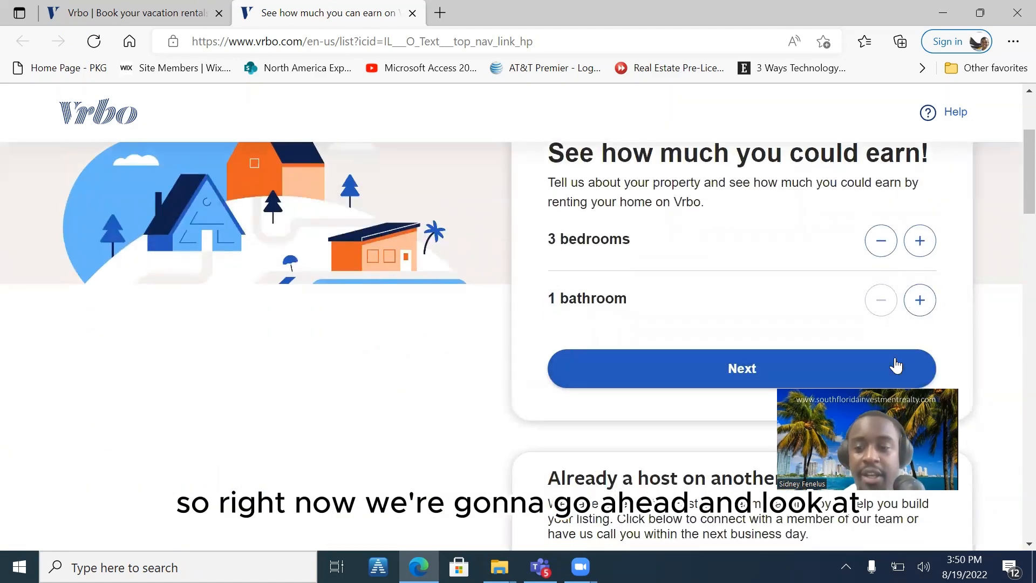
{"action": "left_click", "coordinate": [920, 300]}
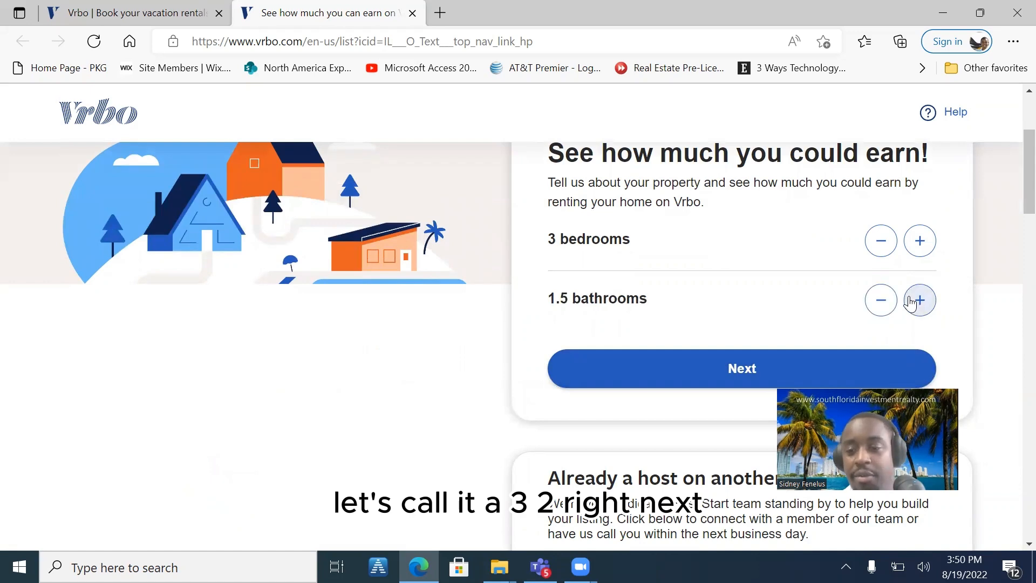
{"action": "left_click", "coordinate": [911, 302]}
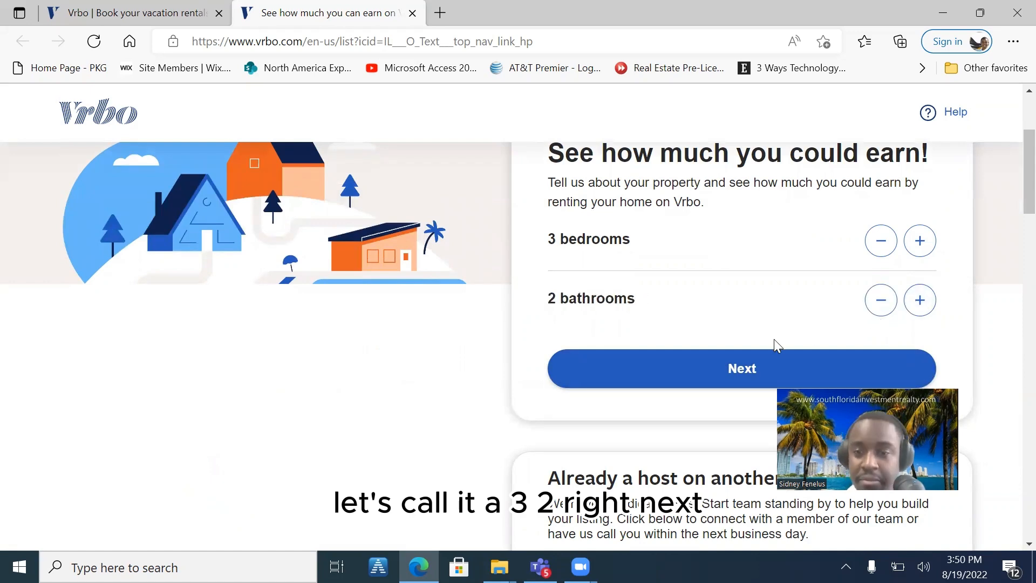
{"action": "left_click", "coordinate": [736, 365]}
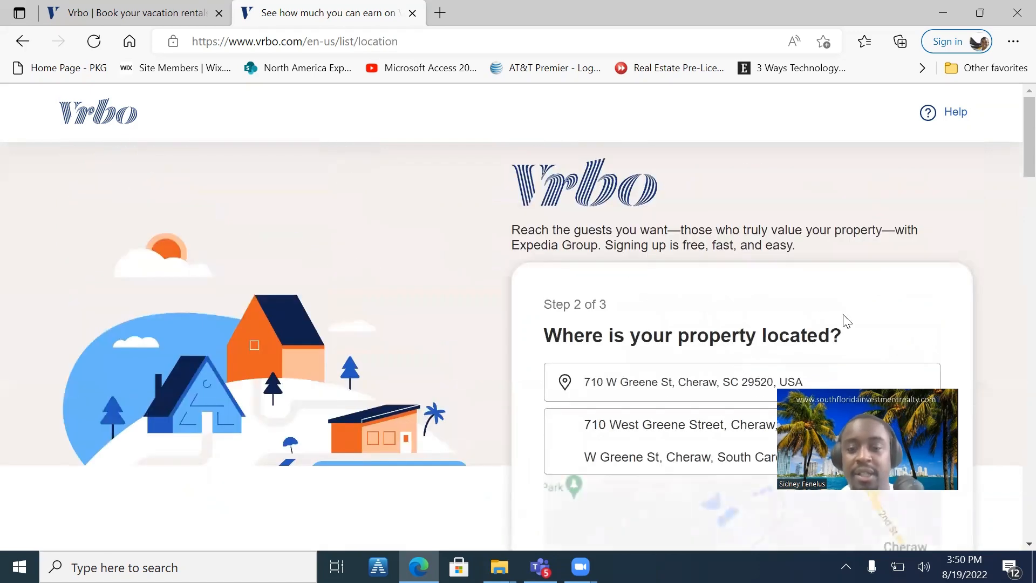
- Replace the prefilled property address with the first suggested Pembroke Pines address and continue to the earnings estimate
{"action": "scroll", "coordinate": [931, 293], "scroll_direction": "down", "scroll_amount": 3}
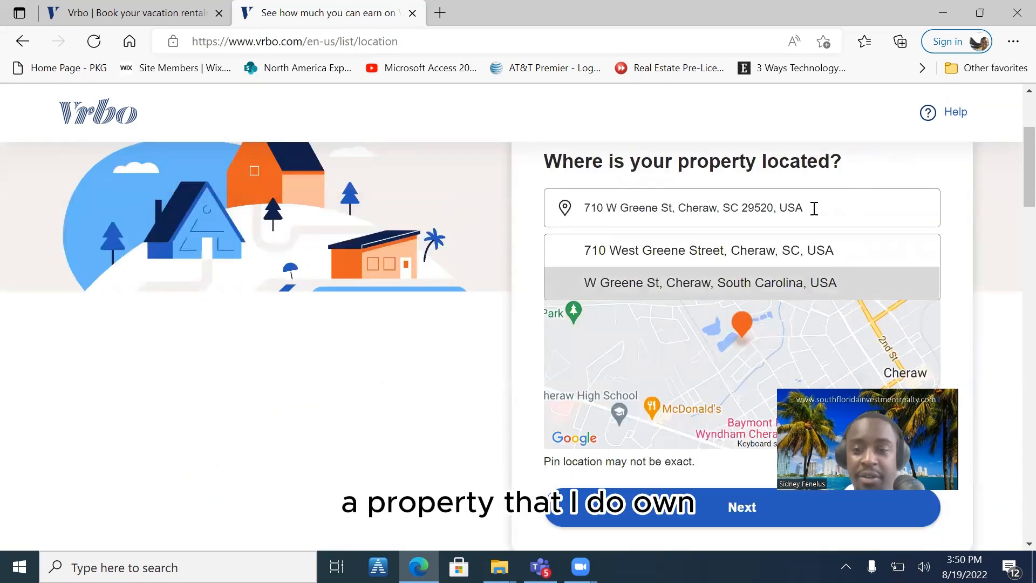
{"action": "left_click_drag", "start_coordinate": [813, 209], "coordinate": [456, 195]}
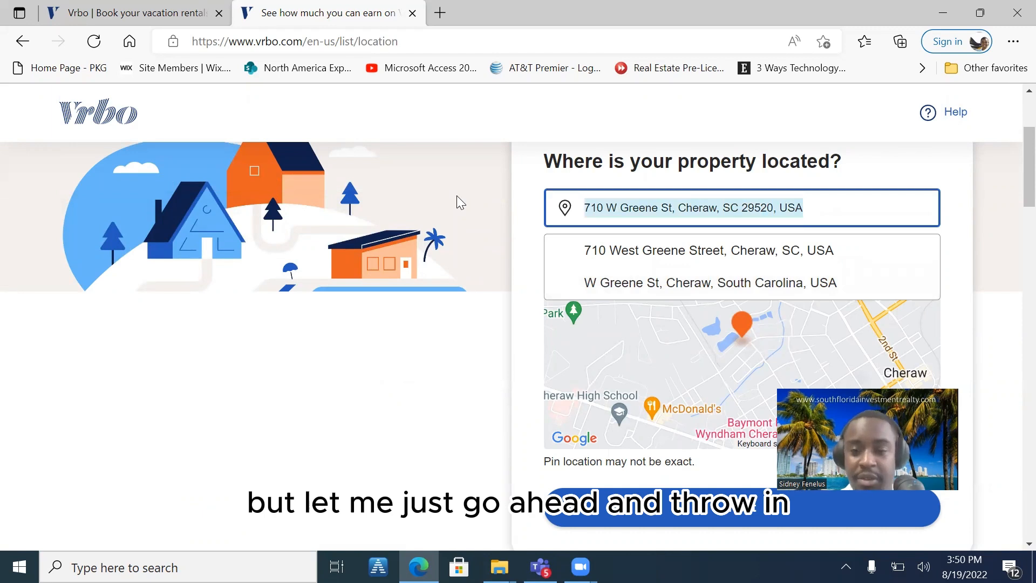
{"action": "key", "text": "BackSpace"}
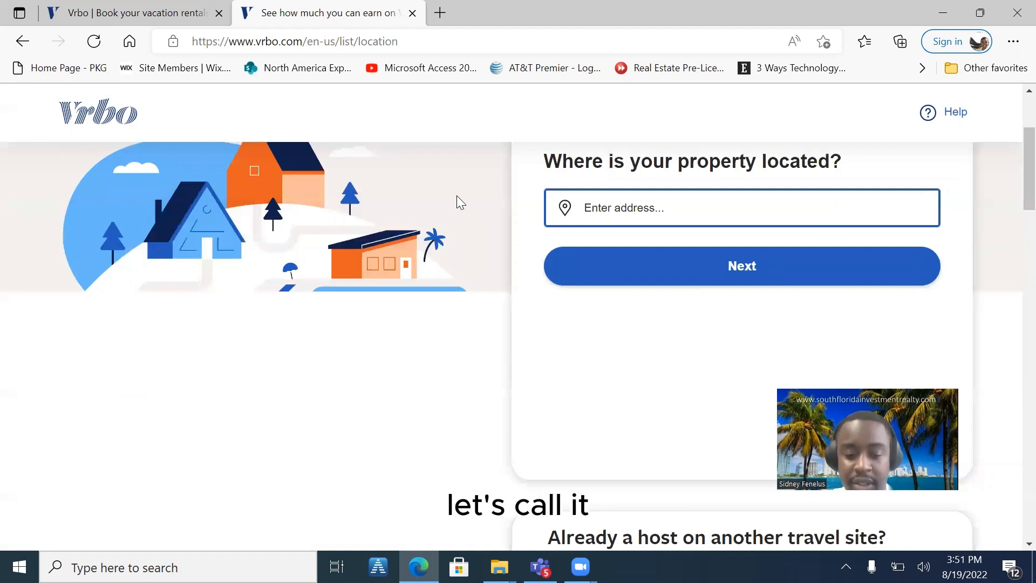
{"action": "type", "text": "1234"}
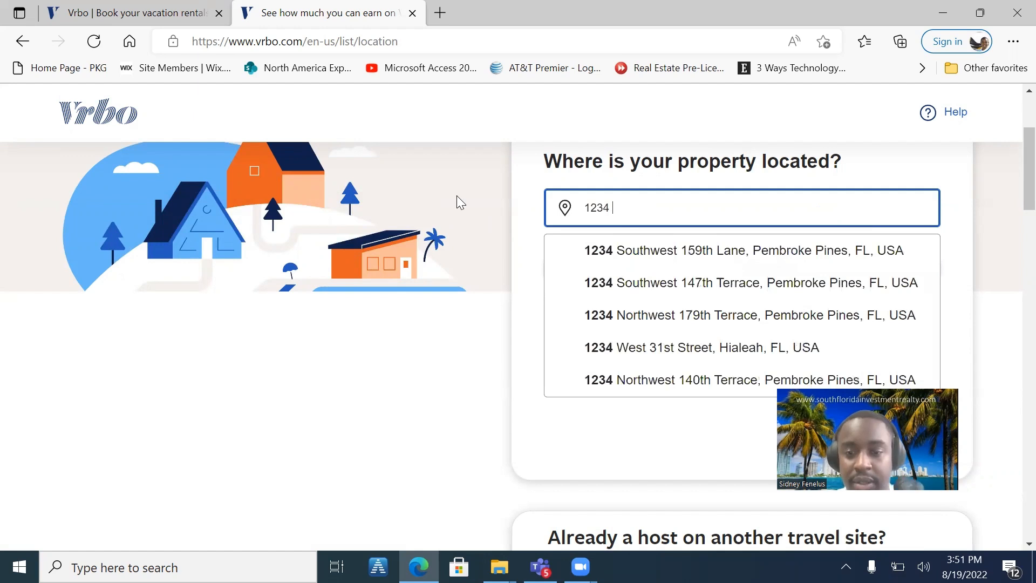
{"action": "key", "text": "Down"}
{"action": "key", "text": "Return"}
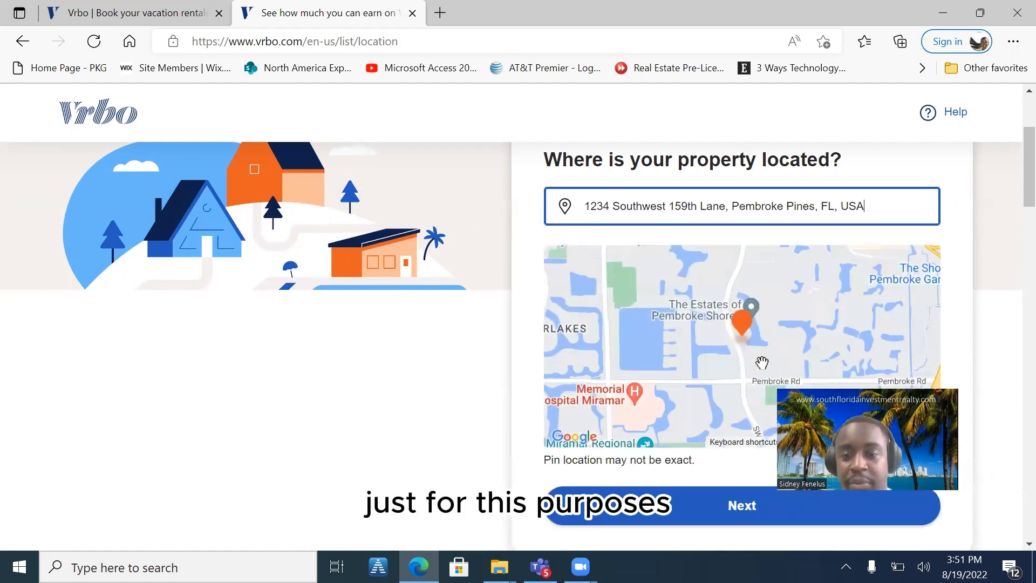
{"action": "scroll", "coordinate": [760, 361], "scroll_direction": "down", "scroll_amount": 3}
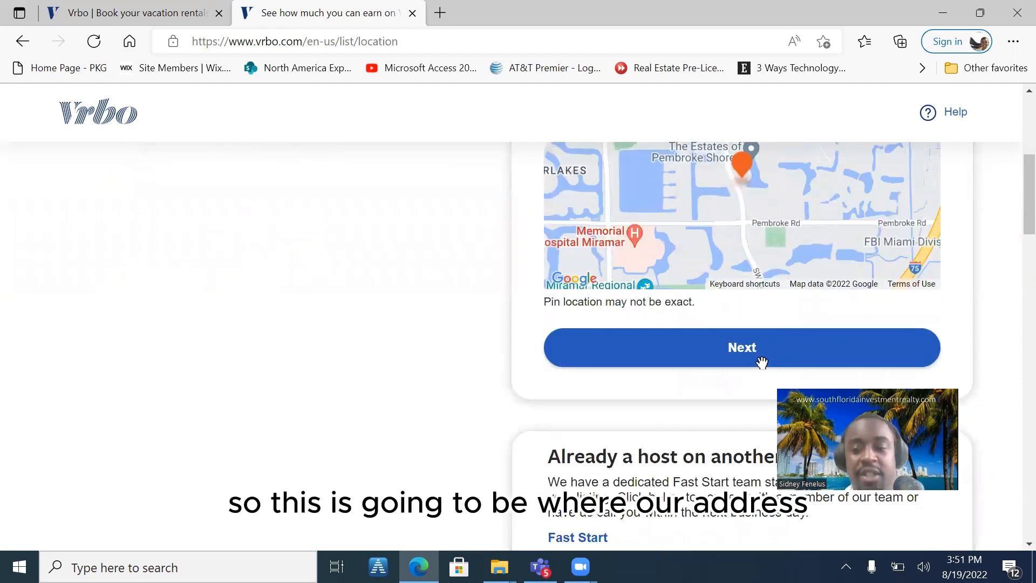
{"action": "left_click", "coordinate": [708, 365]}
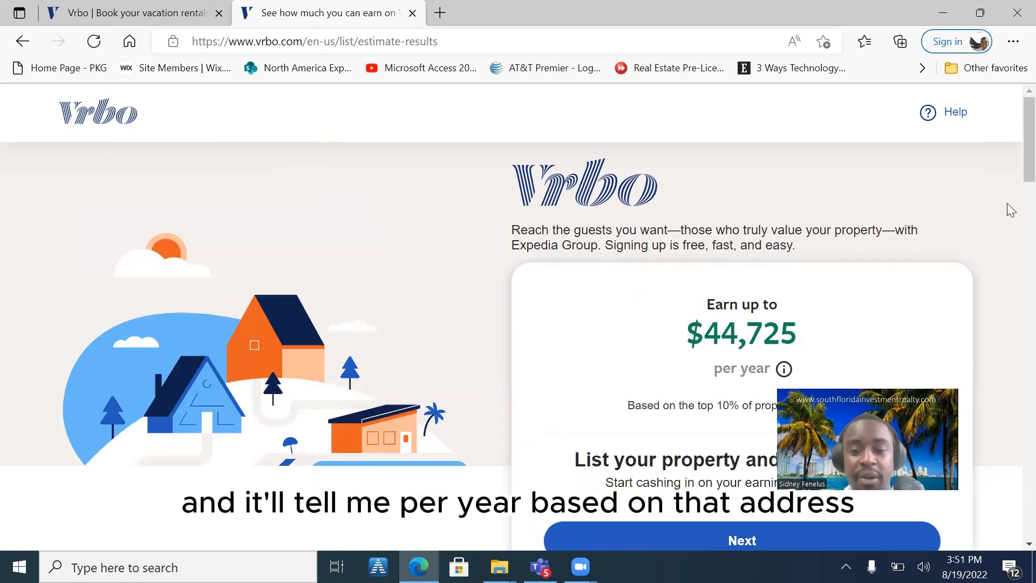
- Review the estimated yearly earnings and proceed to list the property
{"action": "scroll", "coordinate": [990, 208], "scroll_direction": "down", "scroll_amount": 1}
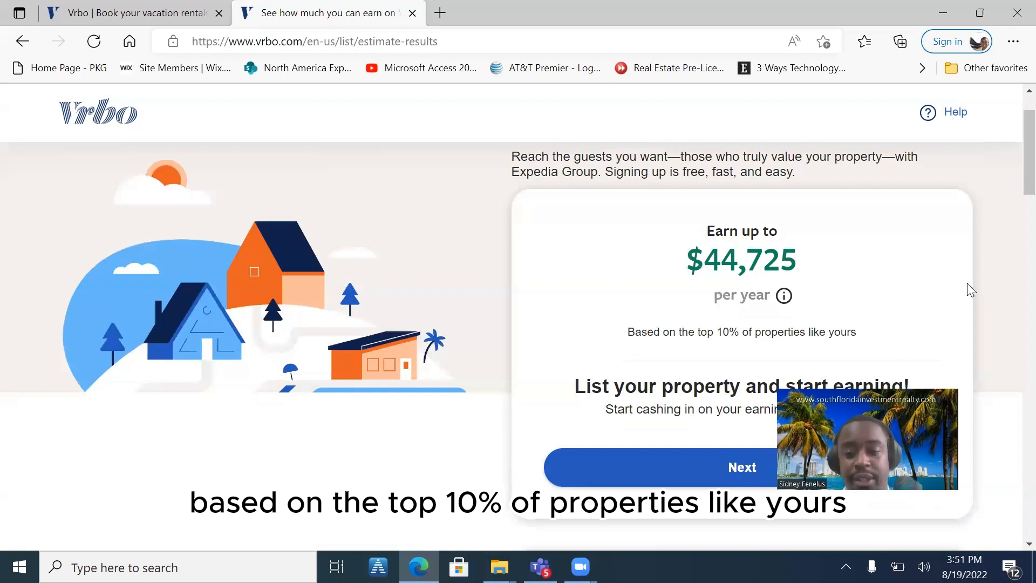
{"action": "scroll", "coordinate": [967, 283], "scroll_direction": "down", "scroll_amount": 2}
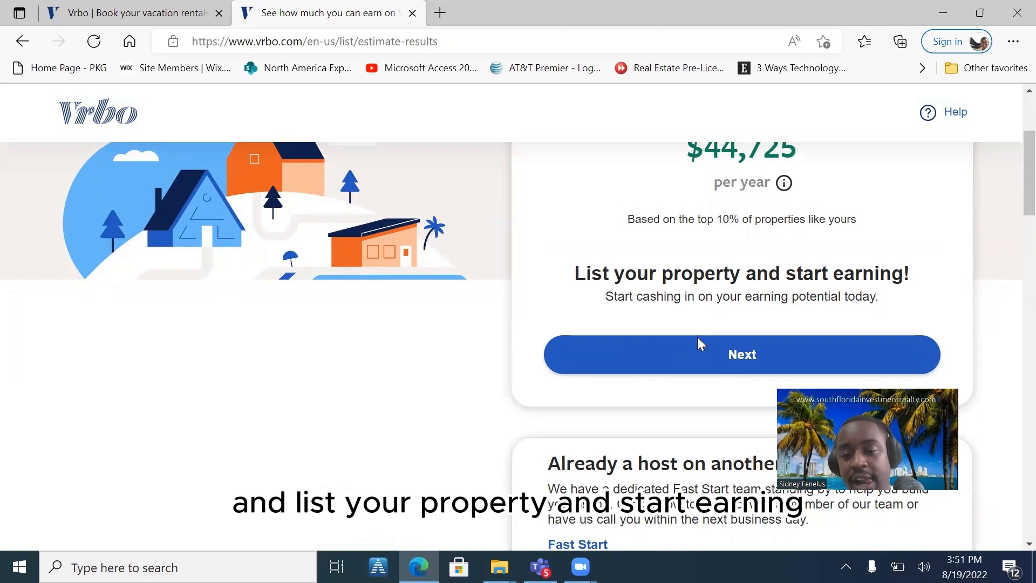
{"action": "left_click", "coordinate": [660, 356]}
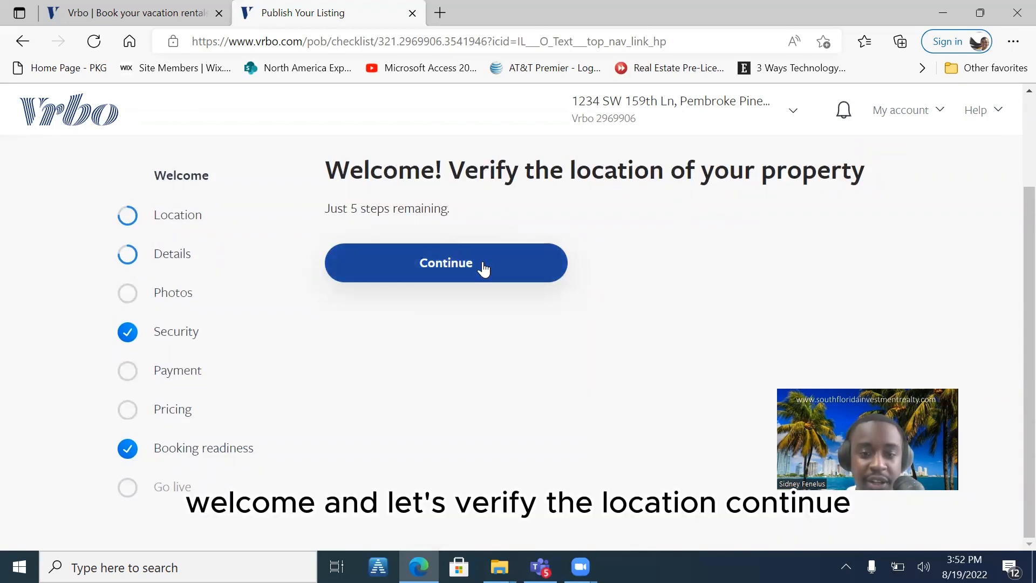
- Verify the property's address and map pin without adding a unit number, and continue to the property details
{"action": "left_click", "coordinate": [467, 271]}
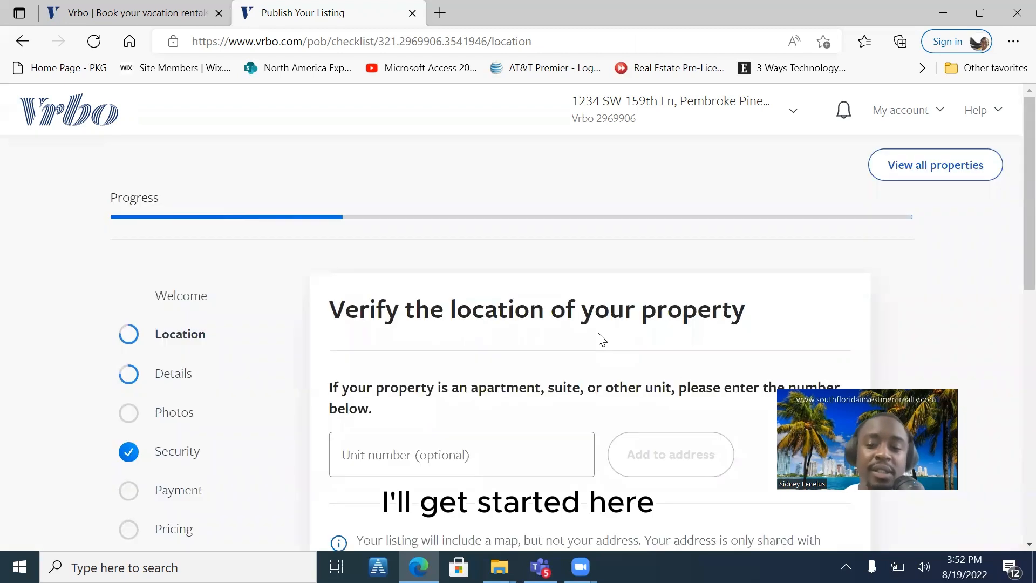
{"action": "scroll", "coordinate": [602, 339], "scroll_direction": "down", "scroll_amount": 2}
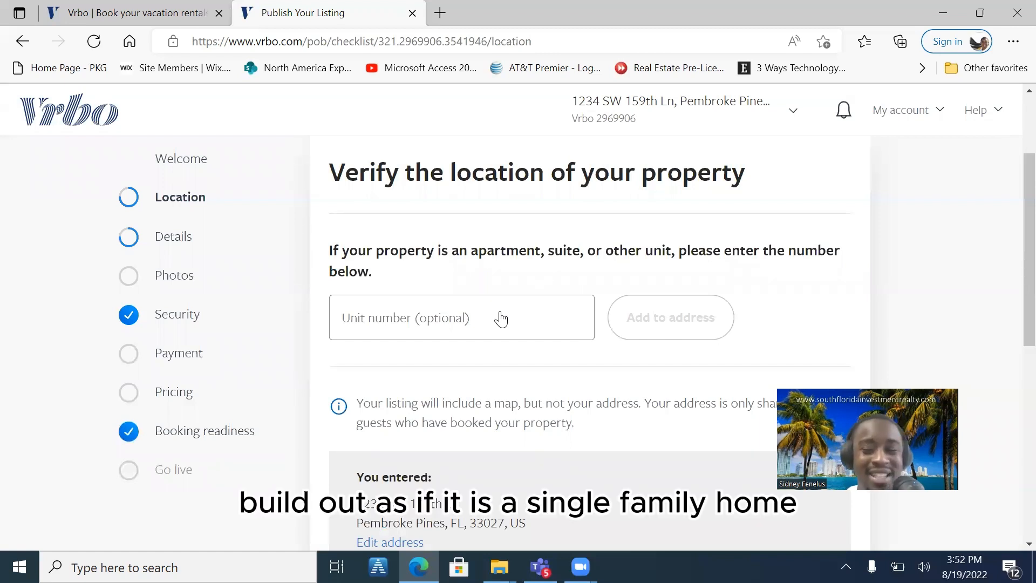
{"action": "scroll", "coordinate": [501, 319], "scroll_direction": "down", "scroll_amount": 4}
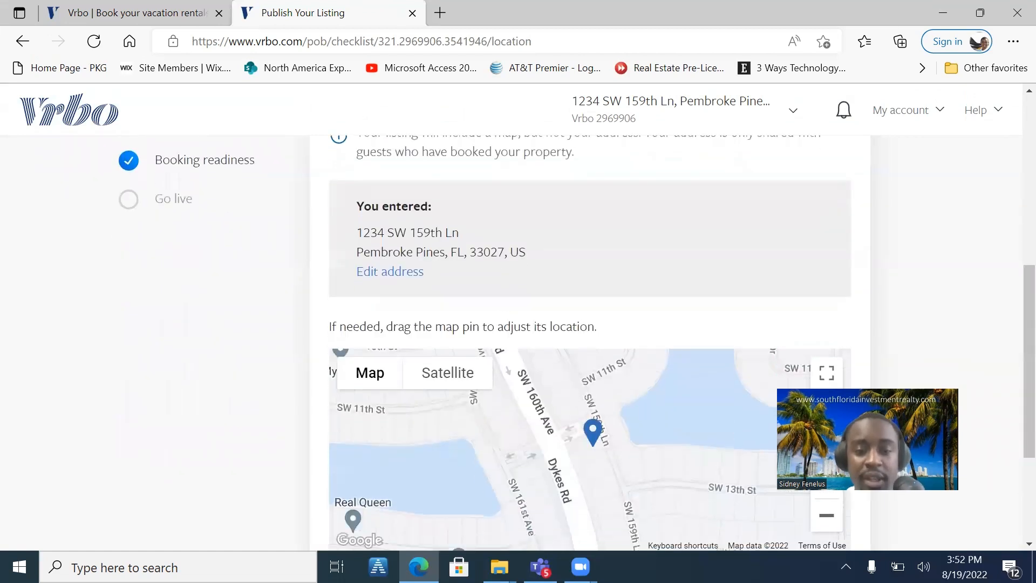
{"action": "scroll", "coordinate": [492, 218], "scroll_direction": "down", "scroll_amount": 3}
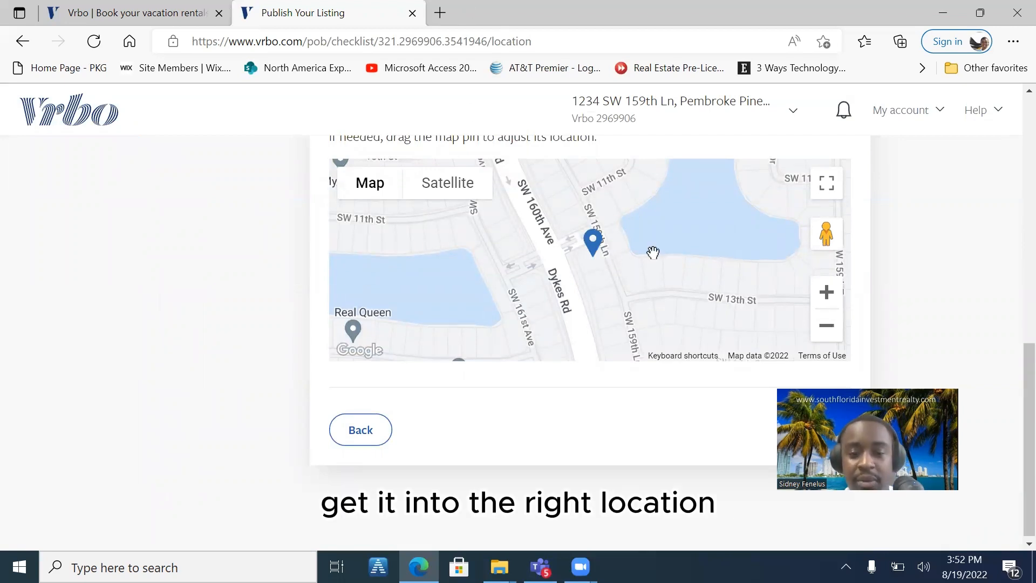
{"action": "scroll", "coordinate": [668, 266], "scroll_direction": "down", "scroll_amount": 1}
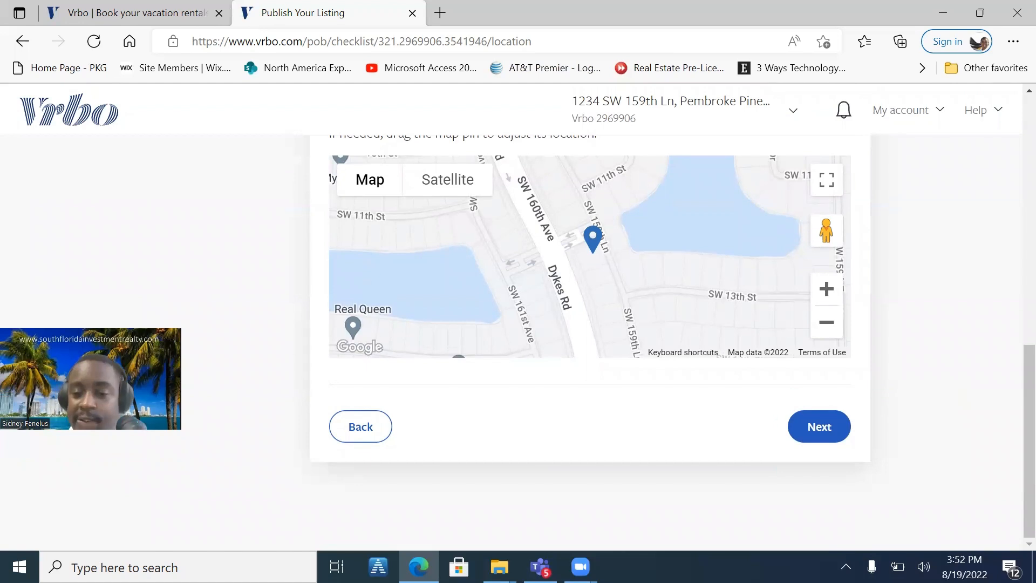
{"action": "left_click", "coordinate": [822, 429]}
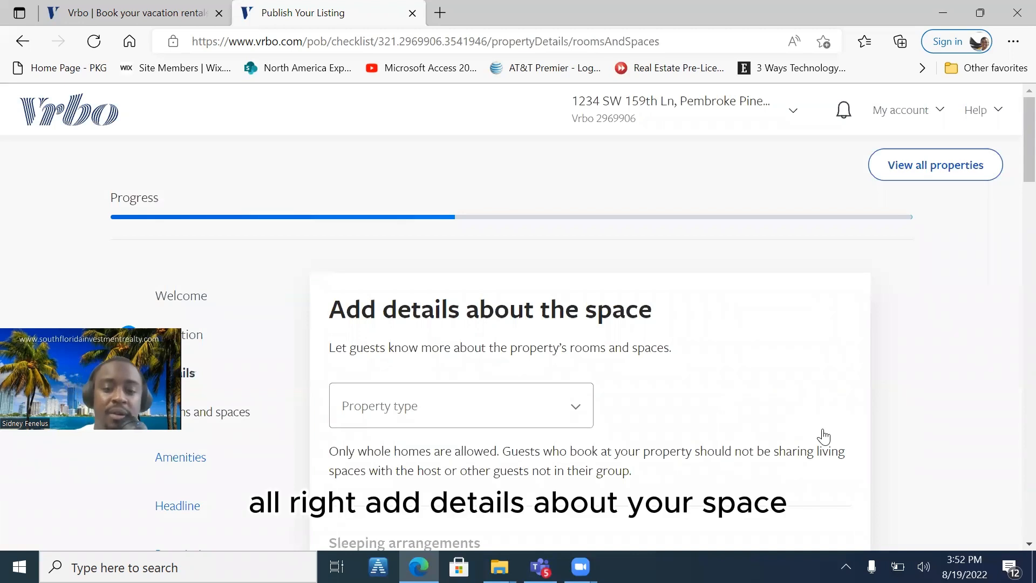
- Set the property type to House in the details about the space
{"action": "scroll", "coordinate": [823, 436], "scroll_direction": "down", "scroll_amount": 2}
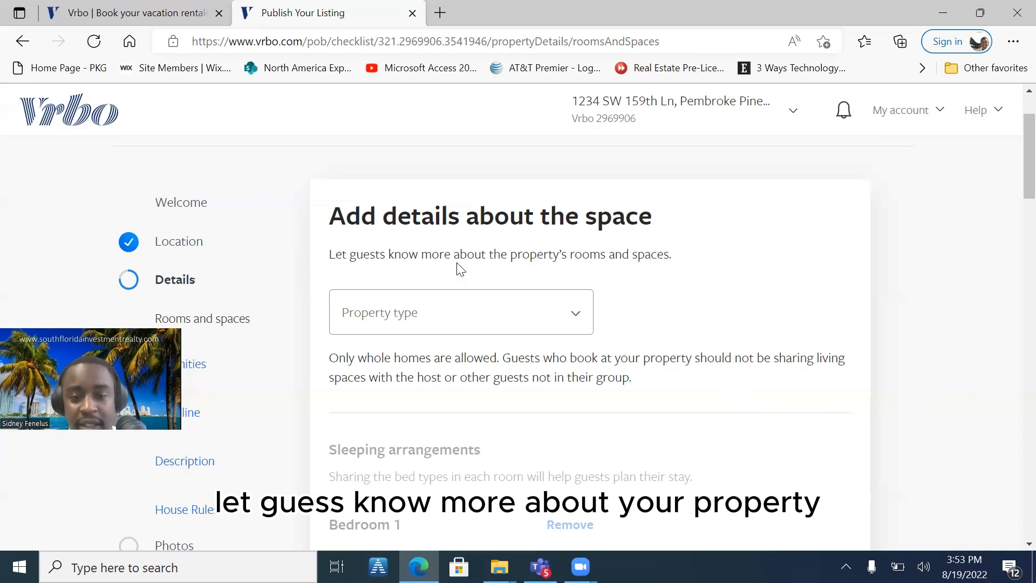
{"action": "left_click", "coordinate": [577, 319]}
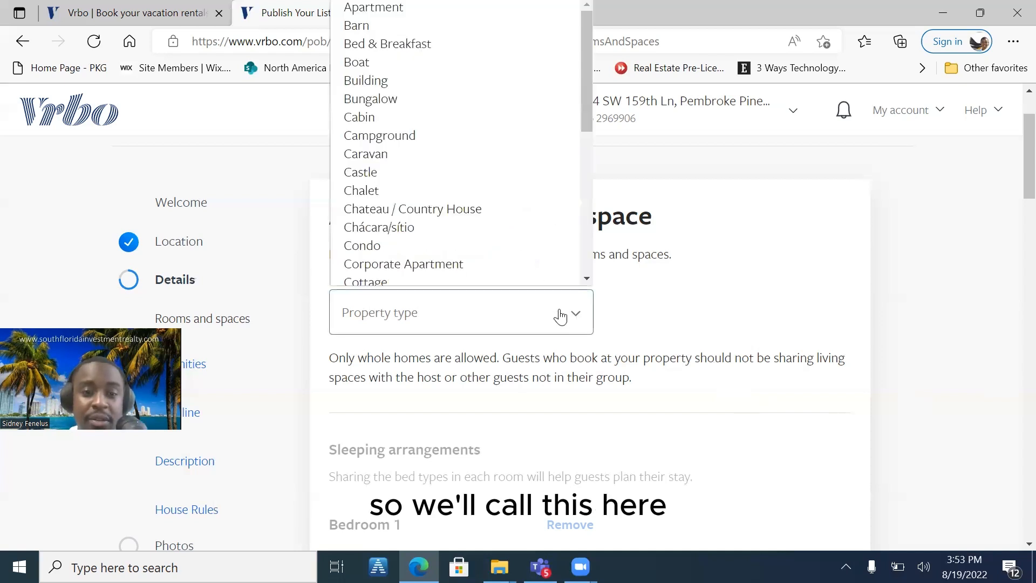
{"action": "scroll", "coordinate": [532, 55], "scroll_direction": "down", "scroll_amount": 1}
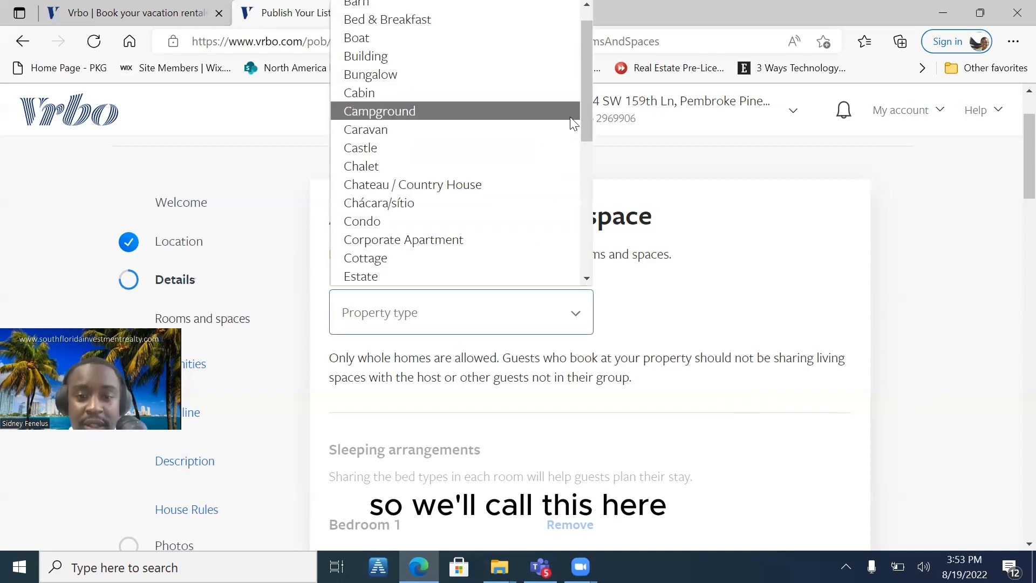
{"action": "left_click_drag", "start_coordinate": [586, 115], "coordinate": [502, 166]}
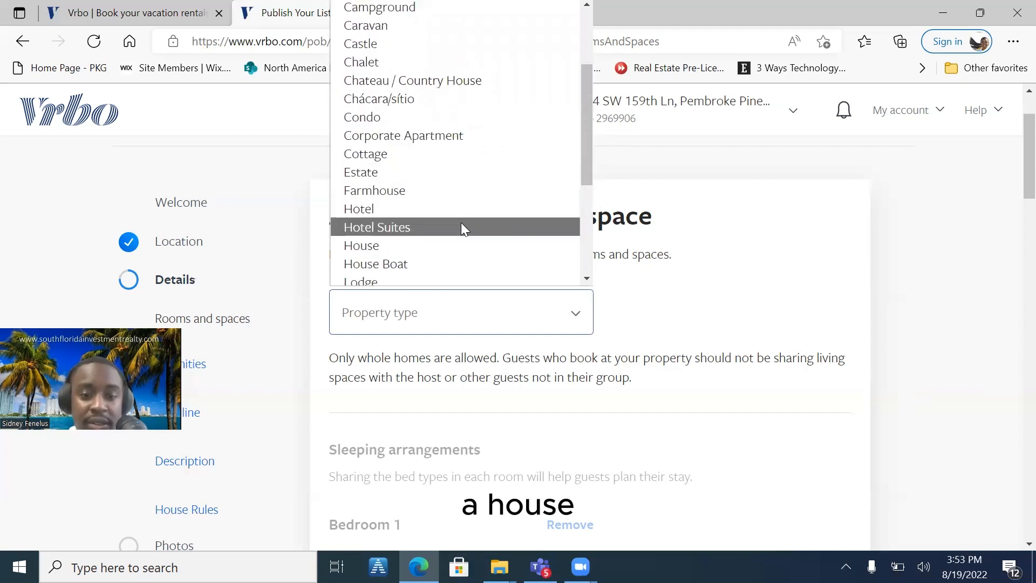
{"action": "left_click", "coordinate": [437, 249]}
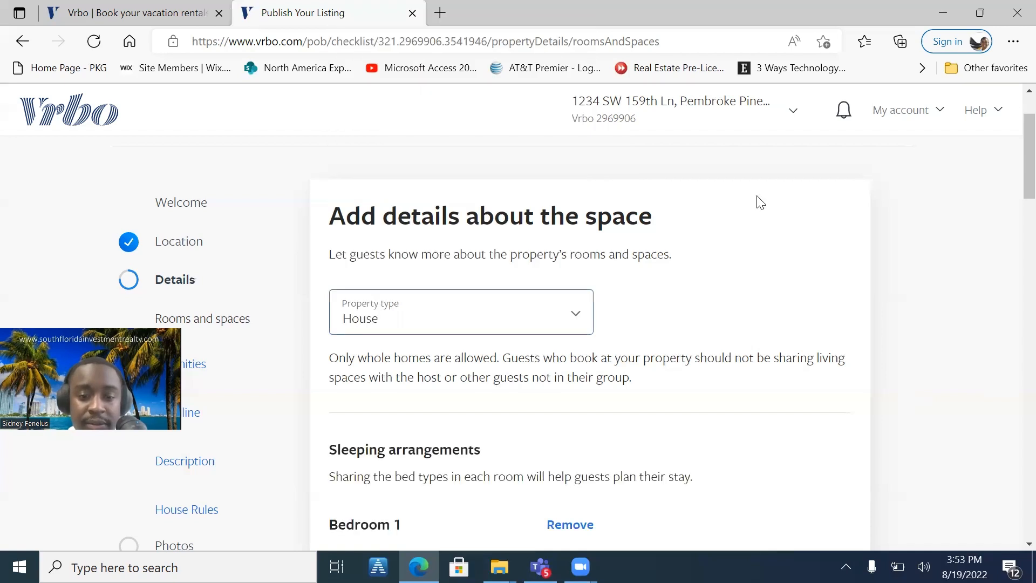
- Set Bedroom 1's bed type to King in the sleeping arrangements
{"action": "scroll", "coordinate": [1013, 189], "scroll_direction": "down", "scroll_amount": 4}
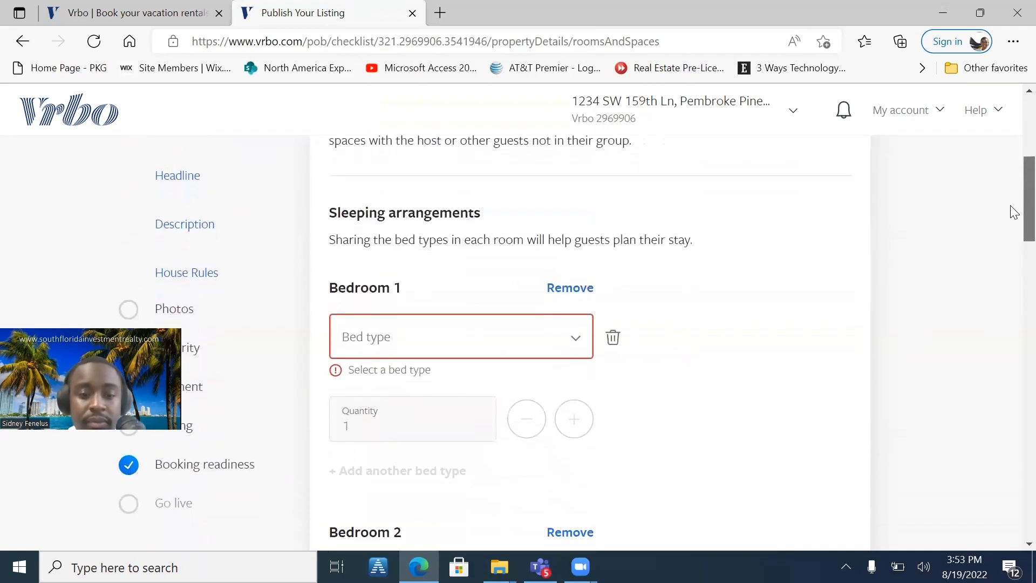
{"action": "left_click", "coordinate": [577, 338]}
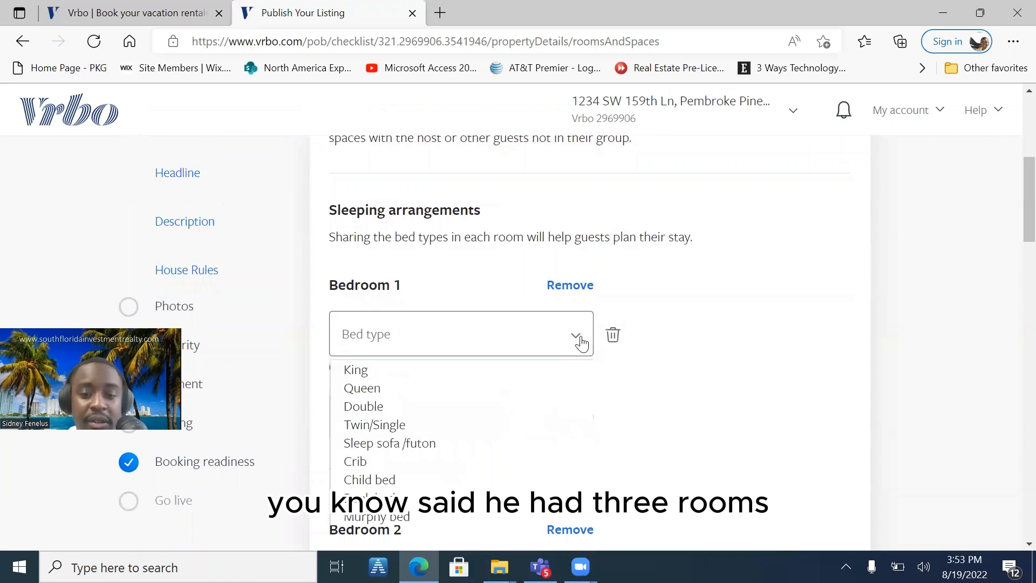
{"action": "left_click", "coordinate": [459, 370]}
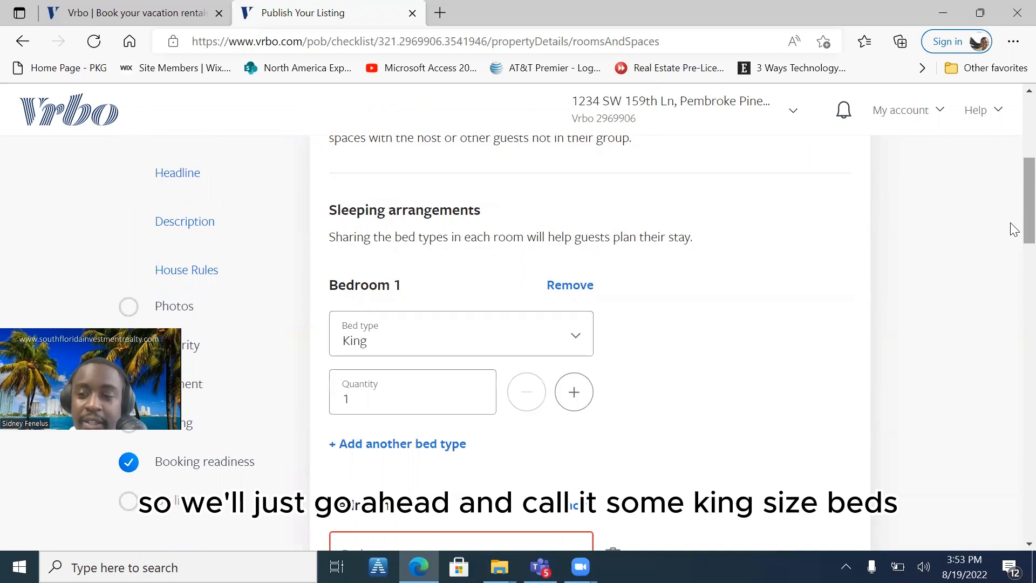
- Set Bedroom 2's bed type to Queen and keep Bedroom 1's king bed quantity at 1
{"action": "scroll", "coordinate": [1013, 236], "scroll_direction": "down", "scroll_amount": 1}
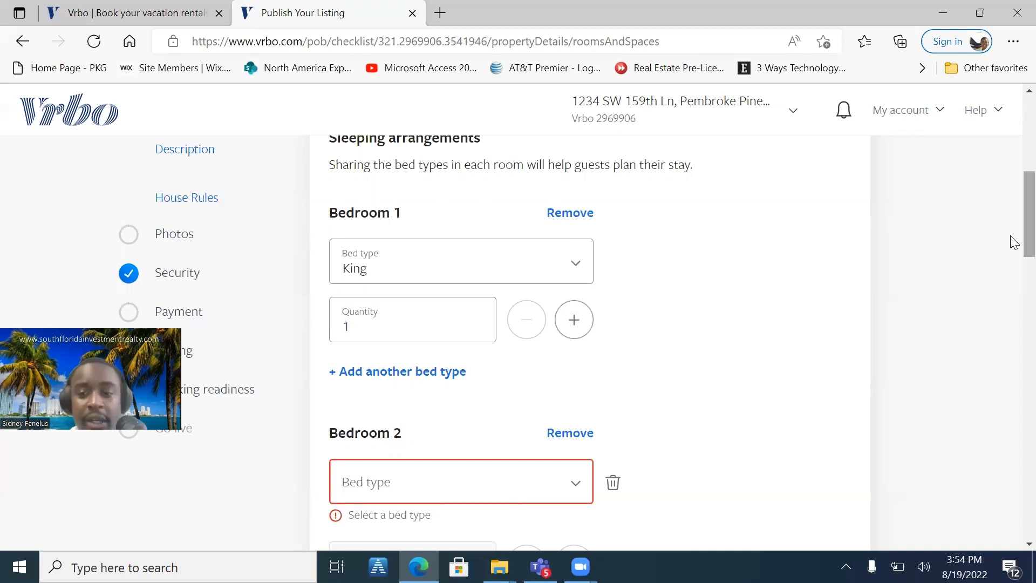
{"action": "scroll", "coordinate": [1014, 243], "scroll_direction": "down", "scroll_amount": 2}
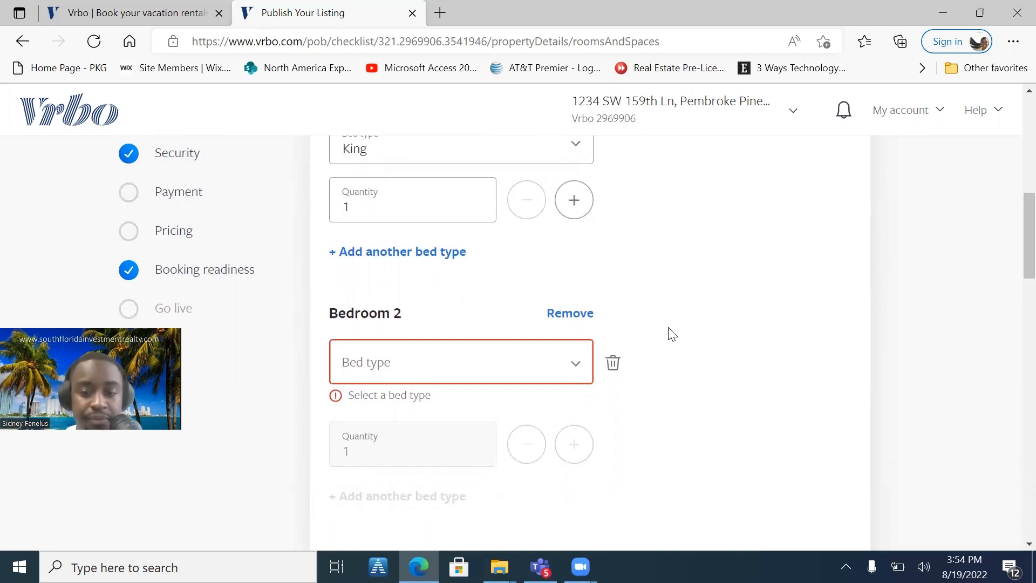
{"action": "left_click", "coordinate": [589, 365]}
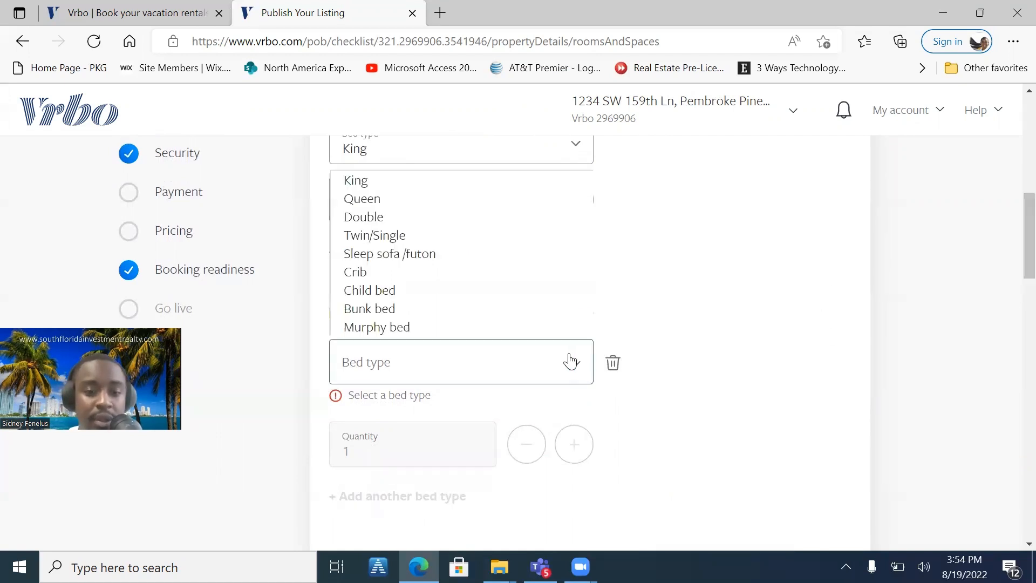
{"action": "left_click", "coordinate": [468, 198]}
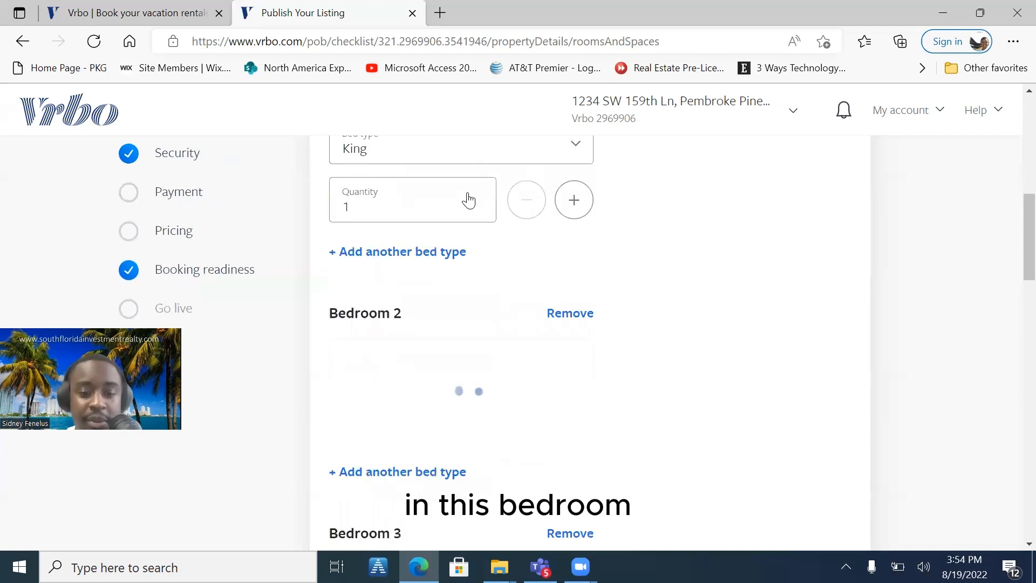
{"action": "left_click", "coordinate": [584, 210]}
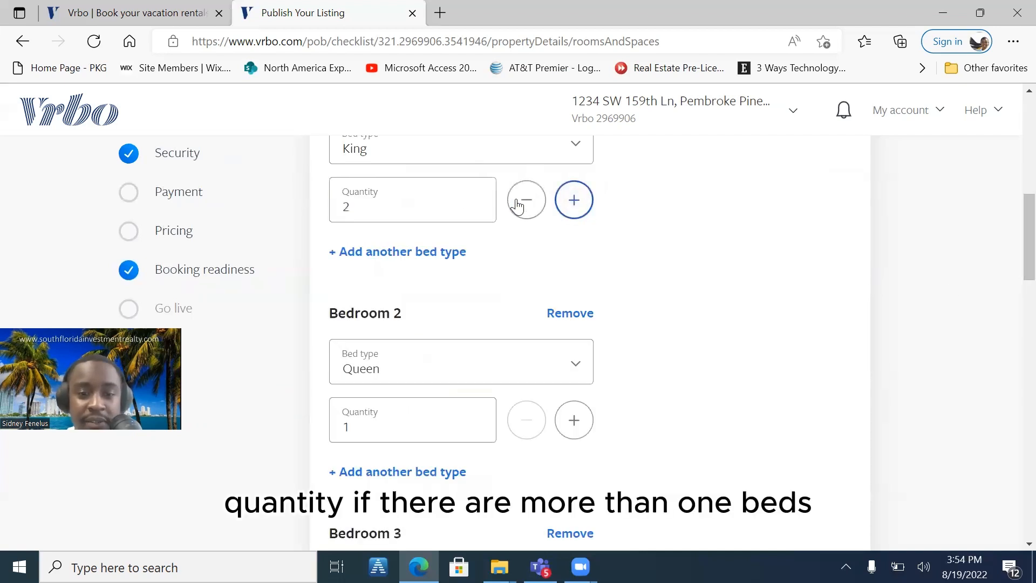
{"action": "left_click", "coordinate": [511, 209]}
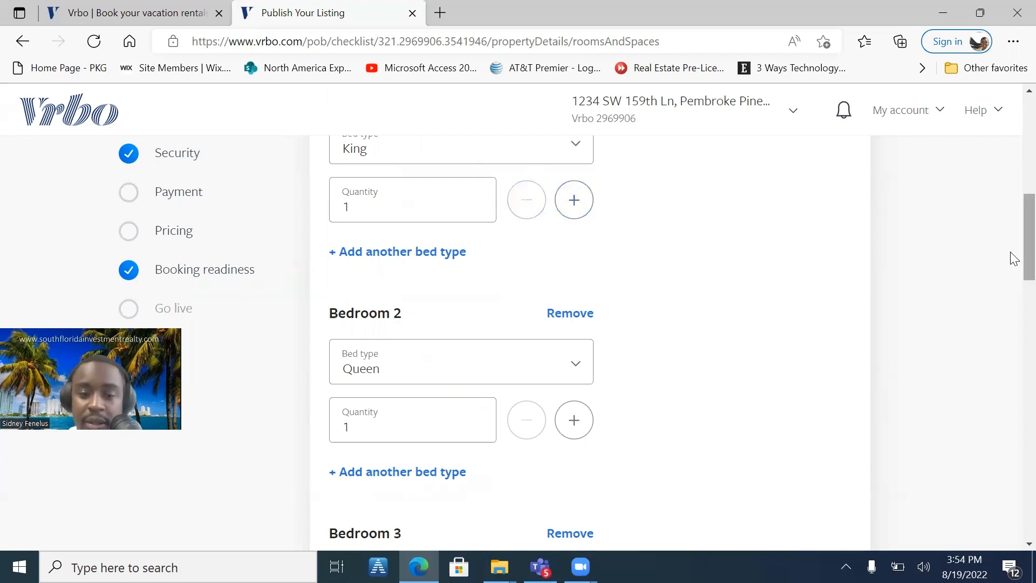
- Set Bedroom 3's bed type to Twin/Single with a quantity of 2
{"action": "scroll", "coordinate": [1012, 256], "scroll_direction": "down", "scroll_amount": 5}
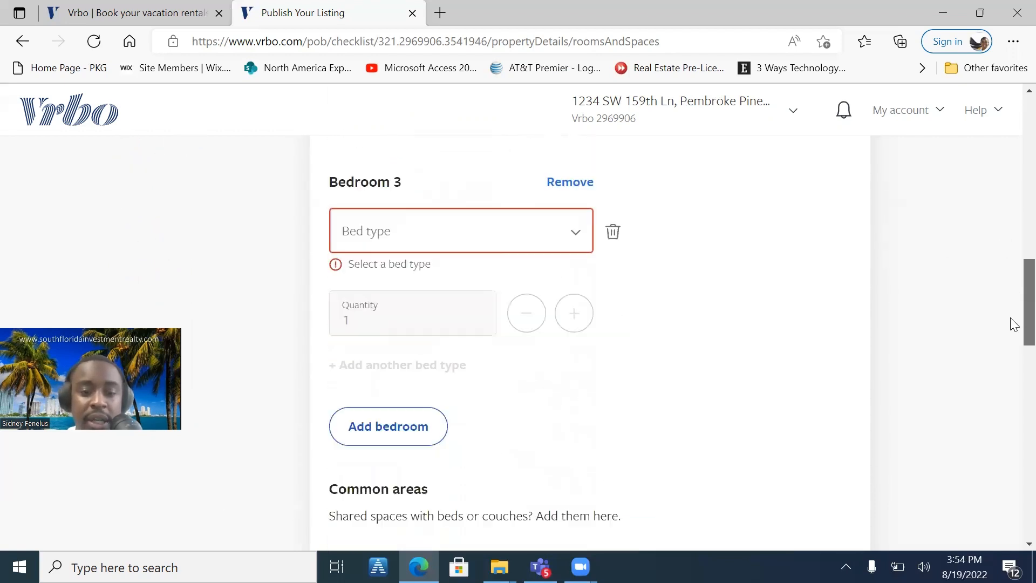
{"action": "left_click", "coordinate": [575, 244]}
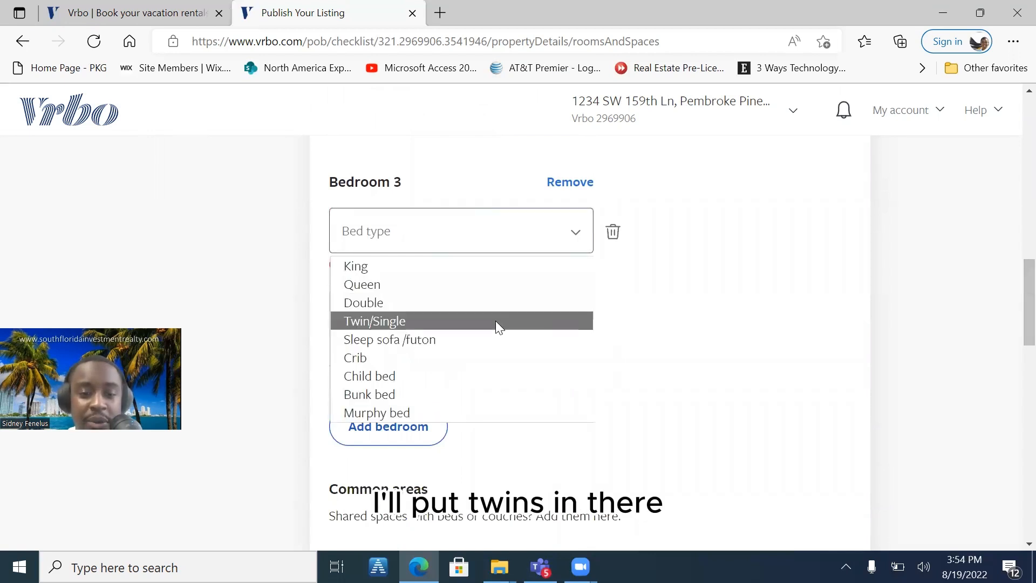
{"action": "left_click", "coordinate": [496, 323]}
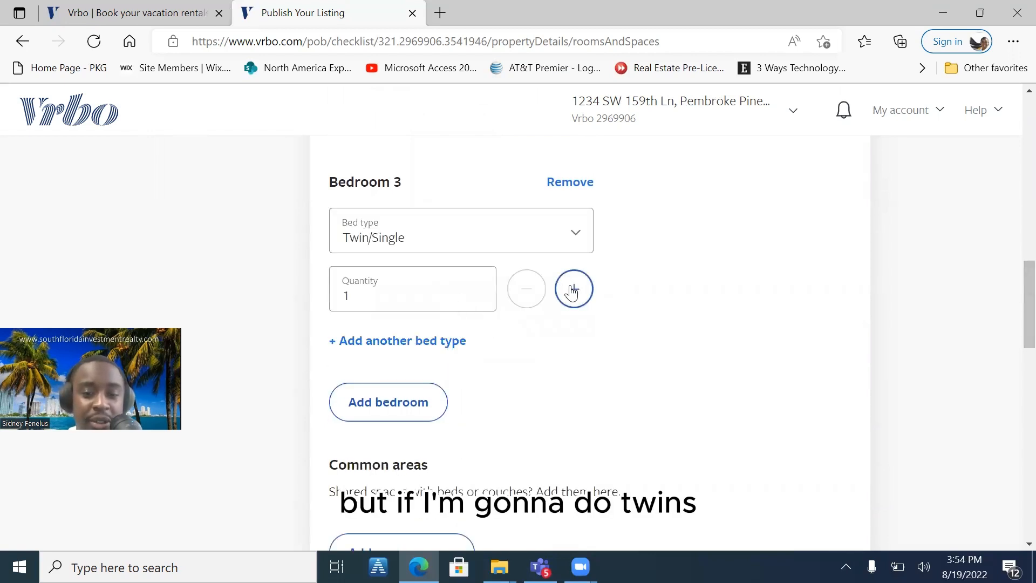
{"action": "left_click", "coordinate": [573, 290]}
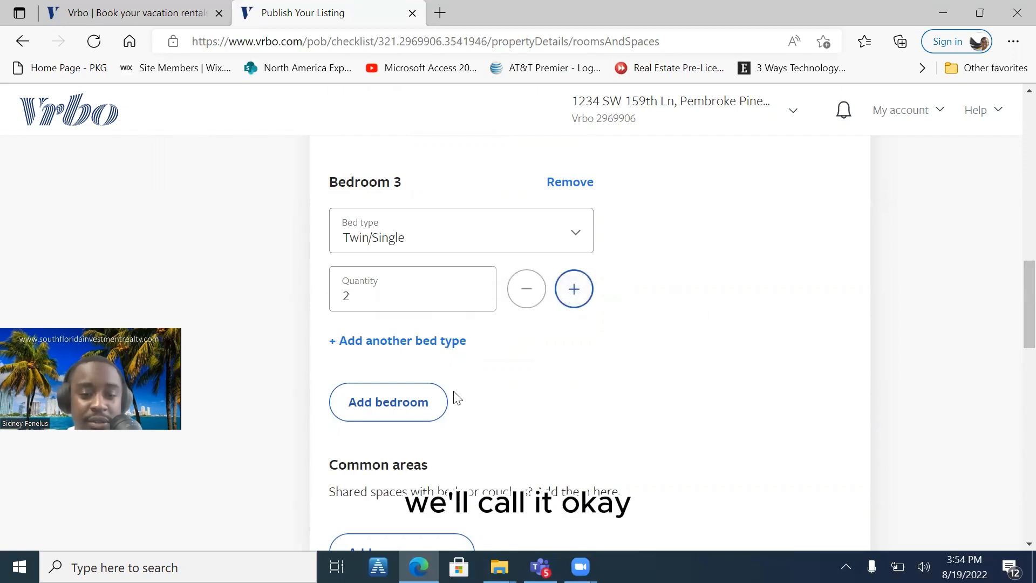
- Add a fourth bedroom and give it 2 beds of the Double type
{"action": "scroll", "coordinate": [1012, 296], "scroll_direction": "down", "scroll_amount": 1}
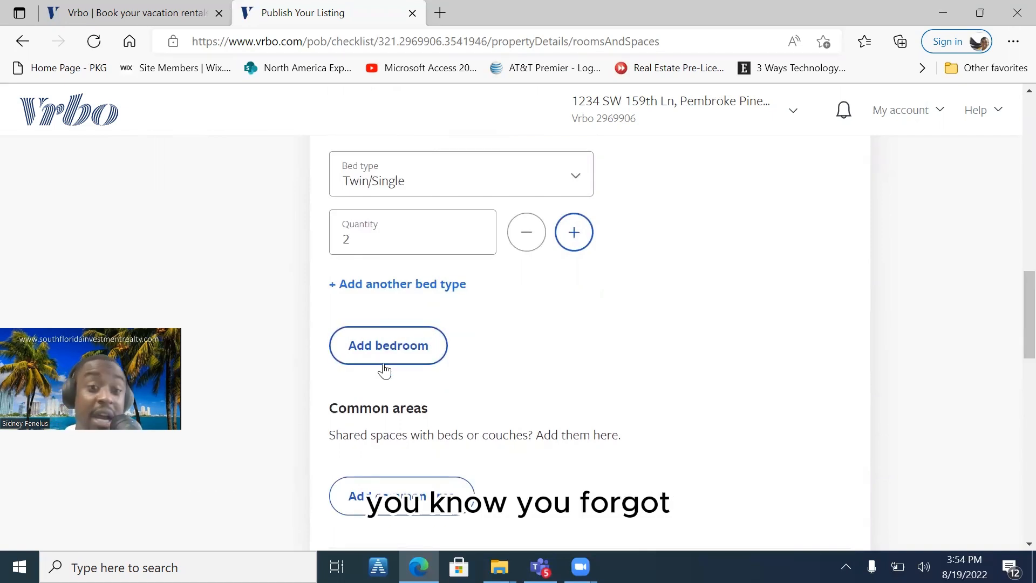
{"action": "left_click", "coordinate": [355, 351]}
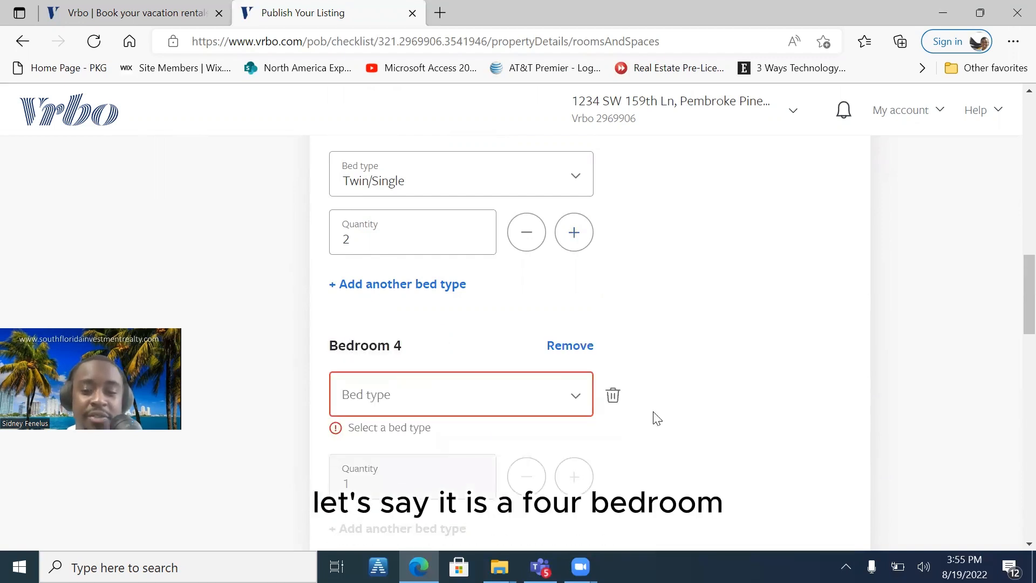
{"action": "left_click", "coordinate": [574, 406]}
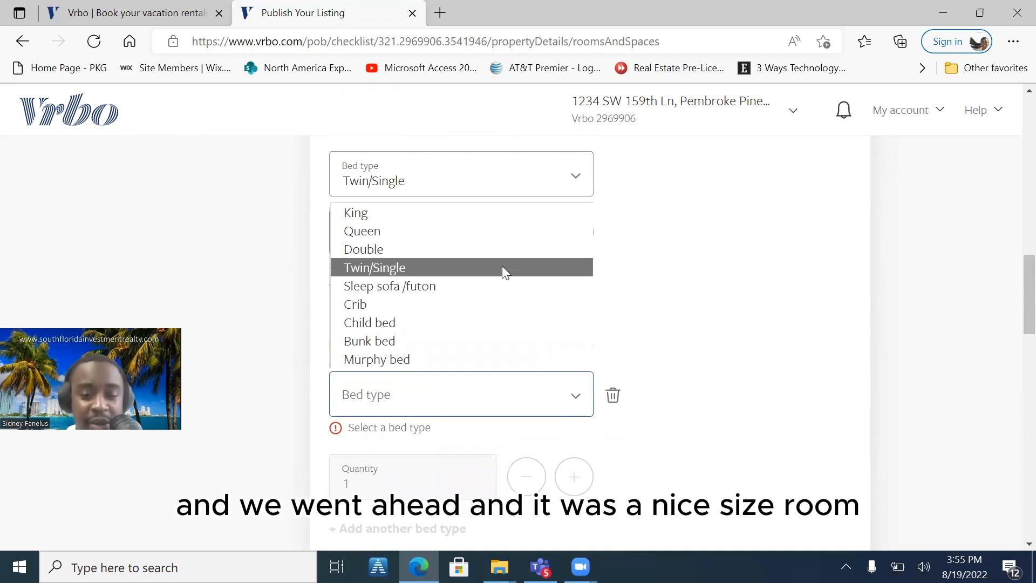
{"action": "left_click", "coordinate": [523, 255]}
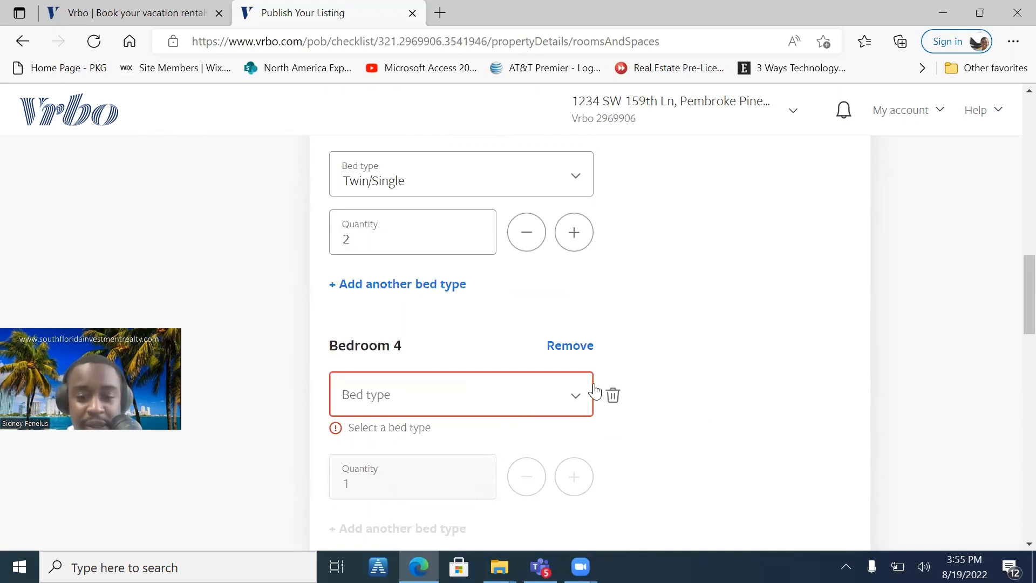
{"action": "left_click", "coordinate": [577, 391]}
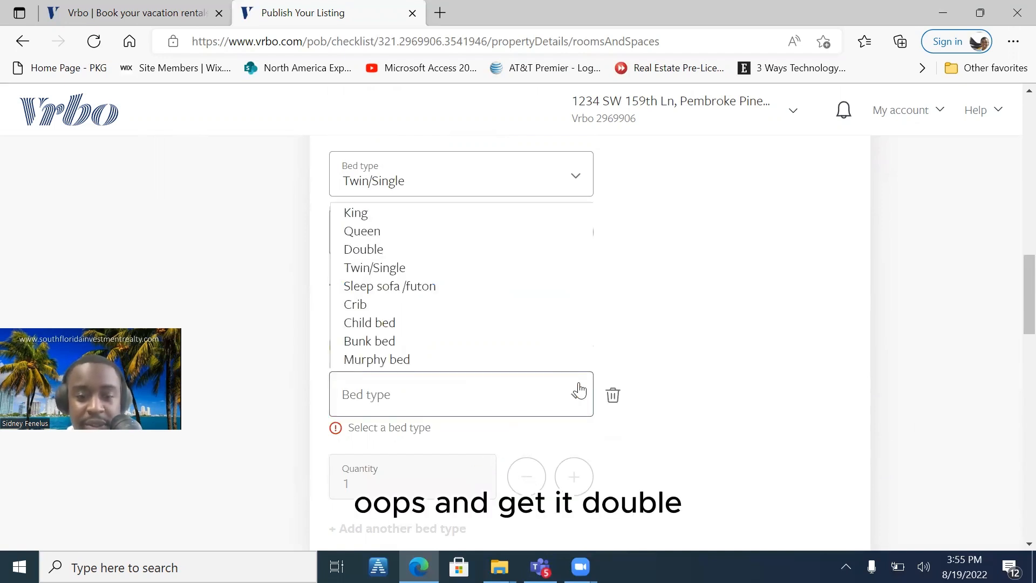
{"action": "left_click", "coordinate": [418, 246]}
{"action": "left_click", "coordinate": [569, 473]}
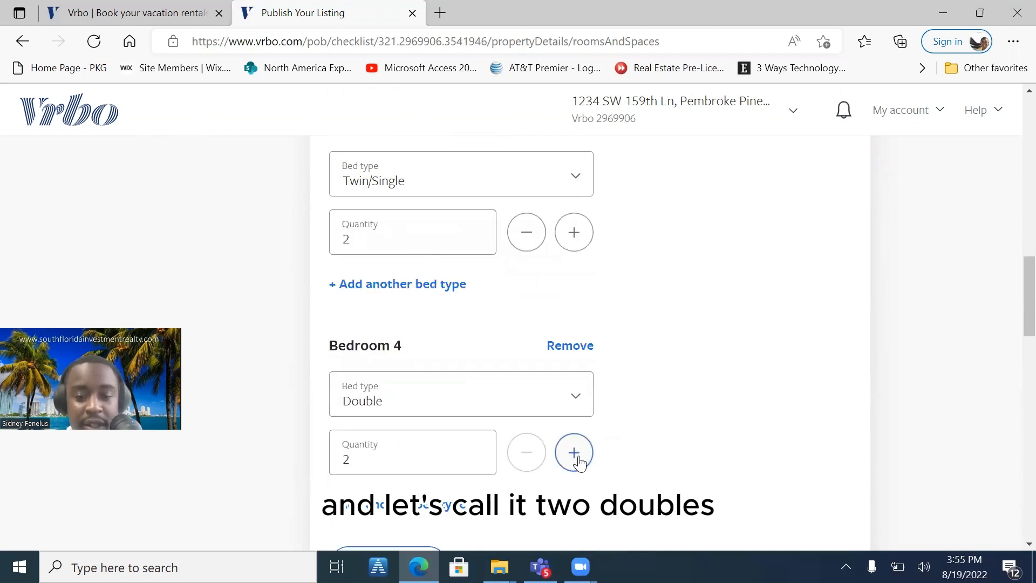
- Add a common area and set its bed type to Sleep sofa /futon
{"action": "left_click_drag", "start_coordinate": [1013, 321], "coordinate": [1013, 397]}
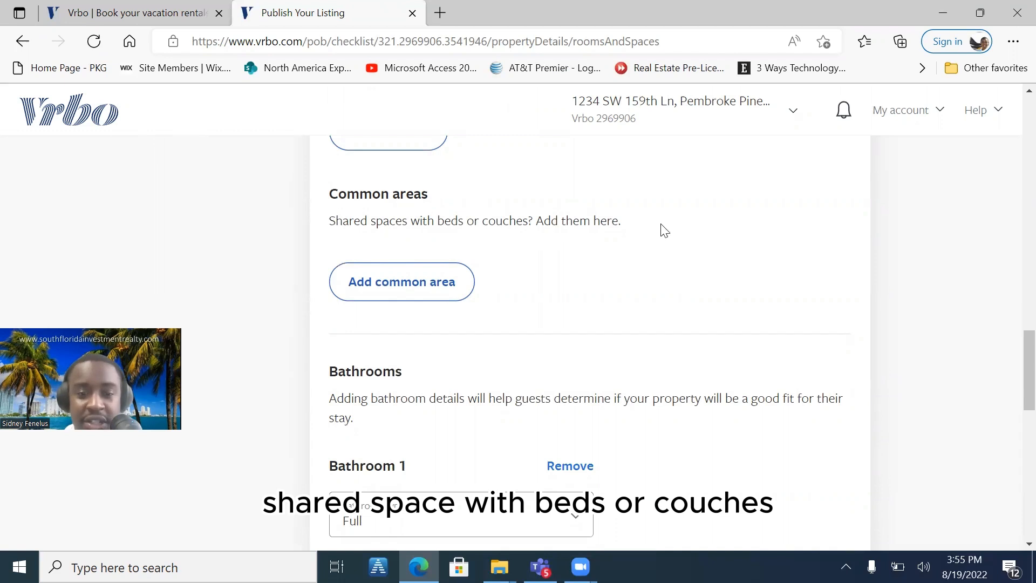
{"action": "left_click", "coordinate": [428, 285]}
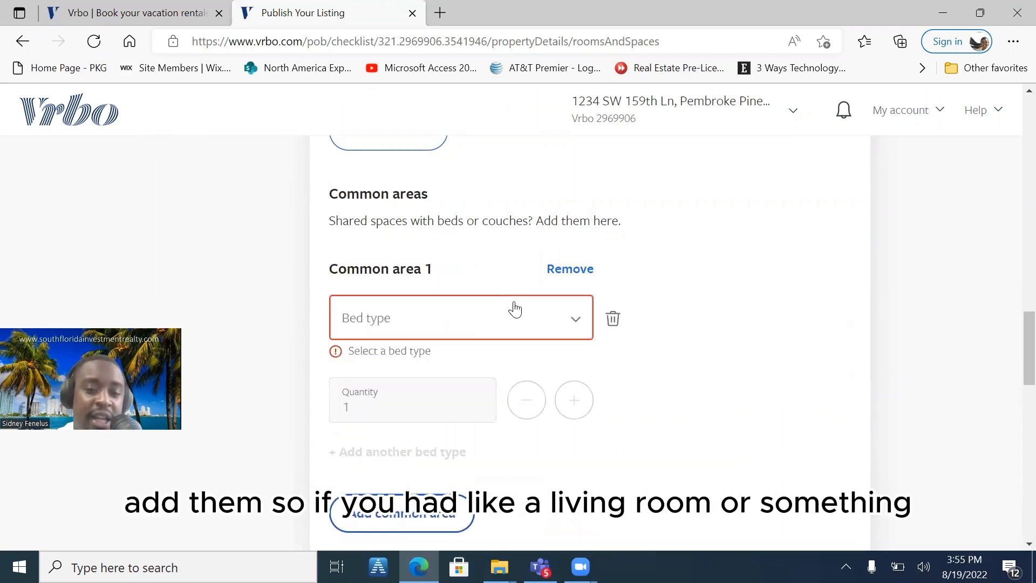
{"action": "left_click", "coordinate": [585, 326]}
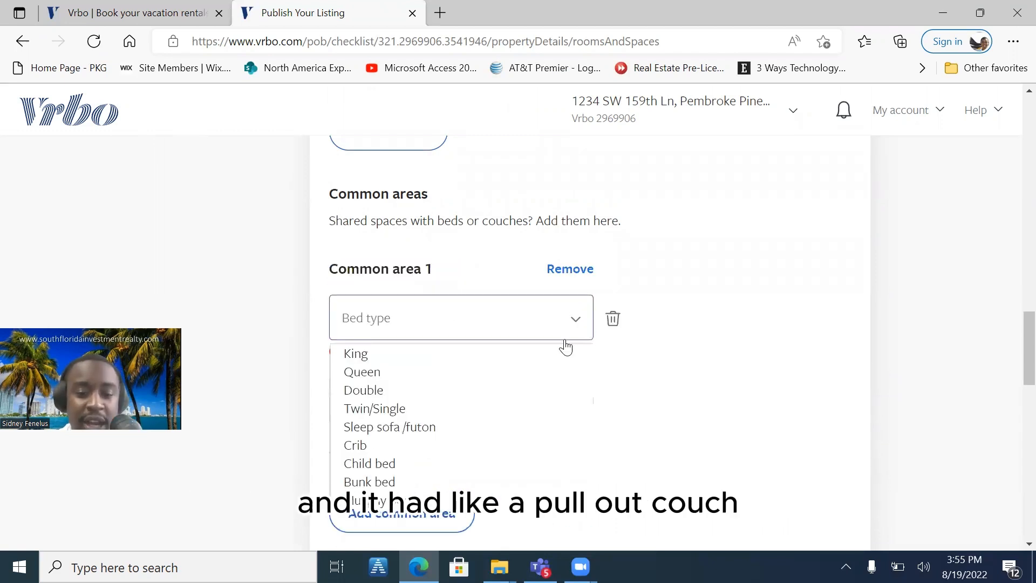
{"action": "scroll", "coordinate": [522, 421], "scroll_direction": "down", "scroll_amount": 2}
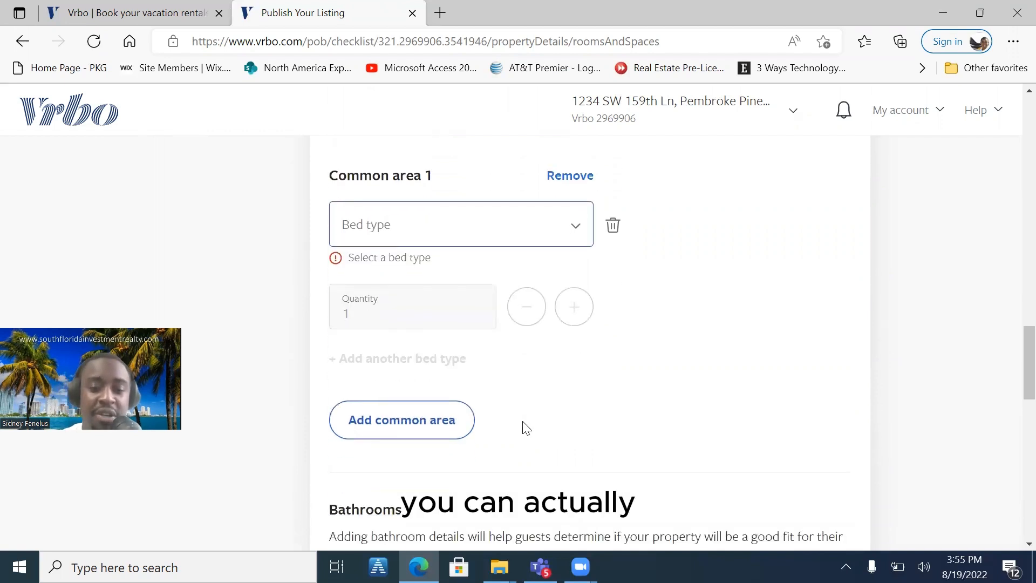
{"action": "left_click", "coordinate": [568, 225]}
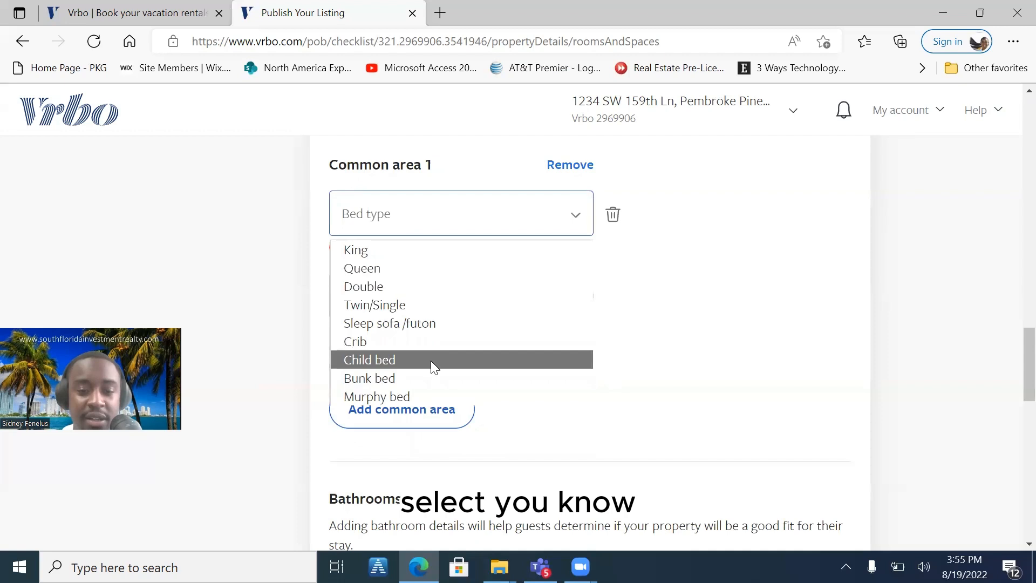
{"action": "left_click", "coordinate": [452, 324]}
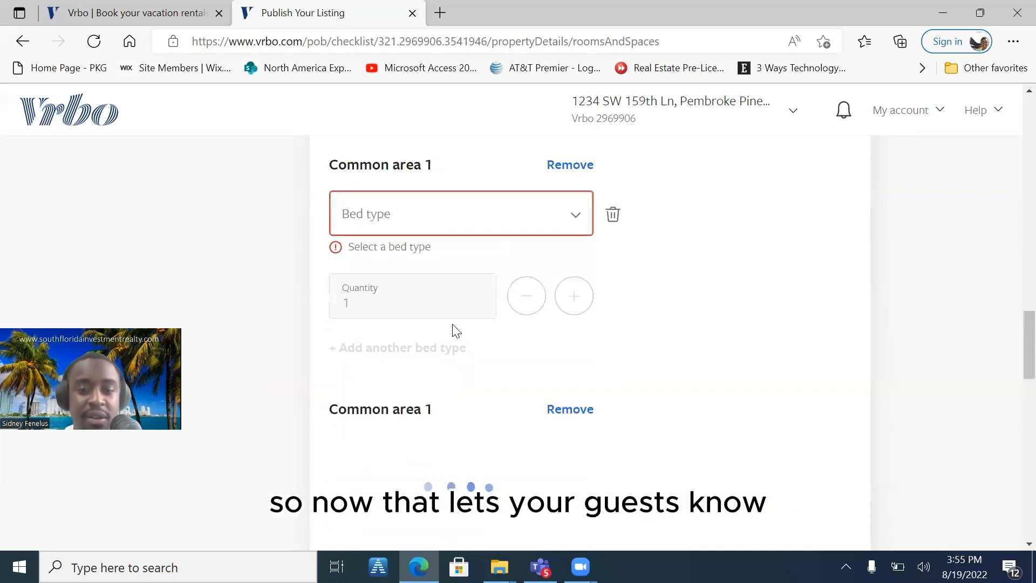
{"action": "left_click", "coordinate": [580, 221]}
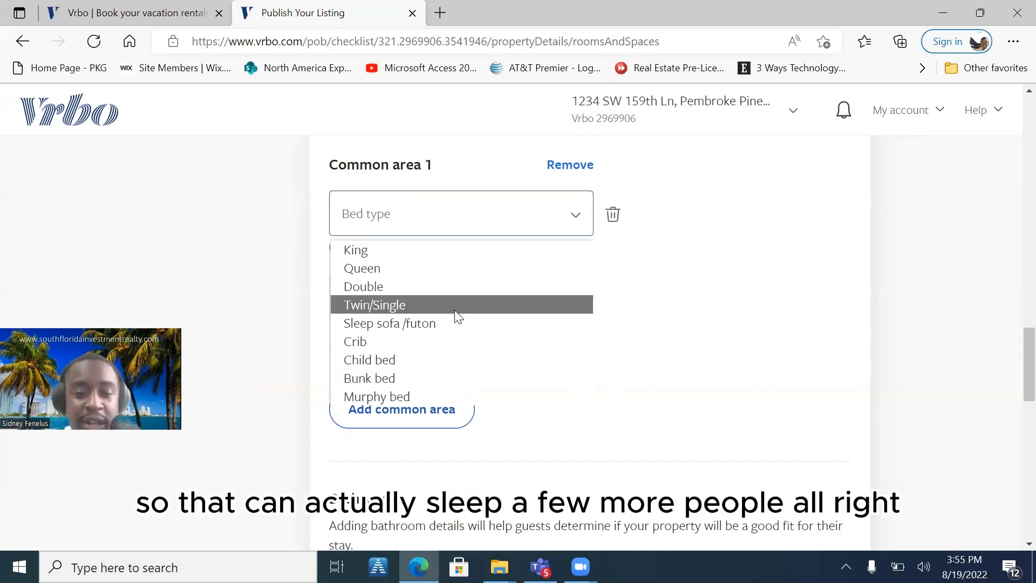
{"action": "left_click", "coordinate": [453, 323]}
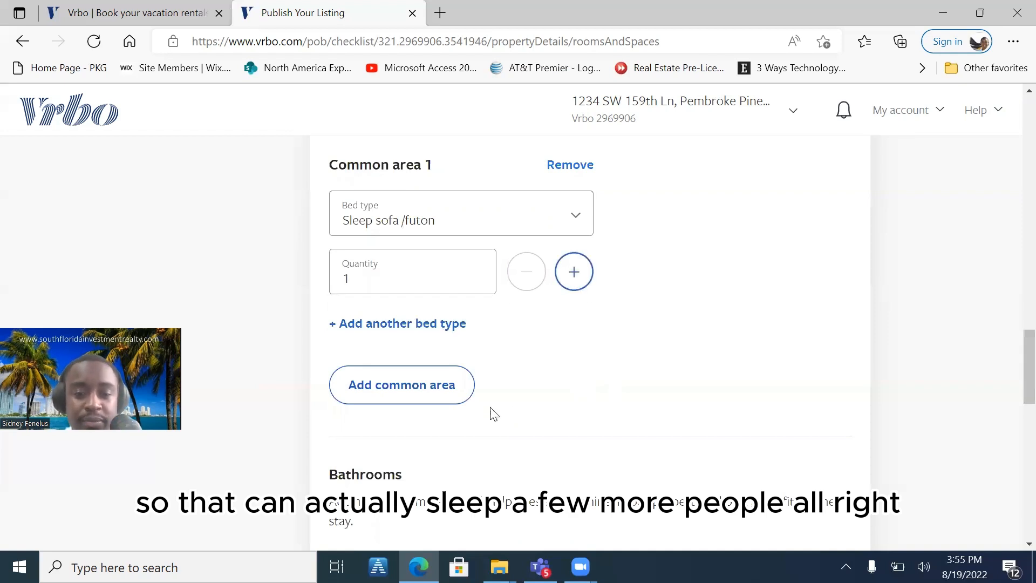
- Mark Bathroom 1 as having a shower, toilet, tub and jetted tub
{"action": "scroll", "coordinate": [750, 333], "scroll_direction": "down", "scroll_amount": 3}
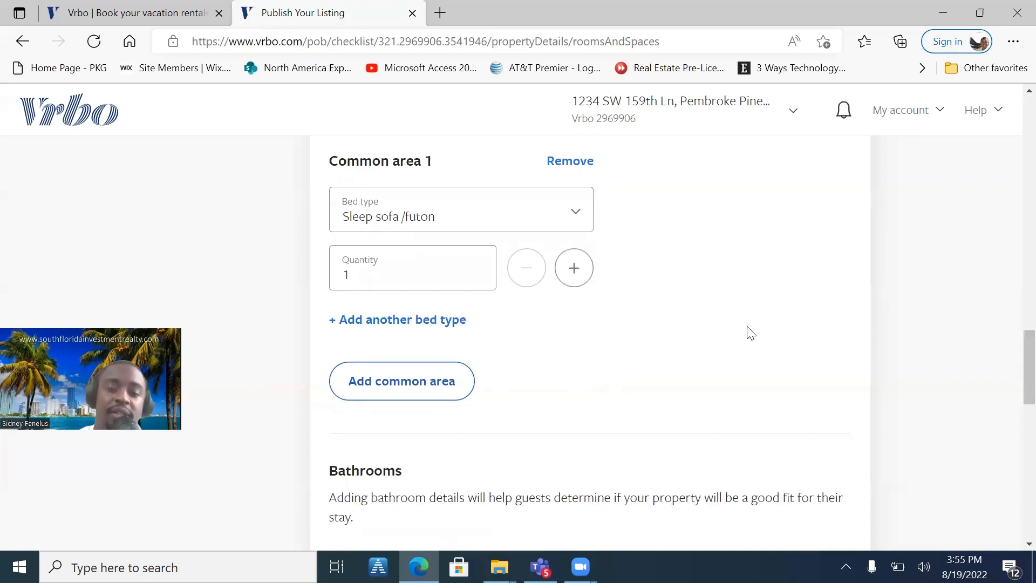
{"action": "scroll", "coordinate": [751, 332], "scroll_direction": "down", "scroll_amount": 5}
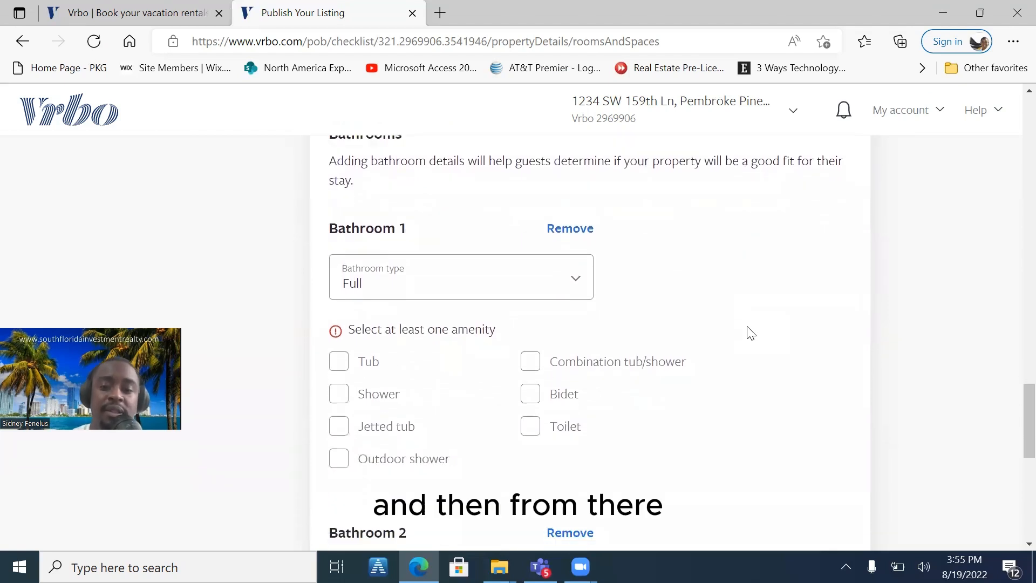
{"action": "scroll", "coordinate": [751, 333], "scroll_direction": "up", "scroll_amount": 2}
{"action": "scroll", "coordinate": [751, 332], "scroll_direction": "down", "scroll_amount": 8}
{"action": "scroll", "coordinate": [751, 332], "scroll_direction": "up", "scroll_amount": 7}
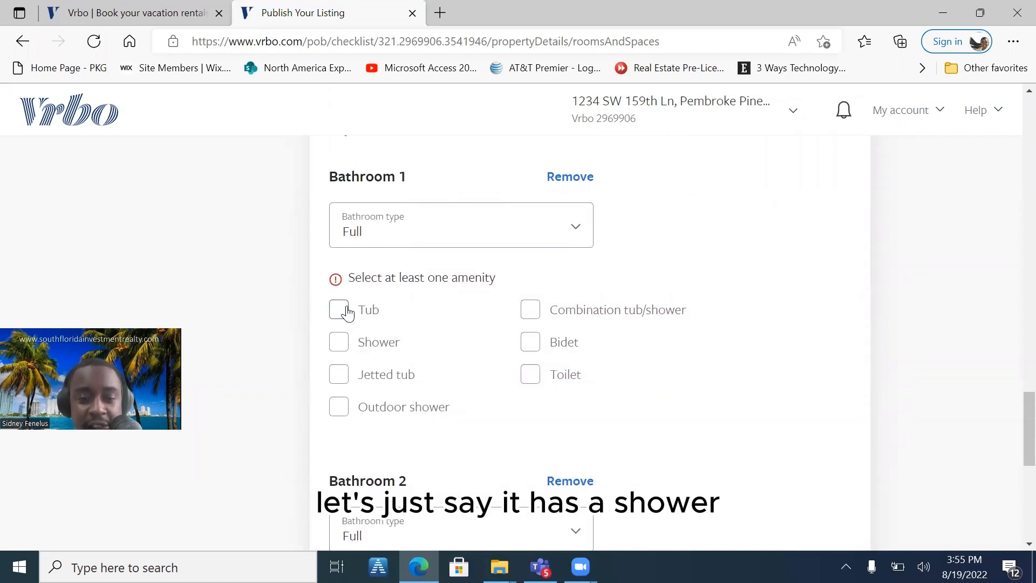
{"action": "left_click", "coordinate": [339, 345]}
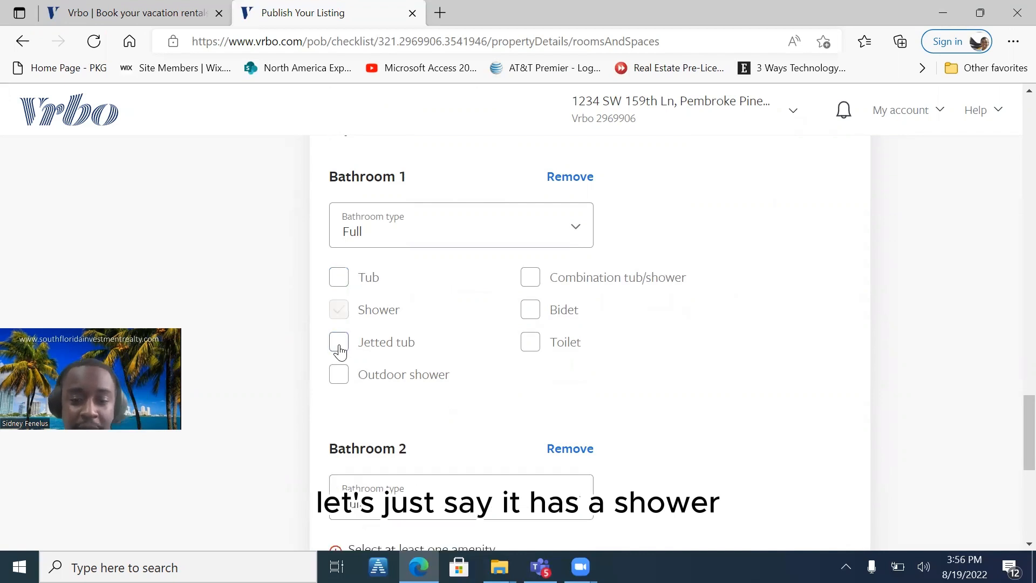
{"action": "left_click", "coordinate": [527, 341]}
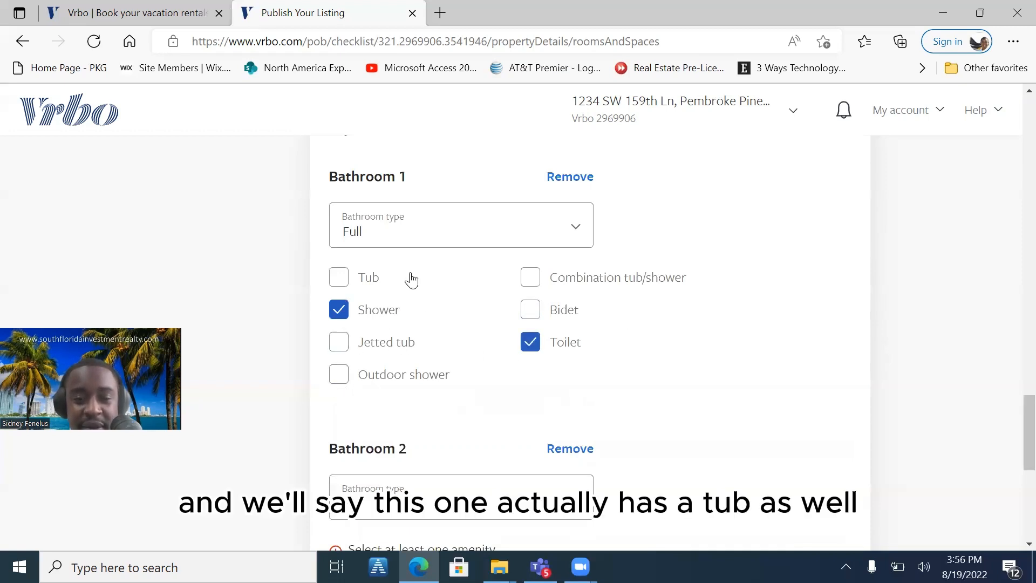
{"action": "left_click", "coordinate": [339, 278]}
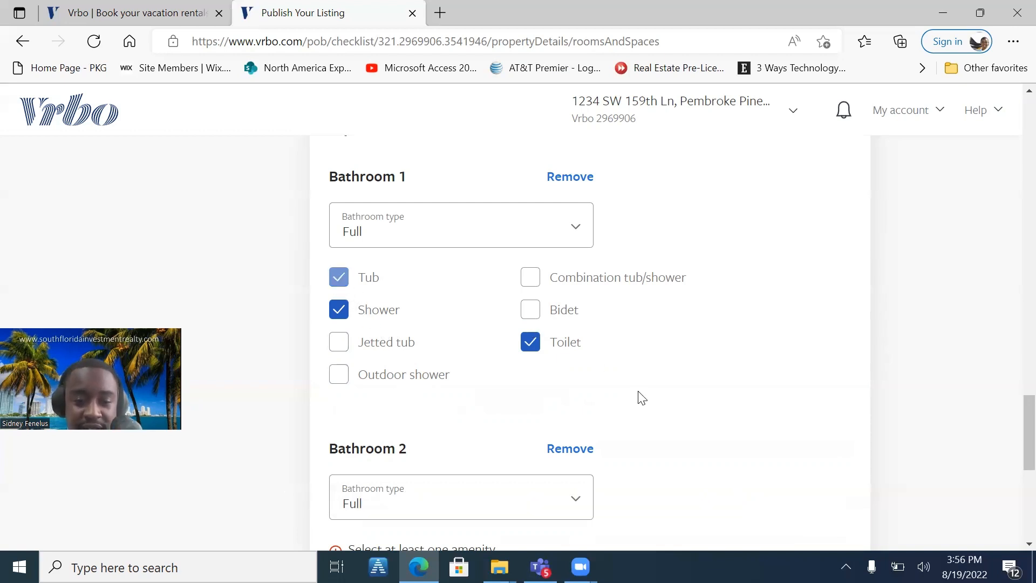
{"action": "left_click", "coordinate": [338, 342]}
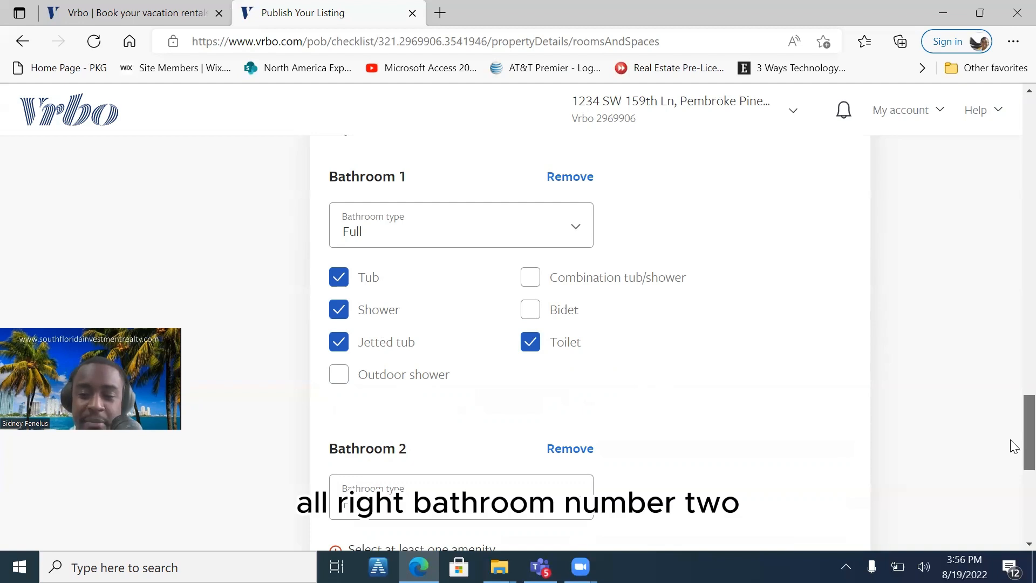
- Mark Bathroom 2 as having a shower and a toilet
{"action": "scroll", "coordinate": [1013, 430], "scroll_direction": "down", "scroll_amount": 5}
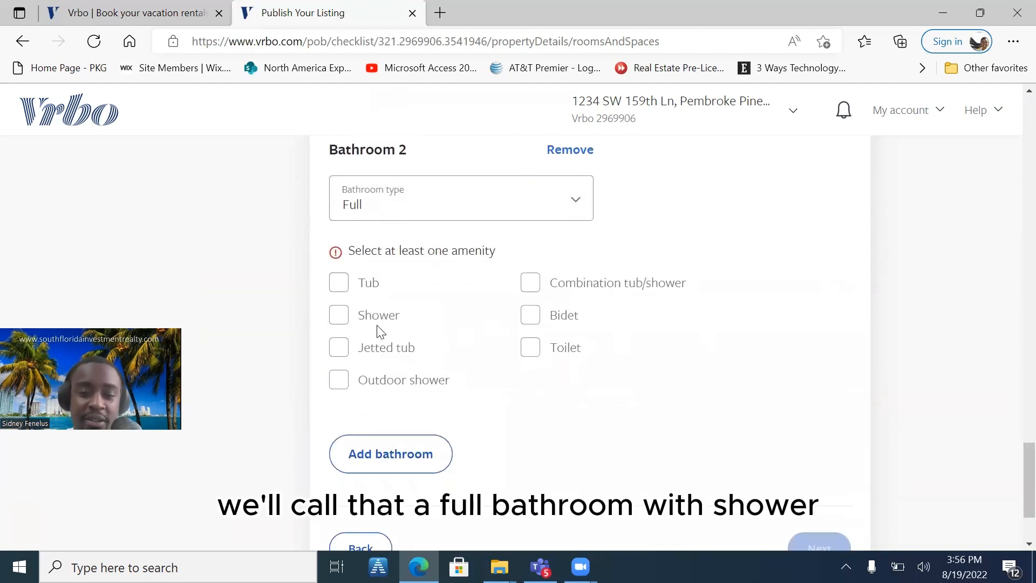
{"action": "left_click", "coordinate": [343, 318]}
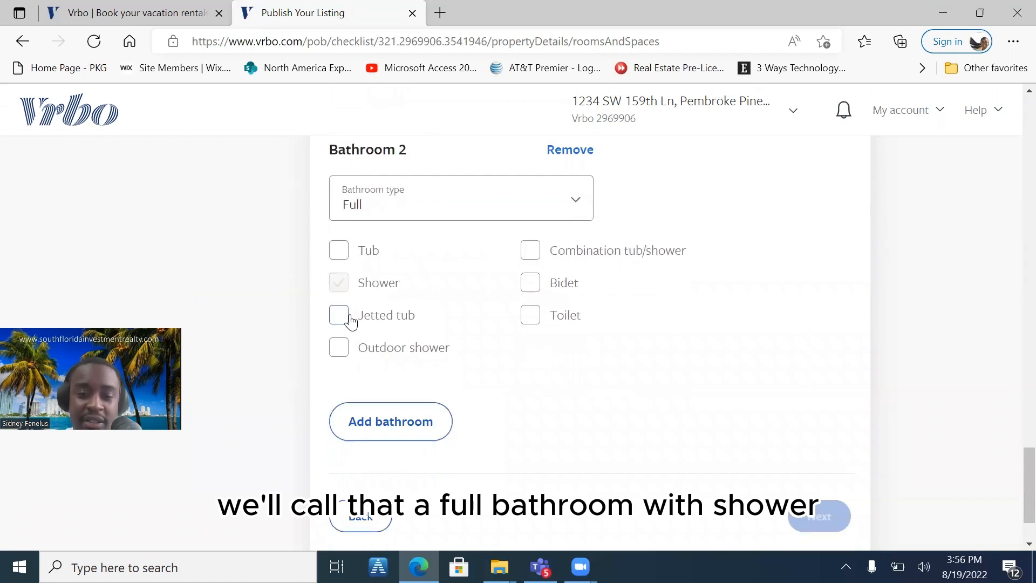
{"action": "left_click", "coordinate": [527, 315]}
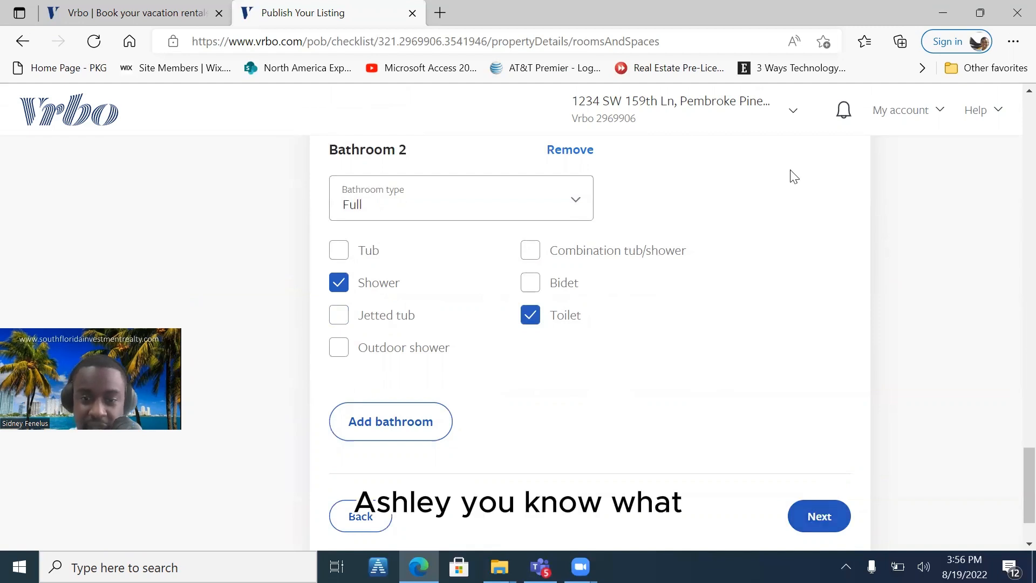
- Replace Bathroom 1's separate tub and shower with Combination tub/shower, and continue to the property amenities
{"action": "scroll", "coordinate": [790, 176], "scroll_direction": "up", "scroll_amount": 6}
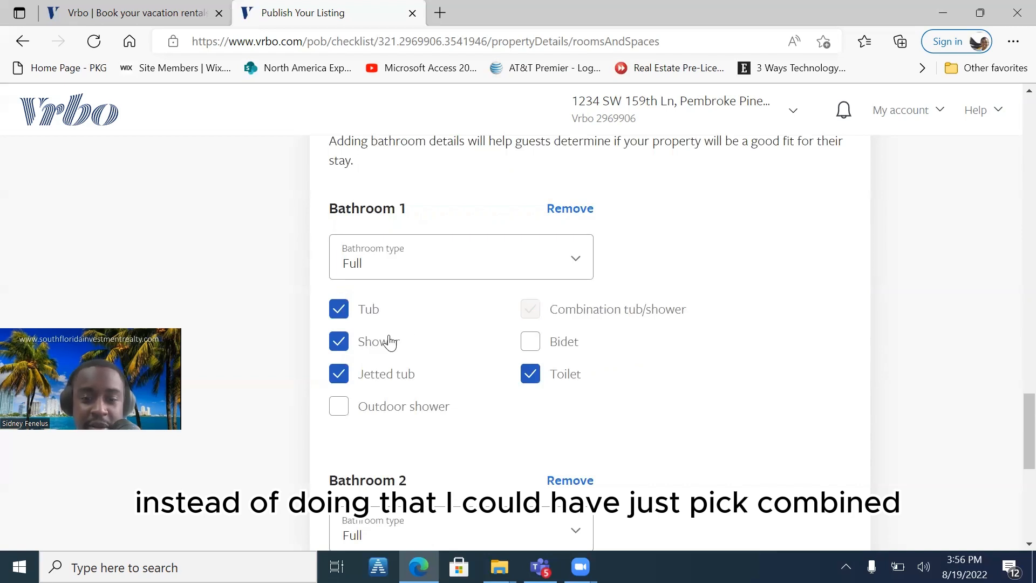
{"action": "left_click", "coordinate": [338, 350]}
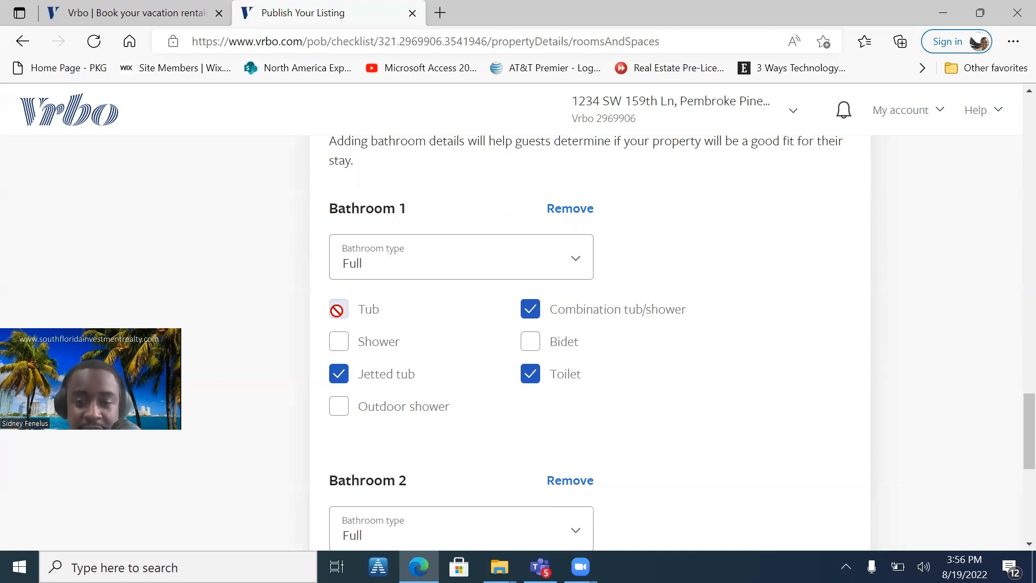
{"action": "scroll", "coordinate": [1014, 445], "scroll_direction": "down", "scroll_amount": 1}
{"action": "scroll", "coordinate": [1014, 446], "scroll_direction": "down", "scroll_amount": 8}
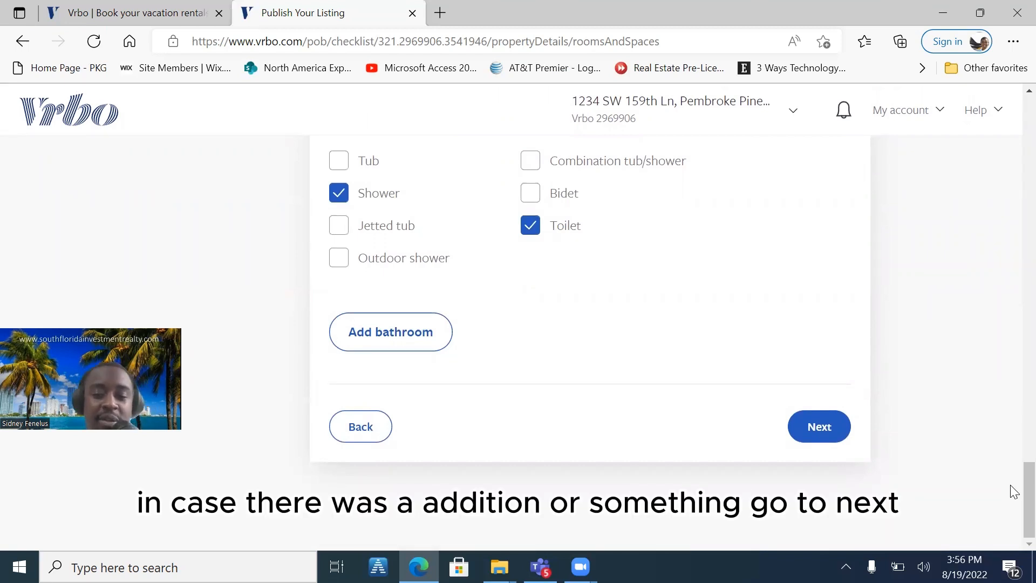
{"action": "key", "text": "Return"}
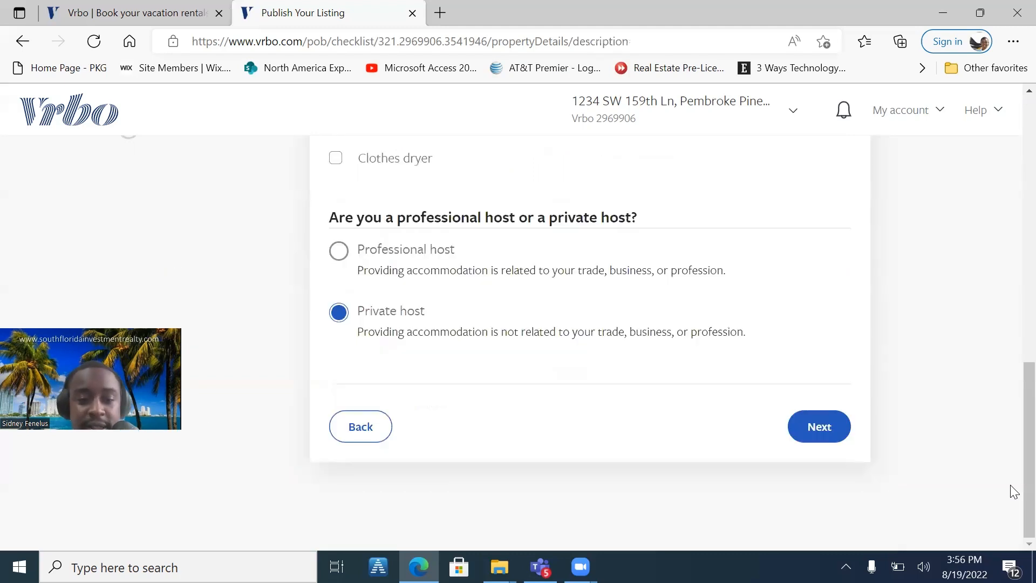
- Select Outdoor Pool, Heated Pool, Private pool and Communal pool as property amenities
{"action": "scroll", "coordinate": [1013, 491], "scroll_direction": "up", "scroll_amount": 12}
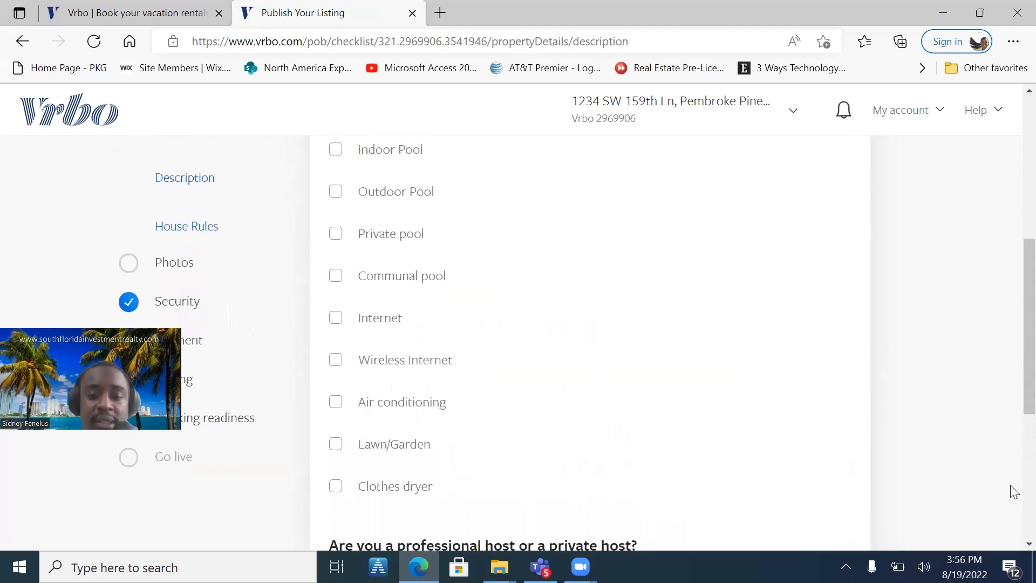
{"action": "scroll", "coordinate": [1013, 491], "scroll_direction": "down", "scroll_amount": 5}
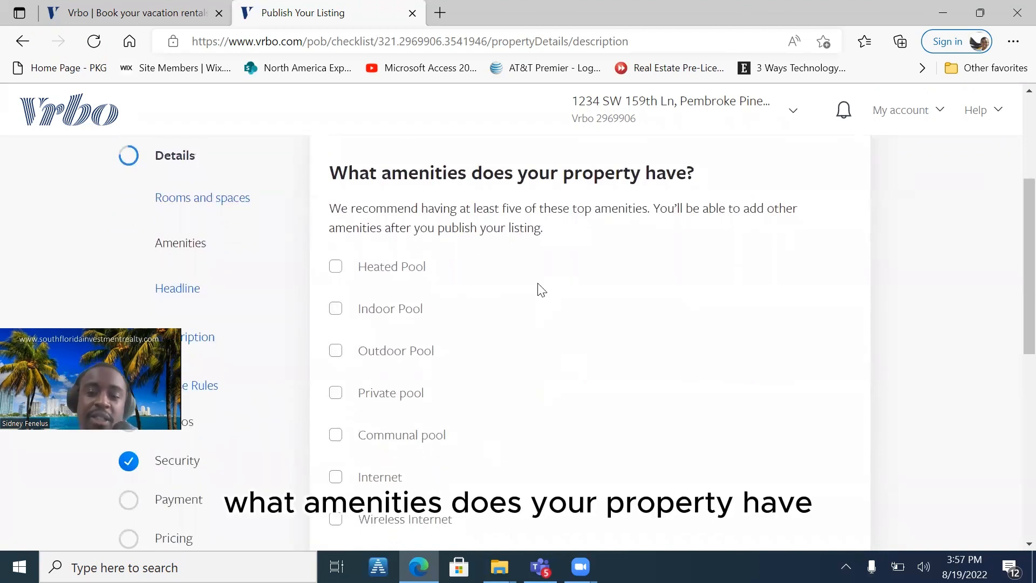
{"action": "scroll", "coordinate": [541, 290], "scroll_direction": "down", "scroll_amount": 1}
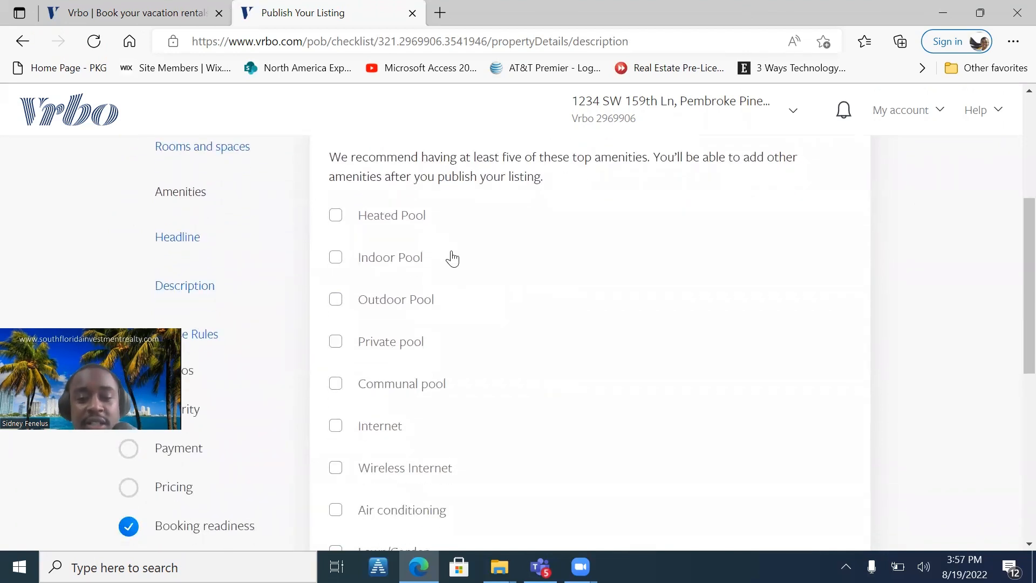
{"action": "left_click", "coordinate": [338, 300]}
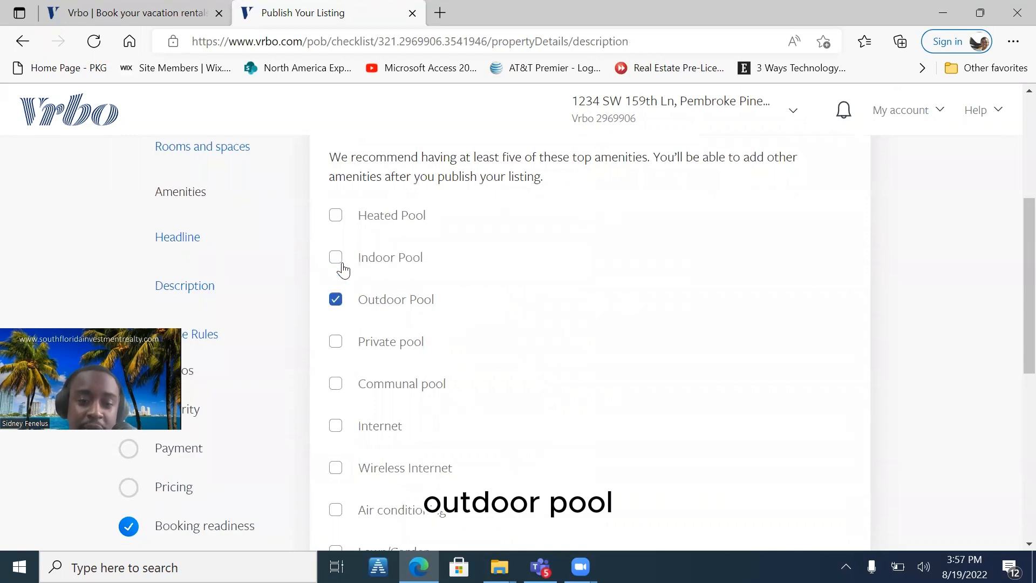
{"action": "left_click", "coordinate": [342, 224]}
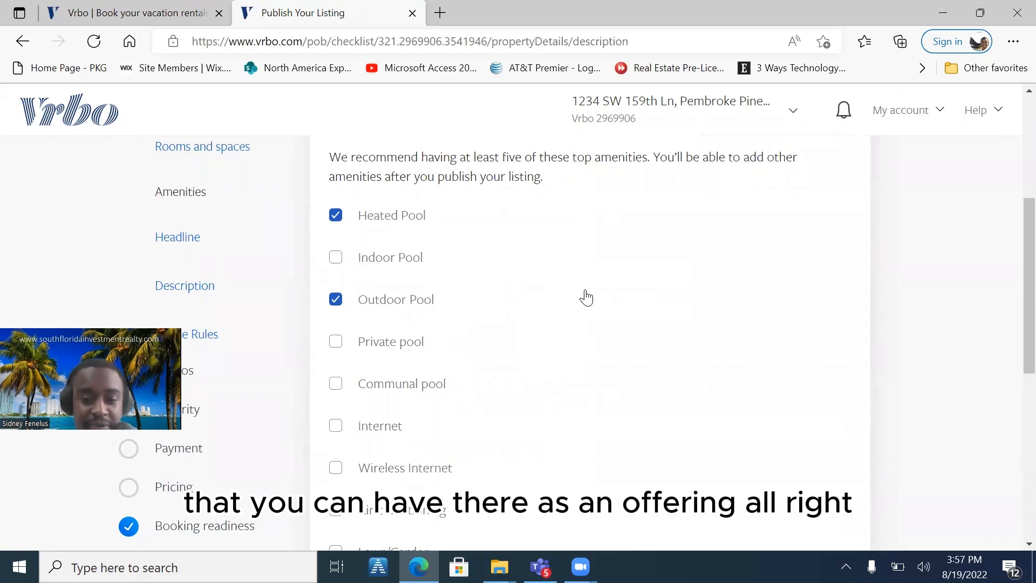
{"action": "left_click", "coordinate": [339, 344]}
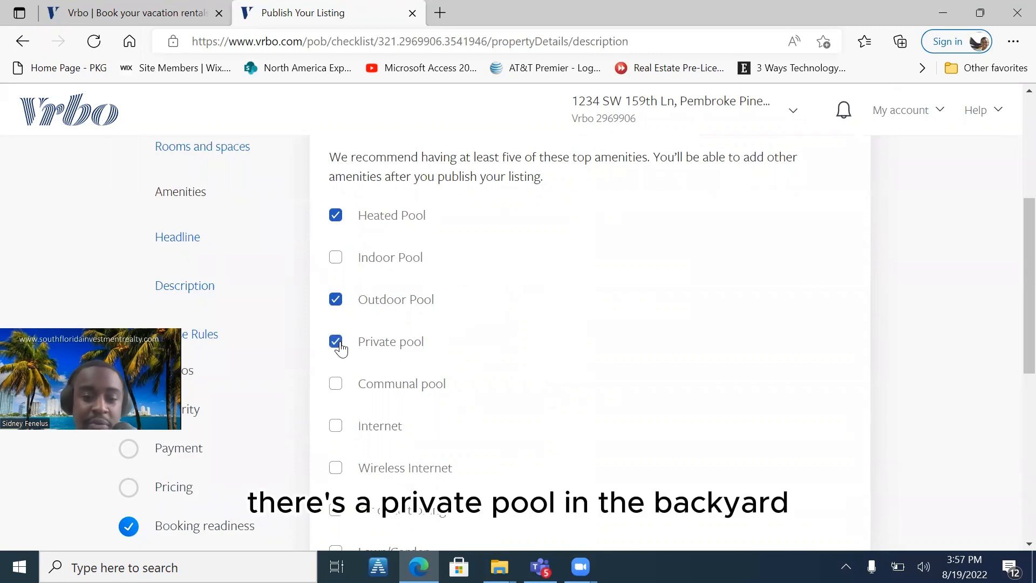
{"action": "left_click", "coordinate": [336, 384]}
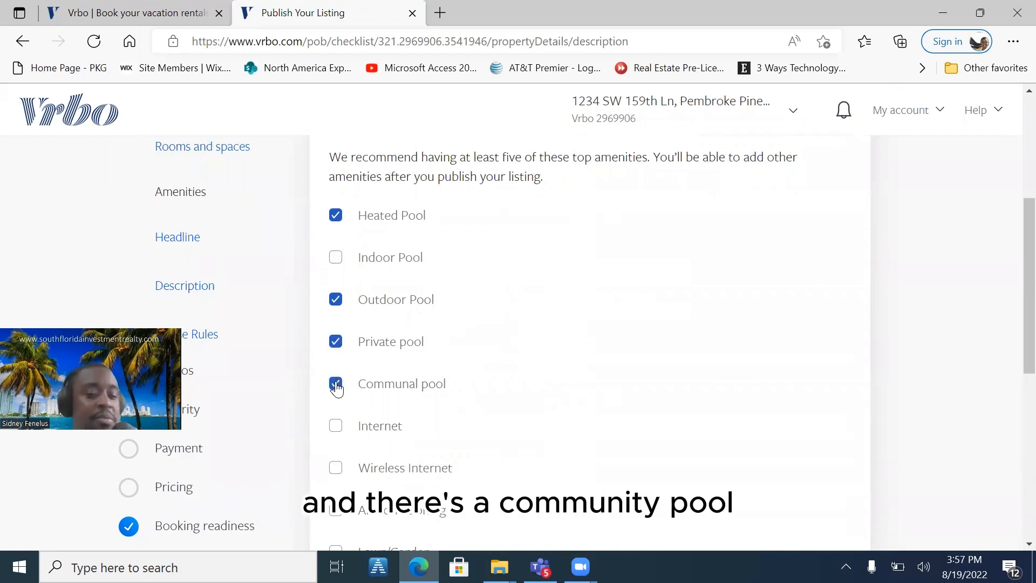
- Add Internet, Wireless Internet and Air conditioning to the property amenities
{"action": "scroll", "coordinate": [1013, 286], "scroll_direction": "down", "scroll_amount": 1}
{"action": "scroll", "coordinate": [1013, 302], "scroll_direction": "down", "scroll_amount": 1}
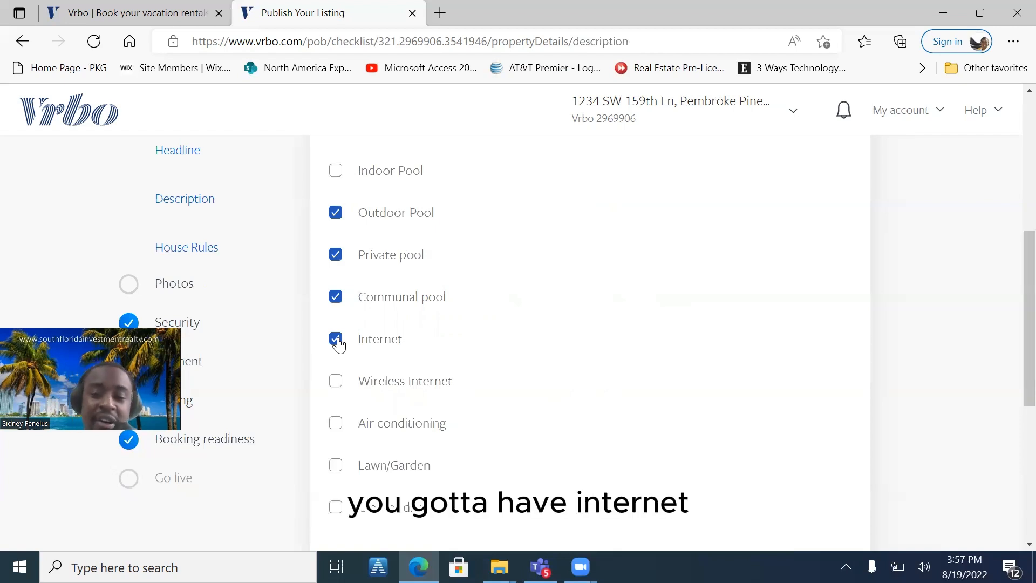
{"action": "scroll", "coordinate": [338, 344], "scroll_direction": "down", "scroll_amount": 3}
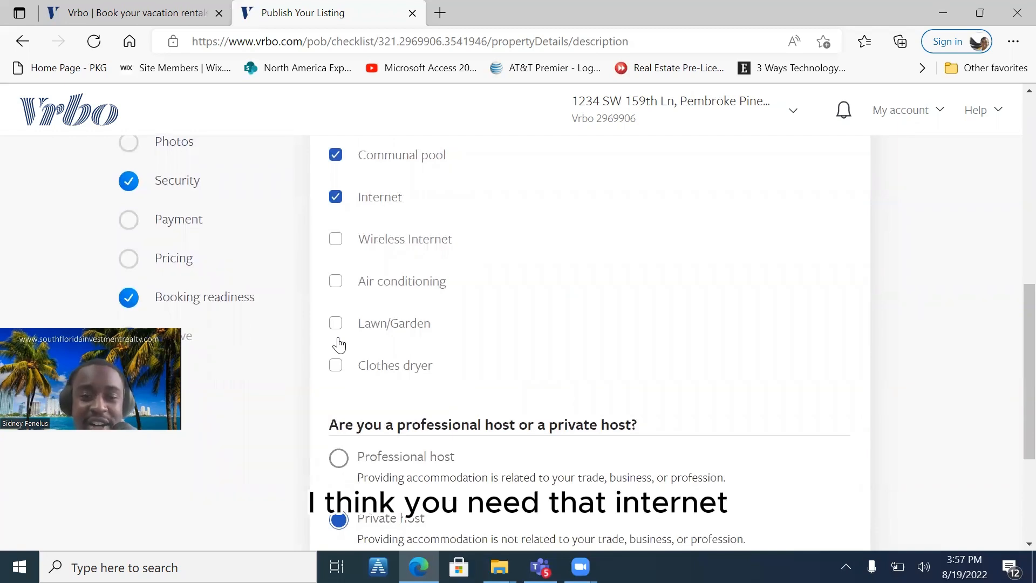
{"action": "double_click", "coordinate": [335, 281]}
{"action": "left_click", "coordinate": [335, 281]}
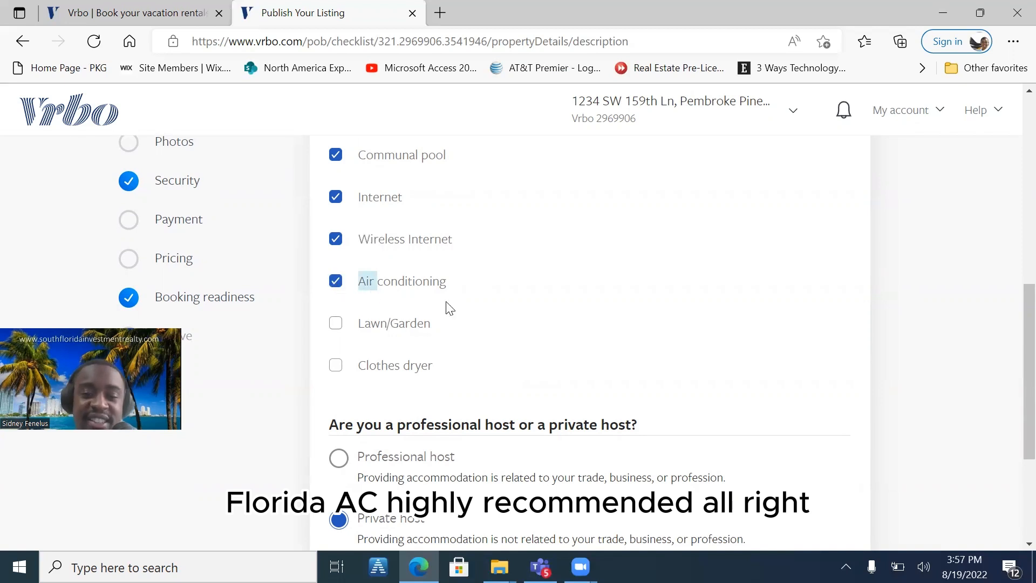
- Add Clothes dryer and Lawn/Garden to the property amenities, and continue to the headline page
{"action": "scroll", "coordinate": [448, 307], "scroll_direction": "down", "scroll_amount": 1}
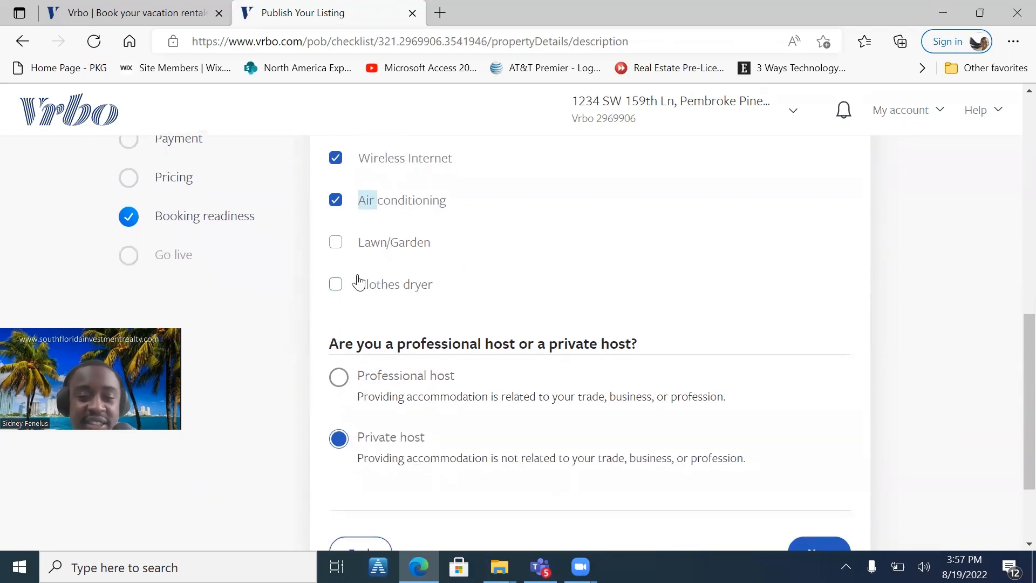
{"action": "left_click", "coordinate": [335, 285]}
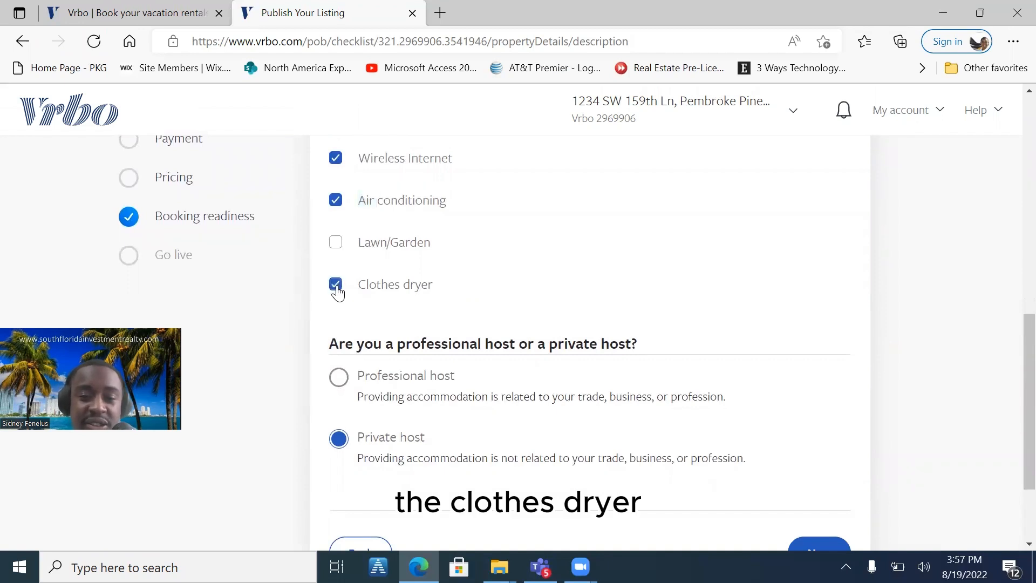
{"action": "left_click", "coordinate": [334, 251]}
{"action": "scroll", "coordinate": [334, 253], "scroll_direction": "down", "scroll_amount": 2}
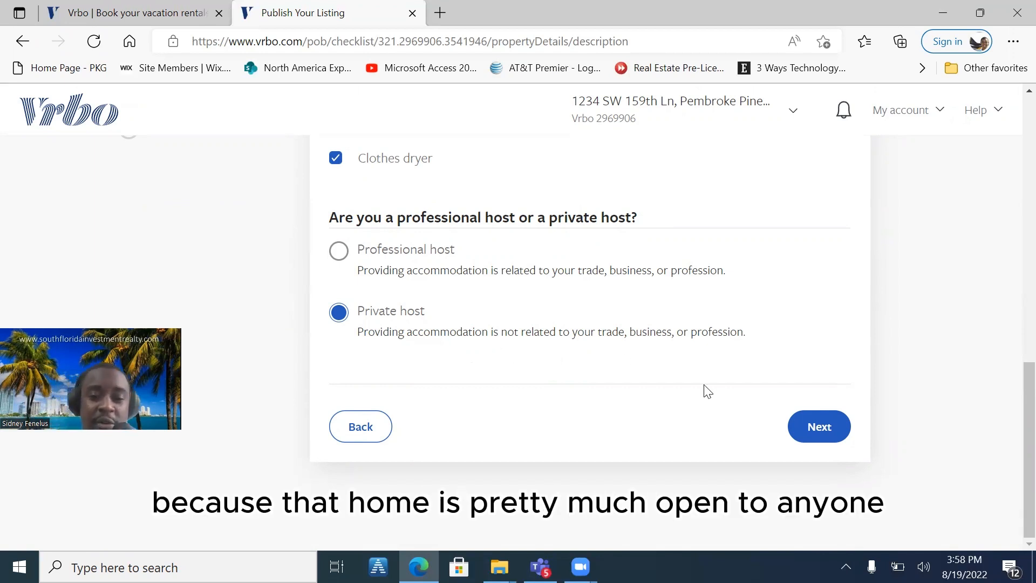
{"action": "left_click", "coordinate": [808, 424]}
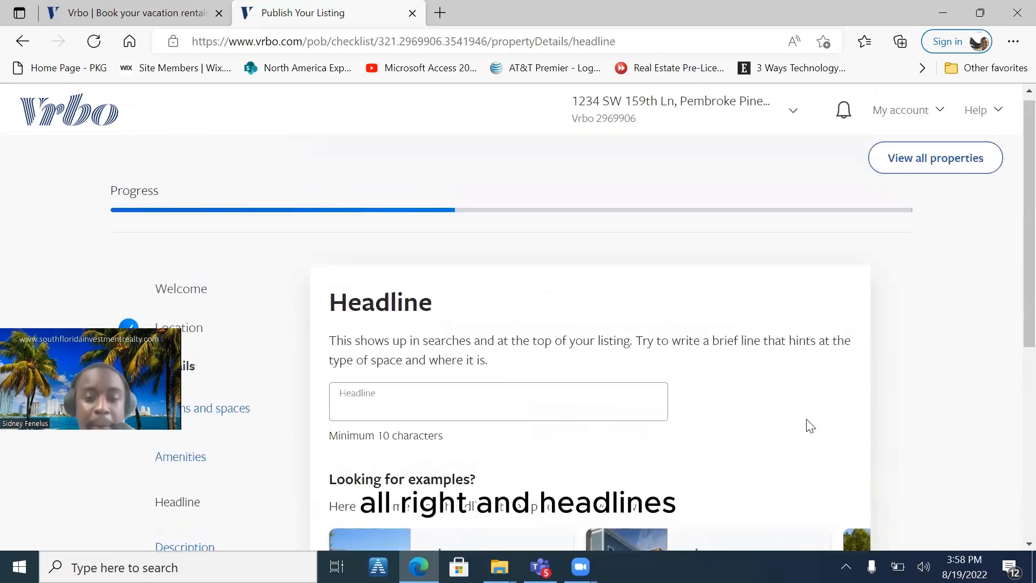
- Enter "Lovely Gem in Pembroke Pines" as the listing headline
{"action": "left_click", "coordinate": [626, 402]}
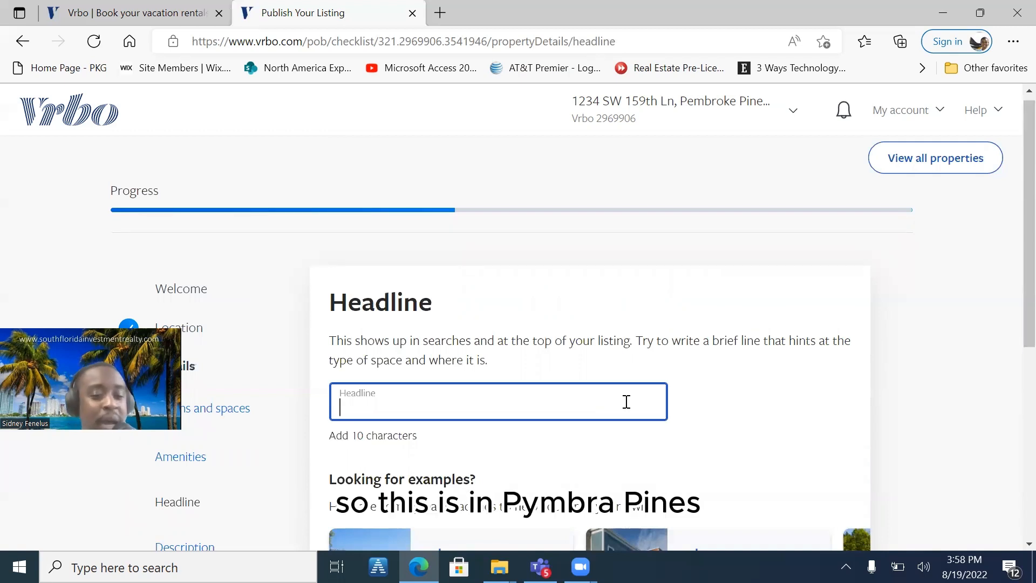
{"action": "type", "text": "Lovely "}
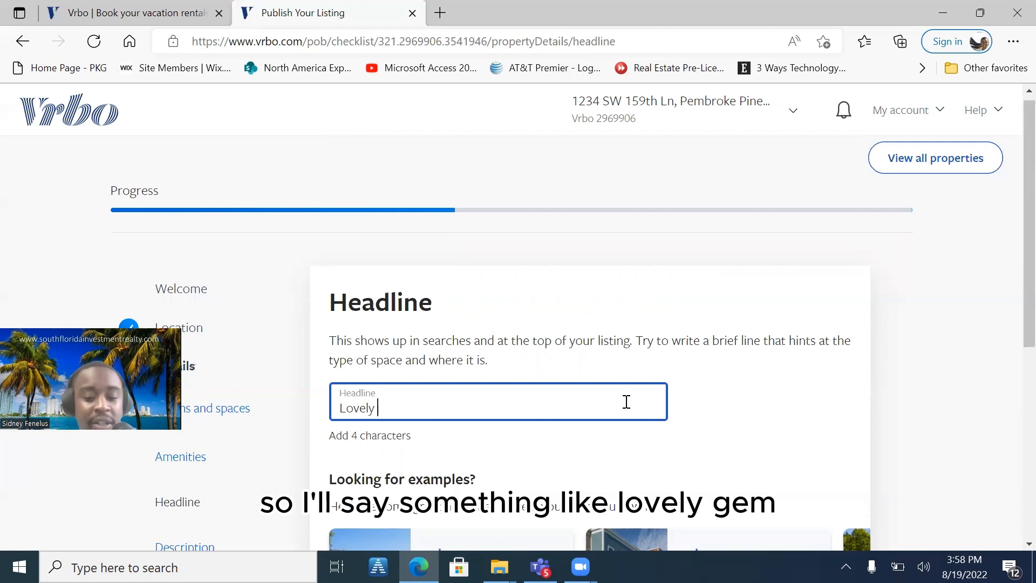
{"action": "type", "text": "Gem"}
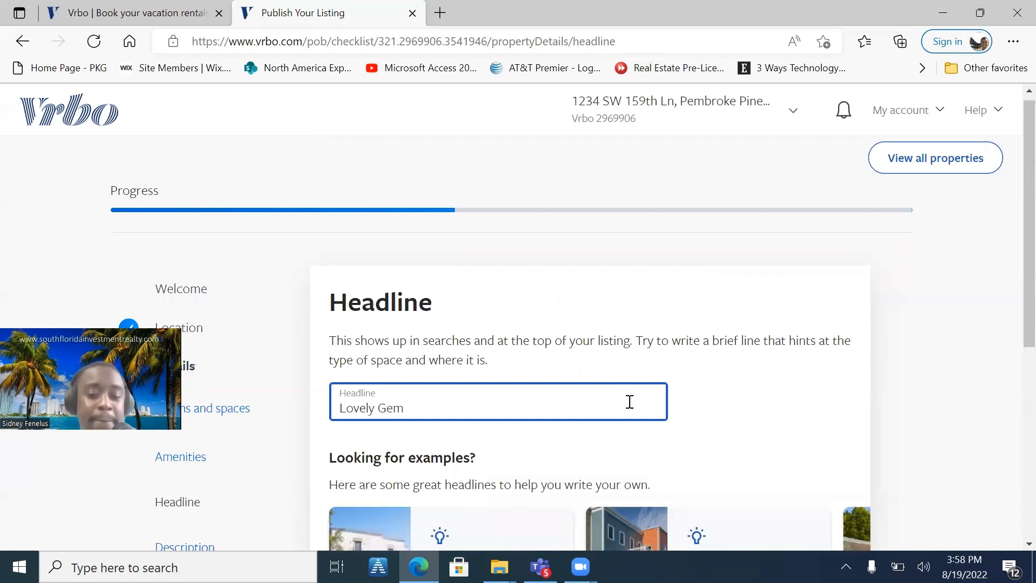
{"action": "type", "text": "in Pem"}
{"action": "type", "text": "boke P"}
{"action": "key", "text": "BackSpace"}
{"action": "key", "text": "BackSpace"}
{"action": "key", "text": "BackSpace"}
{"action": "key", "text": "BackSpace"}
{"action": "key", "text": "BackSpace"}
{"action": "type", "text": "roke Pines"}
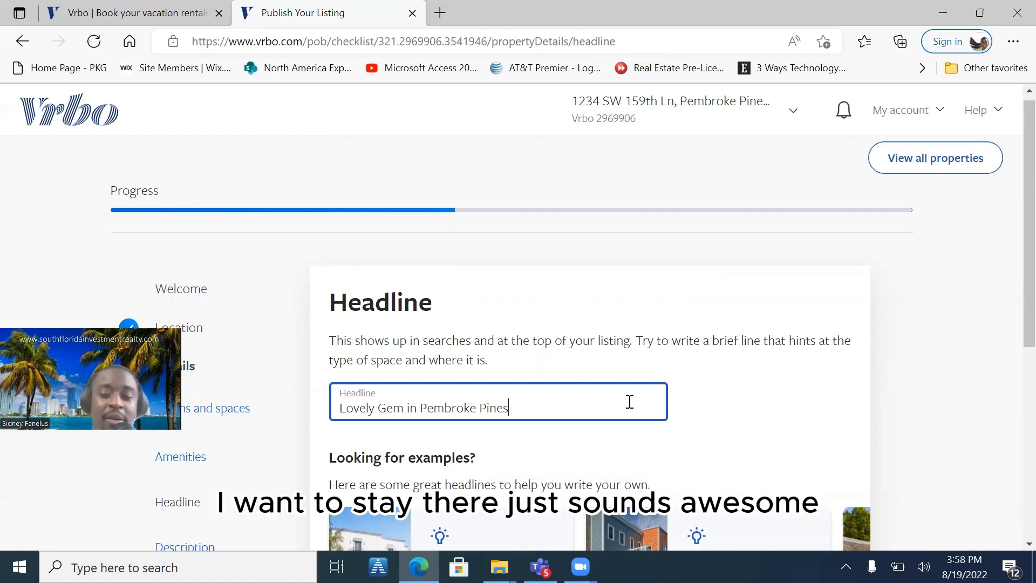
- Extend the headline with "w/pool" after "Pembroke Pines"
{"action": "scroll", "coordinate": [629, 402], "scroll_direction": "down", "scroll_amount": 4}
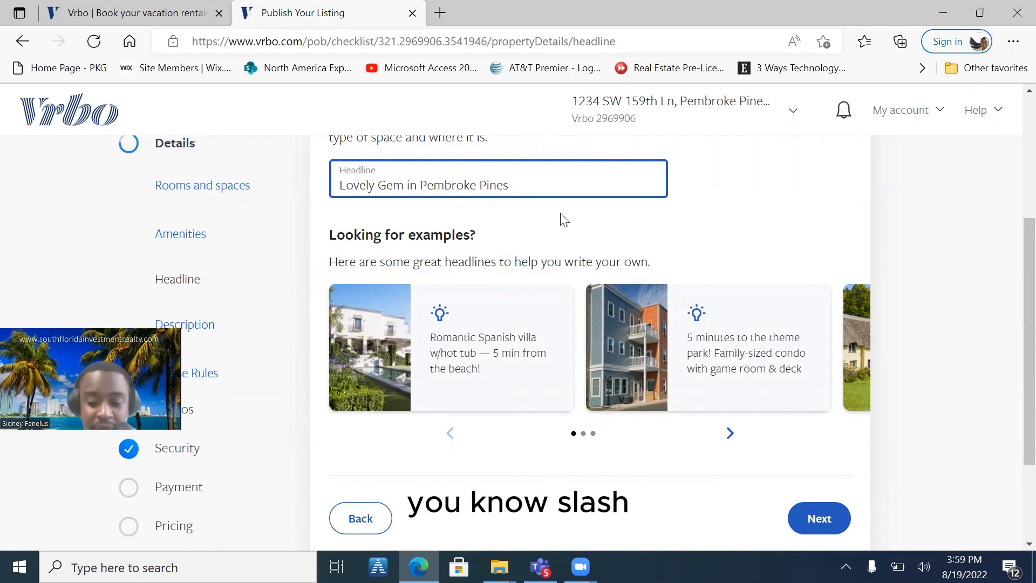
{"action": "type", "text": "/"}
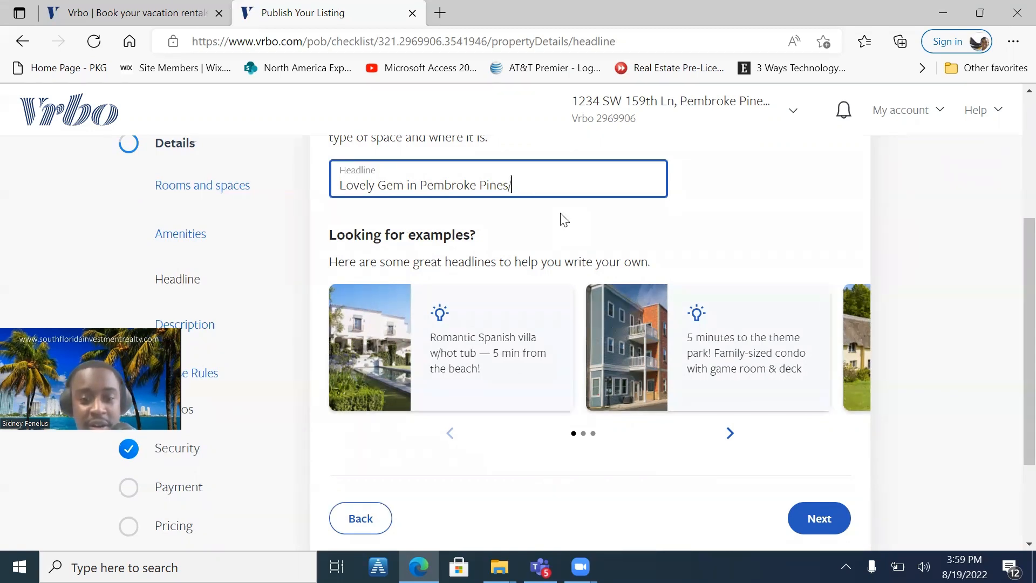
{"action": "key", "text": "BackSpace"}
{"action": "key", "text": "BackSpace"}
{"action": "type", "text": "w/pool"}
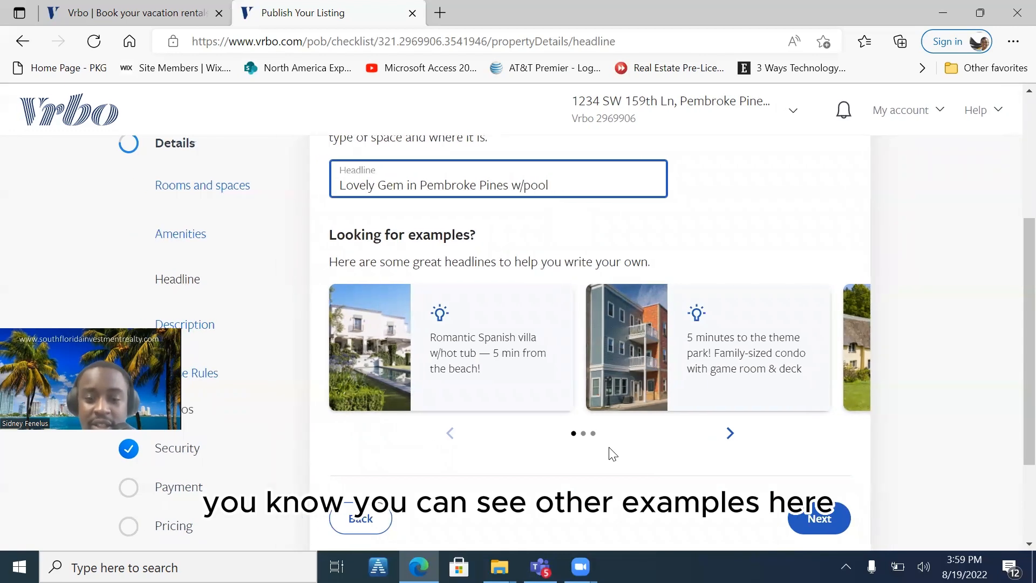
- Browse the remaining example headlines and continue to the description page
{"action": "left_click", "coordinate": [731, 433]}
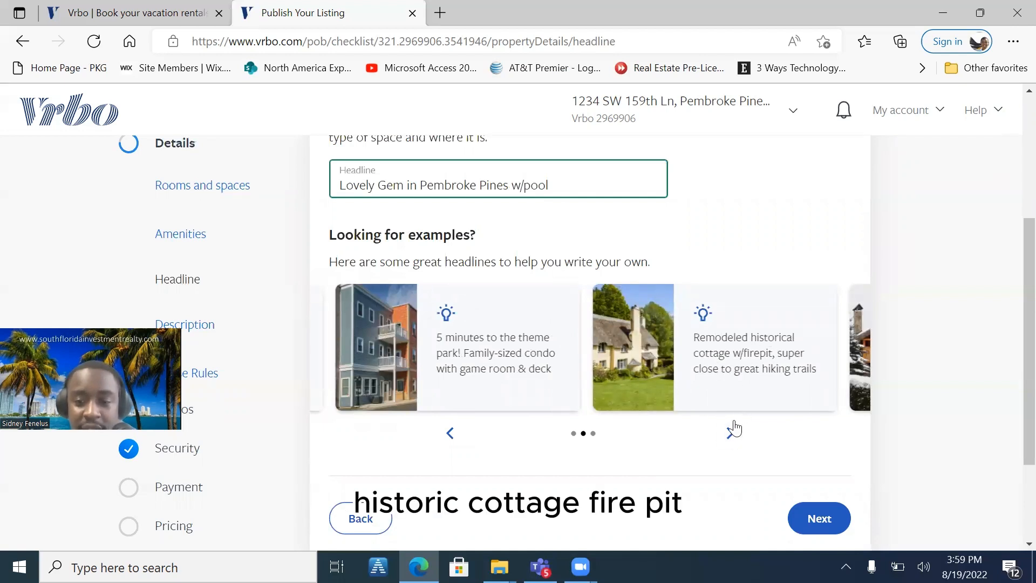
{"action": "left_click", "coordinate": [728, 434]}
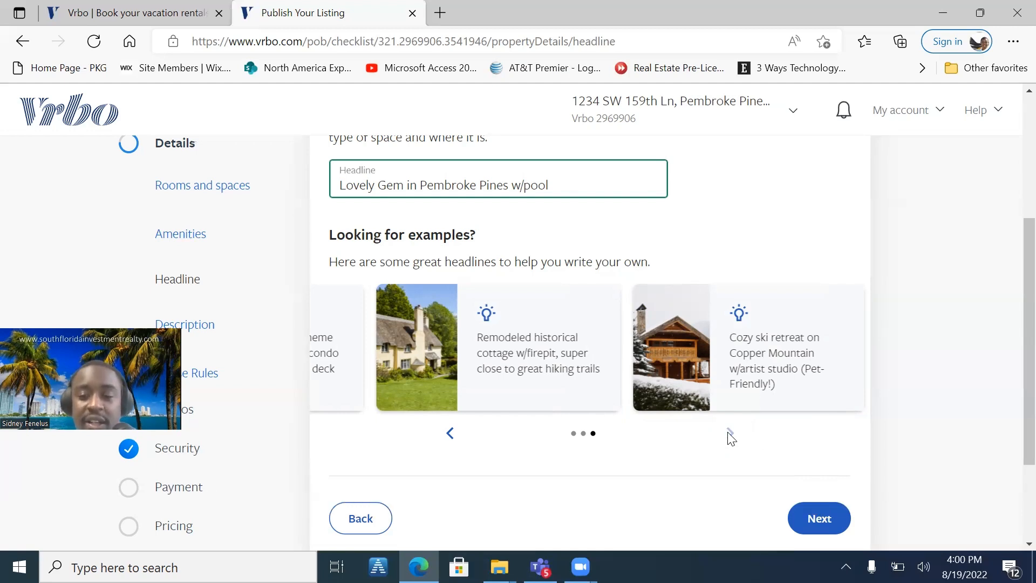
{"action": "scroll", "coordinate": [729, 437], "scroll_direction": "down", "scroll_amount": 3}
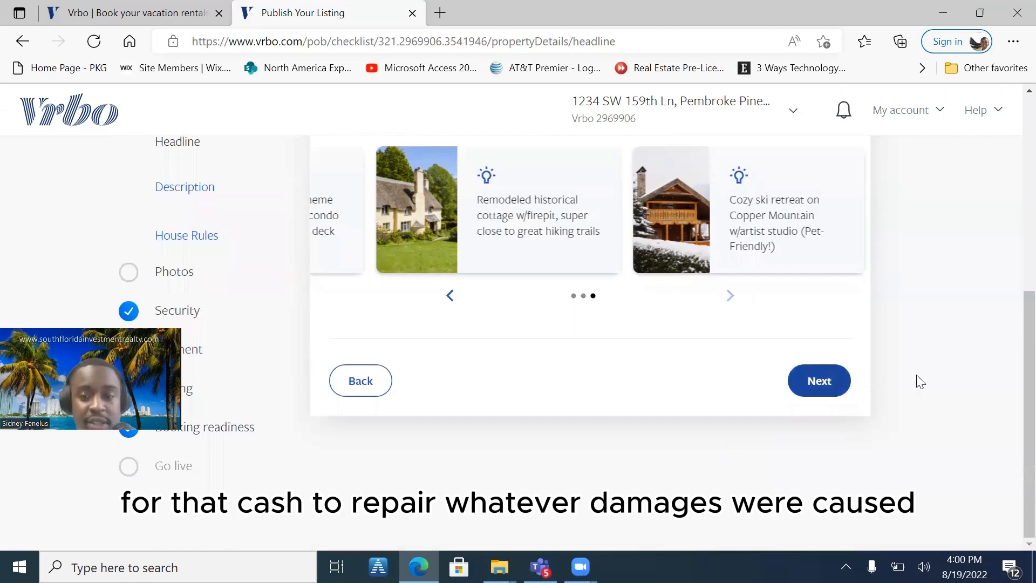
{"action": "left_click", "coordinate": [820, 383]}
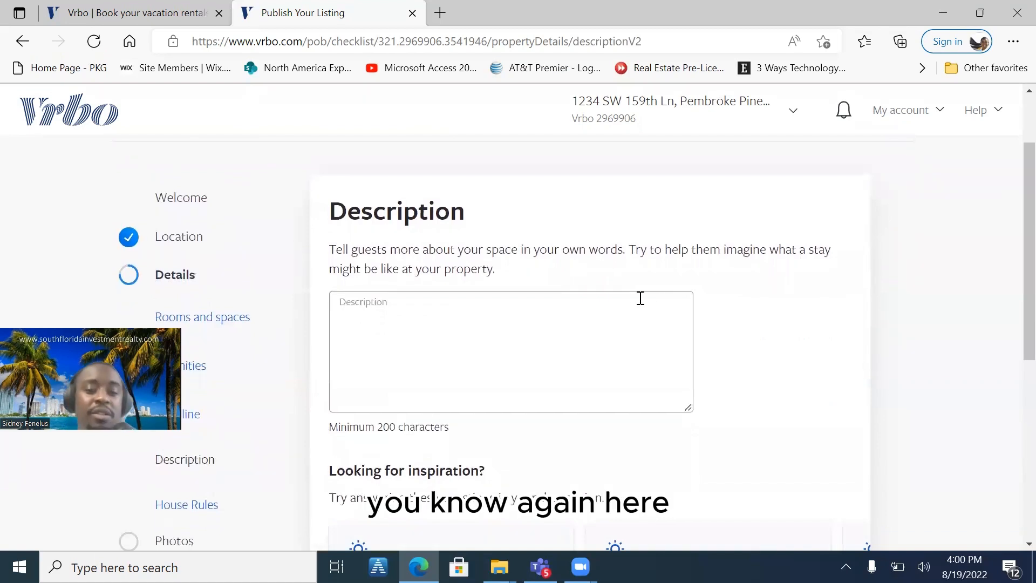
- Start the property description with "Lovely 3/2 single family retreat"
{"action": "left_click", "coordinate": [521, 321]}
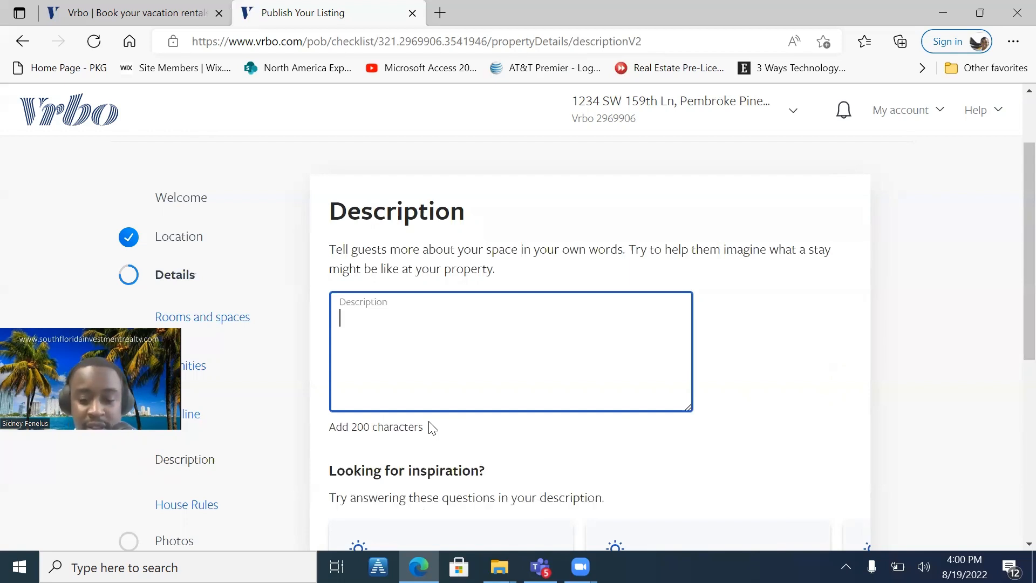
{"action": "type", "text": "Lov"}
{"action": "key", "text": "BackSpace"}
{"action": "type", "text": "v"}
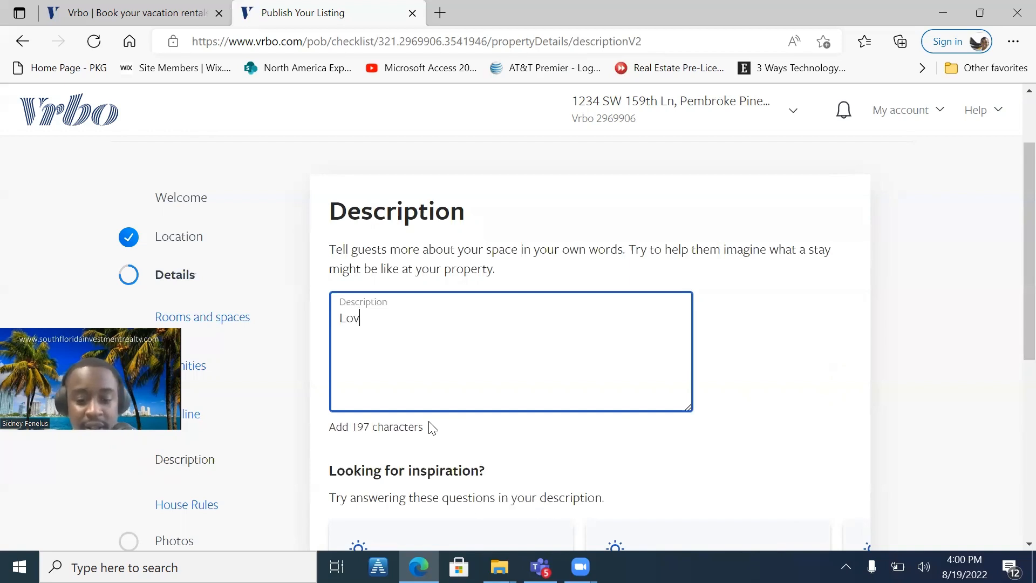
{"action": "type", "text": "ely "}
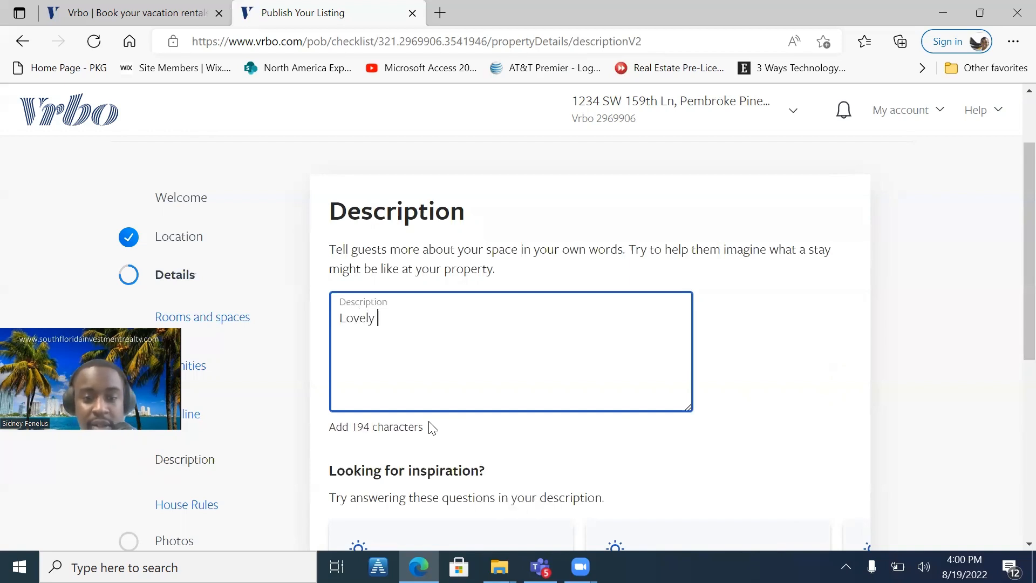
{"action": "type", "text": "3/3"}
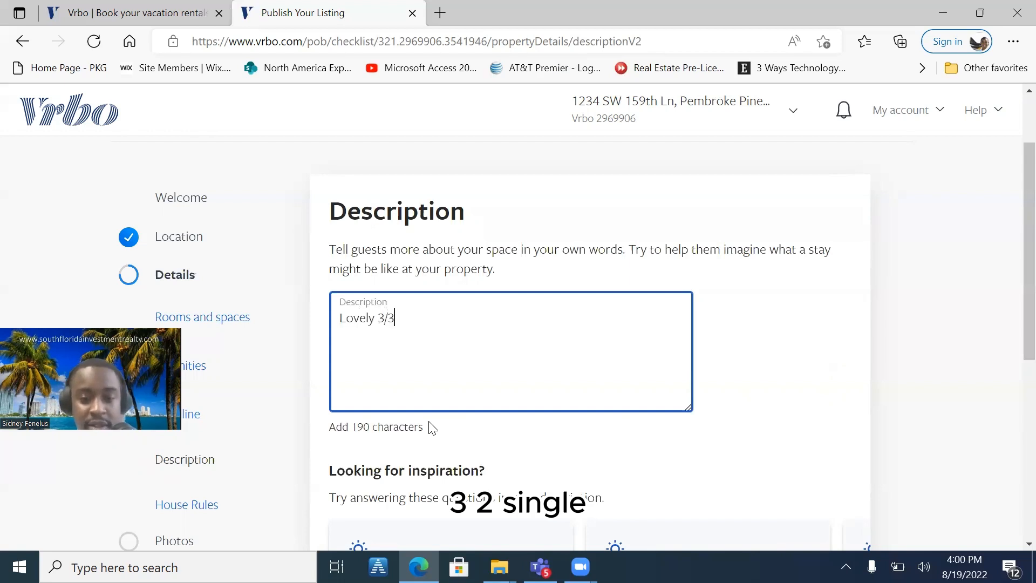
{"action": "key", "text": "BackSpace"}
{"action": "type", "text": "2 sin"}
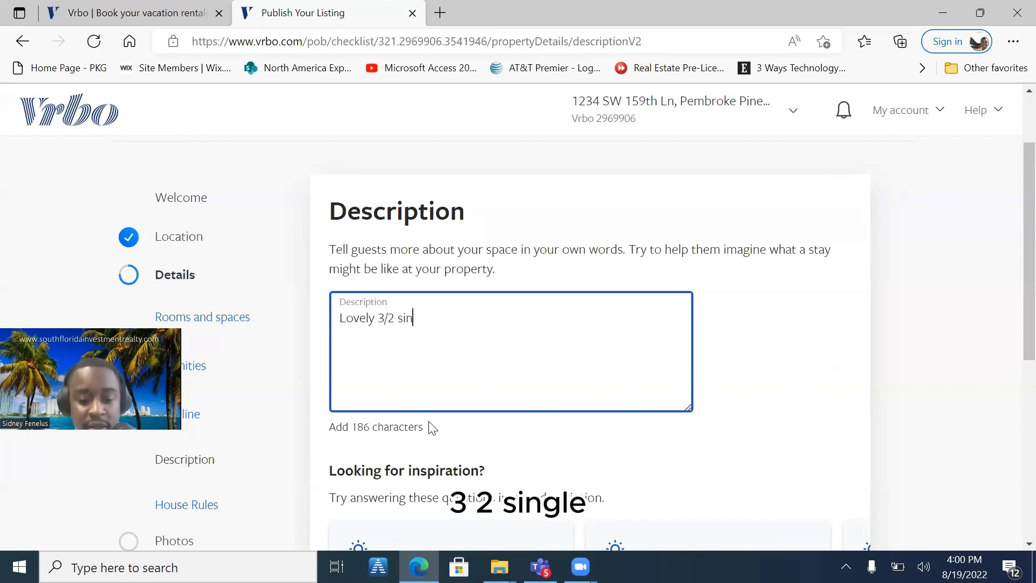
{"action": "type", "text": "gle  family"}
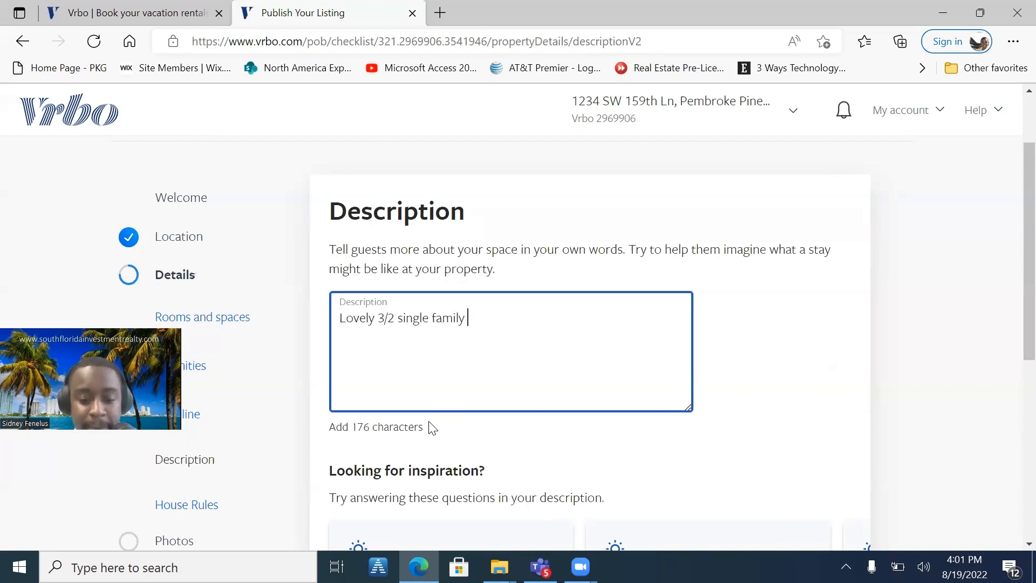
{"action": "type", "text": " retreat"}
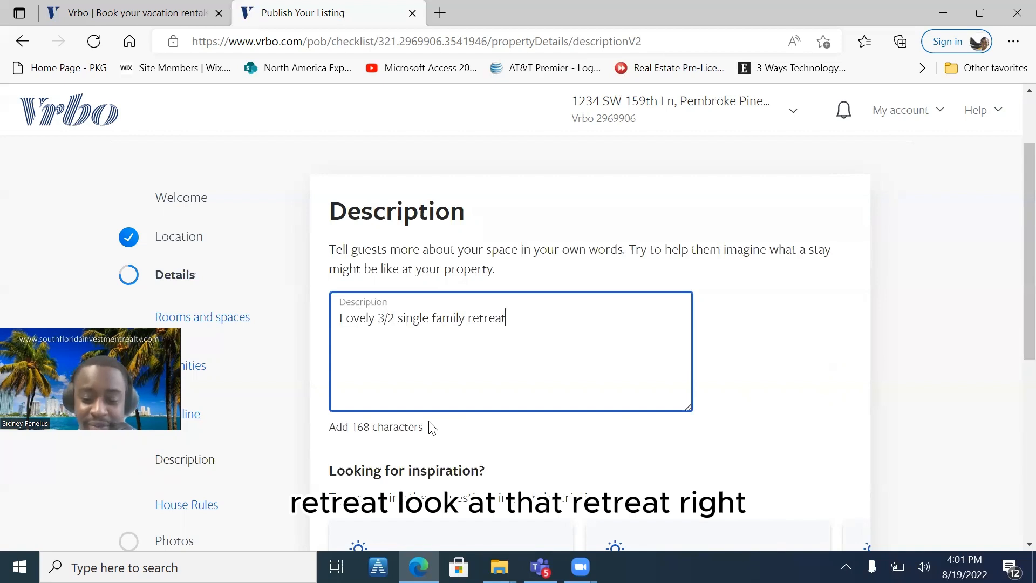
- Continue the description with "with big beautiful" after "retreat"
{"action": "type", "text": " with"}
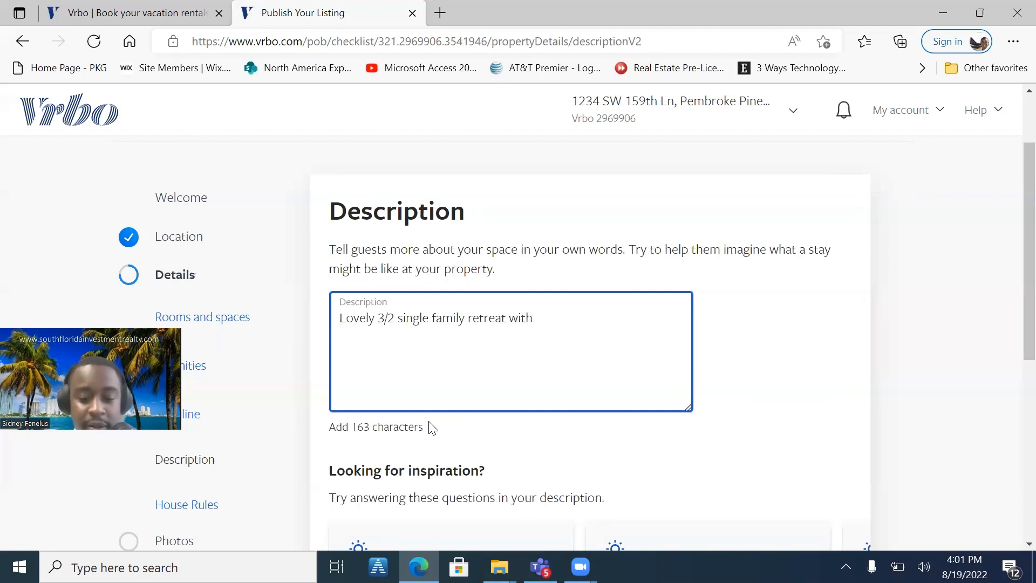
{"action": "type", "text": " big beautiful ba"}
{"action": "key", "text": "BackSpace"}
{"action": "key", "text": "BackSpace"}
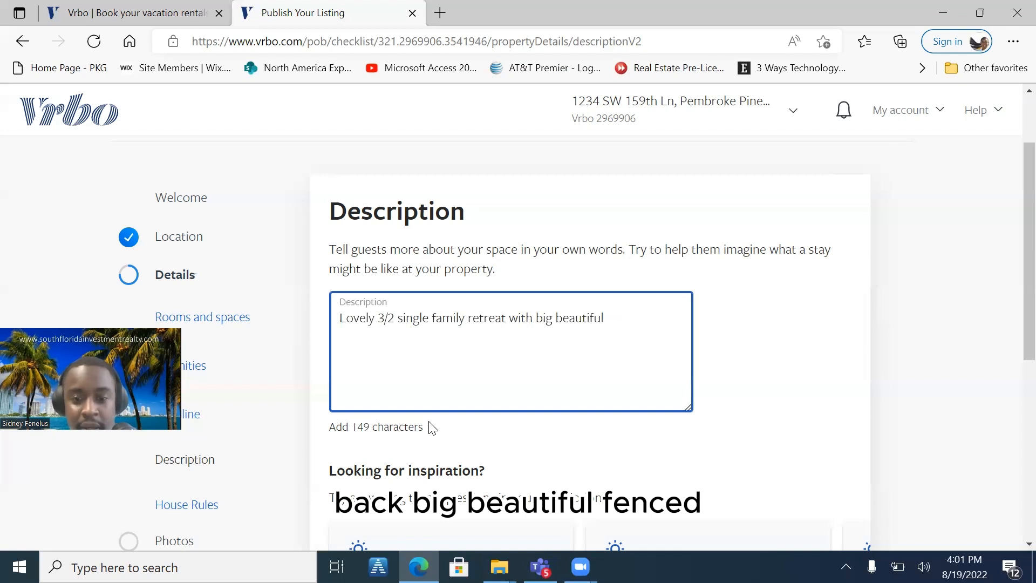
{"action": "type", "text": "d"}
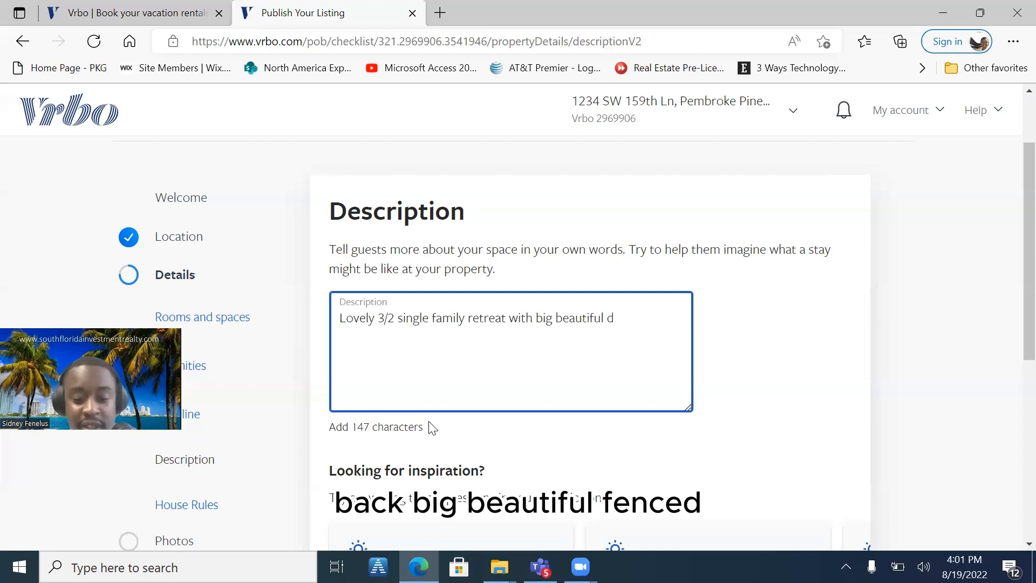
{"action": "key", "text": "BackSpace"}
{"action": "type", "text": "fe"}
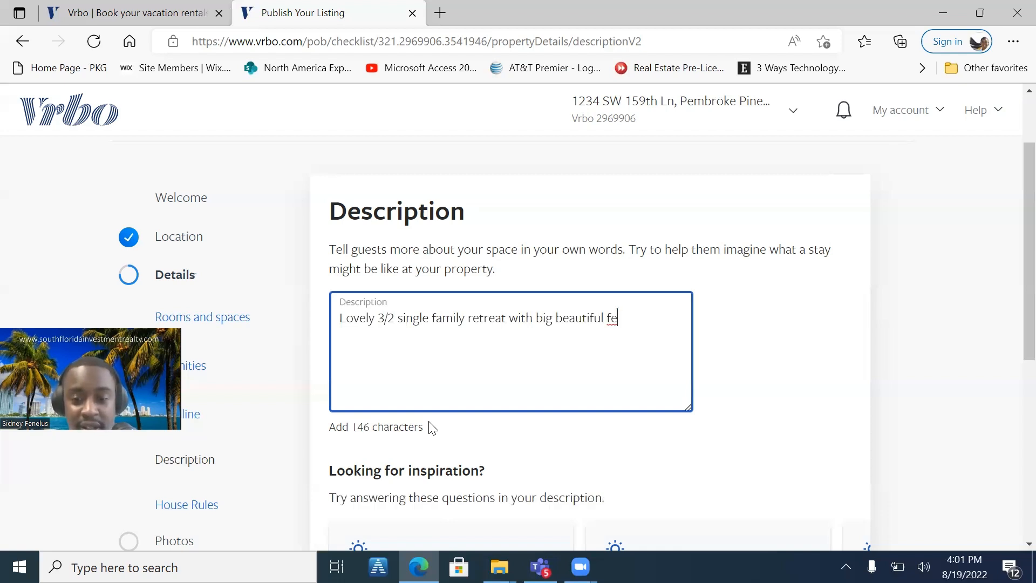
{"action": "type", "text": "nce"}
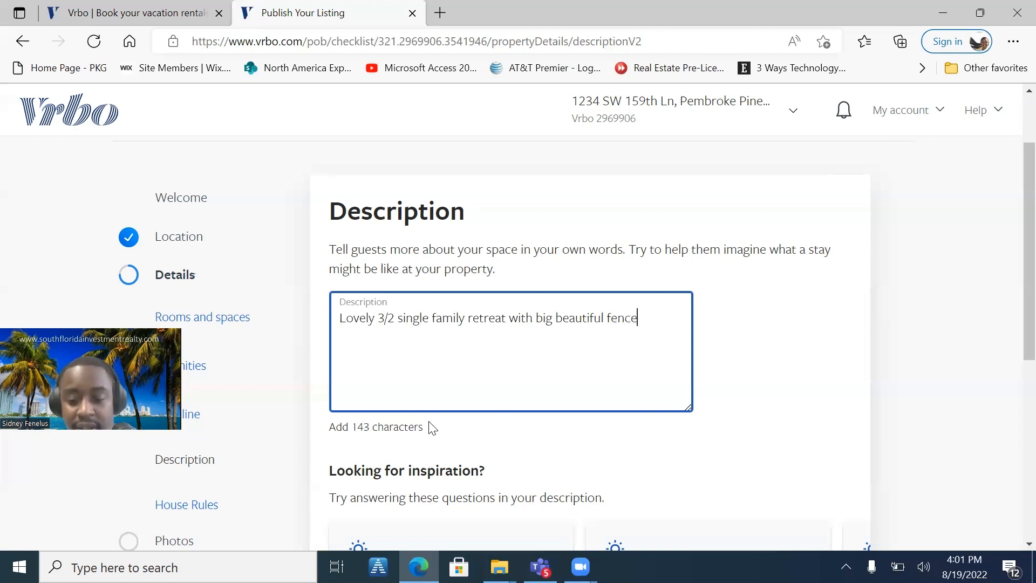
{"action": "key", "text": "BackSpace"}
{"action": "key", "text": "BackSpace"}
{"action": "key", "text": "BackSpace"}
{"action": "key", "text": "BackSpace"}
{"action": "key", "text": "BackSpace"}
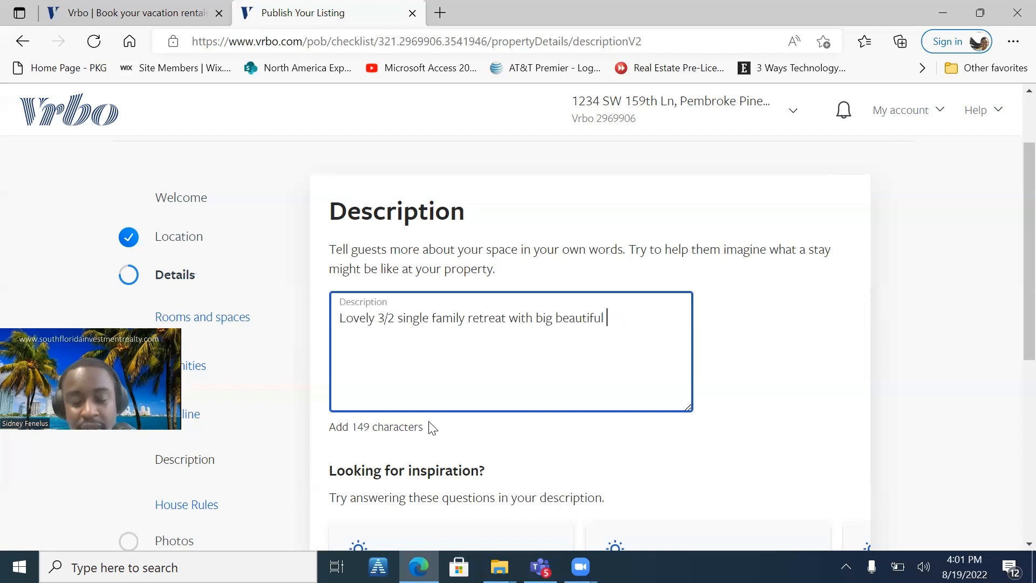
- Add "private backyard with a pool!" to the end of the description
{"action": "type", "text": "pr"}
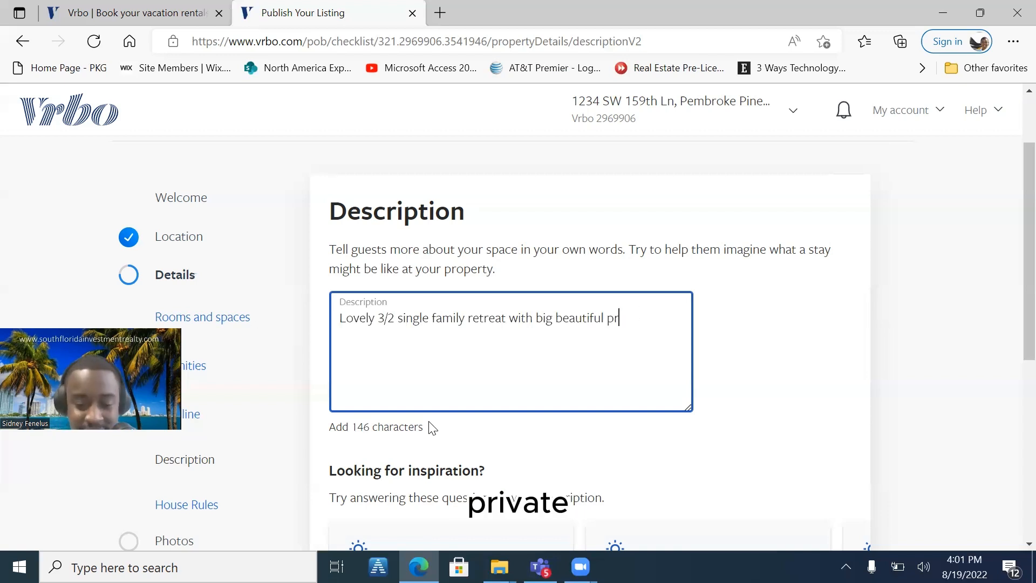
{"action": "type", "text": "ivate backyard"}
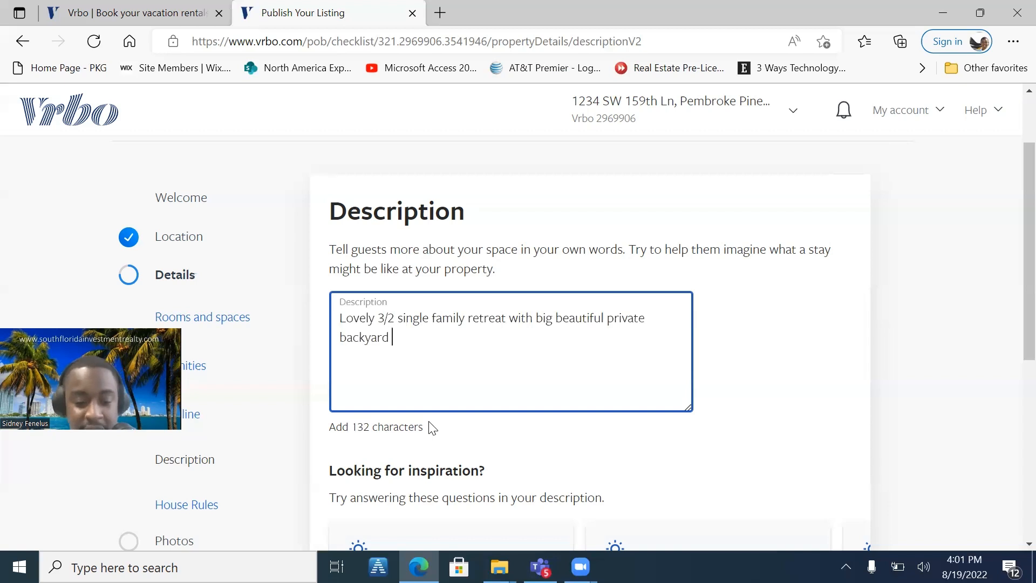
{"action": "type", "text": " with a"}
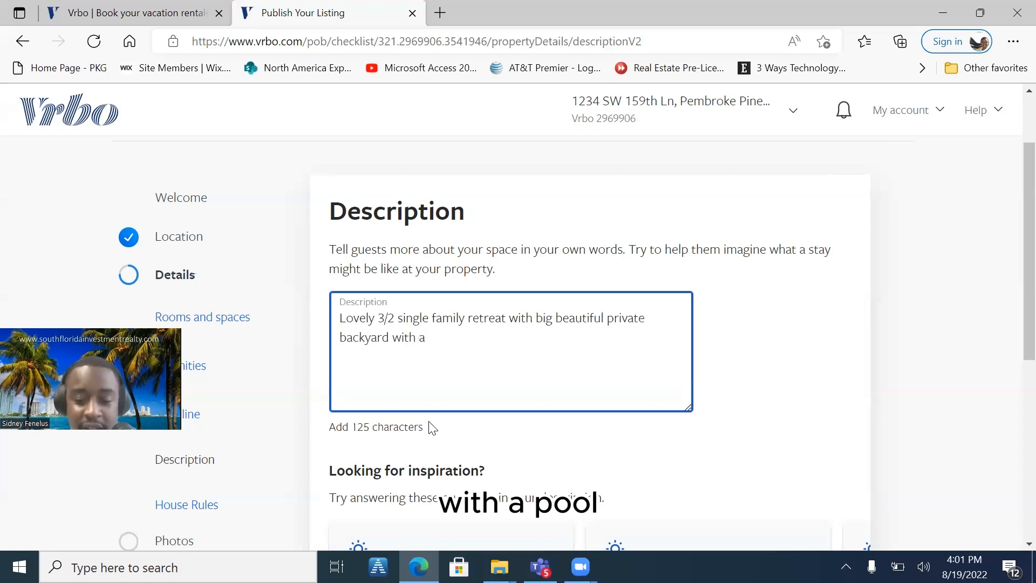
{"action": "type", "text": " P"}
{"action": "key", "text": "BackSpace"}
{"action": "type", "text": "p"}
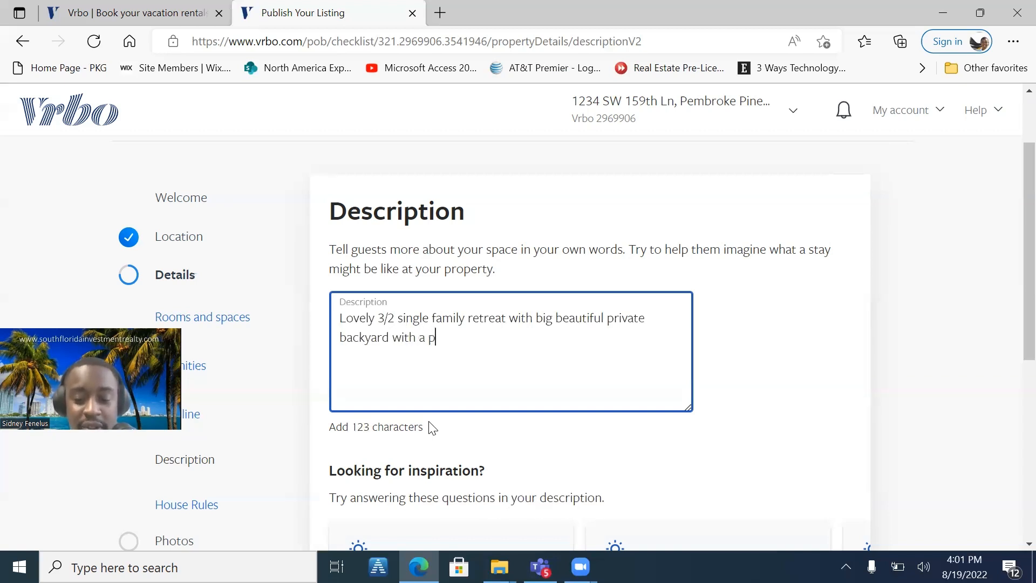
{"action": "type", "text": "ool!"}
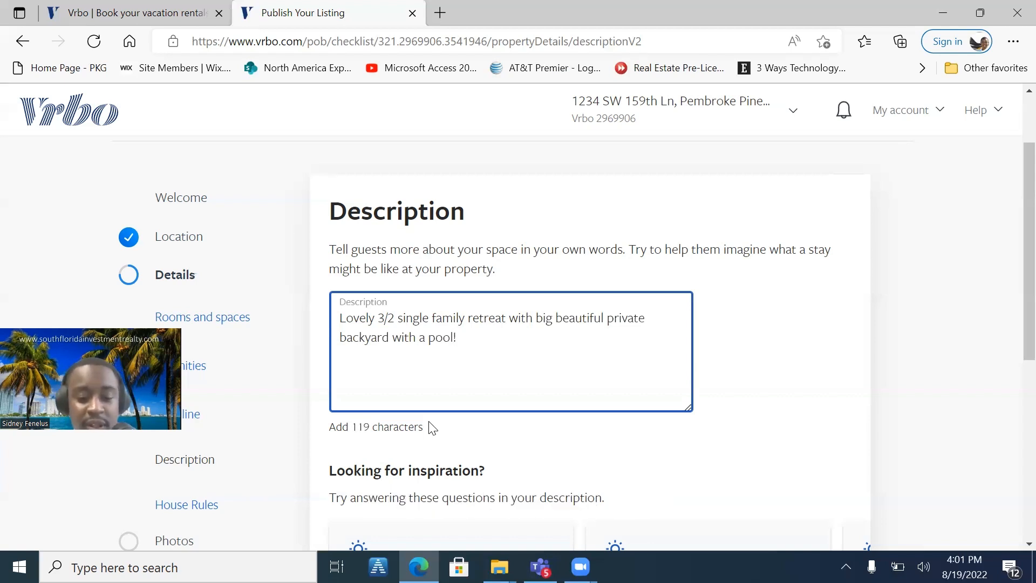
- Add "In a great location" to the description after the pool sentence
{"action": "type", "text": " In a"}
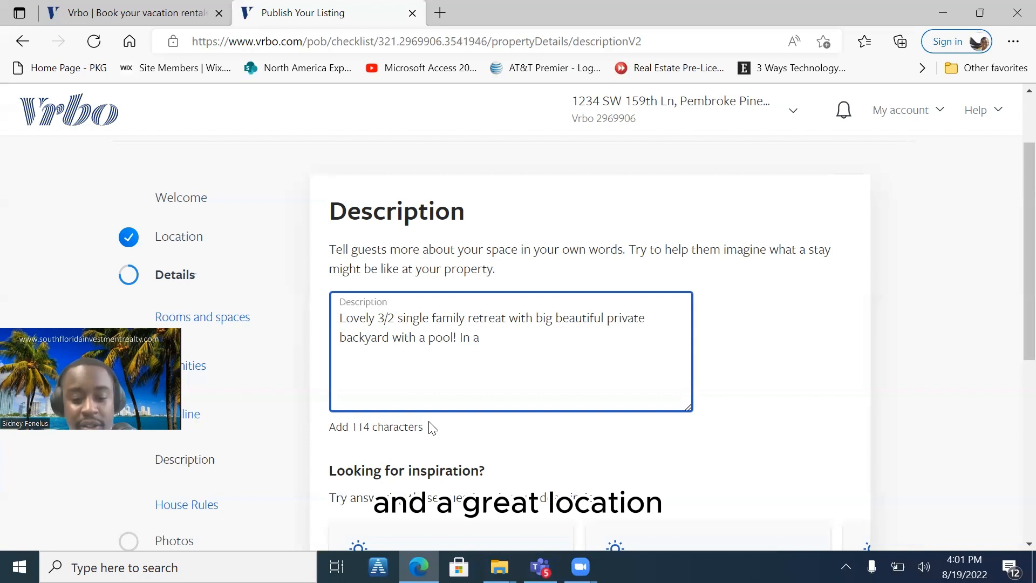
{"action": "type", "text": " great lo"}
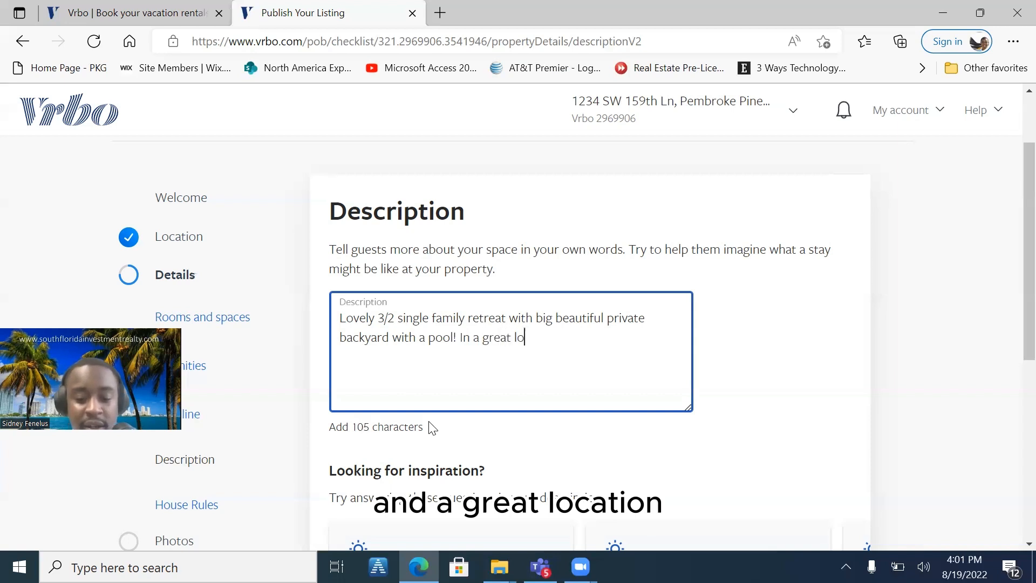
{"action": "type", "text": "cation"}
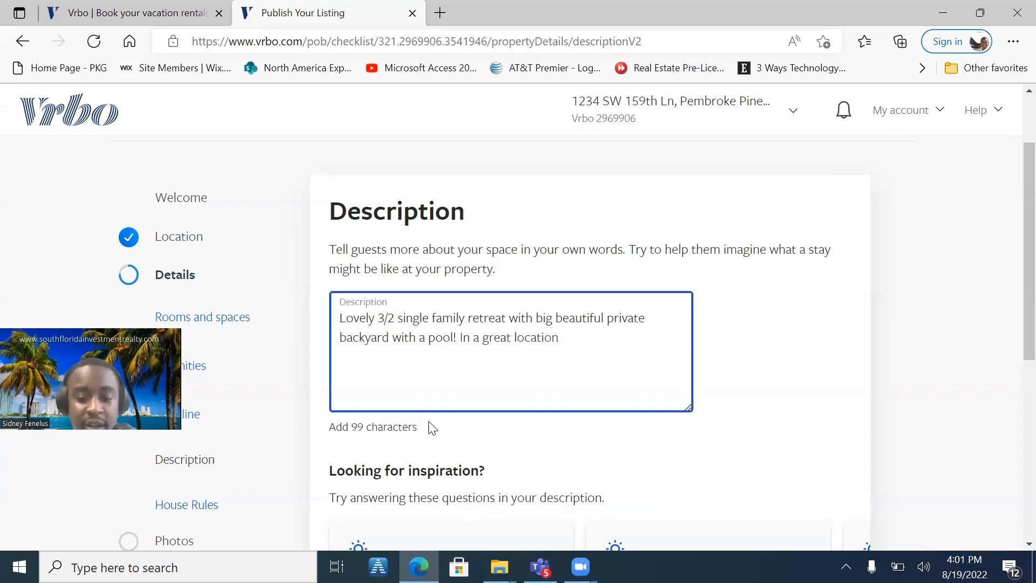
- End the location sentence with a period and begin the following one with "With multiple resturant a"
{"action": "type", "text": ". With"}
{"action": "key", "text": "BackSpace"}
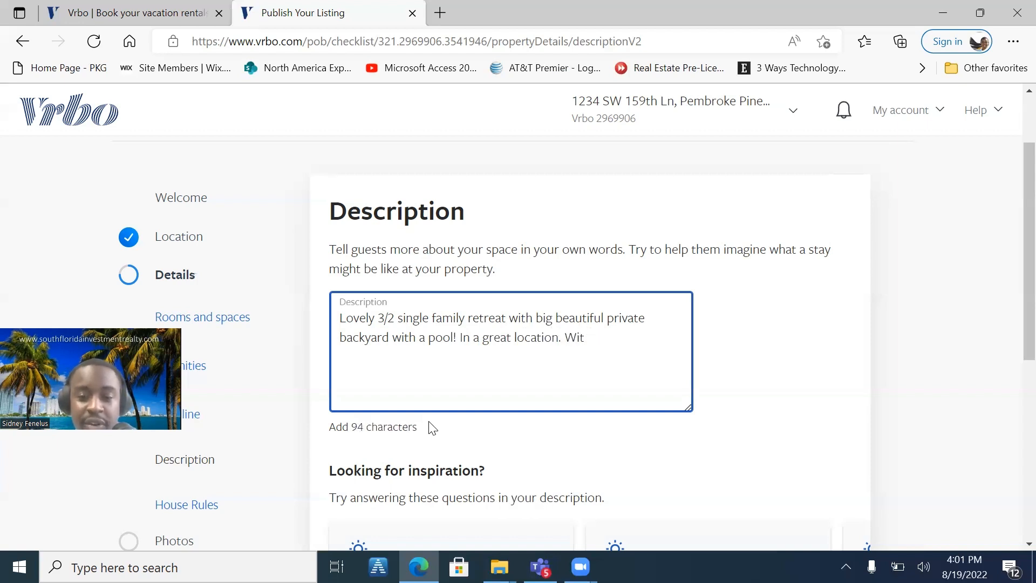
{"action": "type", "text": "h "}
{"action": "type", "text": "m"}
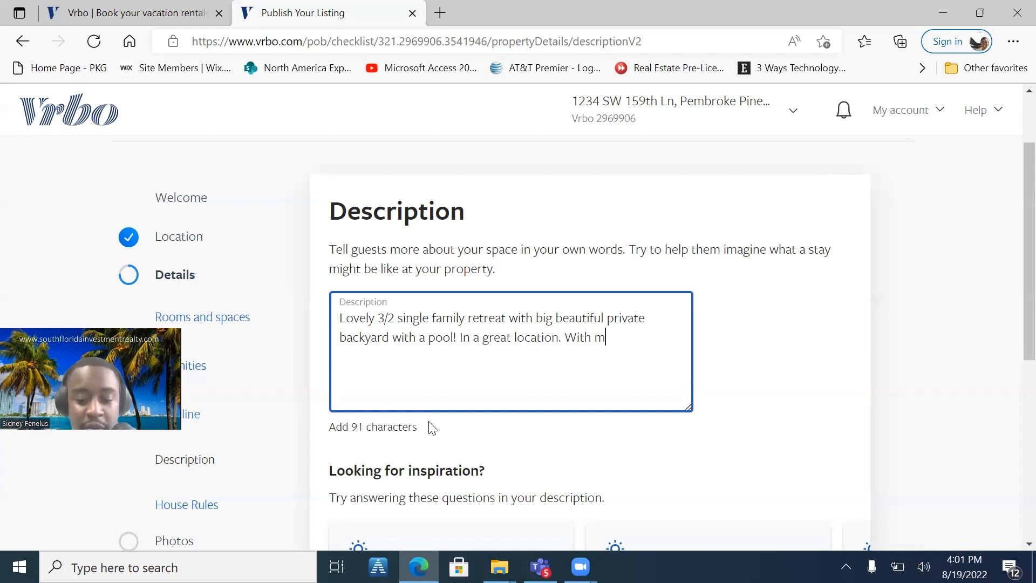
{"action": "type", "text": "ultiple"}
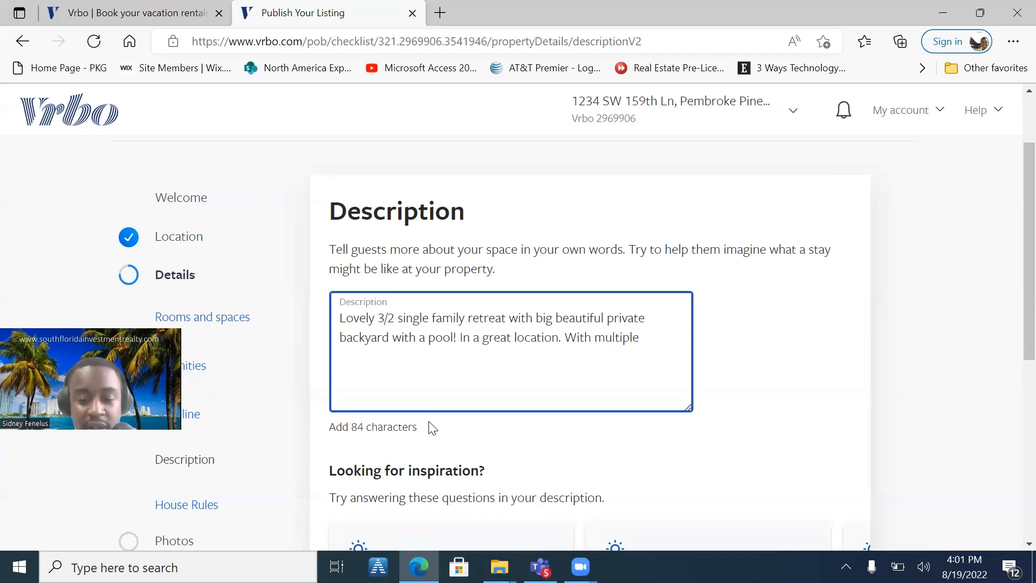
{"action": "type", "text": " re"}
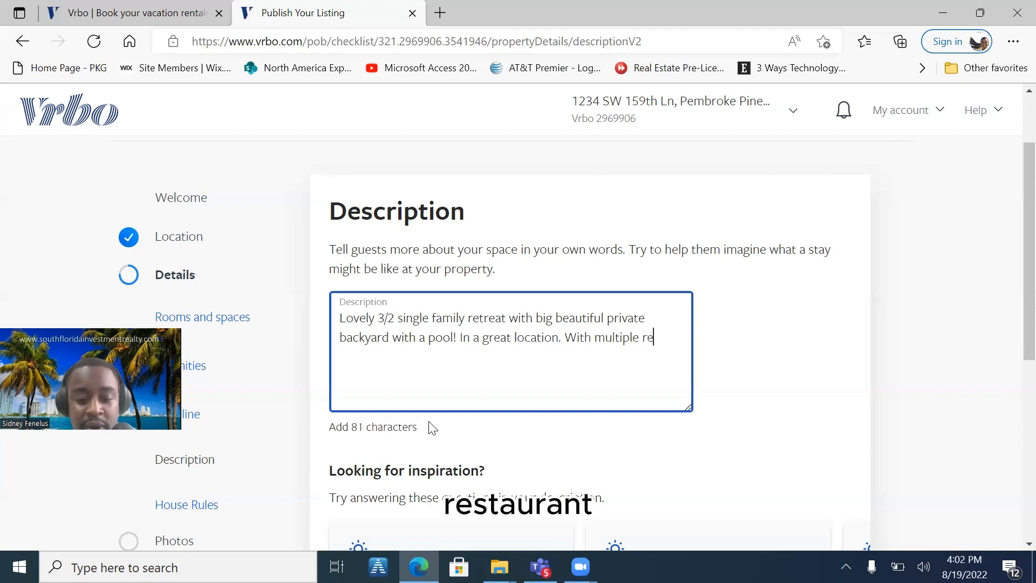
{"action": "type", "text": "stura"}
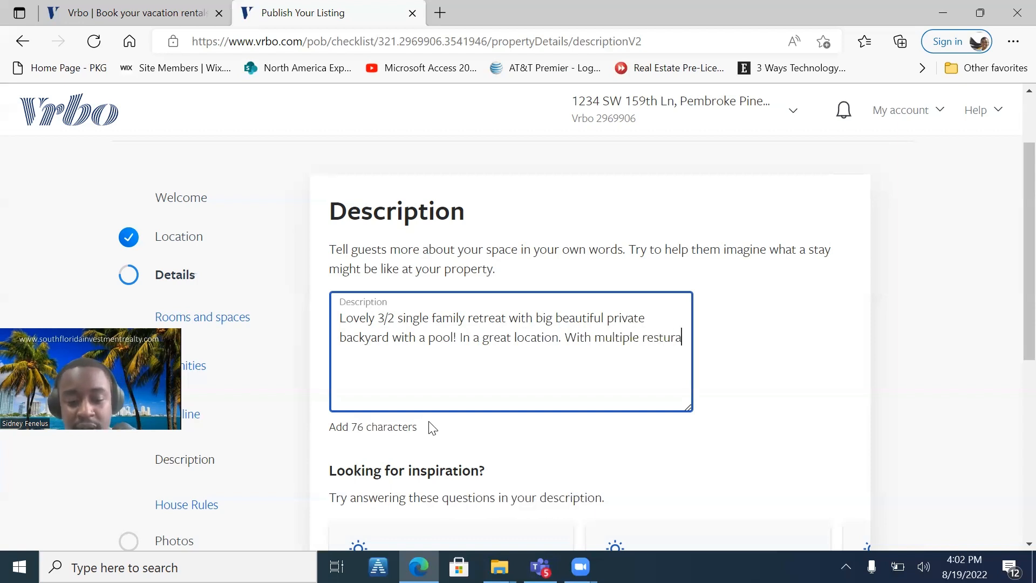
{"action": "type", "text": "nt and"}
{"action": "key", "text": "BackSpace"}
{"action": "key", "text": "BackSpace"}
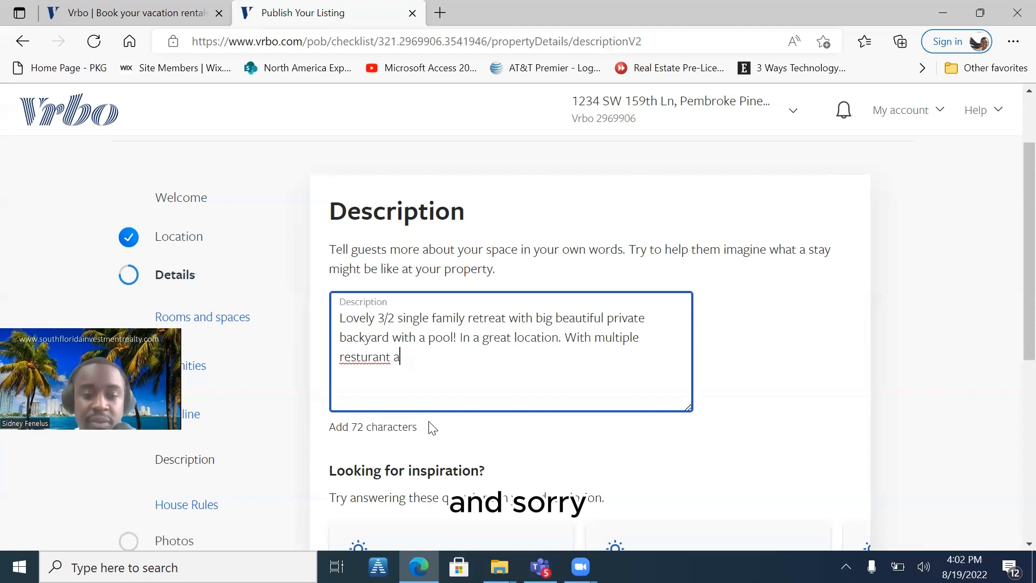
- Correct the misspelled "resturant" in the description to the suggested spelling "restaurant"
{"action": "left_click", "coordinate": [363, 354]}
{"action": "right_click", "coordinate": [363, 348]}
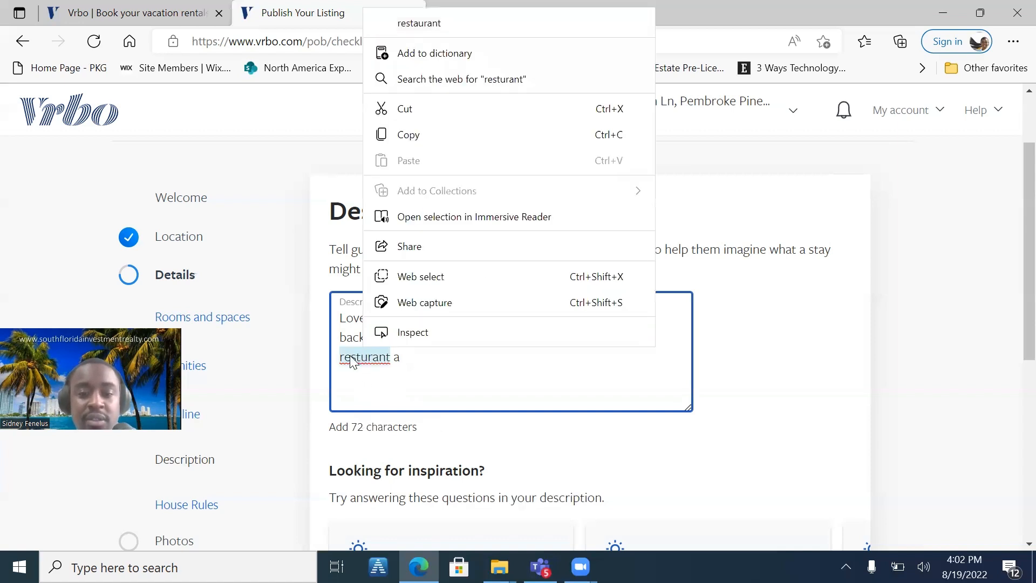
{"action": "left_click", "coordinate": [480, 27]}
- Finish the restaurant sentence at the end of the description with "and entertainment options."
{"action": "key", "text": "End"}
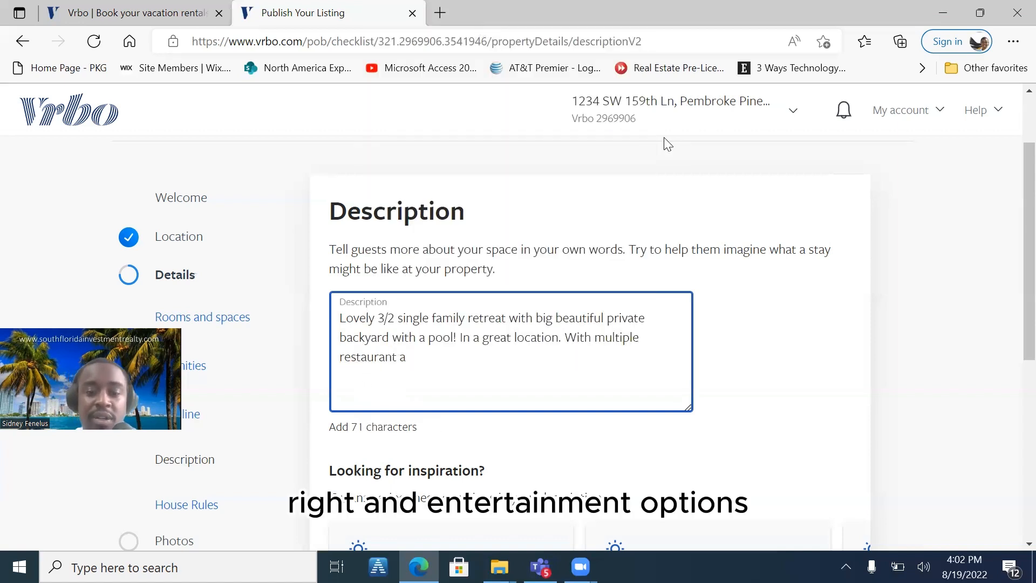
{"action": "type", "text": "and e"}
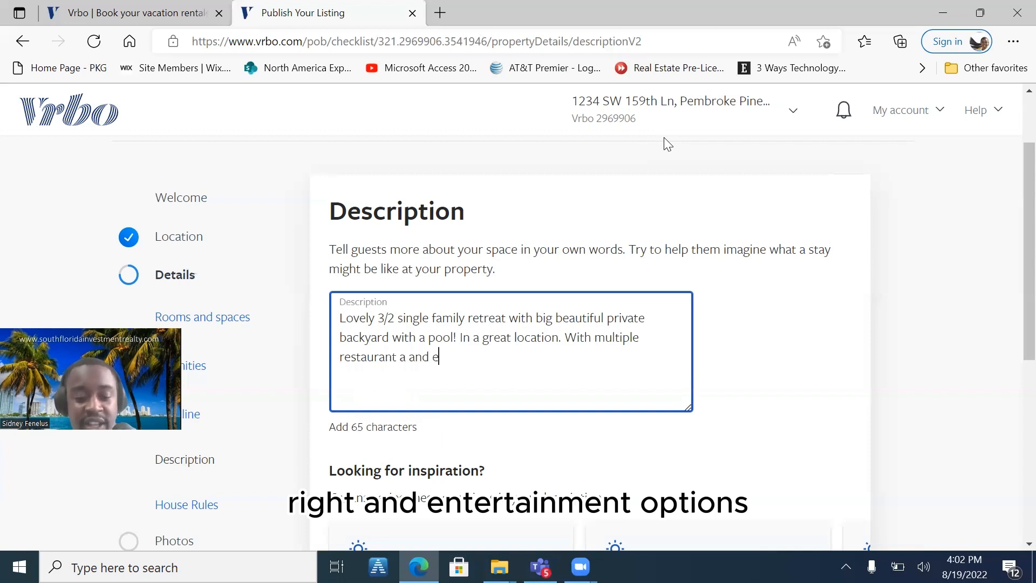
{"action": "type", "text": "ntertai"}
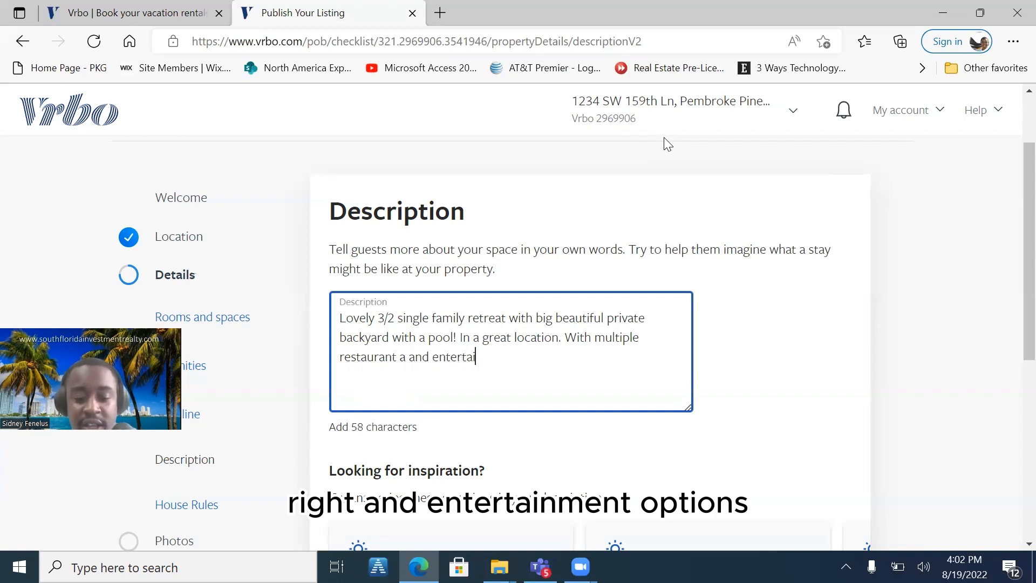
{"action": "type", "text": "nment "}
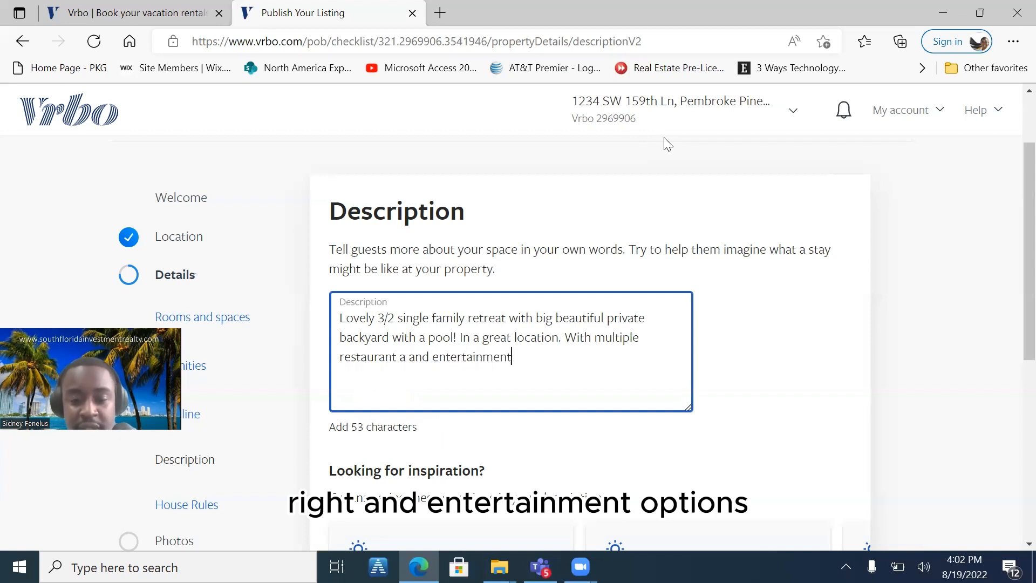
{"action": "type", "text": "options"}
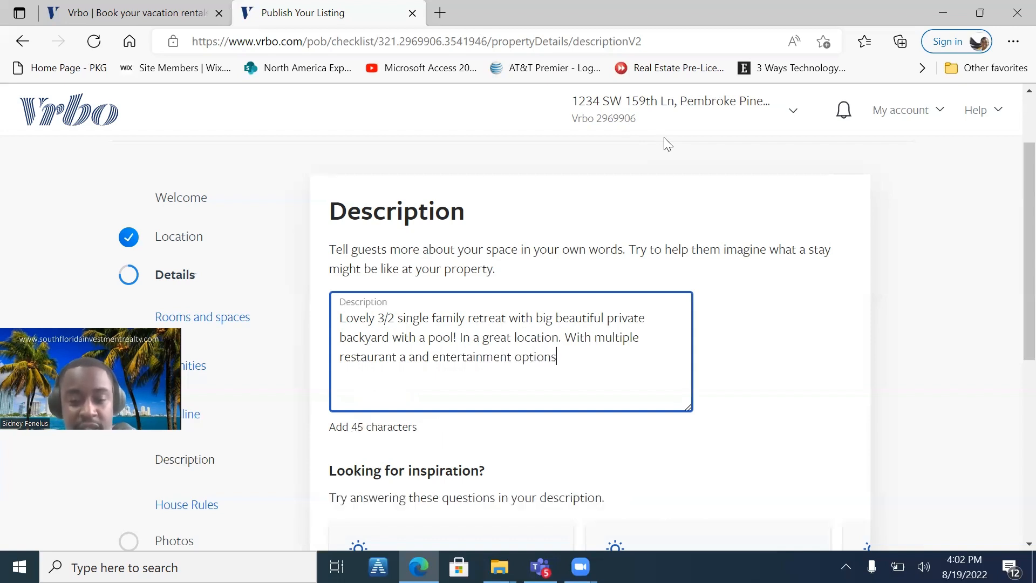
{"action": "type", "text": "."}
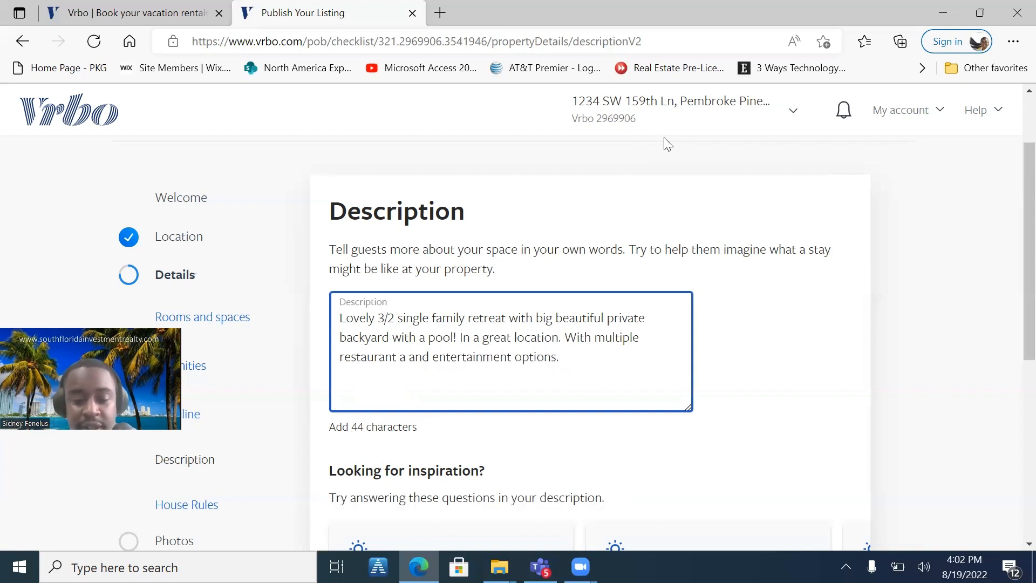
- Add the sentence "Less than 20 minutes from the beach!" to the end of the description
{"action": "type", "text": " Less t"}
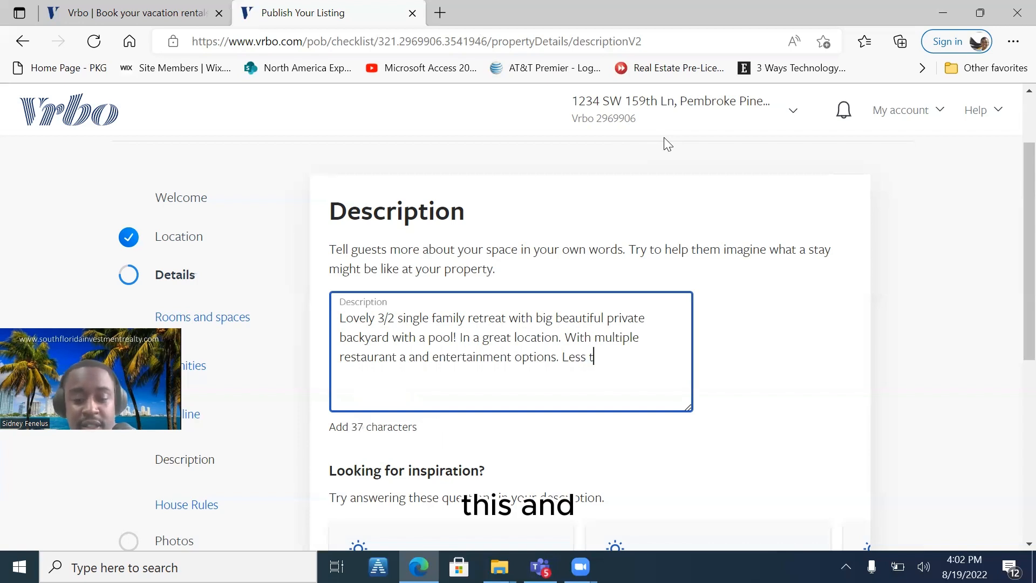
{"action": "type", "text": "han"}
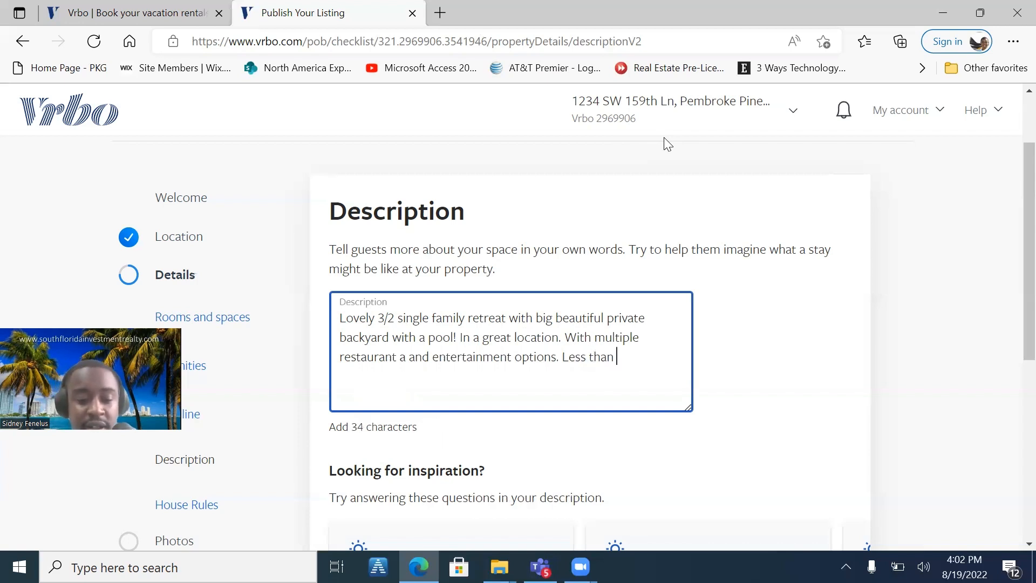
{"action": "type", "text": " 2"}
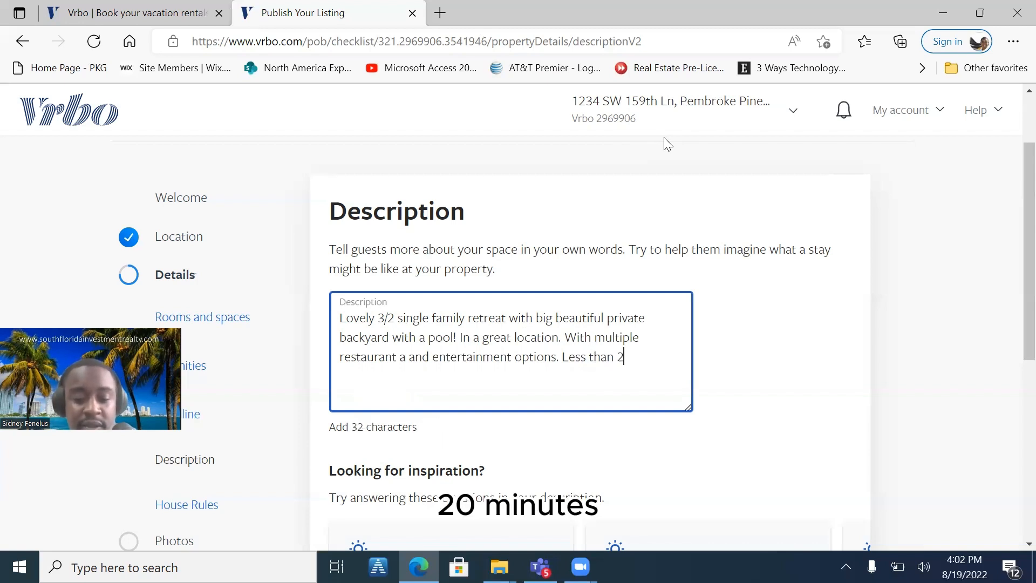
{"action": "type", "text": "0 minute"}
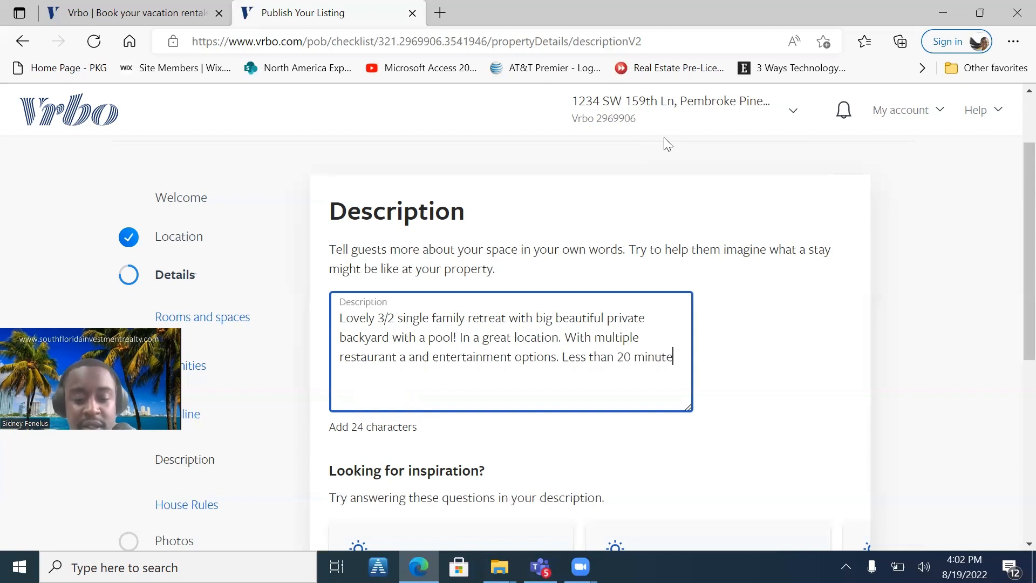
{"action": "type", "text": "s from t"}
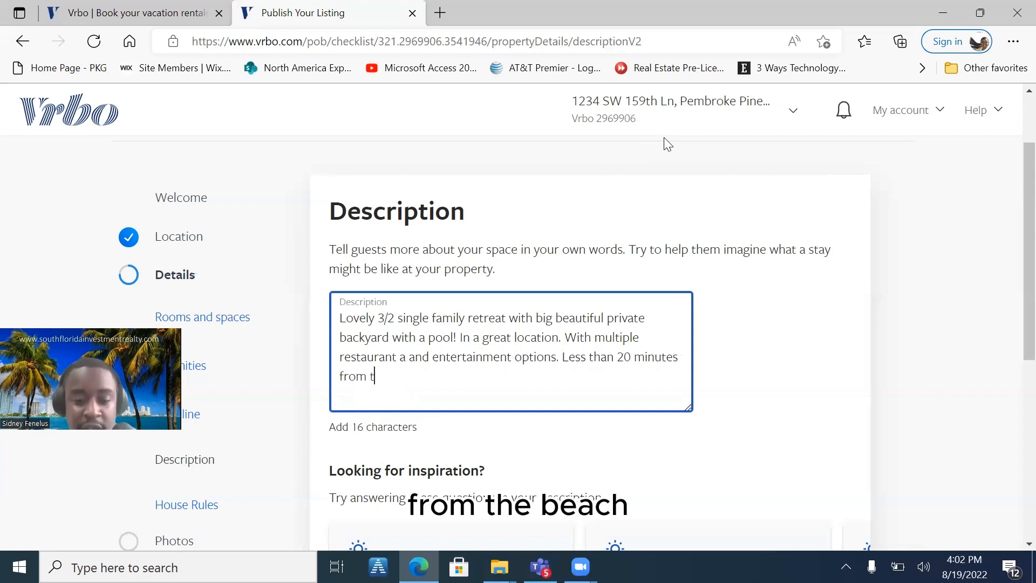
{"action": "type", "text": "he bea"}
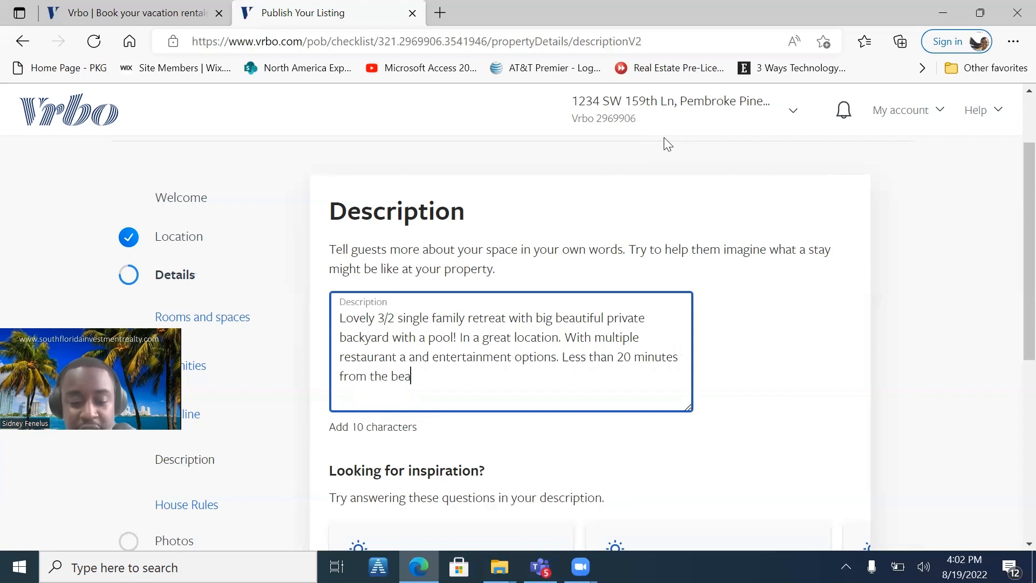
{"action": "type", "text": "ch"}
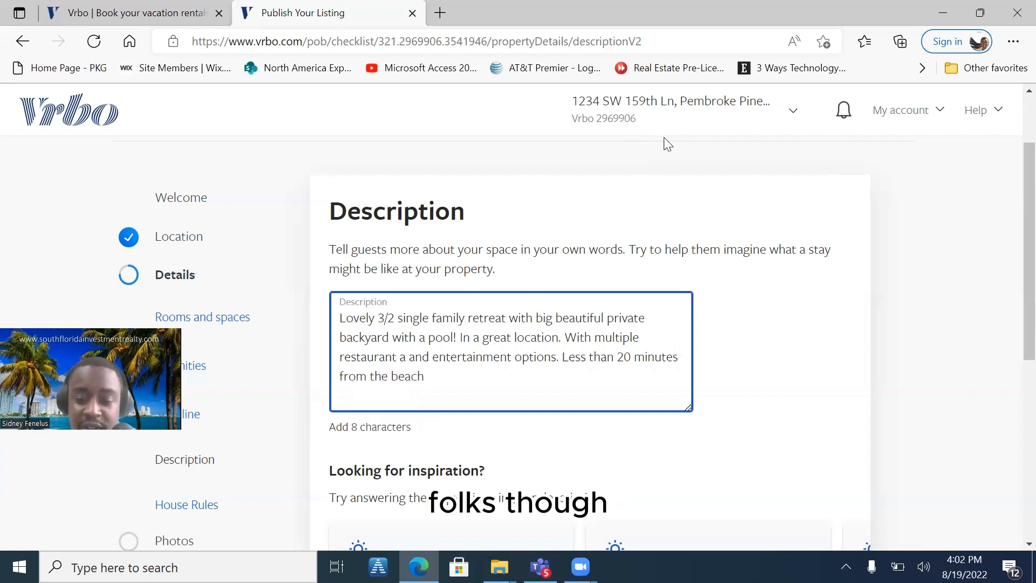
{"action": "type", "text": "!"}
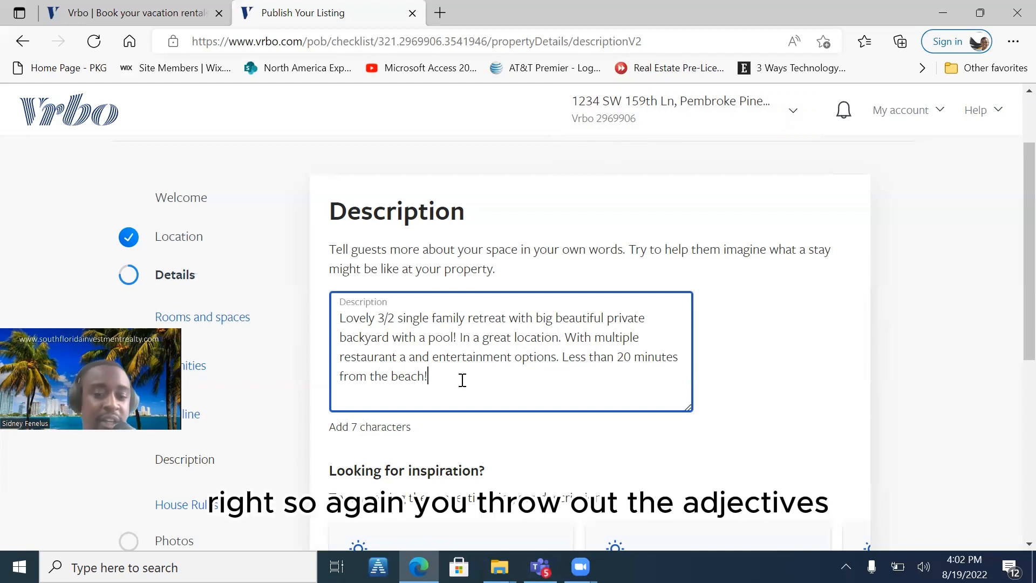
{"action": "scroll", "coordinate": [462, 379], "scroll_direction": "down", "scroll_amount": 2}
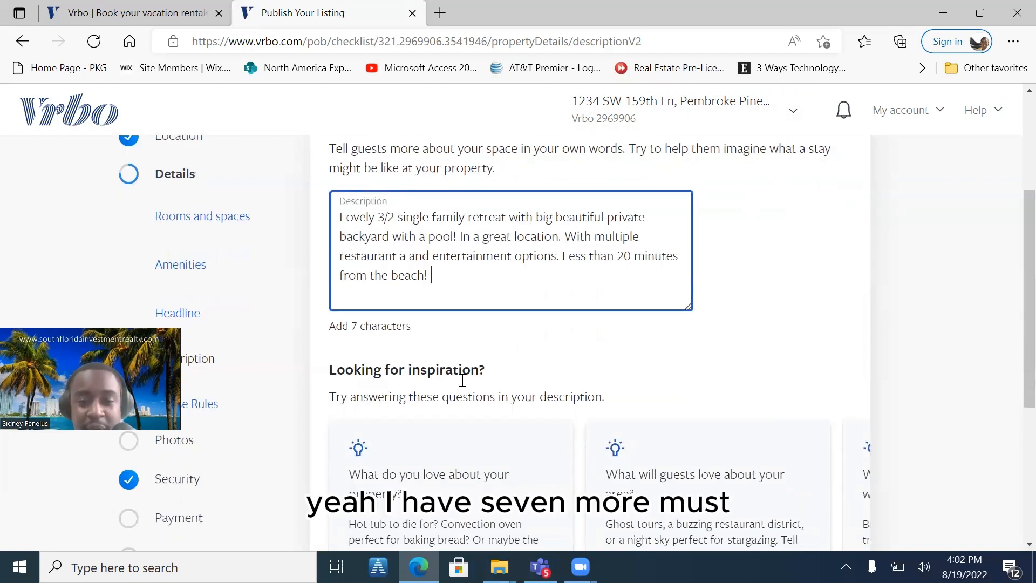
{"action": "type", "text": "Mus"}
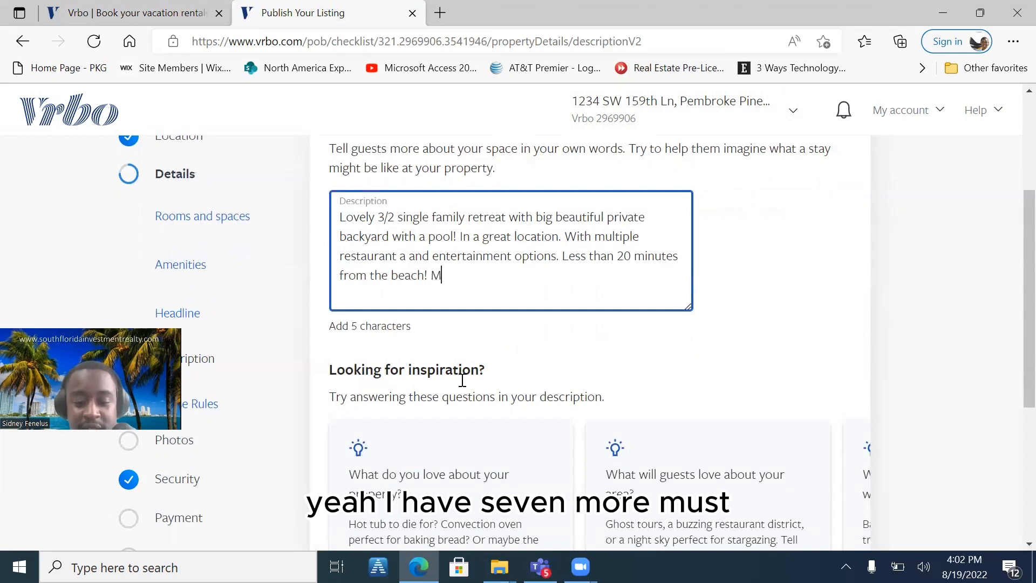
{"action": "key", "text": "BackSpace"}
{"action": "key", "text": "BackSpace"}
{"action": "key", "text": "BackSpace"}
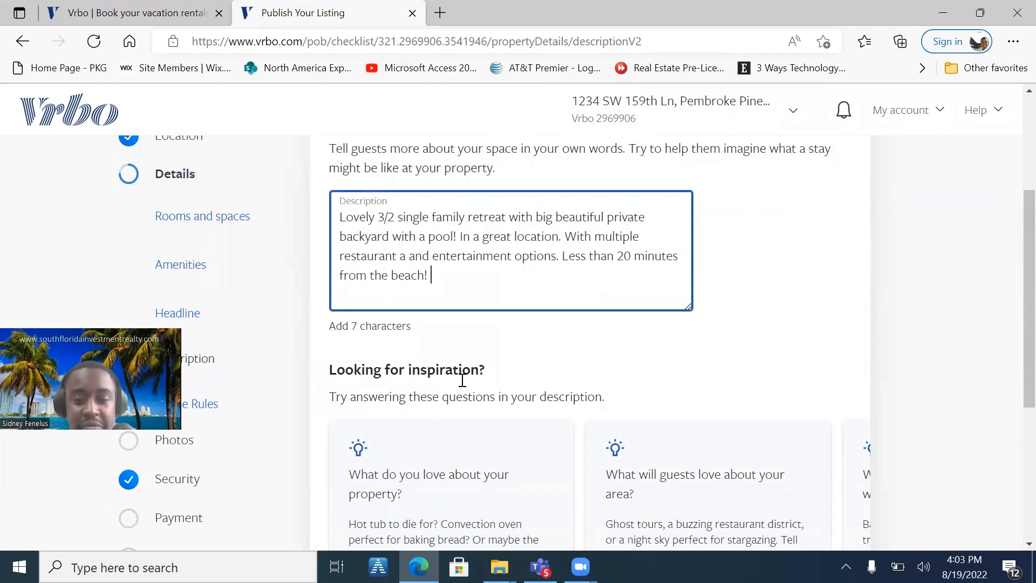
- Browse the inspiration question cards below the description for ideas on what else to write
{"action": "scroll", "coordinate": [462, 380], "scroll_direction": "down", "scroll_amount": 2}
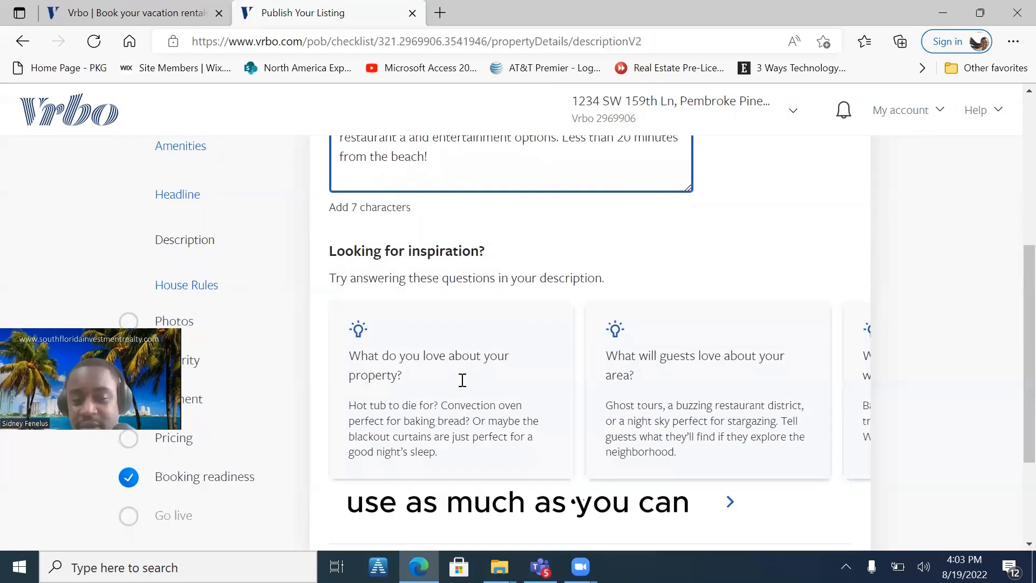
{"action": "scroll", "coordinate": [463, 380], "scroll_direction": "down", "scroll_amount": 1}
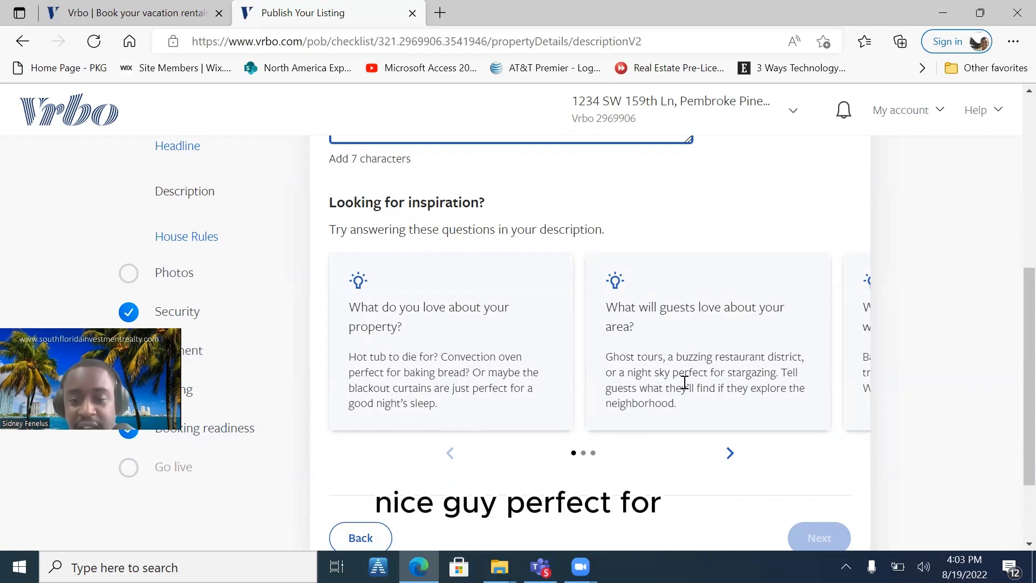
{"action": "left_click", "coordinate": [774, 385]}
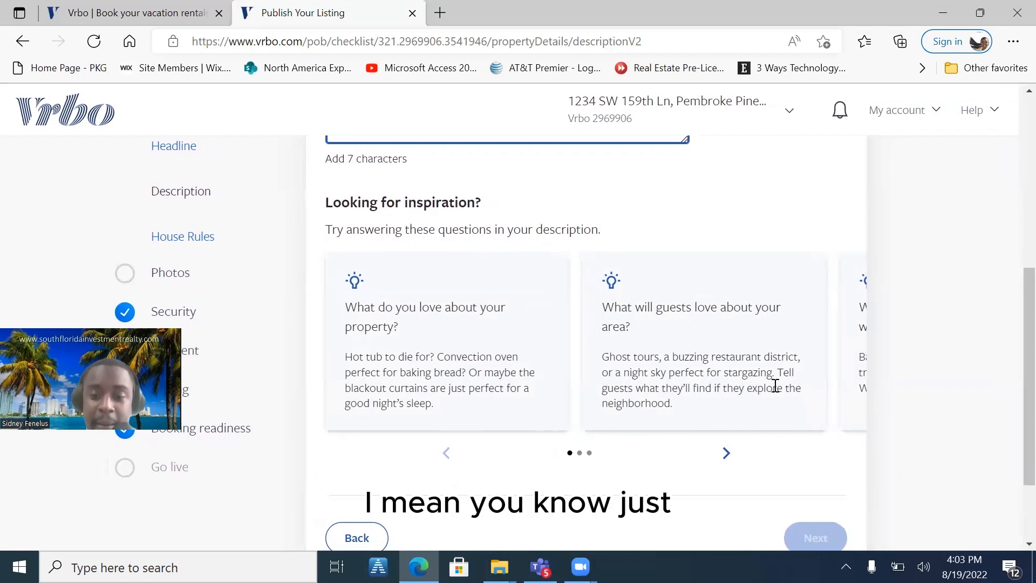
{"action": "left_click", "coordinate": [728, 449]}
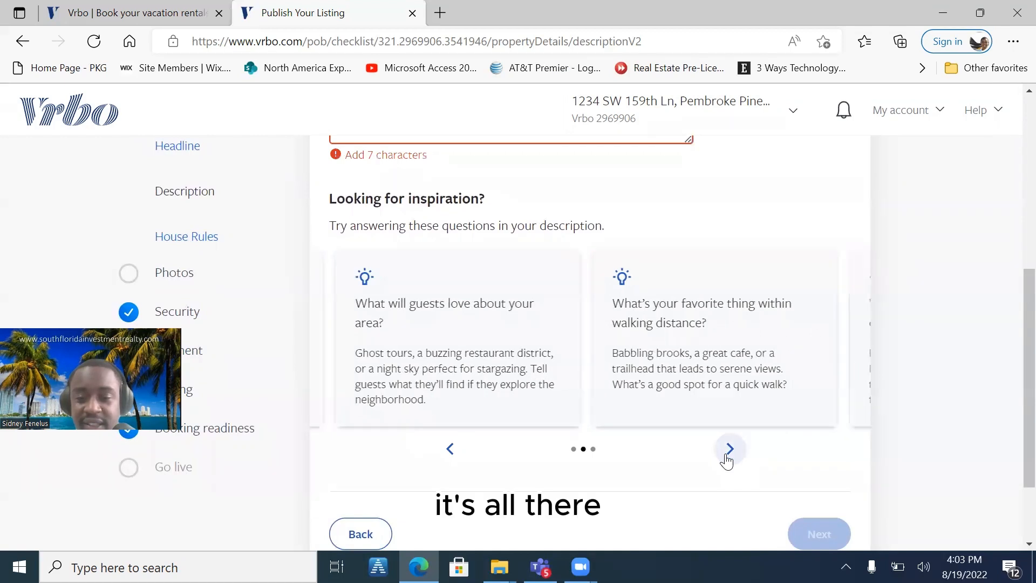
{"action": "left_click", "coordinate": [726, 456]}
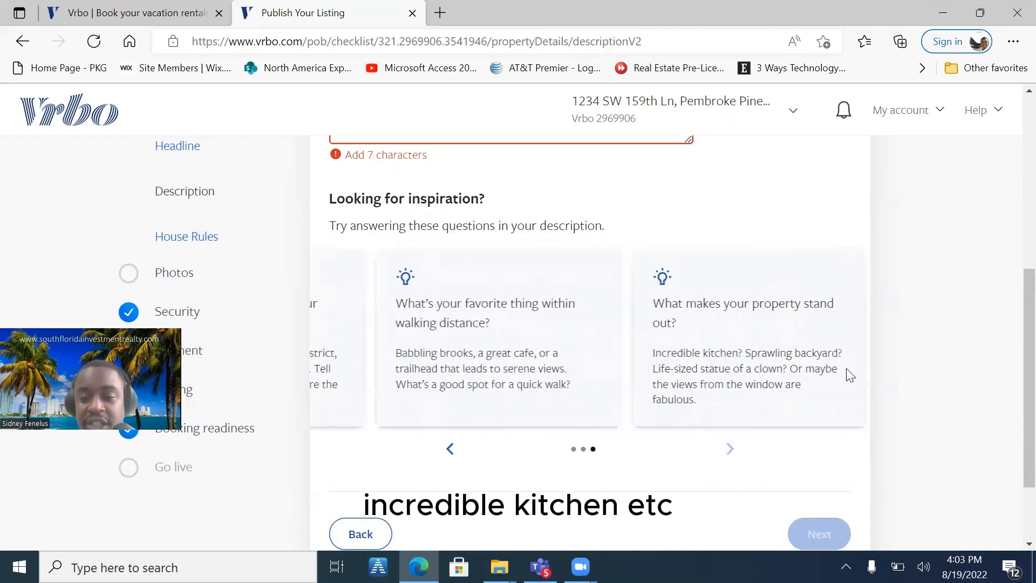
{"action": "scroll", "coordinate": [1010, 345], "scroll_direction": "down", "scroll_amount": 2}
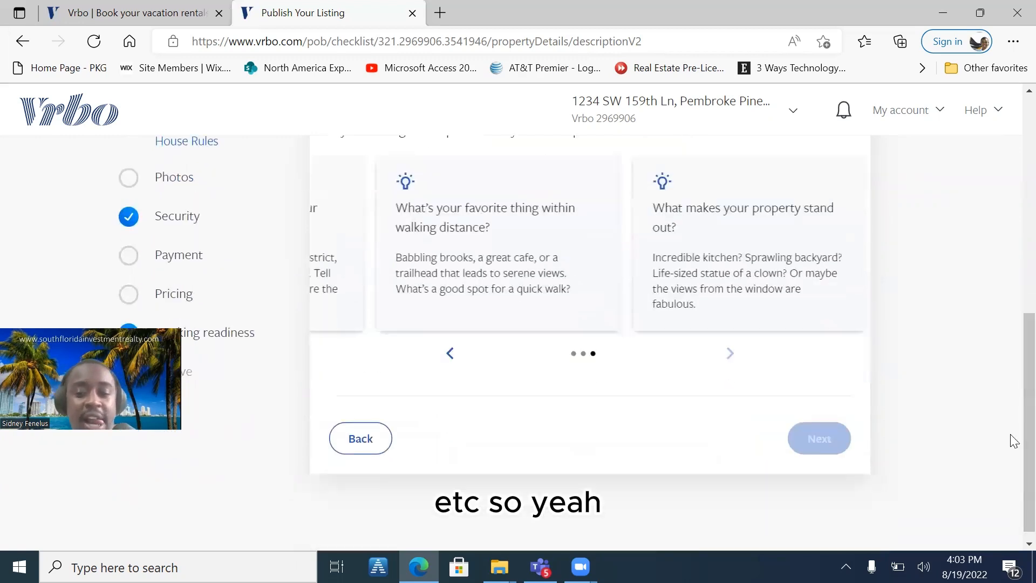
- Add "Paradise" to the end of the description and continue to the House rules page
{"action": "scroll", "coordinate": [783, 343], "scroll_direction": "up", "scroll_amount": 4}
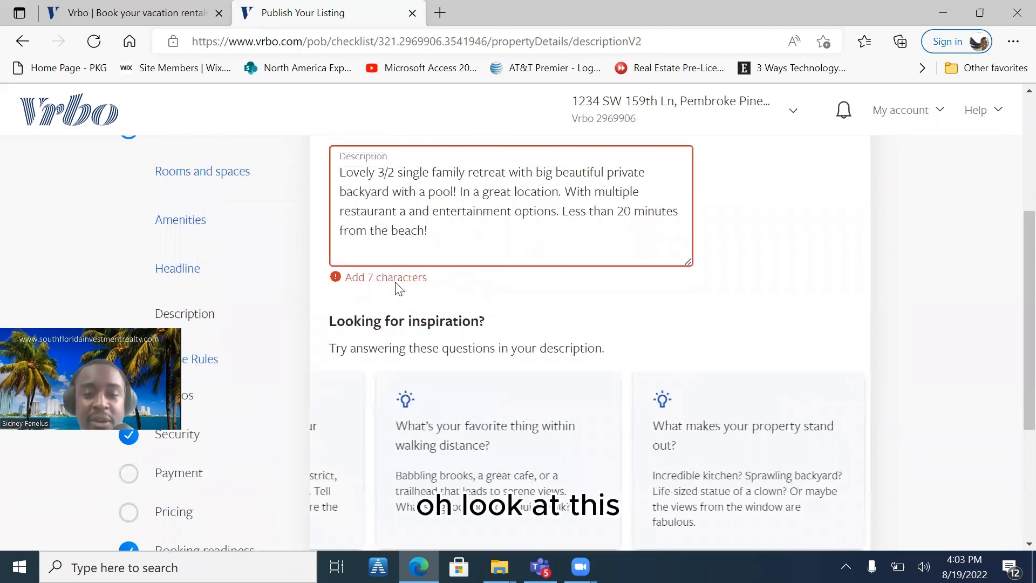
{"action": "left_click", "coordinate": [465, 238]}
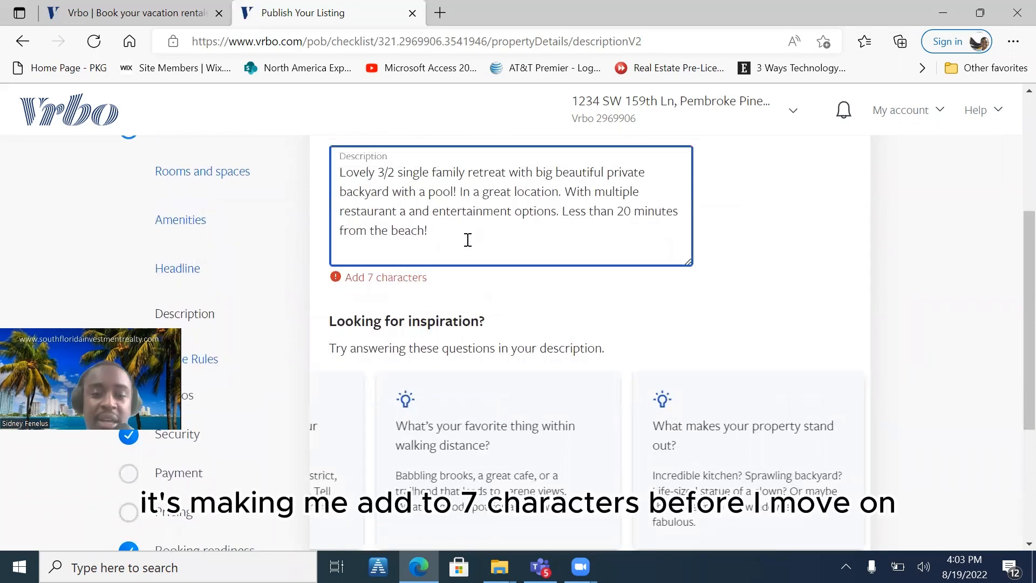
{"action": "scroll", "coordinate": [467, 239], "scroll_direction": "down", "scroll_amount": 4}
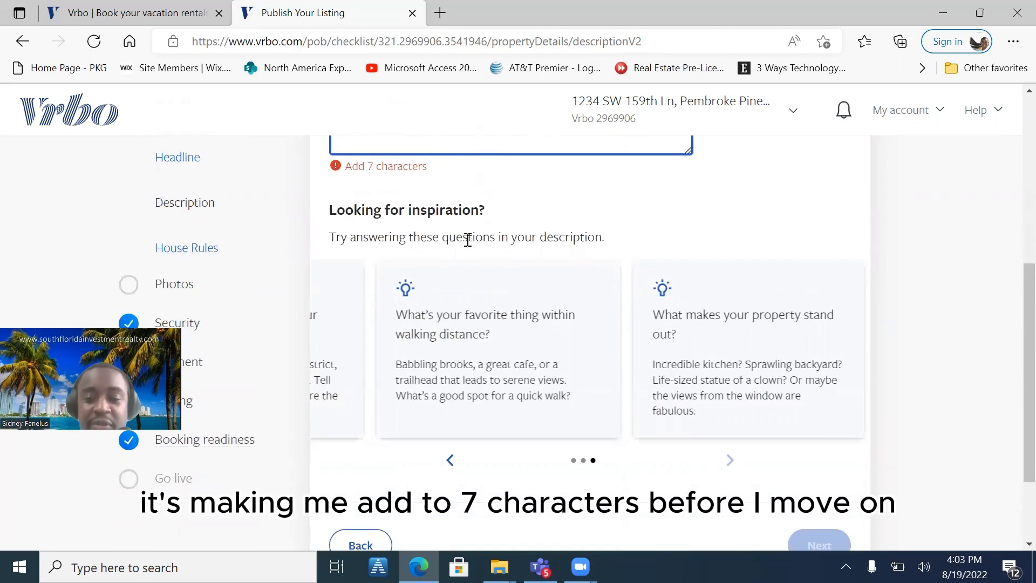
{"action": "scroll", "coordinate": [468, 239], "scroll_direction": "up", "scroll_amount": 5}
{"action": "scroll", "coordinate": [468, 240], "scroll_direction": "up", "scroll_amount": 1}
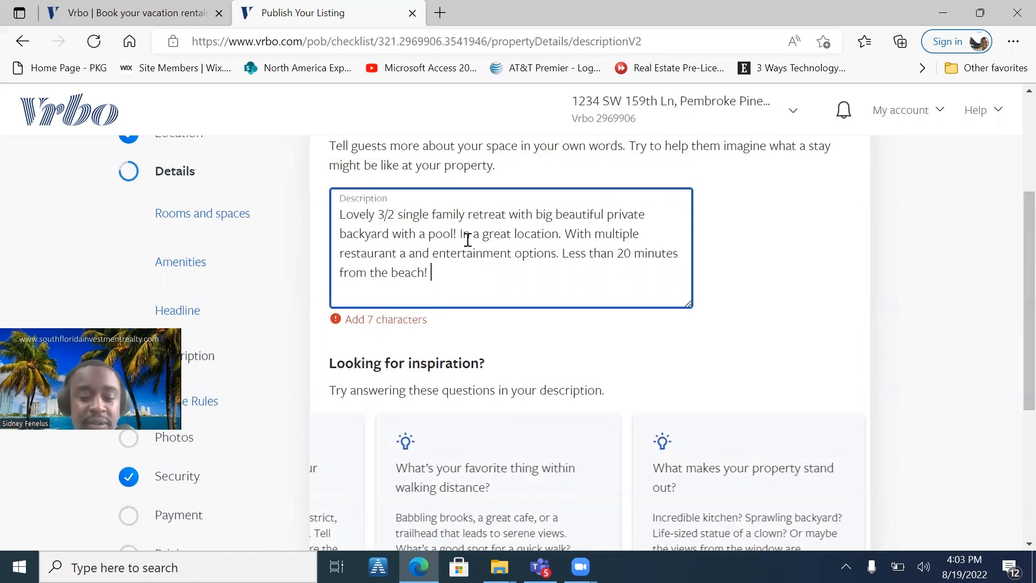
{"action": "type", "text": "Pa"}
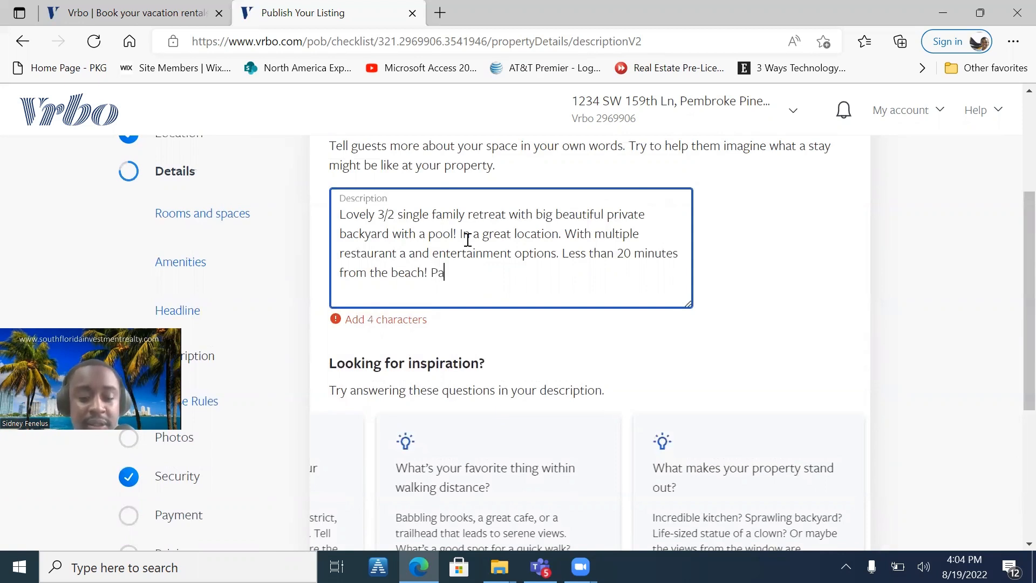
{"action": "type", "text": "radise"}
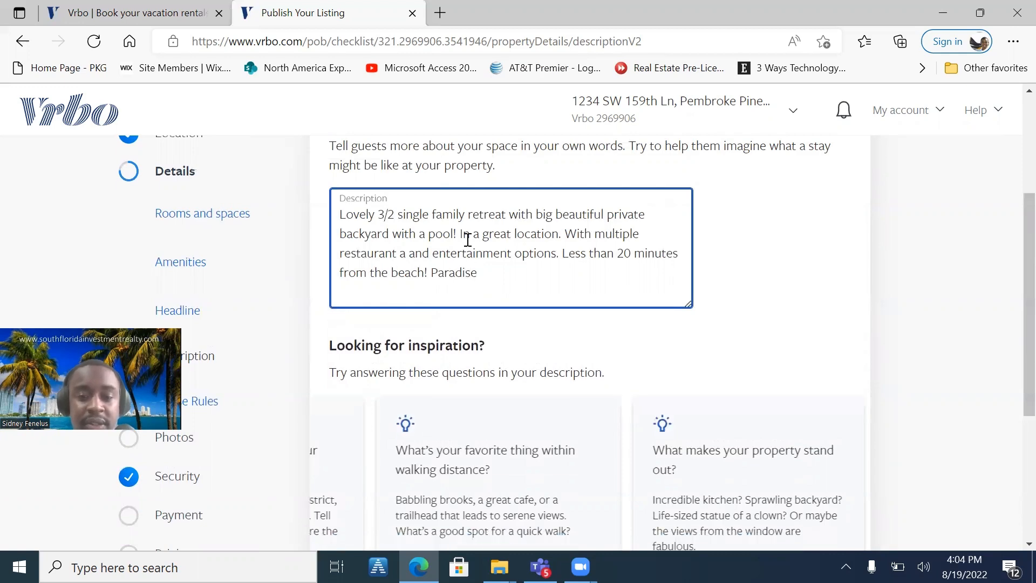
{"action": "scroll", "coordinate": [467, 239], "scroll_direction": "down", "scroll_amount": 5}
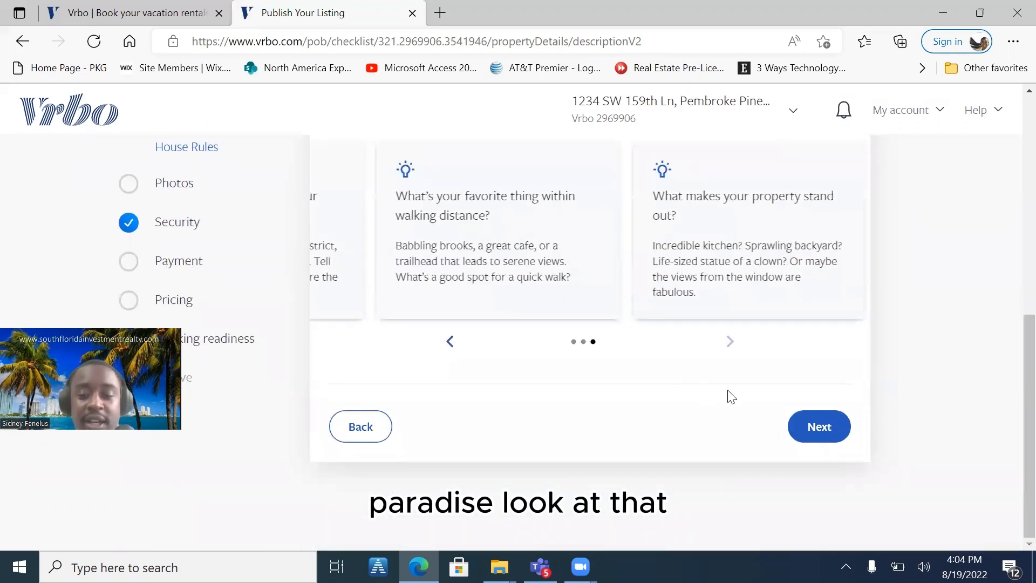
{"action": "left_click", "coordinate": [825, 440]}
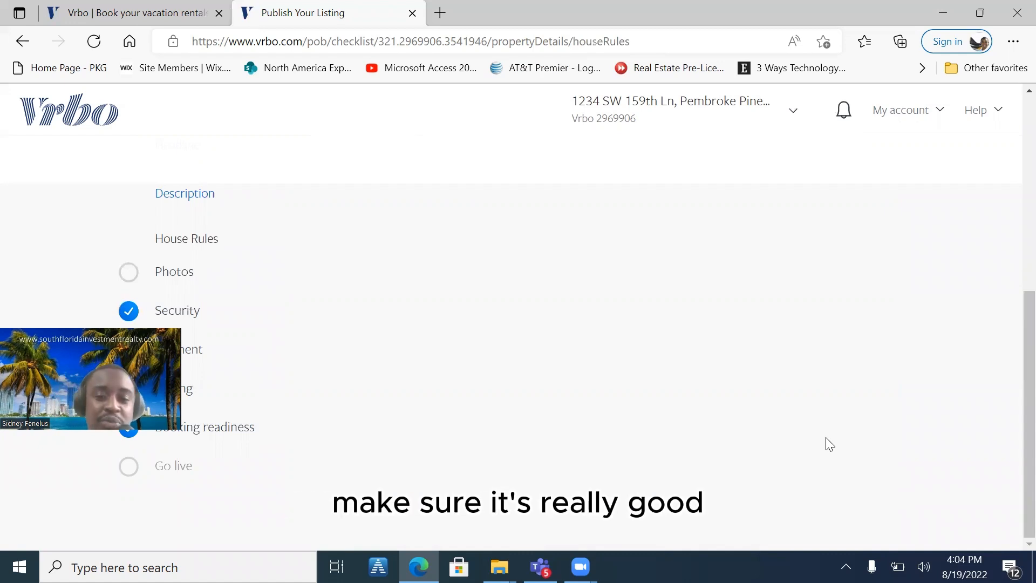
- Reload the House rules page from its current address so that the form loads
{"action": "scroll", "coordinate": [829, 443], "scroll_direction": "up", "scroll_amount": 3}
{"action": "scroll", "coordinate": [829, 443], "scroll_direction": "down", "scroll_amount": 3}
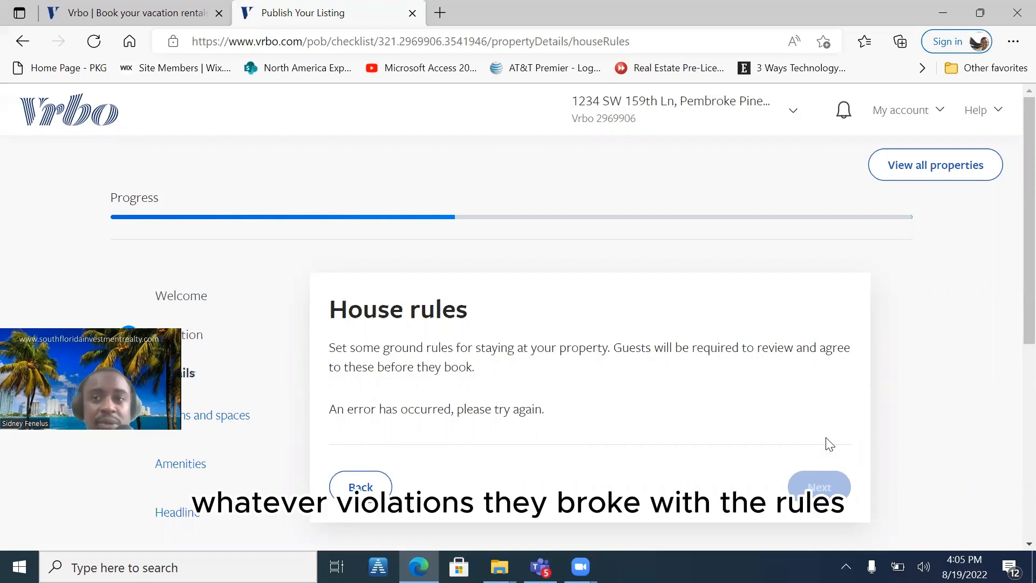
{"action": "scroll", "coordinate": [829, 444], "scroll_direction": "down", "scroll_amount": 3}
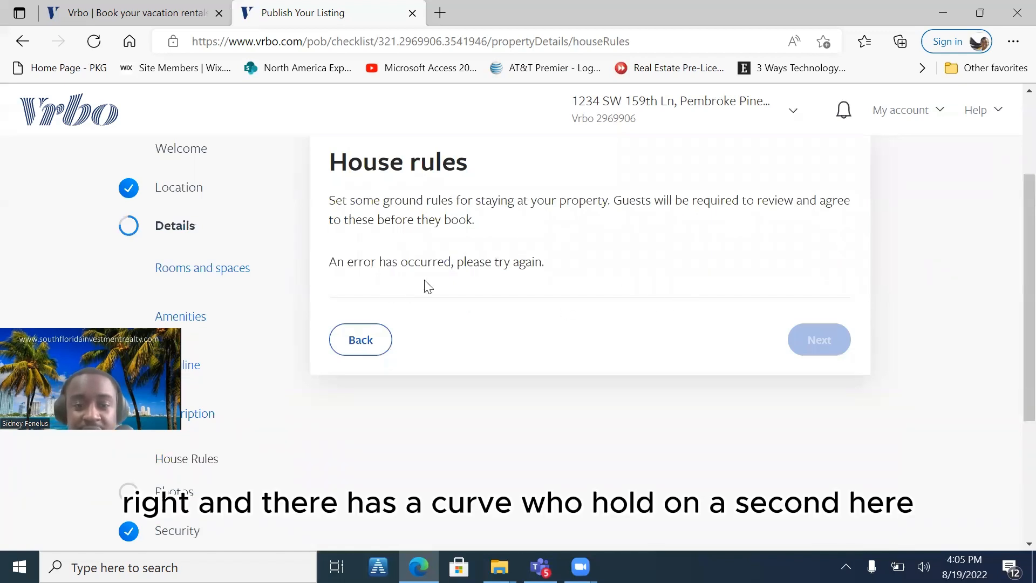
{"action": "scroll", "coordinate": [528, 281], "scroll_direction": "up", "scroll_amount": 2}
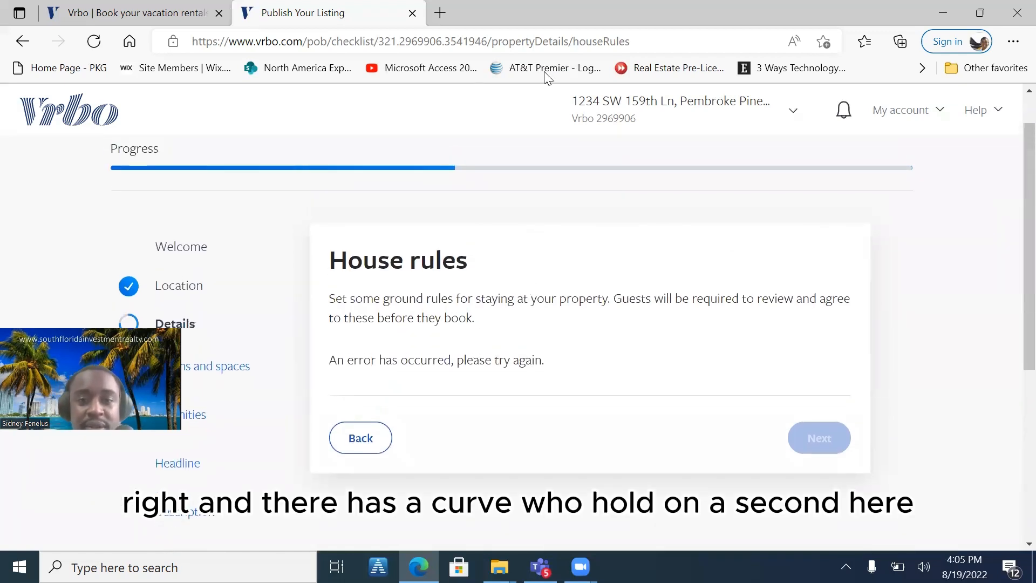
{"action": "left_click", "coordinate": [624, 43]}
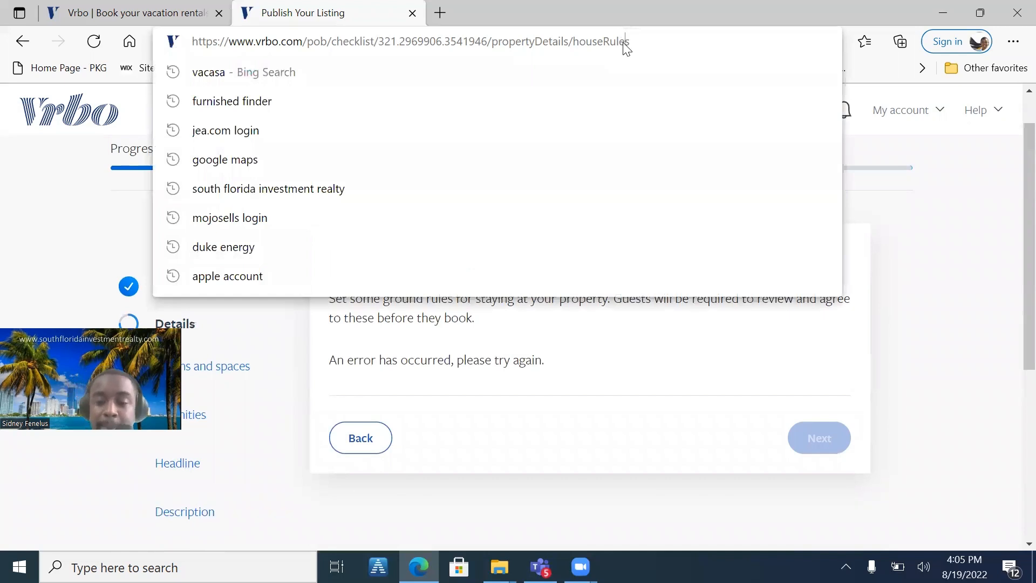
{"action": "key", "text": "Return"}
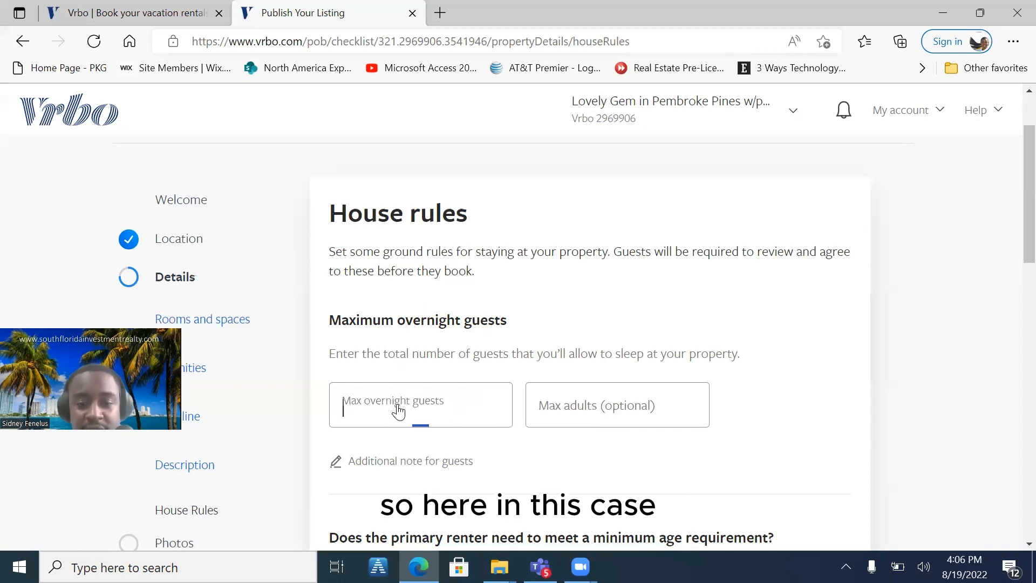
- Set the maximum number of overnight guests to 10
{"action": "left_click", "coordinate": [429, 406]}
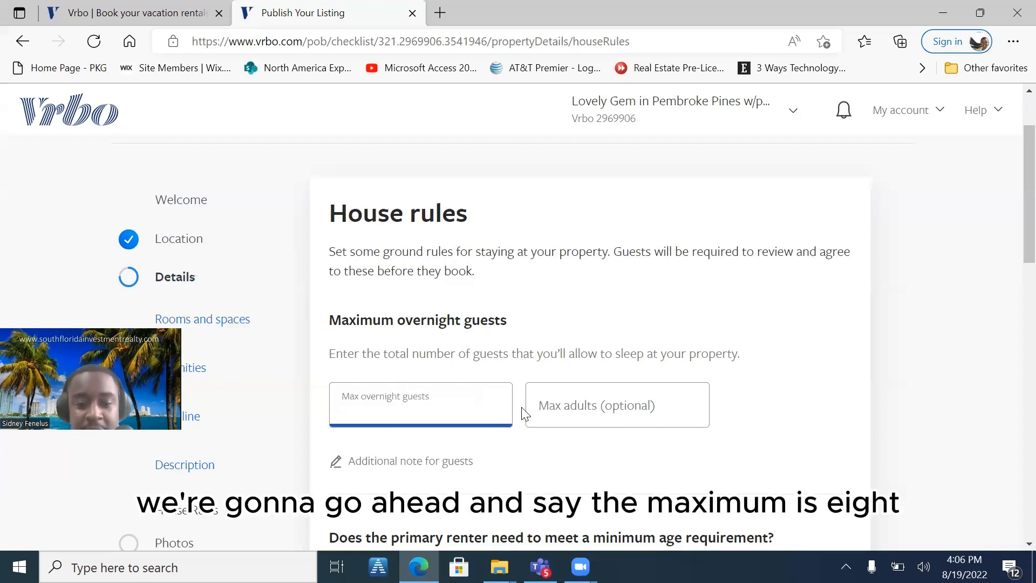
{"action": "type", "text": "8"}
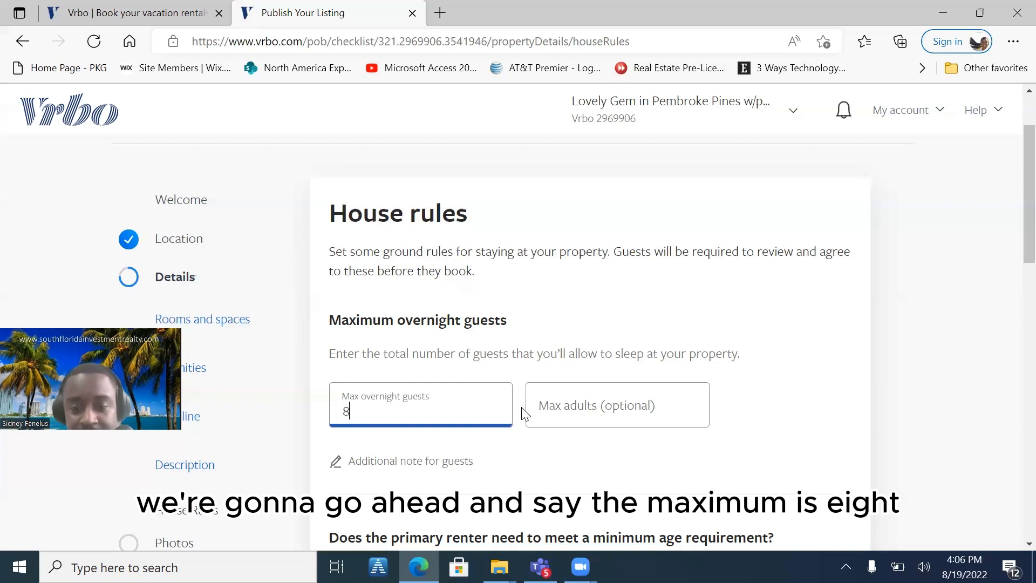
{"action": "scroll", "coordinate": [524, 414], "scroll_direction": "down", "scroll_amount": 2}
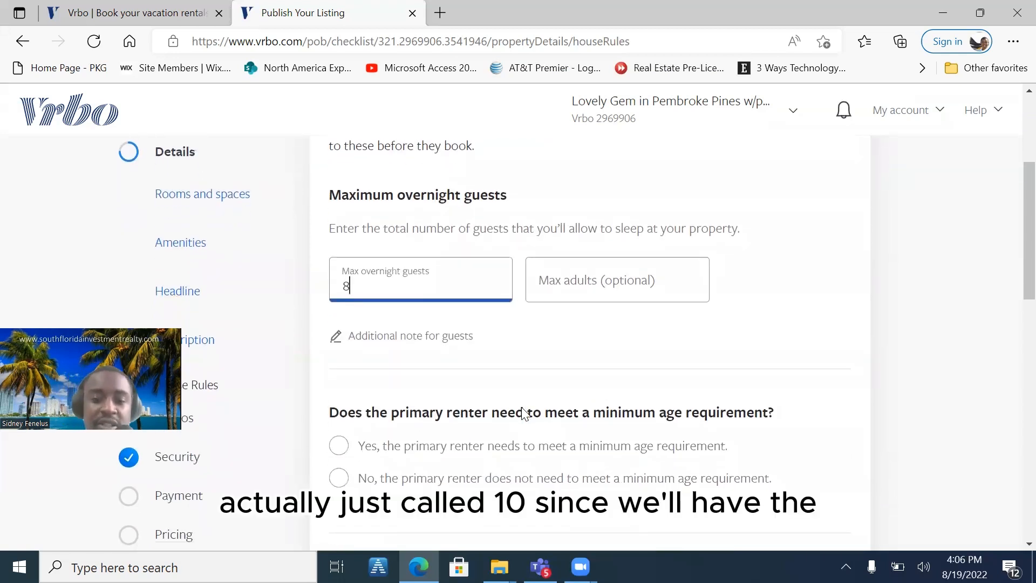
{"action": "key", "text": "BackSpace"}
{"action": "type", "text": "10"}
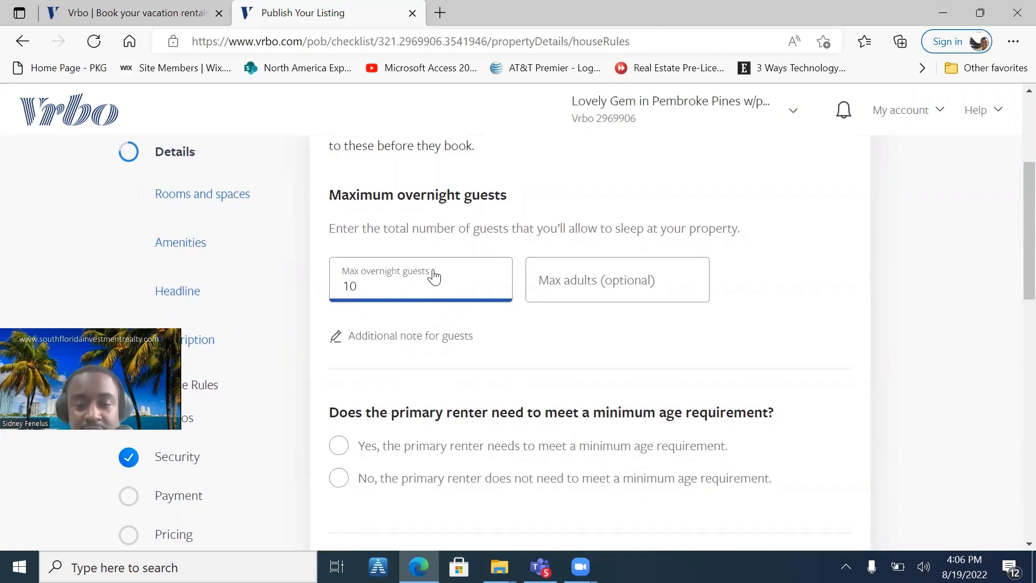
- Change the maximum number of overnight guests to 8
{"action": "scroll", "coordinate": [511, 324], "scroll_direction": "down", "scroll_amount": 2}
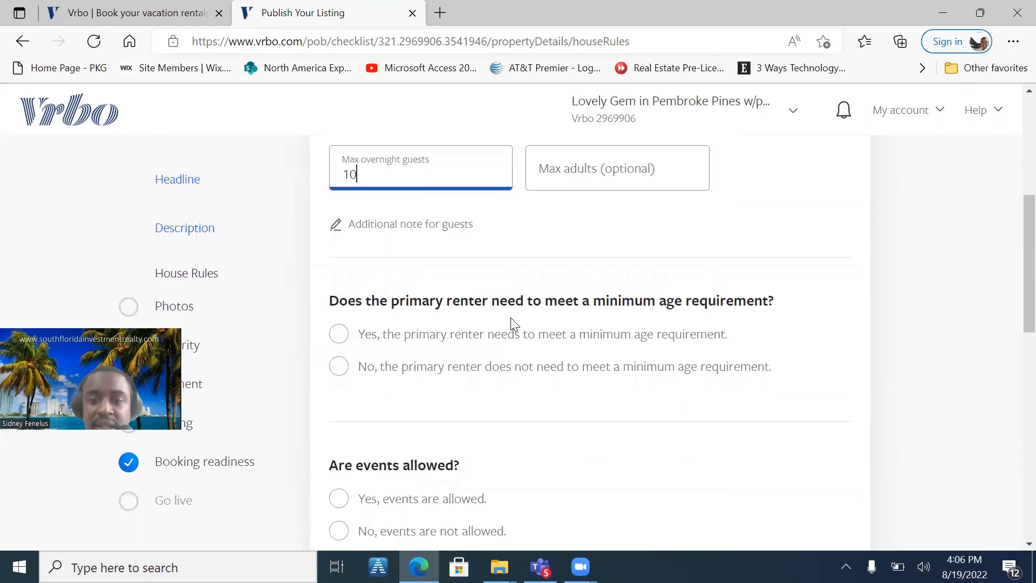
{"action": "scroll", "coordinate": [511, 323], "scroll_direction": "up", "scroll_amount": 1}
{"action": "key", "text": "BackSpace"}
{"action": "key", "text": "BackSpace"}
{"action": "type", "text": "8"}
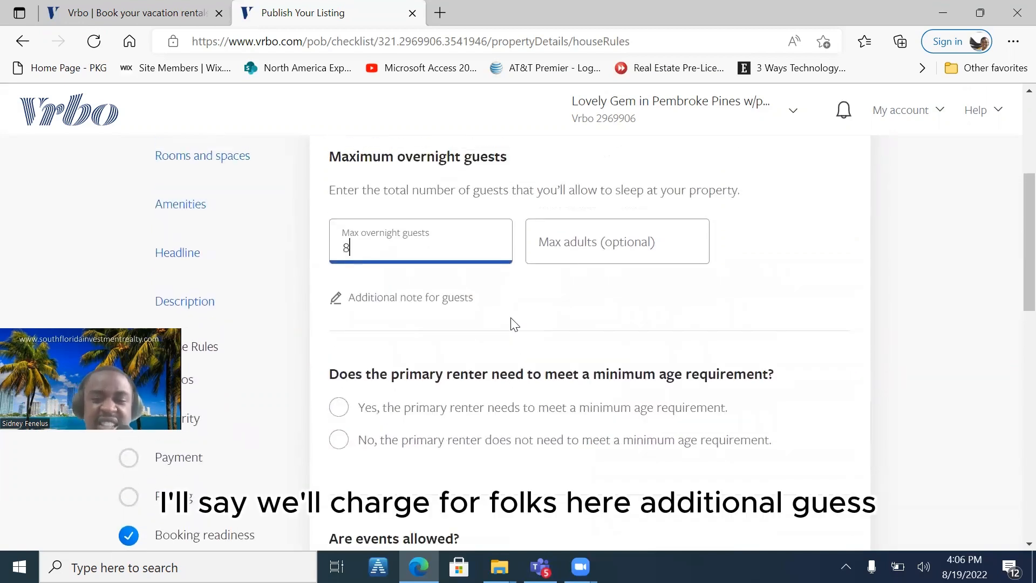
{"action": "scroll", "coordinate": [511, 323], "scroll_direction": "down", "scroll_amount": 1}
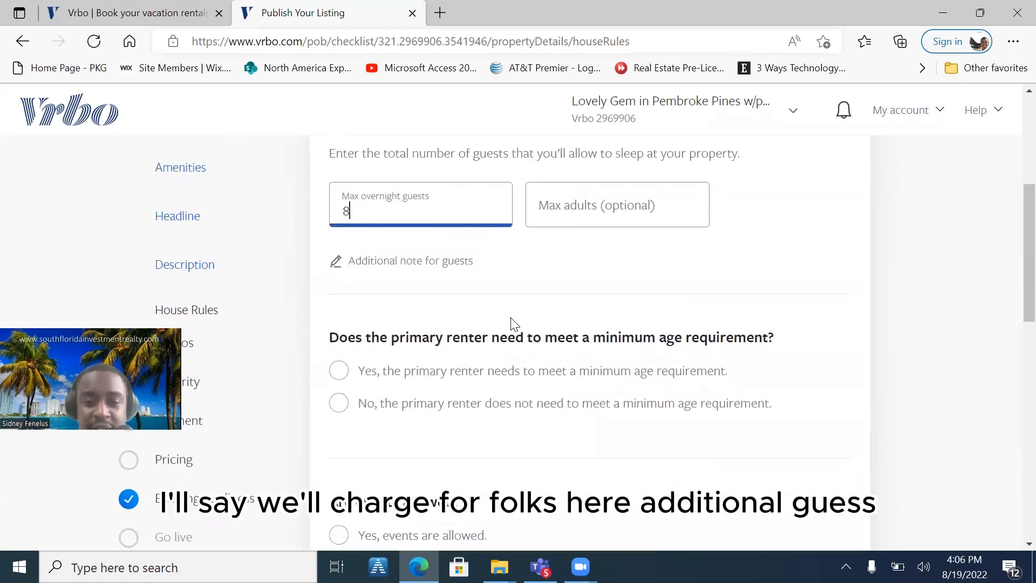
- Add an additional note for guests under the maximum overnight guests, reading "Will accept up to 10 guest."
{"action": "left_click", "coordinate": [402, 264]}
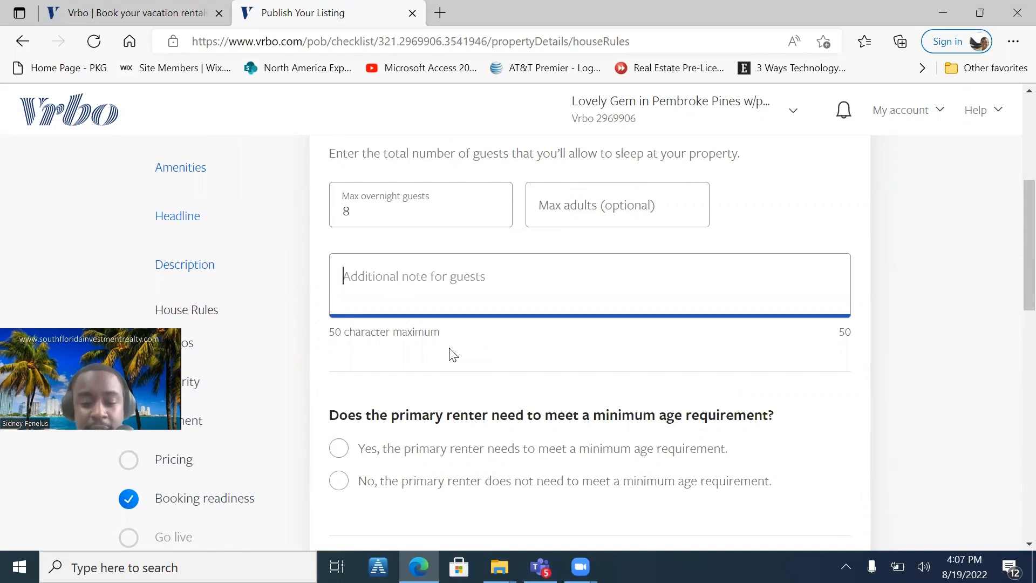
{"action": "type", "text": "Will accept up to 10 "}
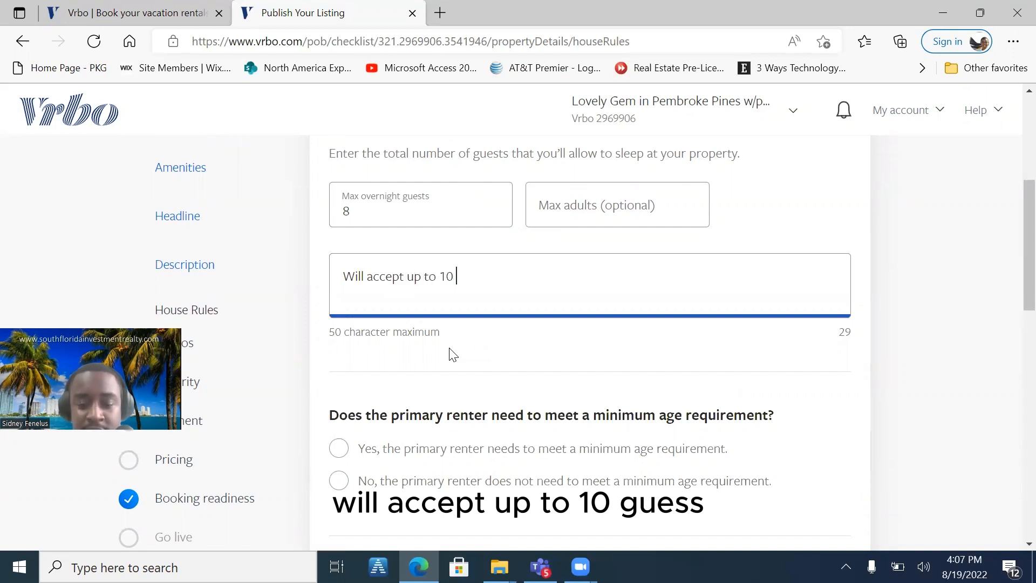
{"action": "type", "text": "guest"}
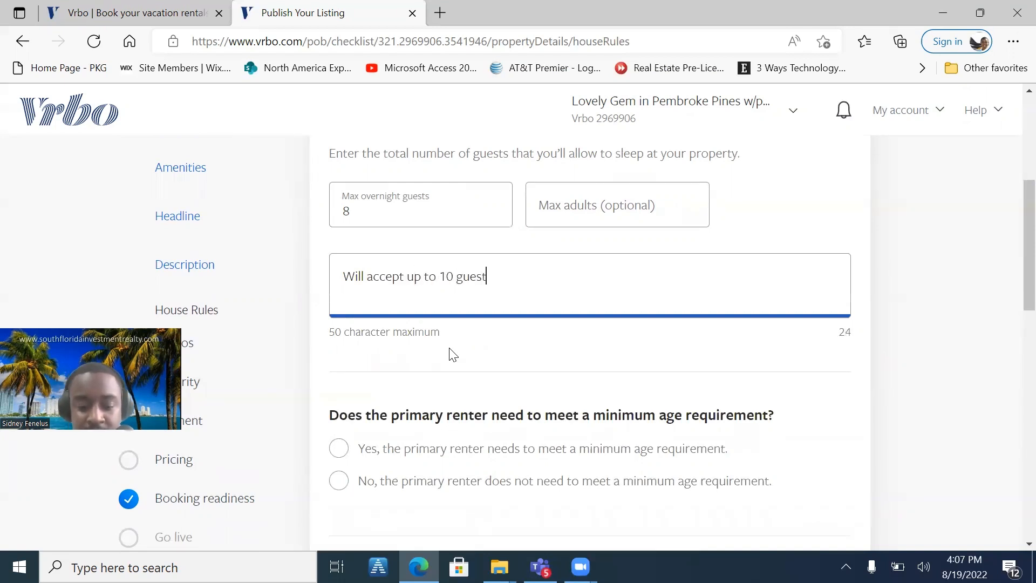
{"action": "type", "text": ". "}
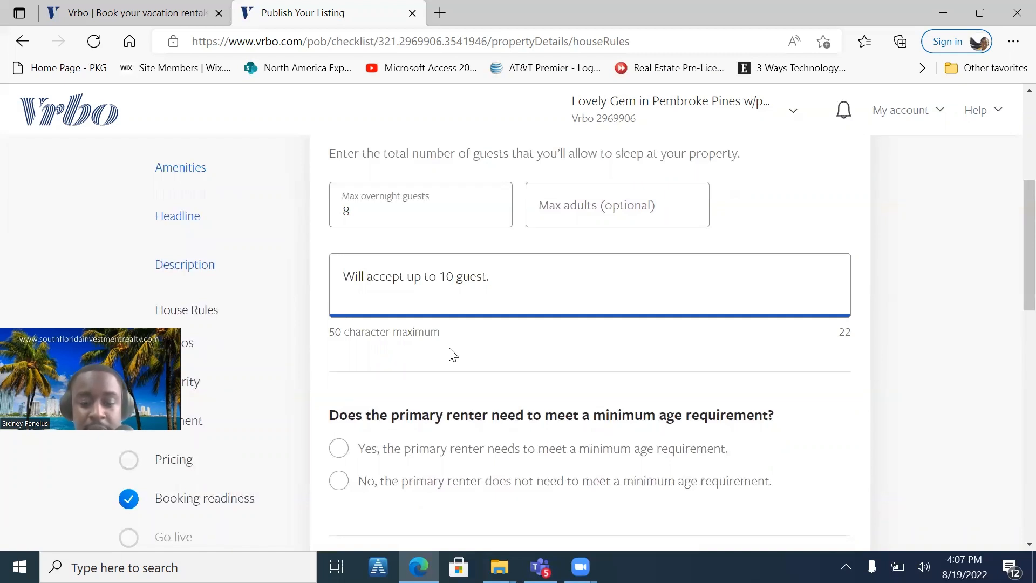
- Extend the guest note with a sentence saying the additional 2 guest will have to pay an extra $50 per night per guest
{"action": "type", "text": "The additional "}
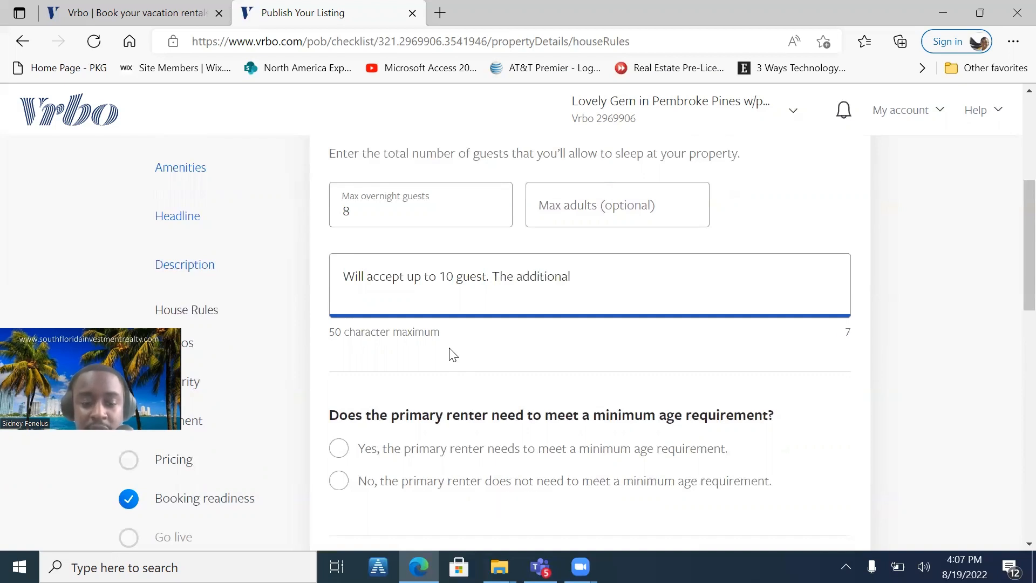
{"action": "type", "text": "2 "}
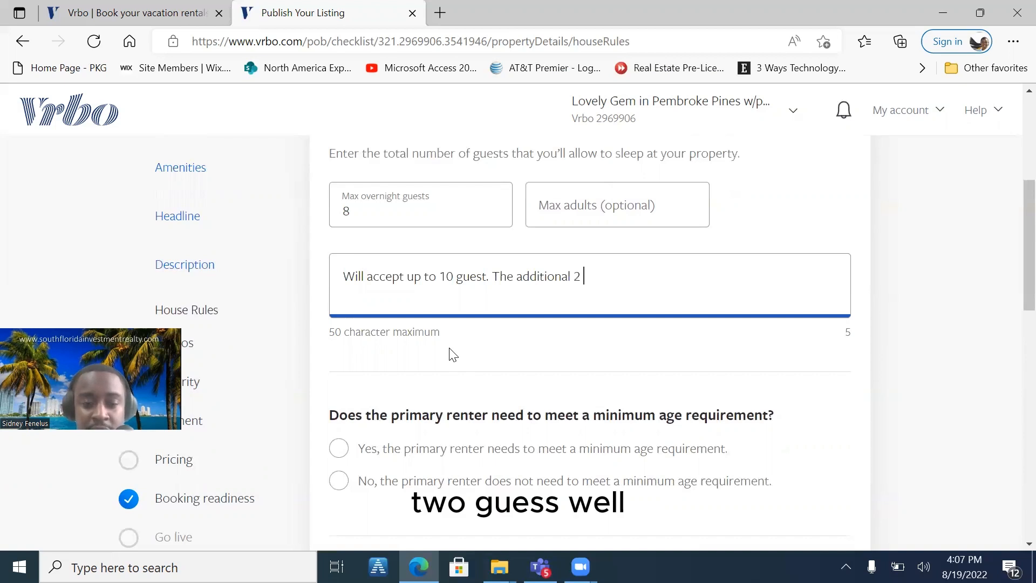
{"action": "type", "text": "guest "}
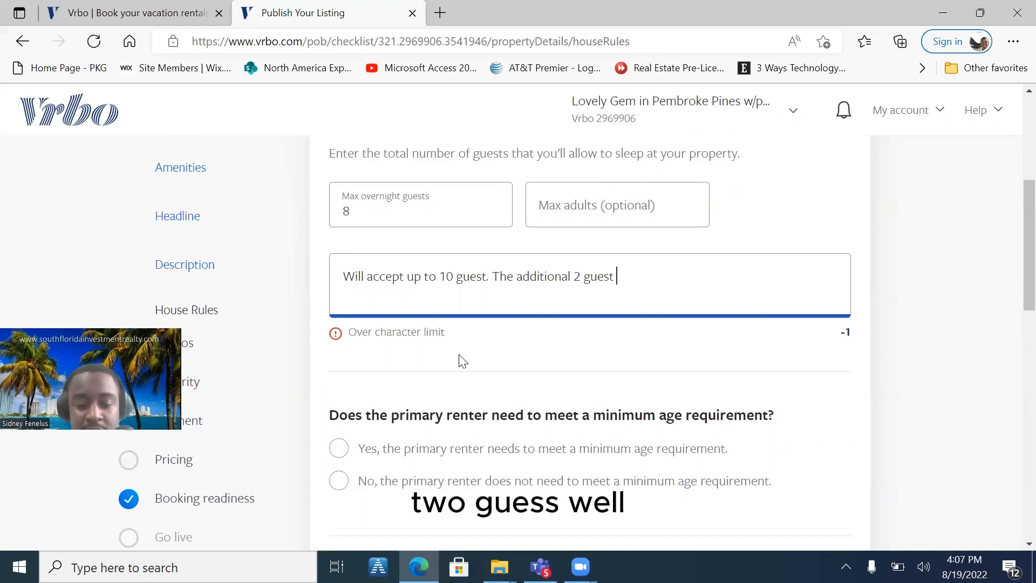
{"action": "type", "text": "will "}
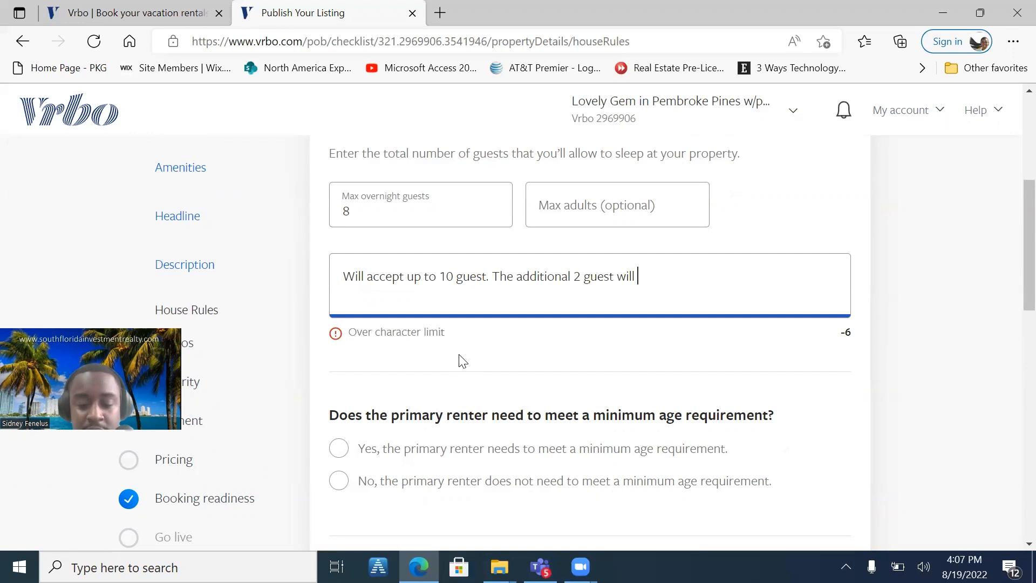
{"action": "type", "text": "have to "}
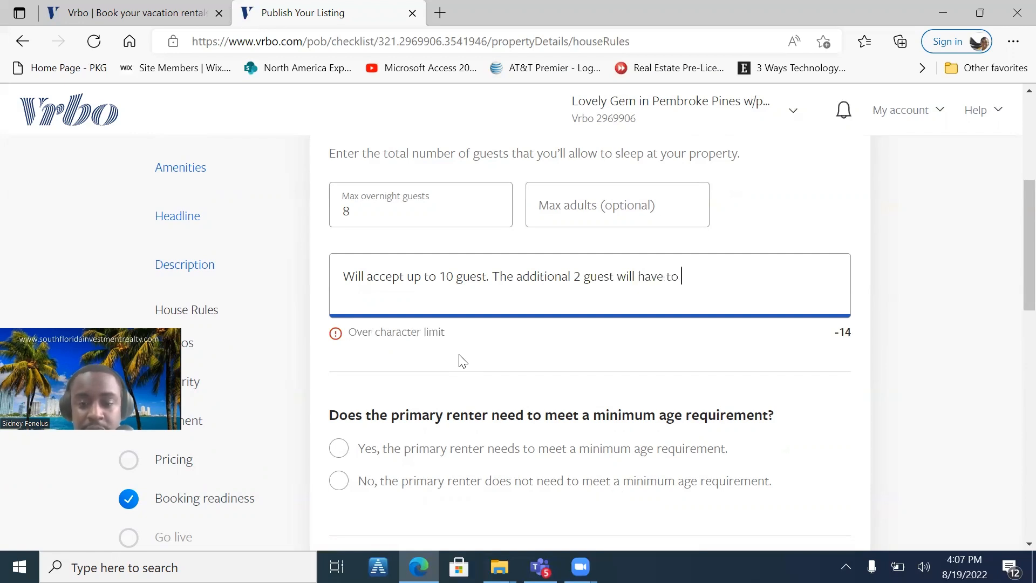
{"action": "type", "text": "pay a"}
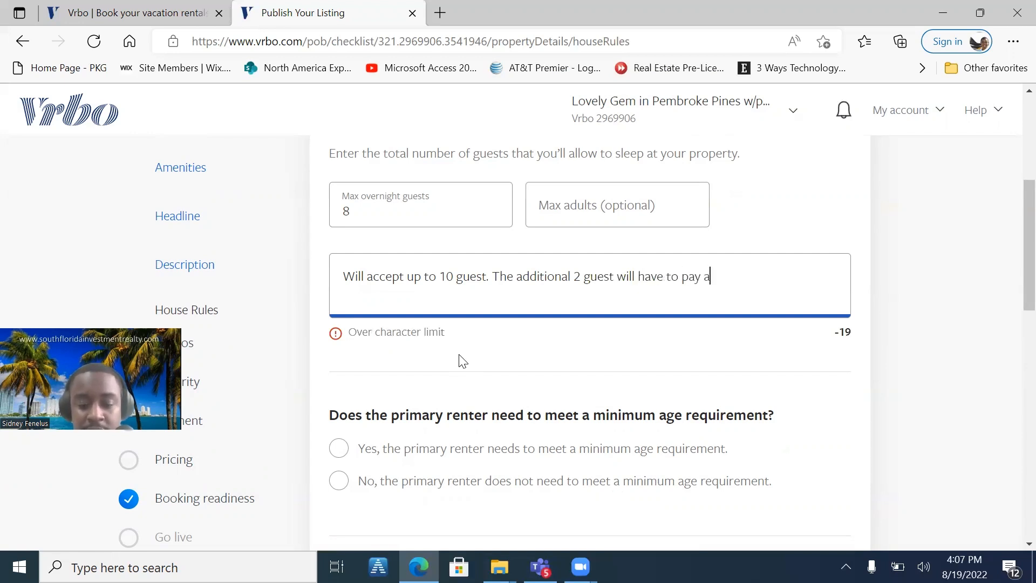
{"action": "type", "text": "n extra "}
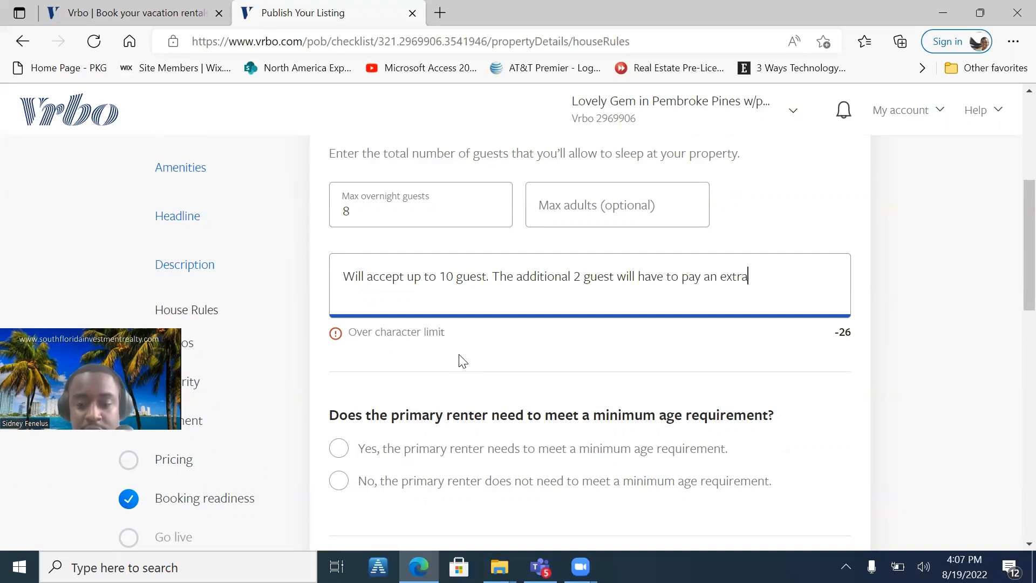
{"action": "type", "text": "$50"}
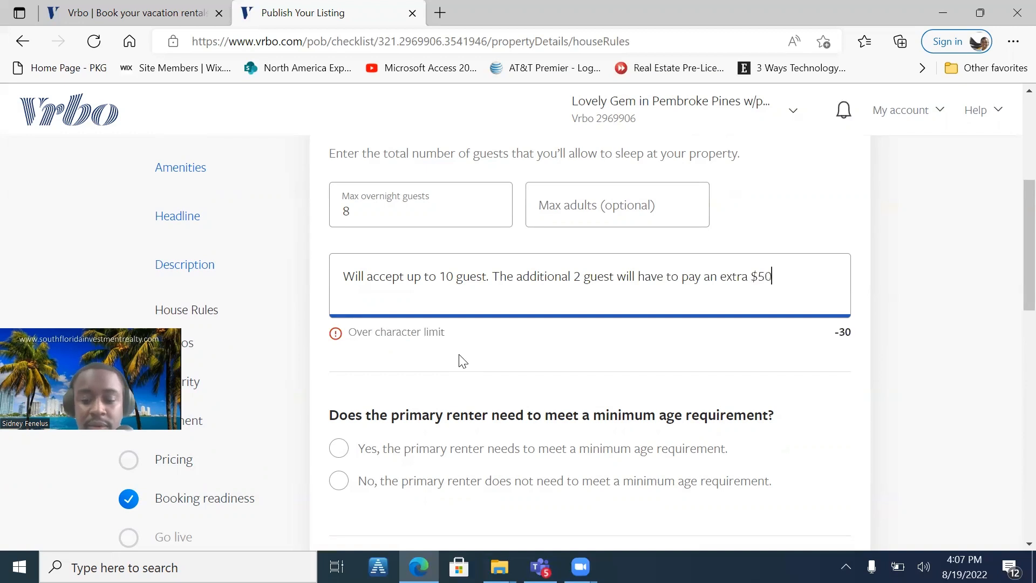
{"action": "type", "text": "/"}
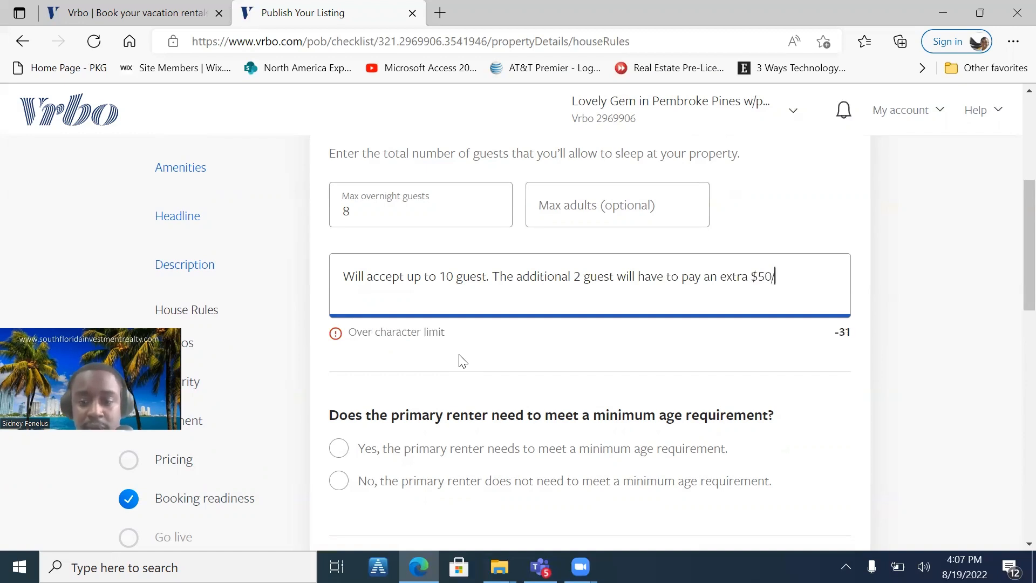
{"action": "type", "text": "ni"}
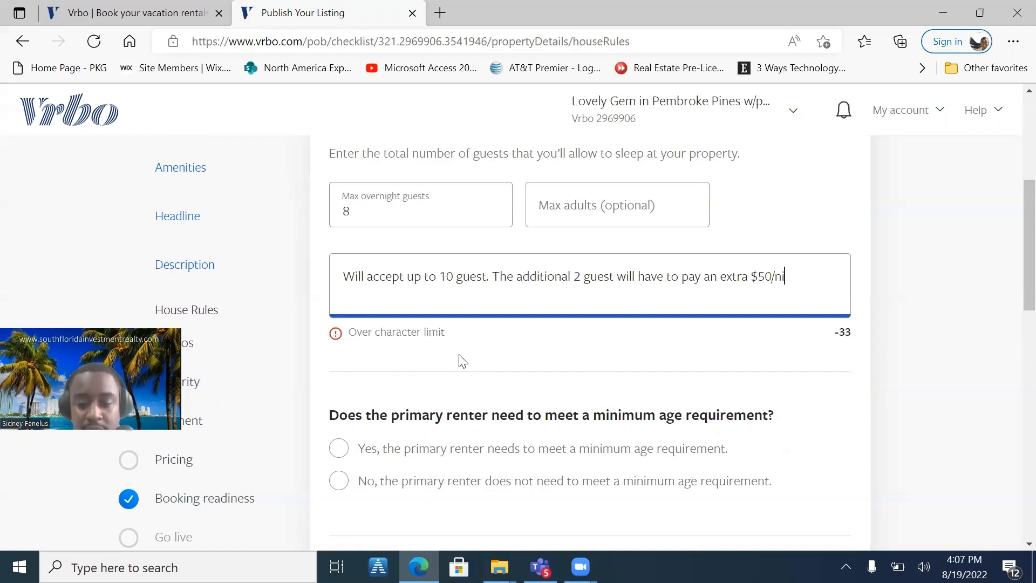
{"action": "type", "text": "ght per g"}
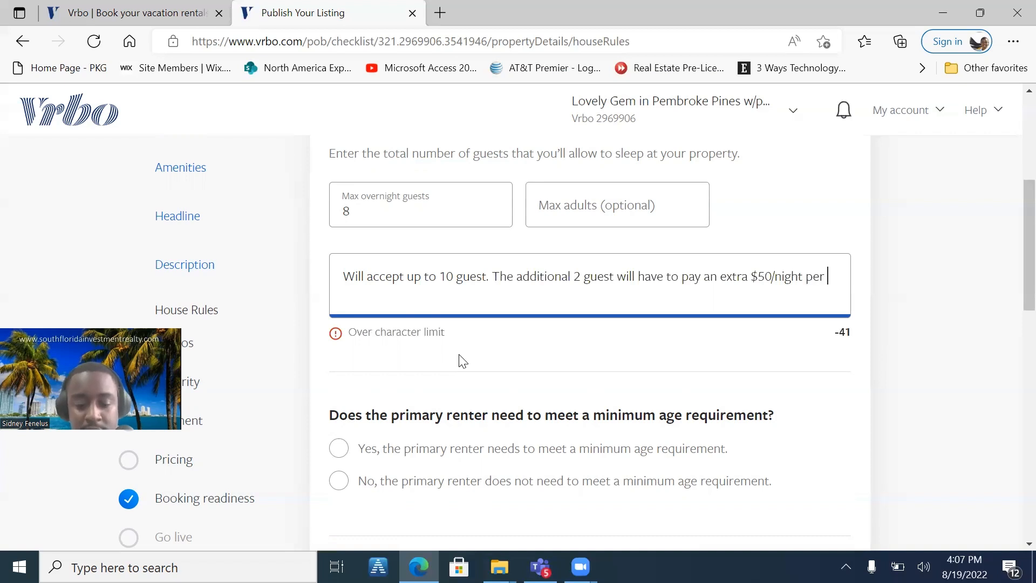
{"action": "key", "text": "BackSpace"}
{"action": "key", "text": "BackSpace"}
{"action": "key", "text": "BackSpace"}
{"action": "key", "text": "BackSpace"}
{"action": "key", "text": "BackSpace"}
{"action": "key", "text": "BackSpace"}
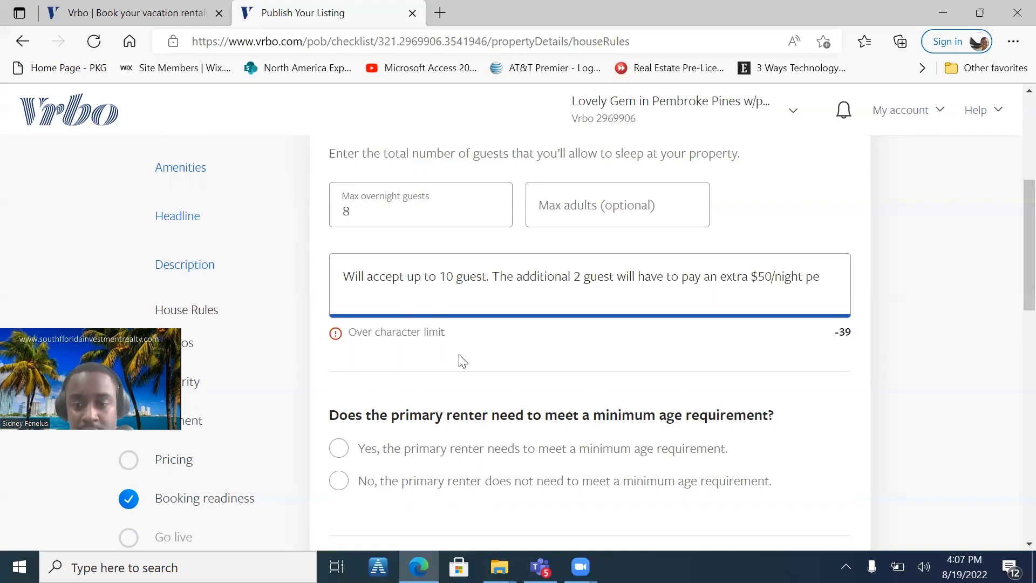
{"action": "type", "text": "/"}
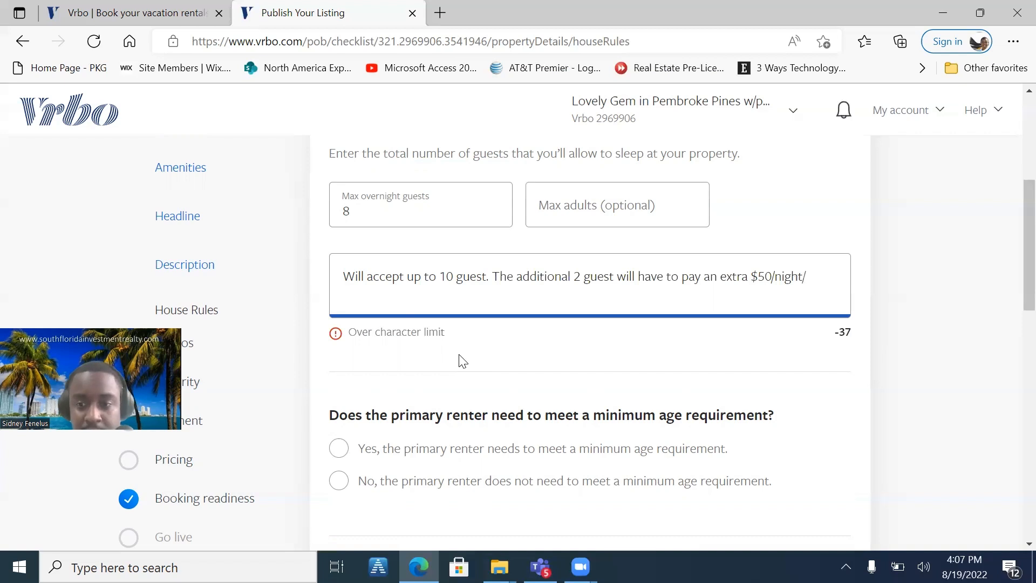
{"action": "type", "text": "guset"}
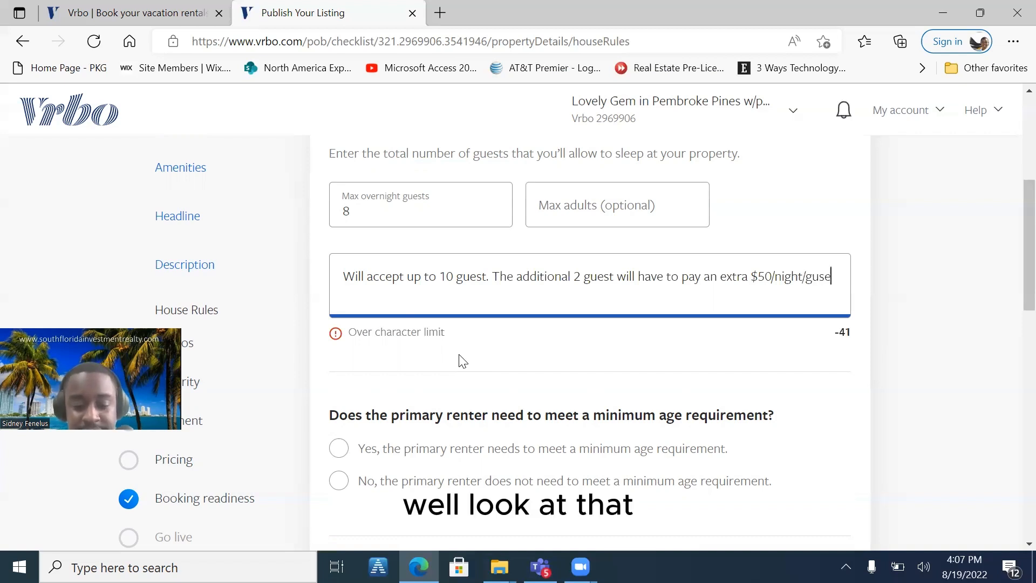
- Delete the extra-charge sentence from the guest note, back to "Will accept up to 10 guest"
{"action": "key", "text": "BackSpace"}
{"action": "key", "text": "BackSpace"}
{"action": "key", "text": "BackSpace"}
{"action": "key", "text": "BackSpace"}
{"action": "key", "text": "BackSpace"}
{"action": "key", "text": "BackSpace"}
{"action": "key", "text": "BackSpace"}
{"action": "key", "text": "BackSpace"}
{"action": "key", "text": "BackSpace"}
{"action": "key", "text": "BackSpace"}
{"action": "key", "text": "BackSpace"}
{"action": "key", "text": "BackSpace"}
{"action": "key", "text": "BackSpace"}
{"action": "key", "text": "BackSpace"}
{"action": "key", "text": "BackSpace"}
{"action": "key", "text": "BackSpace"}
{"action": "key", "text": "BackSpace"}
{"action": "key", "text": "BackSpace"}
{"action": "key", "text": "BackSpace"}
{"action": "key", "text": "BackSpace"}
{"action": "key", "text": "BackSpace"}
{"action": "key", "text": "BackSpace"}
{"action": "key", "text": "BackSpace"}
{"action": "key", "text": "BackSpace"}
{"action": "key", "text": "BackSpace"}
{"action": "key", "text": "BackSpace"}
{"action": "key", "text": "BackSpace"}
{"action": "key", "text": "BackSpace"}
{"action": "key", "text": "BackSpace"}
{"action": "key", "text": "BackSpace"}
{"action": "key", "text": "BackSpace"}
{"action": "key", "text": "BackSpace"}
{"action": "key", "text": "BackSpace"}
{"action": "key", "text": "BackSpace"}
{"action": "key", "text": "BackSpace"}
{"action": "key", "text": "BackSpace"}
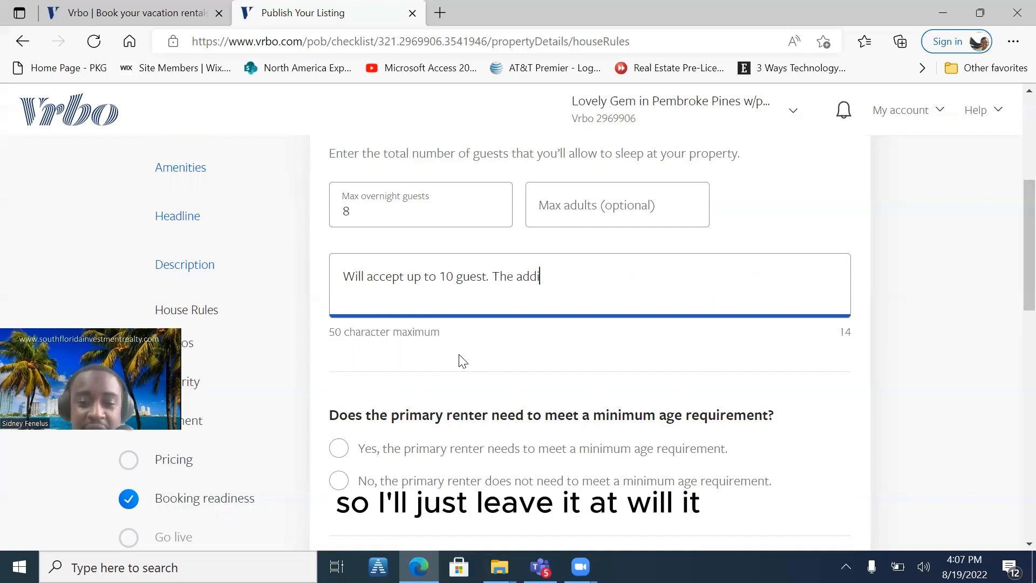
{"action": "key", "text": "BackSpace"}
{"action": "key", "text": "BackSpace"}
{"action": "key", "text": "BackSpace"}
{"action": "key", "text": "BackSpace"}
{"action": "key", "text": "BackSpace"}
{"action": "key", "text": "BackSpace"}
{"action": "key", "text": "BackSpace"}
{"action": "key", "text": "BackSpace"}
{"action": "key", "text": "BackSpace"}
{"action": "key", "text": "BackSpace"}
{"action": "key", "text": "BackSpace"}
{"action": "key", "text": "BackSpace"}
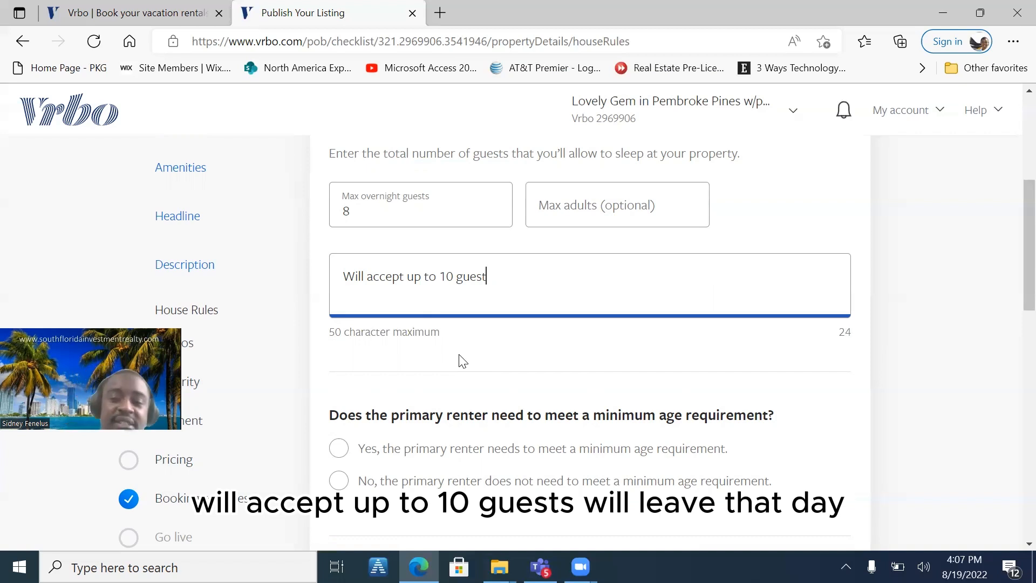
- Append the sentence "Additional charges will apply" to the overnight-guests note, separated by a period after "Will accept up to 10 guest"
{"action": "scroll", "coordinate": [463, 360], "scroll_direction": "down", "scroll_amount": 3}
{"action": "scroll", "coordinate": [463, 361], "scroll_direction": "up", "scroll_amount": 2}
{"action": "type", "text": ". "}
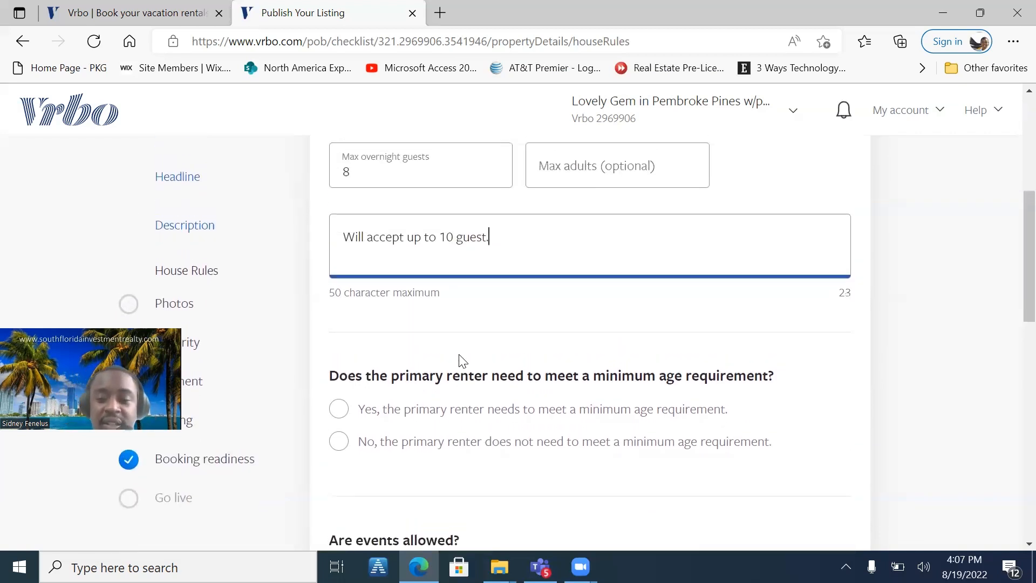
{"action": "type", "text": "Additio"}
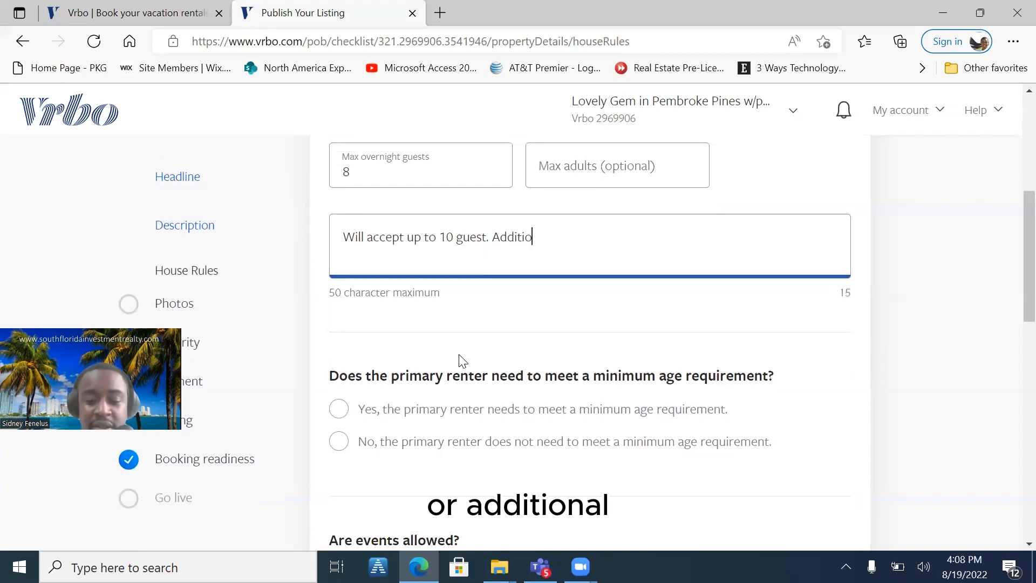
{"action": "type", "text": "nal cha"}
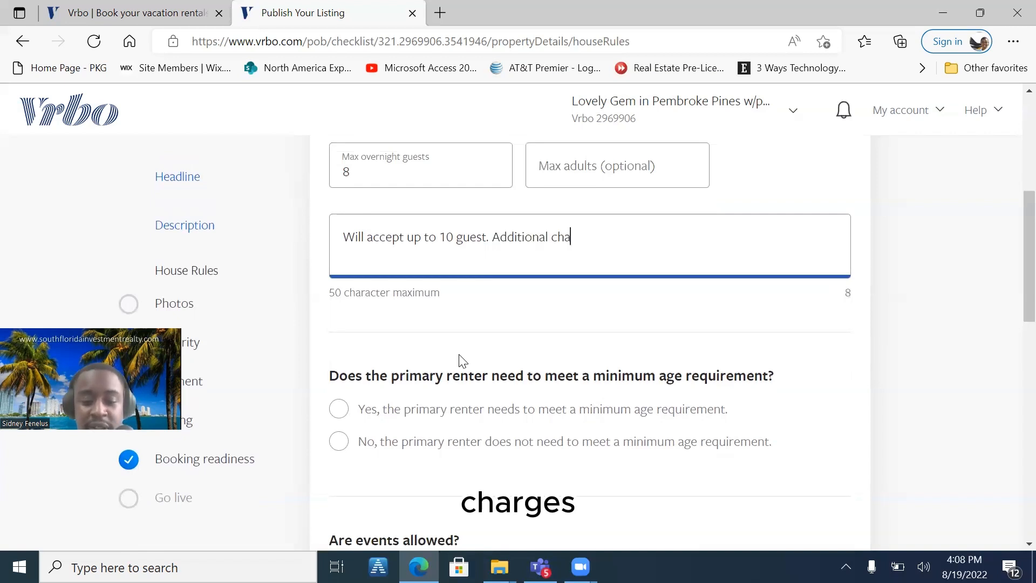
{"action": "type", "text": "rges a"}
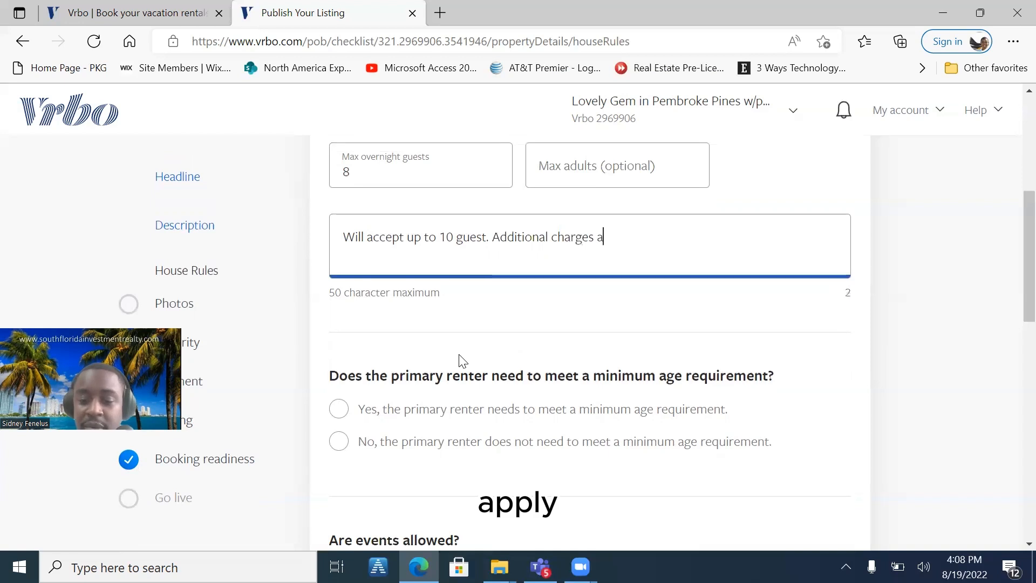
{"action": "type", "text": "ppli"}
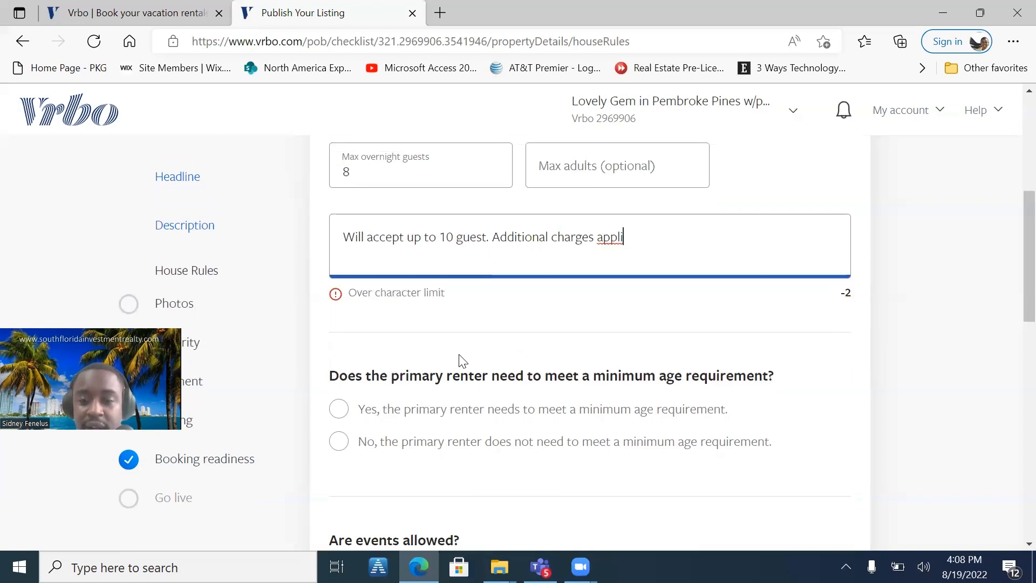
{"action": "key", "text": "BackSpace"}
{"action": "key", "text": "BackSpace"}
{"action": "key", "text": "BackSpace"}
{"action": "key", "text": "BackSpace"}
{"action": "key", "text": "BackSpace"}
{"action": "key", "text": "BackSpace"}
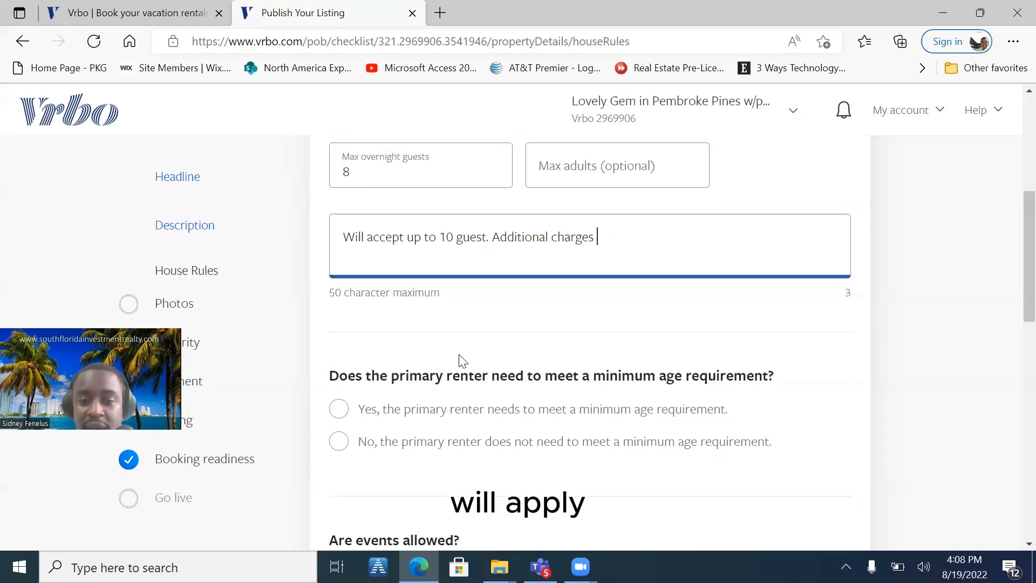
{"action": "type", "text": "wil"}
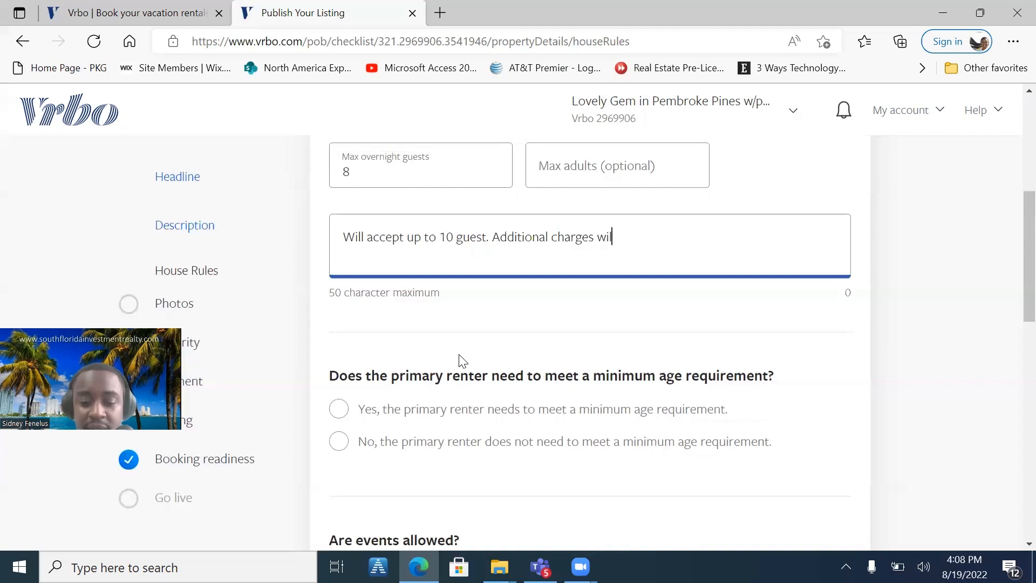
{"action": "type", "text": "l apply"}
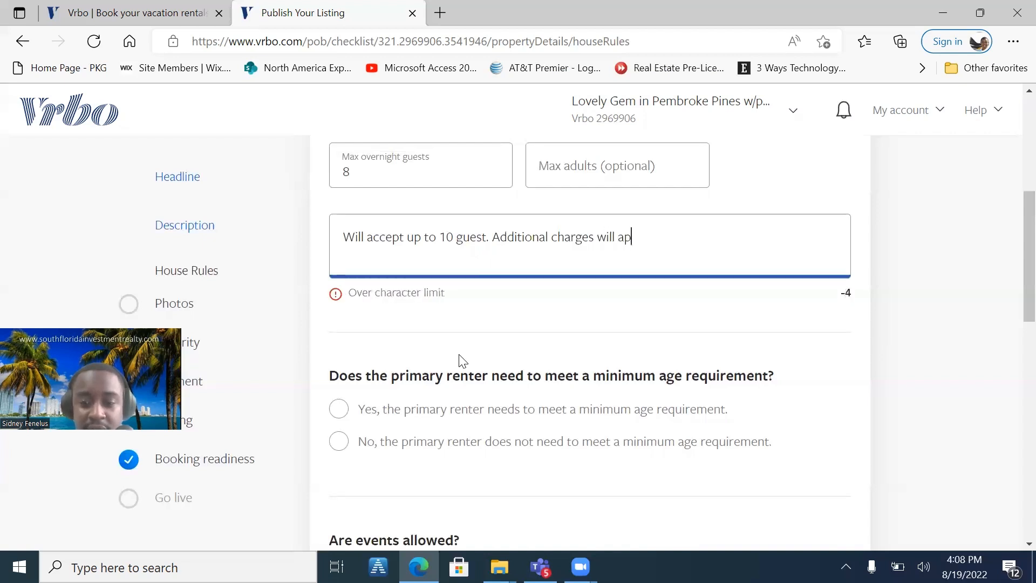
- Shorten the beginning of the overnight-guests note from "Will accept" to "Accept"
{"action": "key", "text": "Left"}
{"action": "key", "text": "Left"}
{"action": "key", "text": "Left"}
{"action": "key", "text": "Left"}
{"action": "key", "text": "Left"}
{"action": "key", "text": "Left"}
{"action": "key", "text": "Left"}
{"action": "key", "text": "Left"}
{"action": "key", "text": "Left"}
{"action": "key", "text": "Left"}
{"action": "key", "text": "Left"}
{"action": "key", "text": "Left"}
{"action": "key", "text": "Left"}
{"action": "key", "text": "Left"}
{"action": "key", "text": "Left"}
{"action": "key", "text": "Left"}
{"action": "key", "text": "Left"}
{"action": "key", "text": "Left"}
{"action": "key", "text": "Left"}
{"action": "key", "text": "Left"}
{"action": "key", "text": "Left"}
{"action": "key", "text": "Left"}
{"action": "key", "text": "Left"}
{"action": "key", "text": "Left"}
{"action": "key", "text": "Left"}
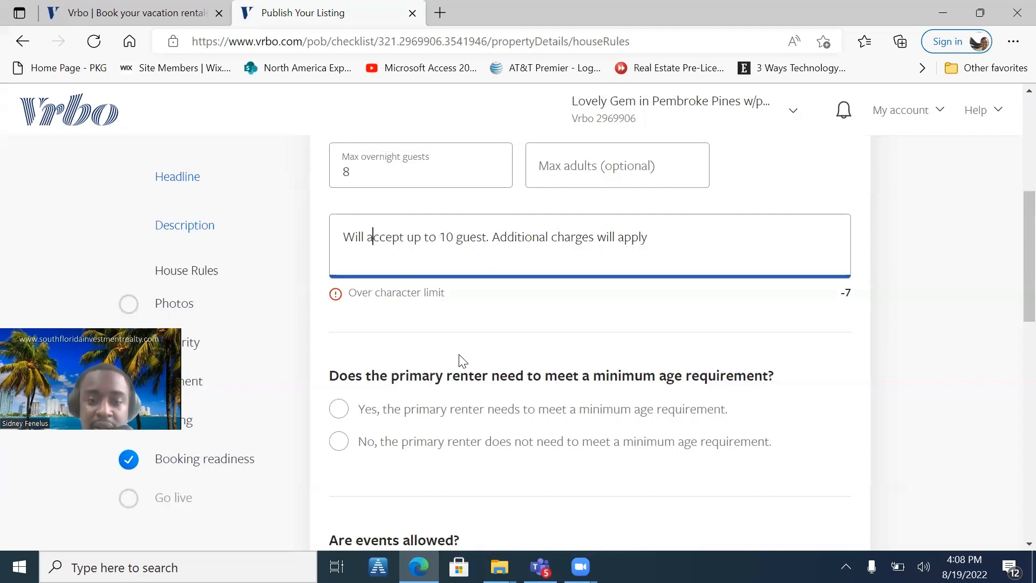
{"action": "key", "text": "Right"}
{"action": "key", "text": "BackSpace"}
{"action": "key", "text": "BackSpace"}
{"action": "key", "text": "BackSpace"}
{"action": "key", "text": "BackSpace"}
{"action": "key", "text": "BackSpace"}
{"action": "key", "text": "BackSpace"}
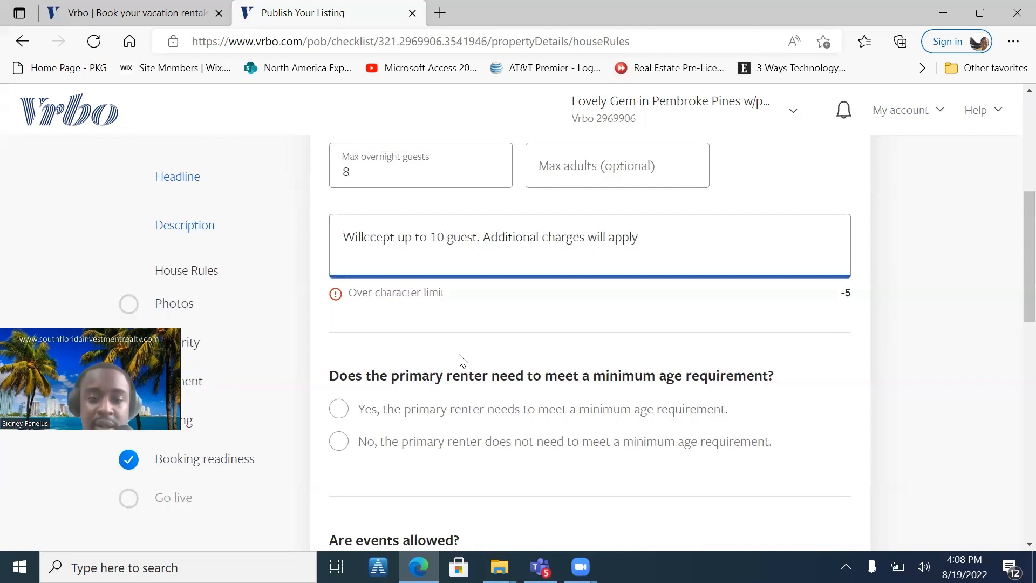
{"action": "type", "text": "A"}
- Remove the period after "guest" in the overnight-guests note
{"action": "key", "text": "Right"}
{"action": "key", "text": "Right"}
{"action": "key", "text": "Right"}
{"action": "key", "text": "Right"}
{"action": "key", "text": "Right"}
{"action": "key", "text": "Right"}
{"action": "key", "text": "Right"}
{"action": "key", "text": "Right"}
{"action": "key", "text": "Right"}
{"action": "key", "text": "Right"}
{"action": "key", "text": "Right"}
{"action": "key", "text": "Right"}
{"action": "key", "text": "Right"}
{"action": "key", "text": "Right"}
{"action": "key", "text": "Right"}
{"action": "key", "text": "Right"}
{"action": "key", "text": "Right"}
{"action": "key", "text": "Right"}
{"action": "key", "text": "Right"}
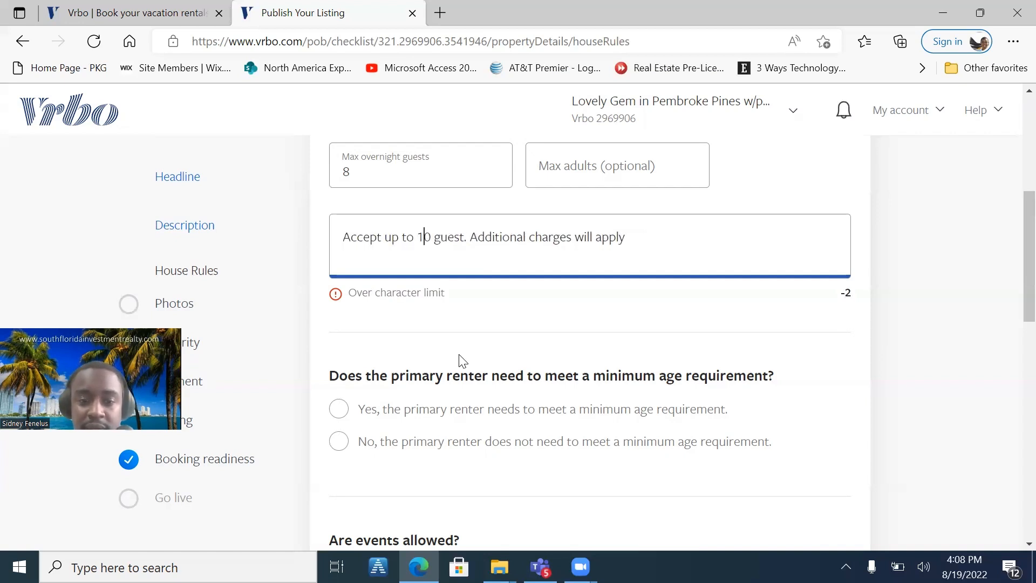
{"action": "key", "text": "Right"}
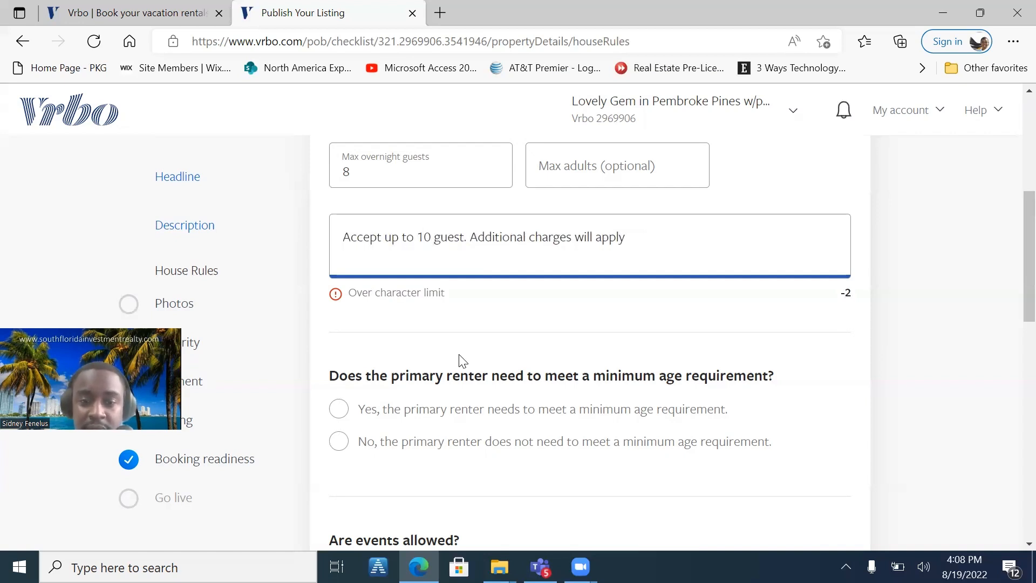
{"action": "key", "text": "BackSpace"}
- Shorten "charges" to "charge" in the overnight-guests note, so it reads "Accept up to 10 guest Additional charge will apply"
{"action": "key", "text": "Right"}
{"action": "key", "text": "Right"}
{"action": "key", "text": "Right"}
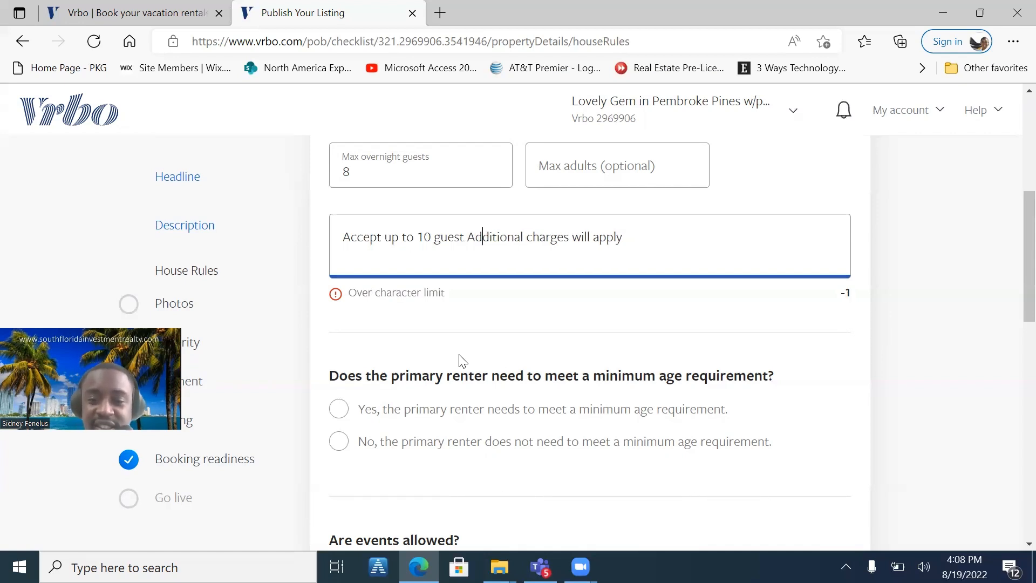
{"action": "key", "text": "Right"}
{"action": "key", "text": "Right"}
{"action": "key", "text": "Right"}
{"action": "key", "text": "Right"}
{"action": "key", "text": "Right"}
{"action": "key", "text": "Right"}
{"action": "key", "text": "Right"}
{"action": "key", "text": "Right"}
{"action": "key", "text": "Right"}
{"action": "key", "text": "Right"}
{"action": "key", "text": "Right"}
{"action": "key", "text": "Right"}
{"action": "key", "text": "Right"}
{"action": "key", "text": "Right"}
{"action": "key", "text": "Right"}
{"action": "key", "text": "Right"}
{"action": "key", "text": "BackSpace"}
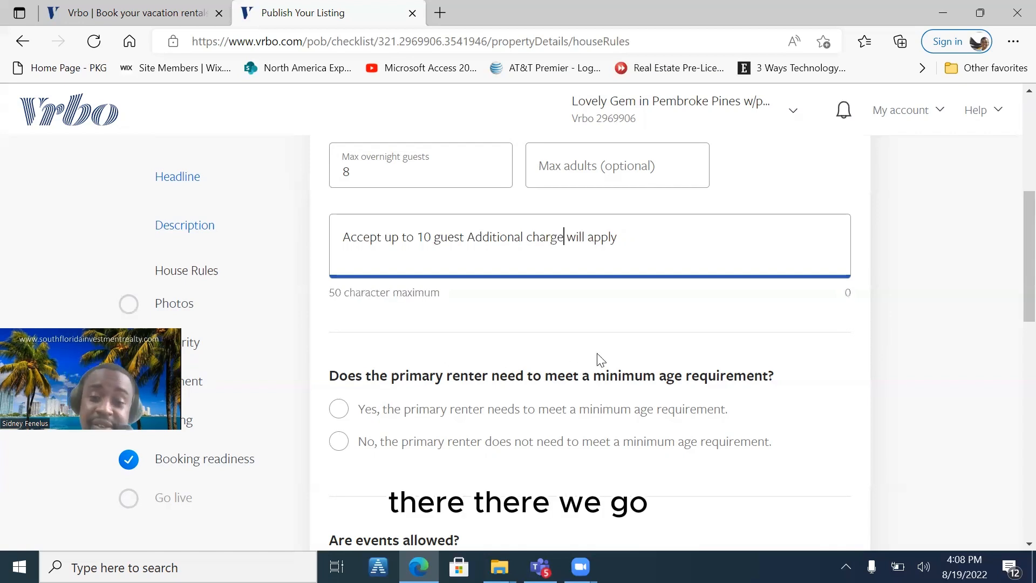
- Require the primary renter to be at least 21 years old and set events as not allowed
{"action": "scroll", "coordinate": [598, 360], "scroll_direction": "down", "scroll_amount": 2}
{"action": "scroll", "coordinate": [600, 359], "scroll_direction": "down", "scroll_amount": 2}
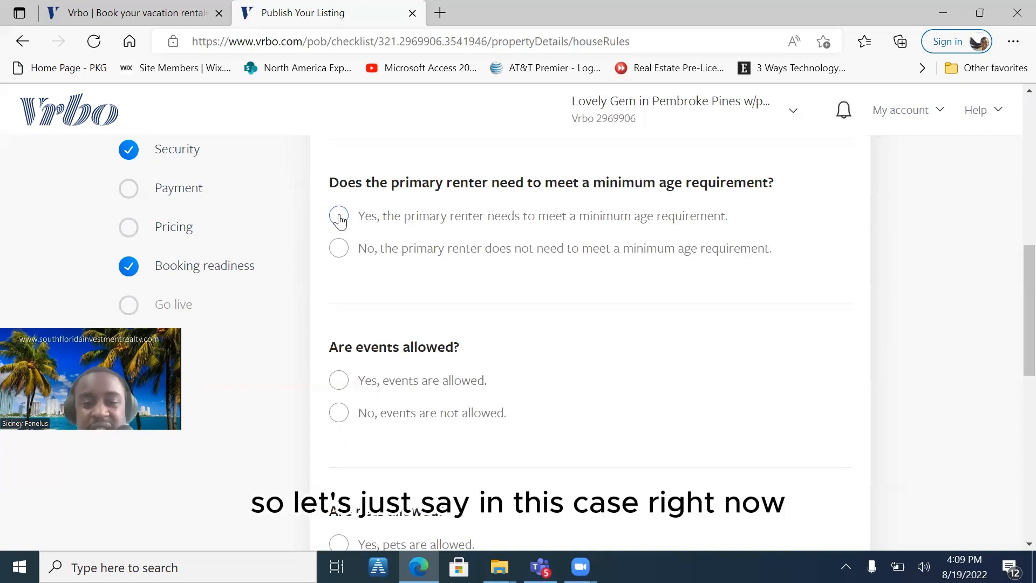
{"action": "scroll", "coordinate": [340, 220], "scroll_direction": "down", "scroll_amount": 1}
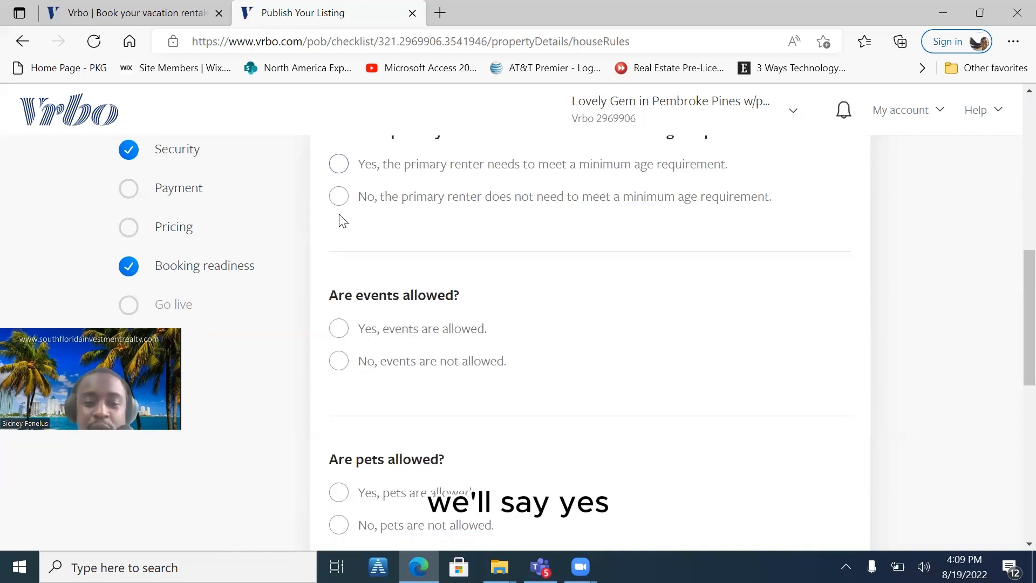
{"action": "left_click", "coordinate": [339, 164]}
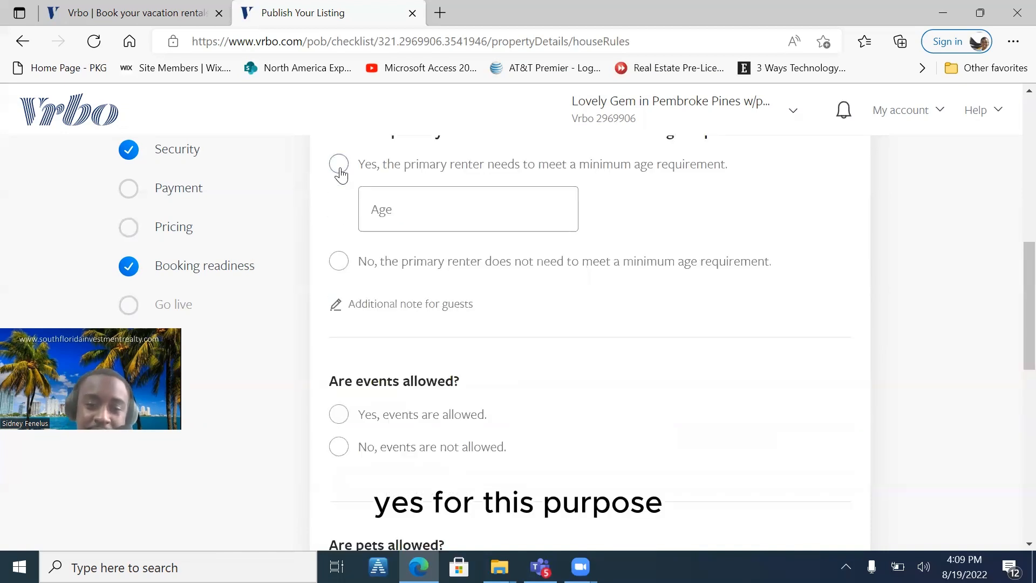
{"action": "left_click", "coordinate": [389, 204]}
{"action": "type", "text": "21"}
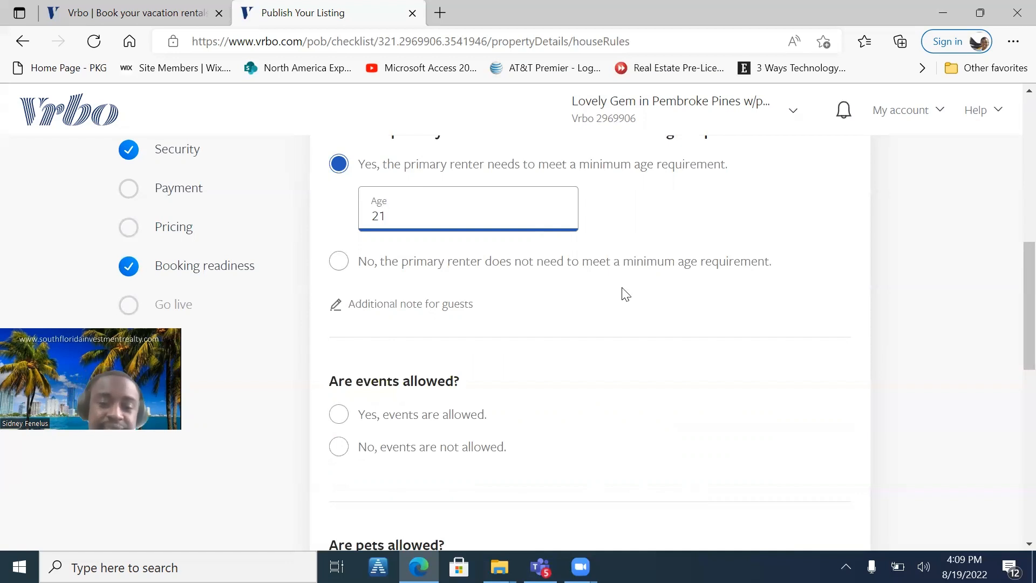
{"action": "scroll", "coordinate": [622, 294], "scroll_direction": "down", "scroll_amount": 3}
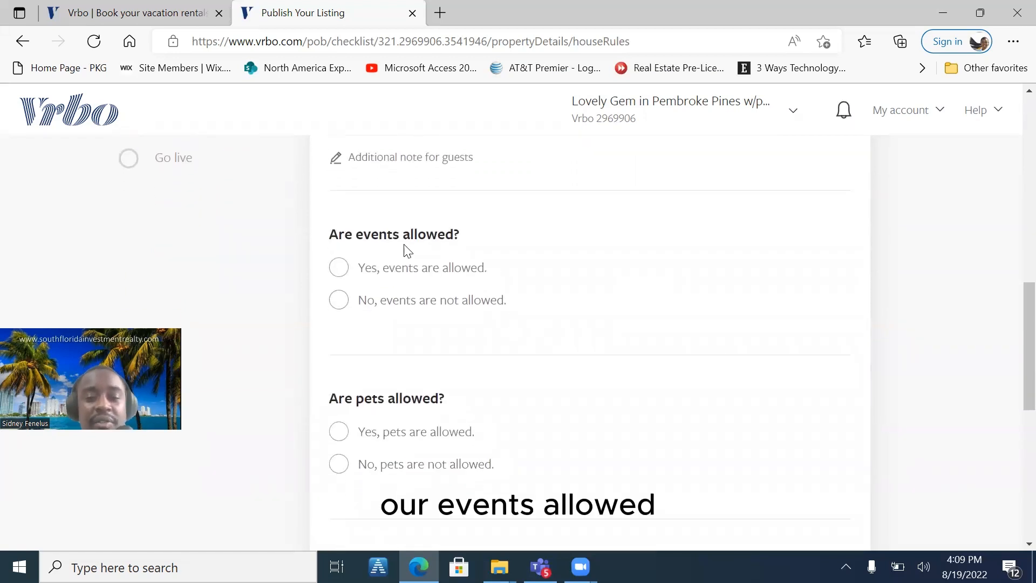
{"action": "left_click", "coordinate": [339, 302]}
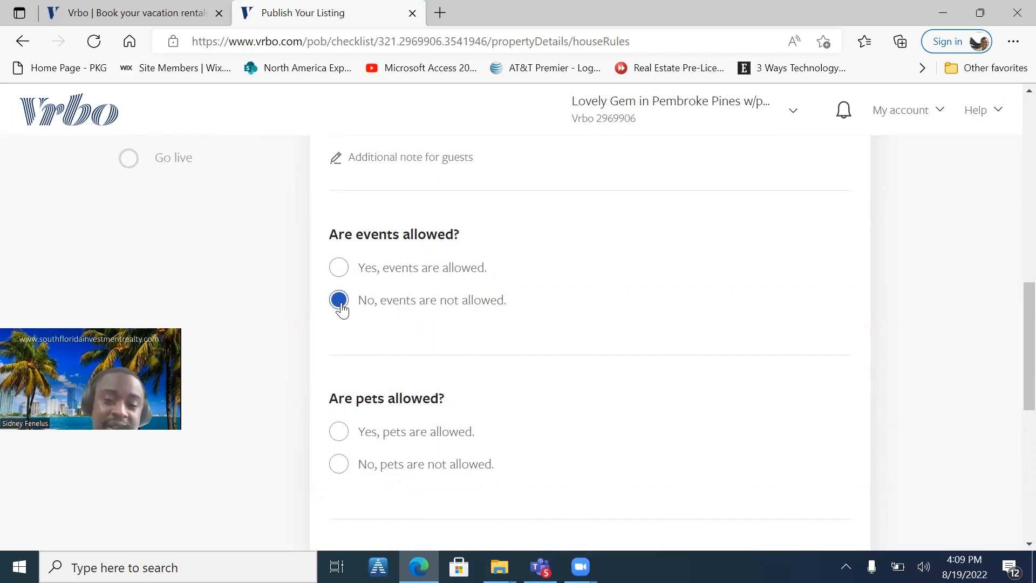
- Allow pets at the property and set the number of pets to 2
{"action": "scroll", "coordinate": [341, 310], "scroll_direction": "down", "scroll_amount": 3}
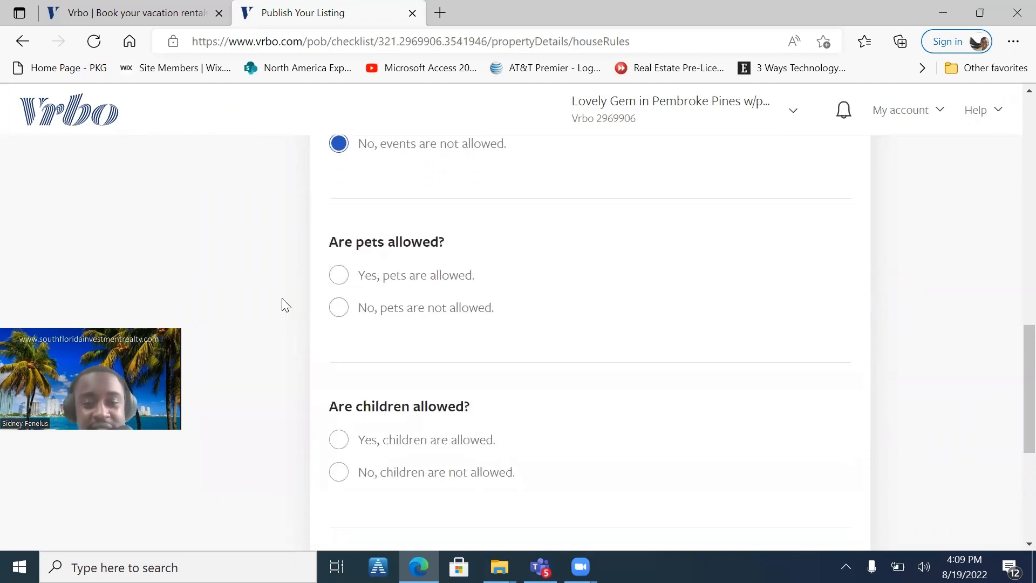
{"action": "left_click", "coordinate": [339, 276]}
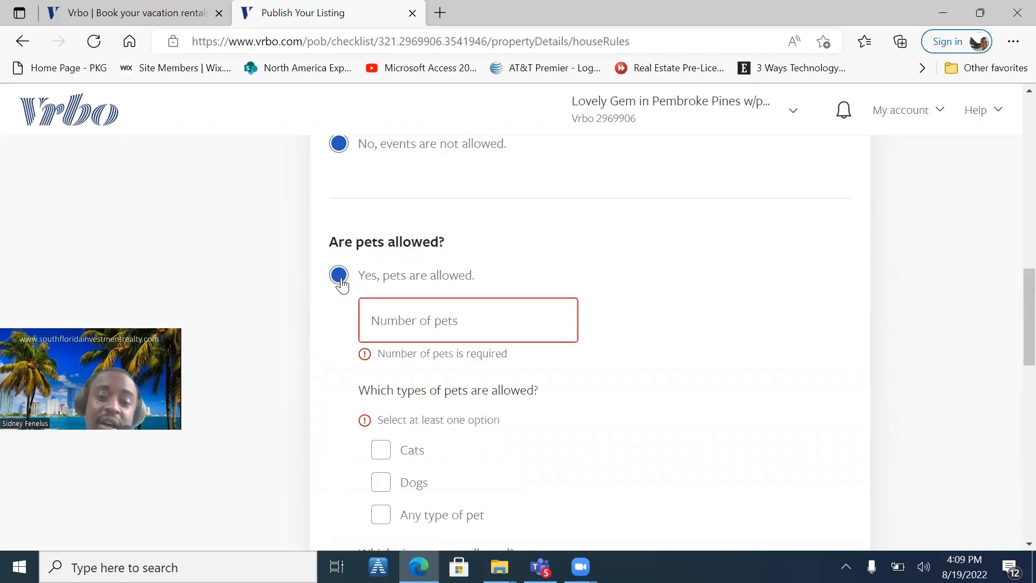
{"action": "left_click", "coordinate": [409, 323]}
{"action": "type", "text": "2"}
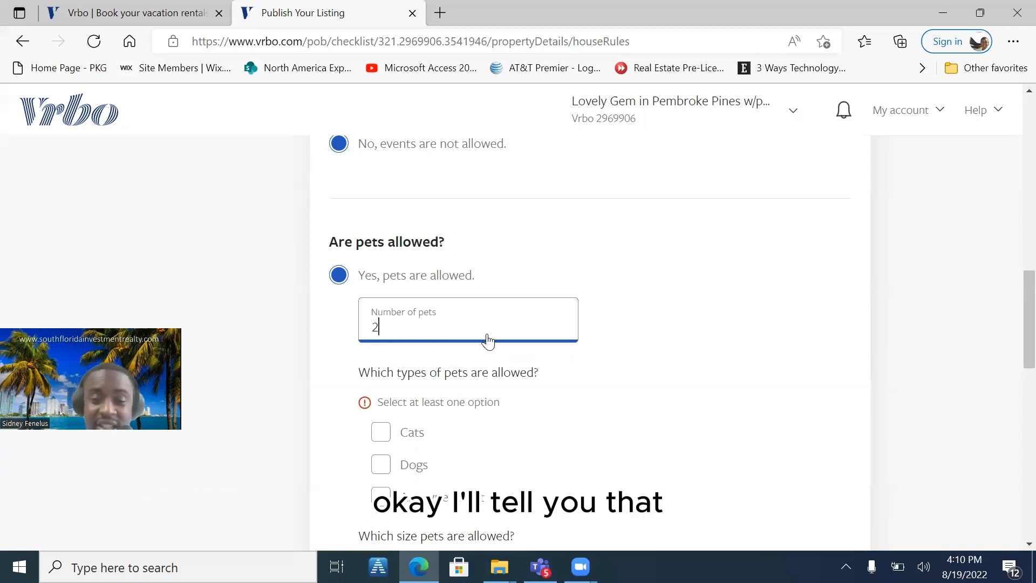
- Select only cats and dogs as the allowed pet types, leaving "Any type of pet" unselected
{"action": "scroll", "coordinate": [487, 339], "scroll_direction": "down", "scroll_amount": 3}
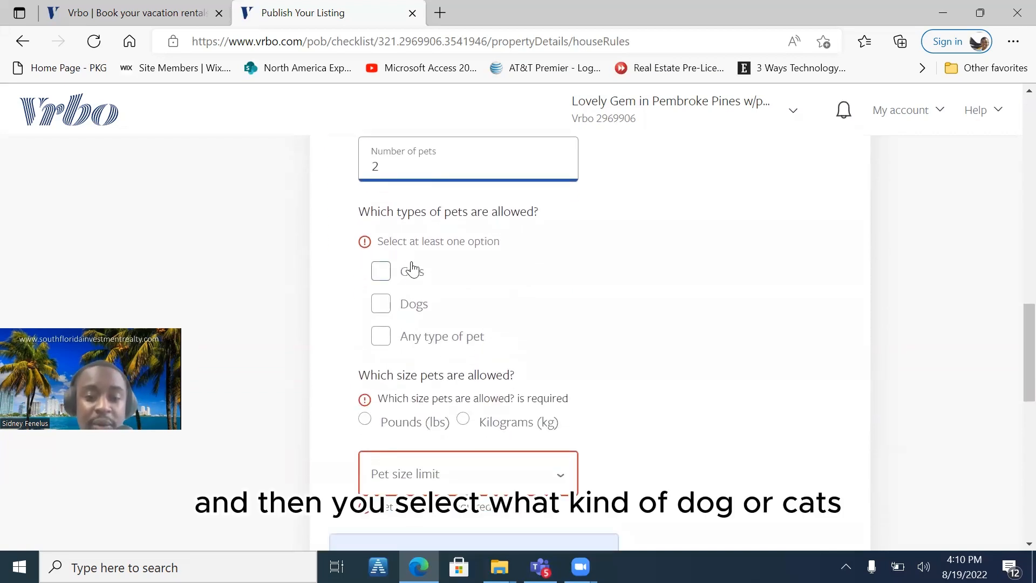
{"action": "left_click", "coordinate": [386, 340]}
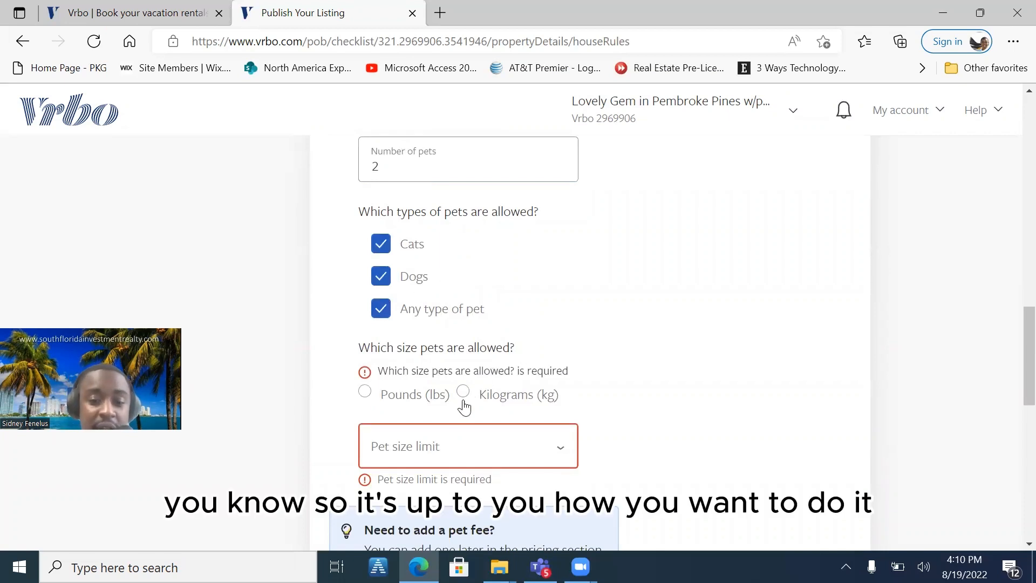
{"action": "left_click", "coordinate": [381, 276]}
{"action": "left_click", "coordinate": [381, 309]}
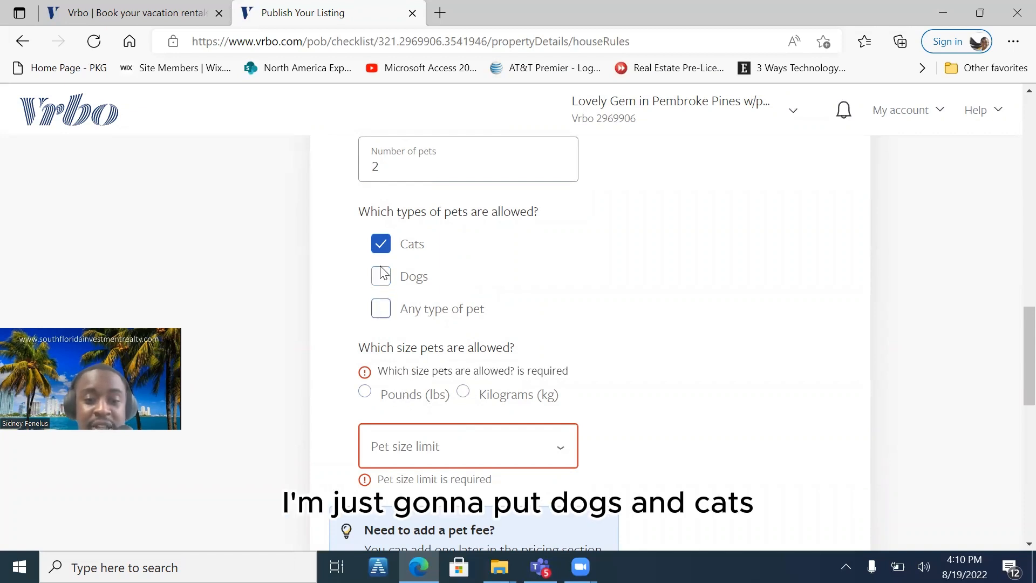
{"action": "left_click", "coordinate": [380, 275]}
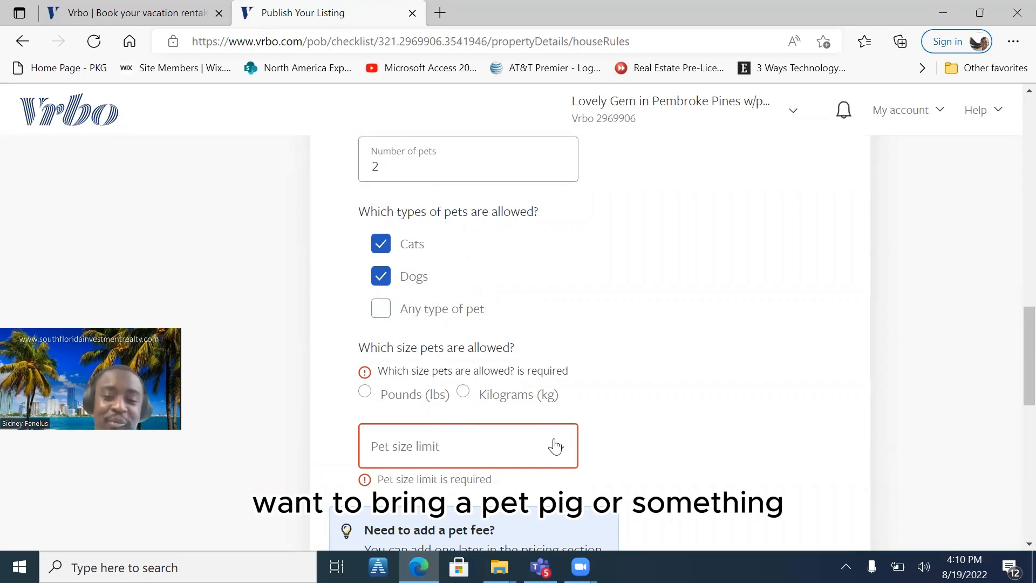
- Choose pounds as the pet size unit and set the pet size limit to "Less than 50lbs"
{"action": "scroll", "coordinate": [555, 447], "scroll_direction": "down", "scroll_amount": 1}
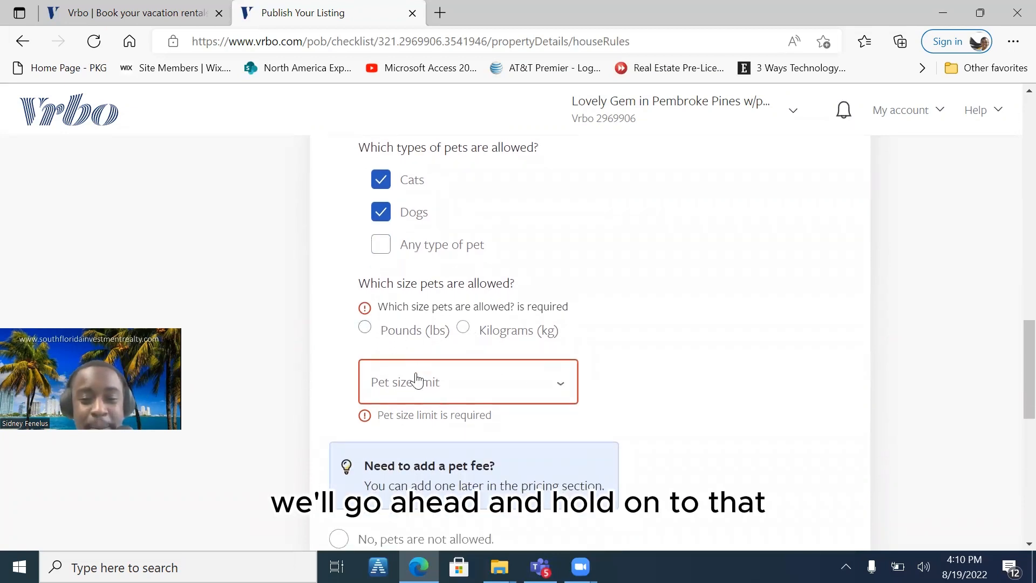
{"action": "left_click", "coordinate": [368, 335]}
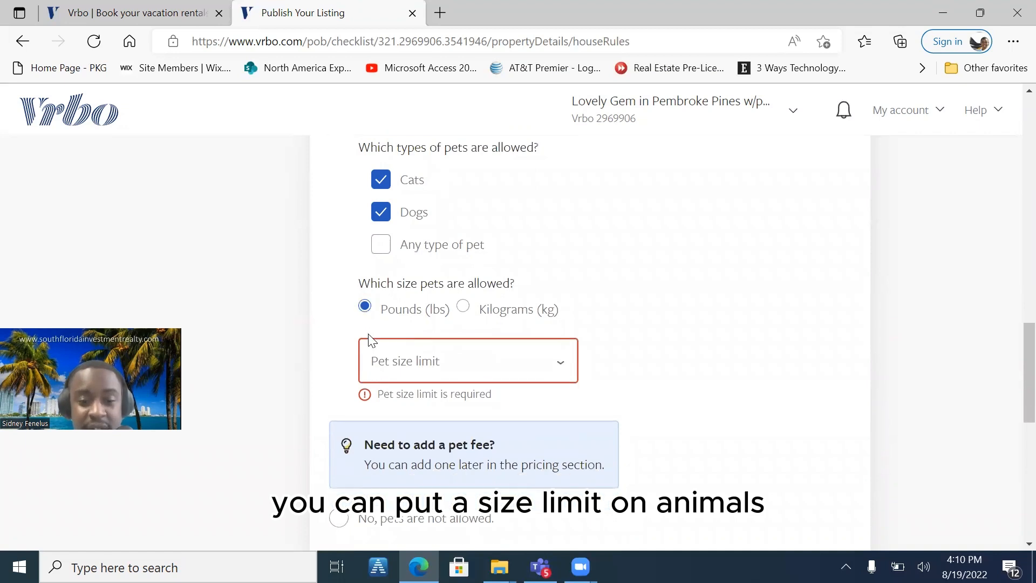
{"action": "left_click", "coordinate": [548, 373]}
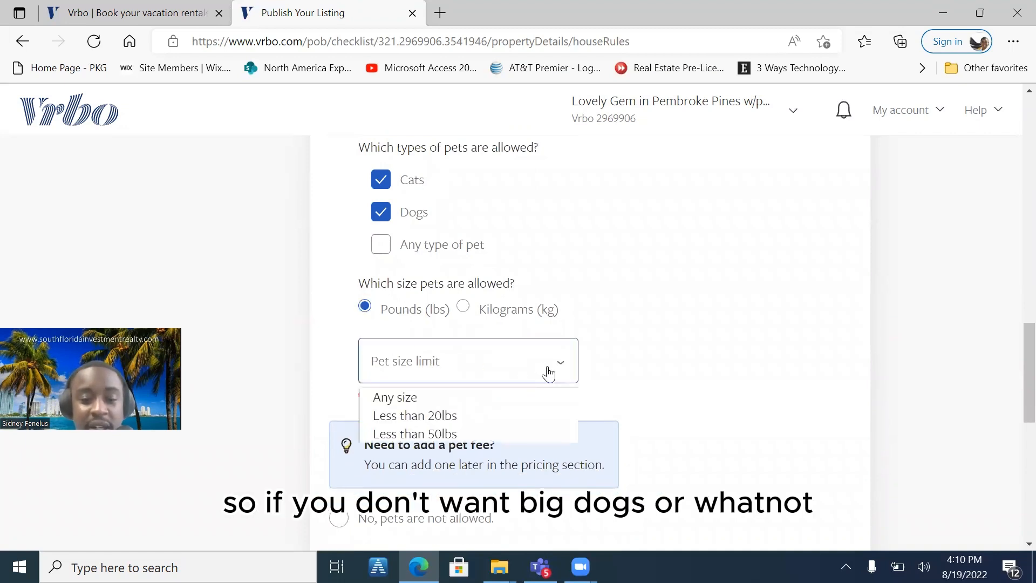
{"action": "left_click", "coordinate": [420, 435]}
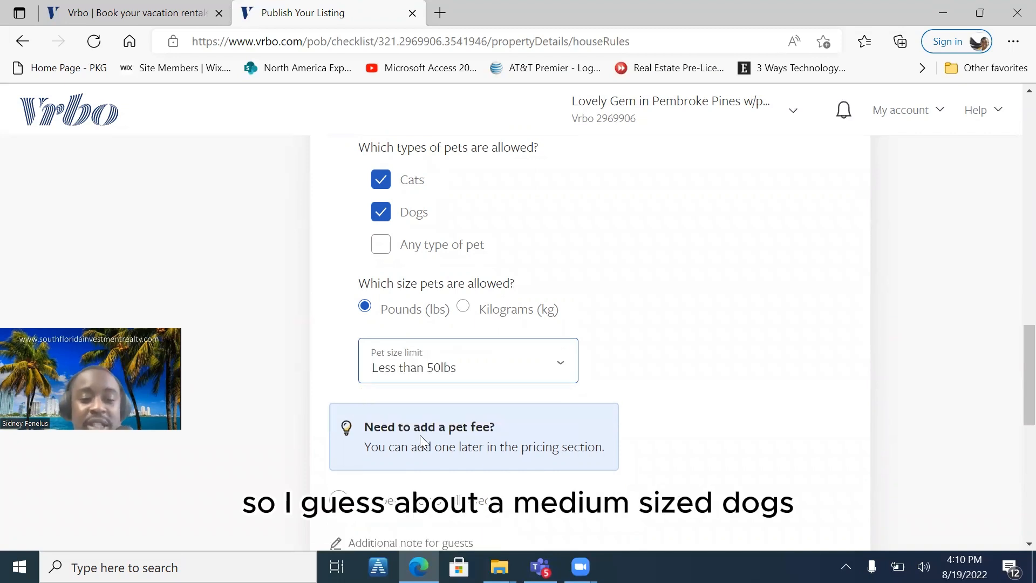
{"action": "left_click", "coordinate": [545, 375]}
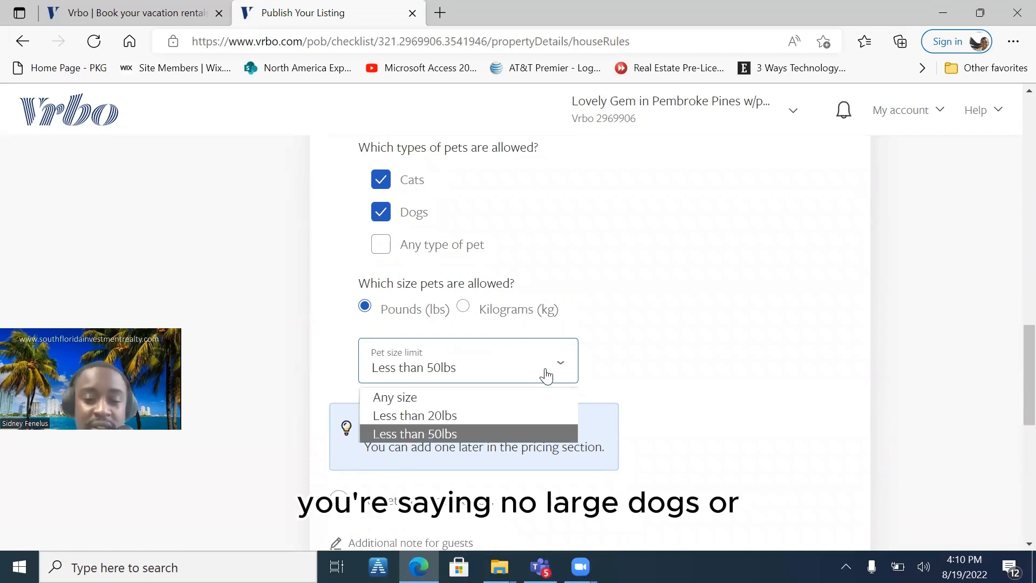
{"action": "left_click", "coordinate": [682, 377]}
- Add the guest note "Please maintain you pet" to the pets rule
{"action": "scroll", "coordinate": [684, 377], "scroll_direction": "down", "scroll_amount": 3}
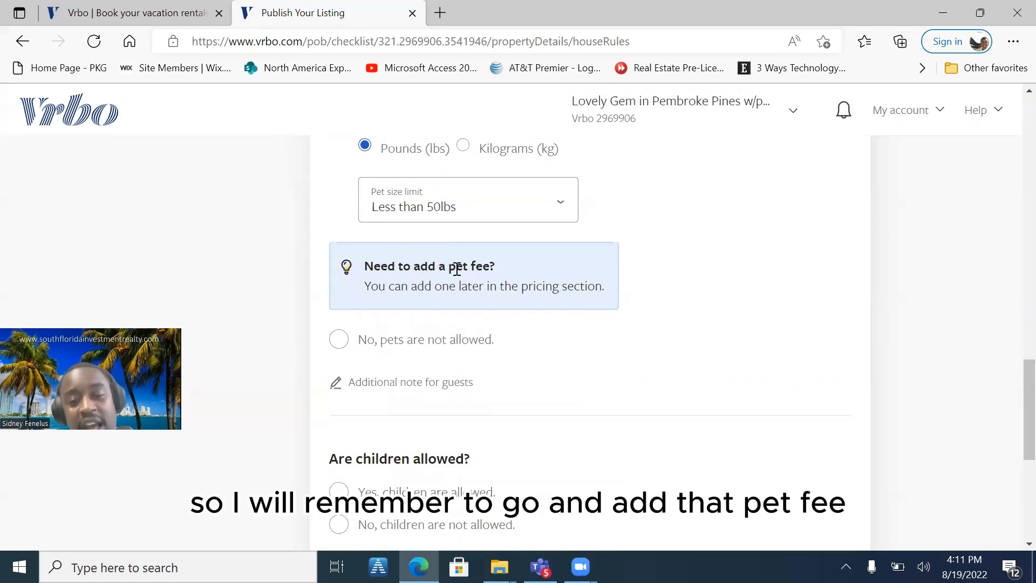
{"action": "scroll", "coordinate": [456, 268], "scroll_direction": "down", "scroll_amount": 3}
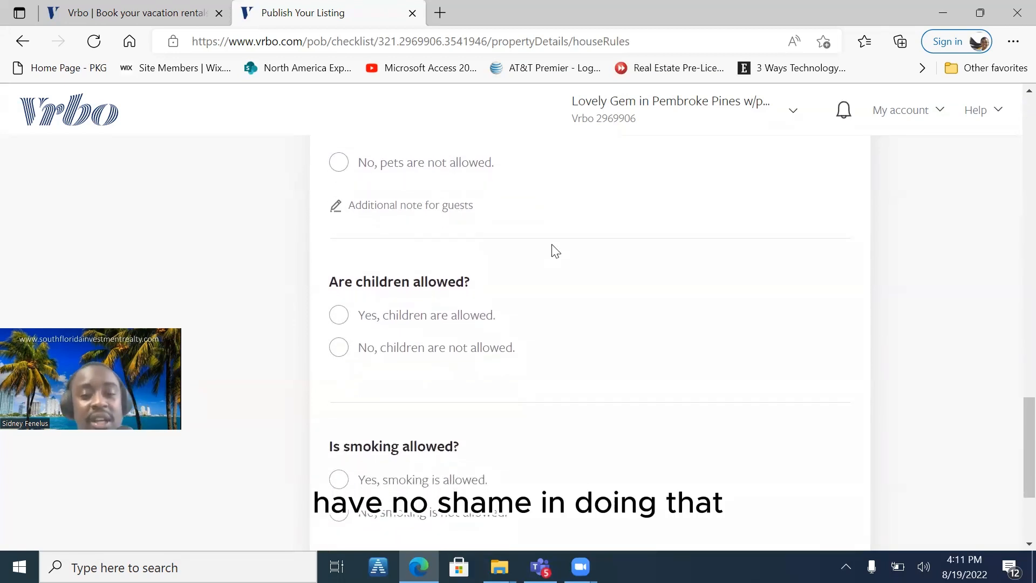
{"action": "left_click", "coordinate": [421, 208]}
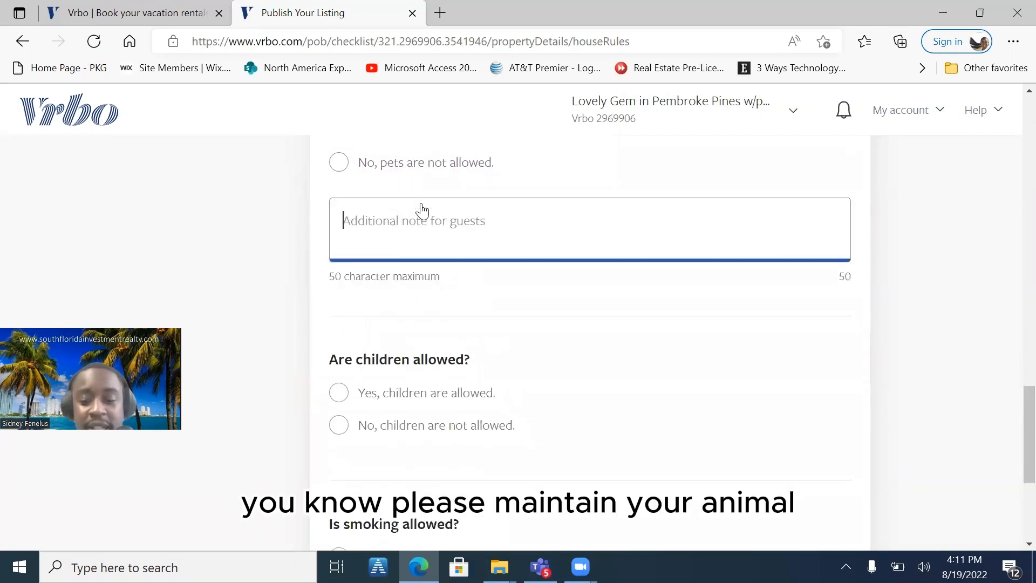
{"action": "type", "text": "Please maint"}
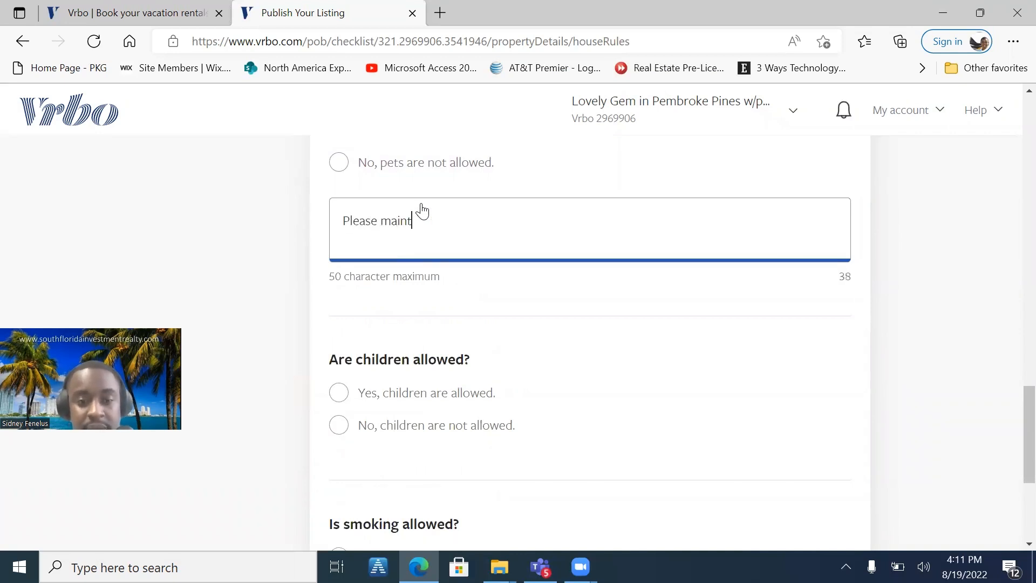
{"action": "type", "text": "ain you pet"}
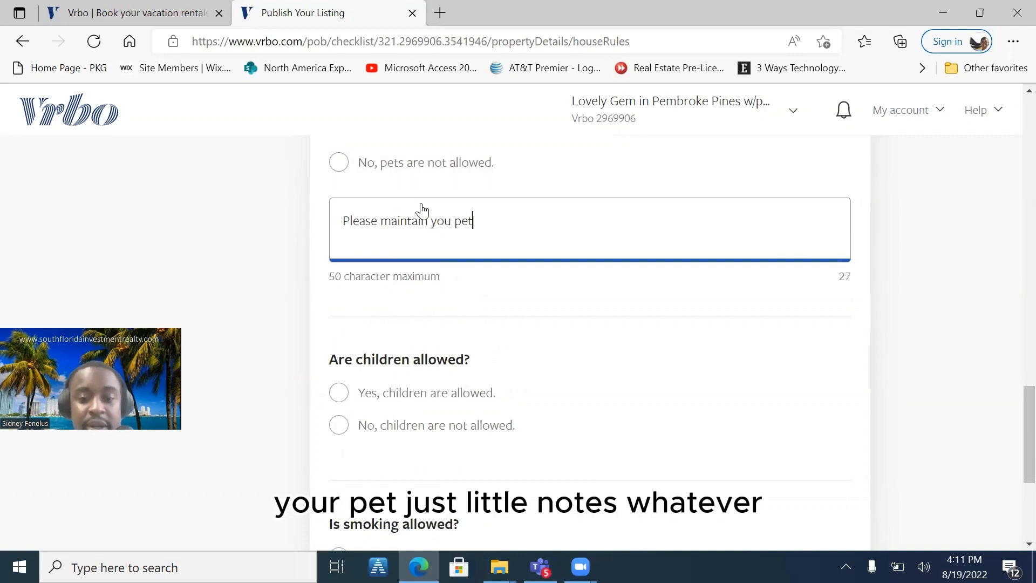
{"action": "left_click", "coordinate": [638, 397]}
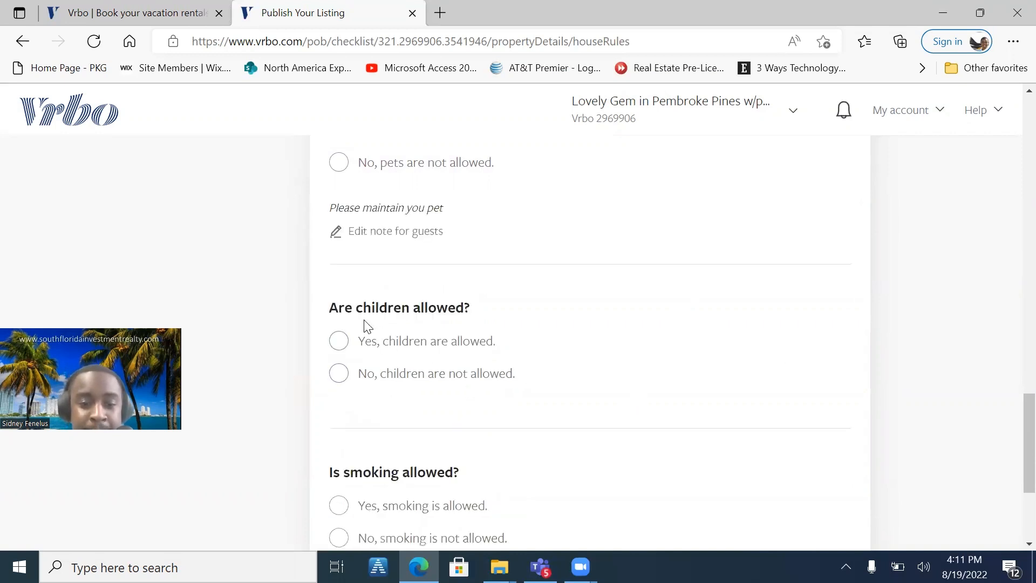
- Allow children at the property, keeping the 0 - 2, 3 - 12 and 13 - 17 years age groups selected
{"action": "left_click", "coordinate": [342, 351]}
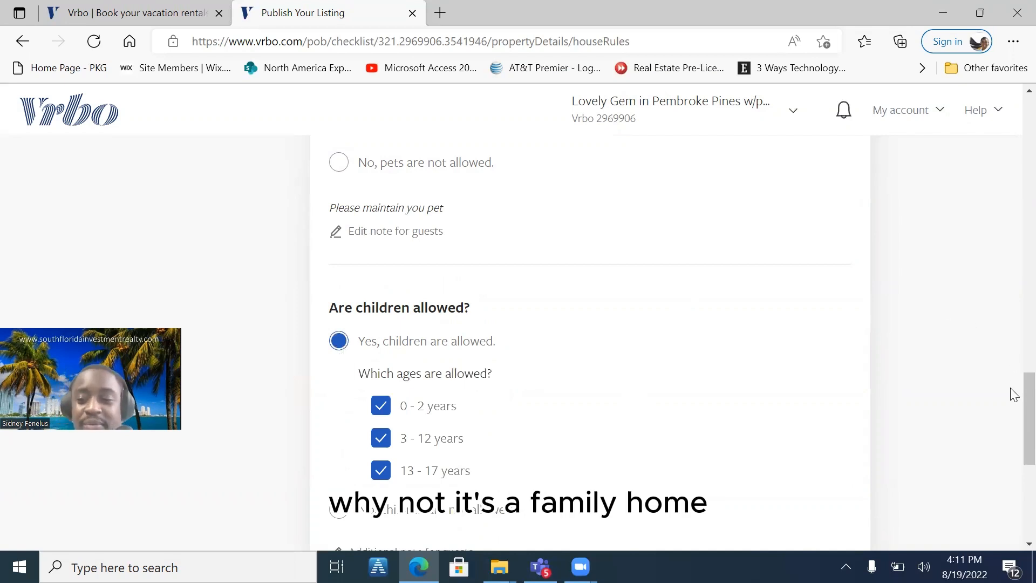
{"action": "scroll", "coordinate": [1010, 393], "scroll_direction": "down", "scroll_amount": 5}
{"action": "scroll", "coordinate": [1012, 447], "scroll_direction": "up", "scroll_amount": 3}
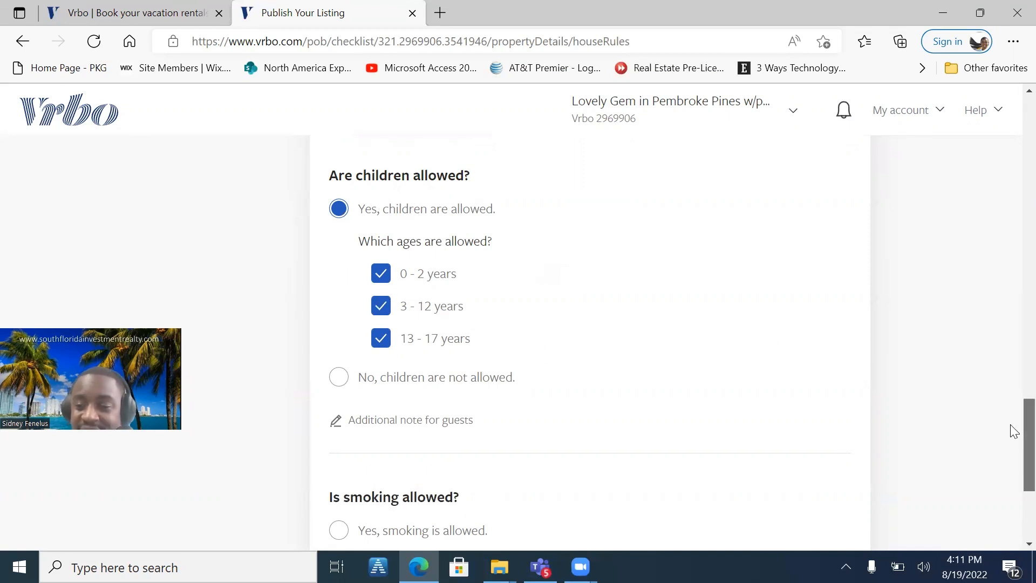
- Set smoking as not allowed and submit the house rules to continue
{"action": "left_click_drag", "start_coordinate": [1012, 435], "coordinate": [1012, 482]}
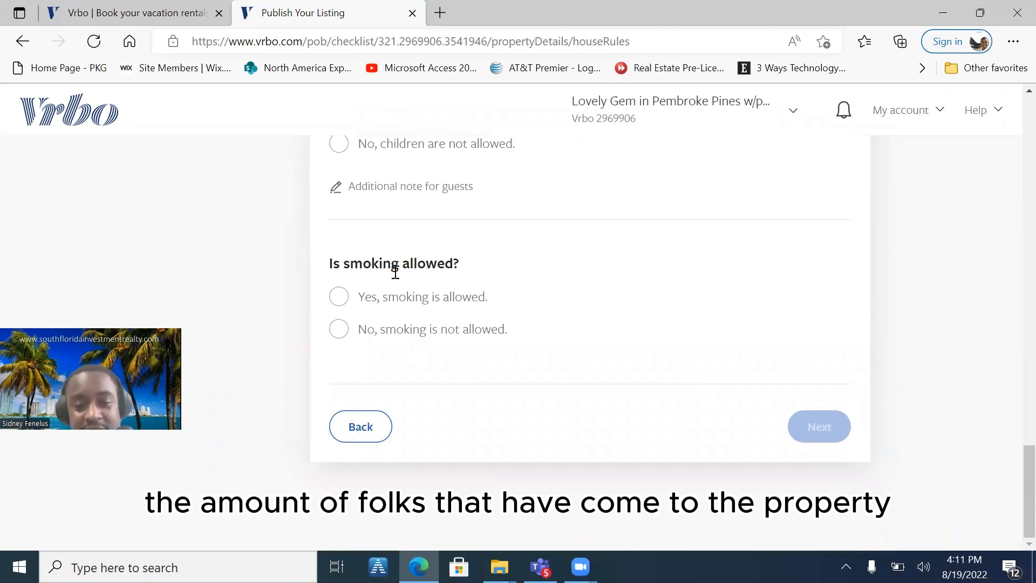
{"action": "left_click", "coordinate": [340, 330]}
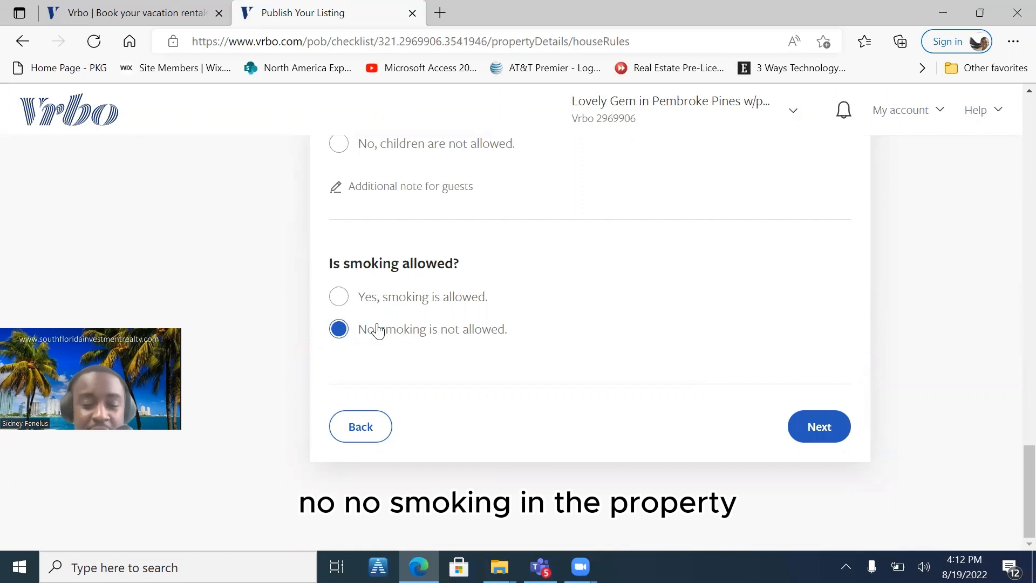
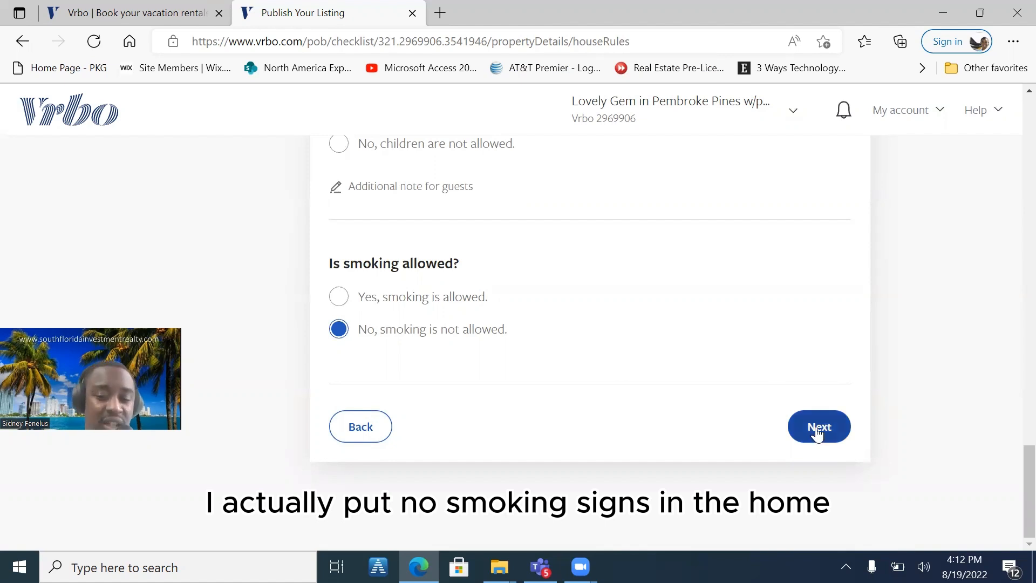
{"action": "left_click", "coordinate": [837, 431]}
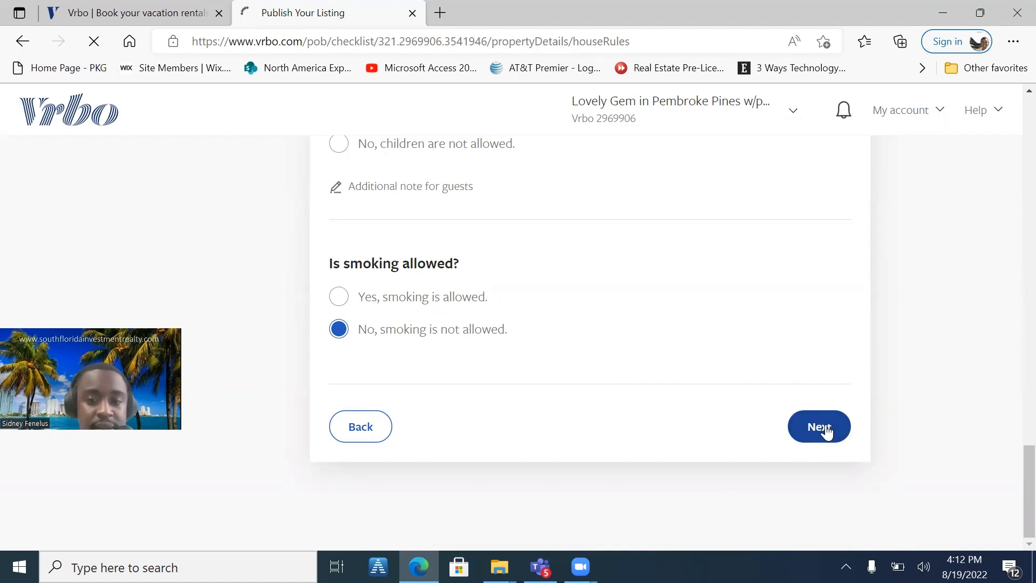
{"action": "left_click_drag", "start_coordinate": [1012, 474], "coordinate": [1010, 259]}
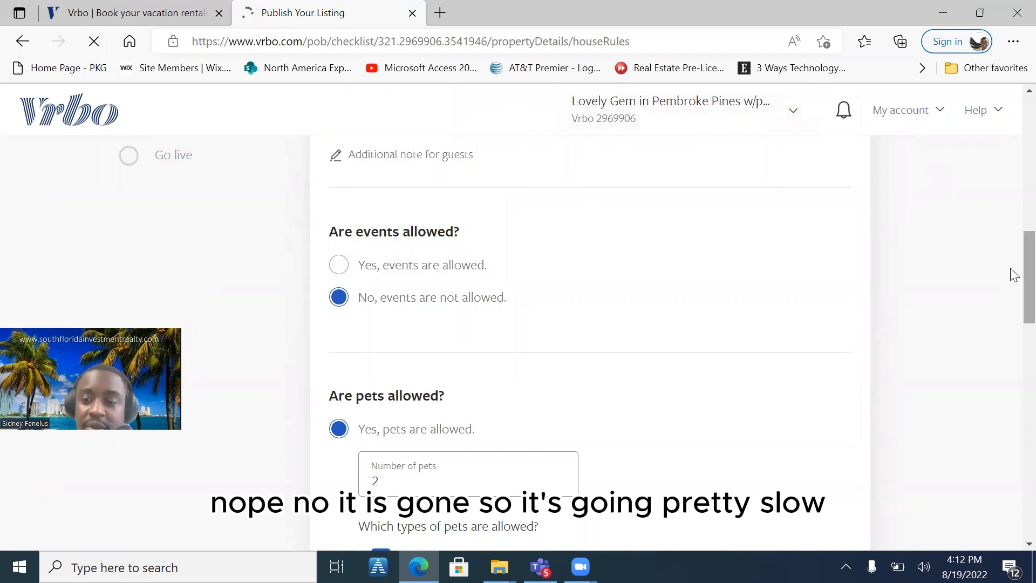
{"action": "left_click_drag", "start_coordinate": [1011, 270], "coordinate": [1014, 504]}
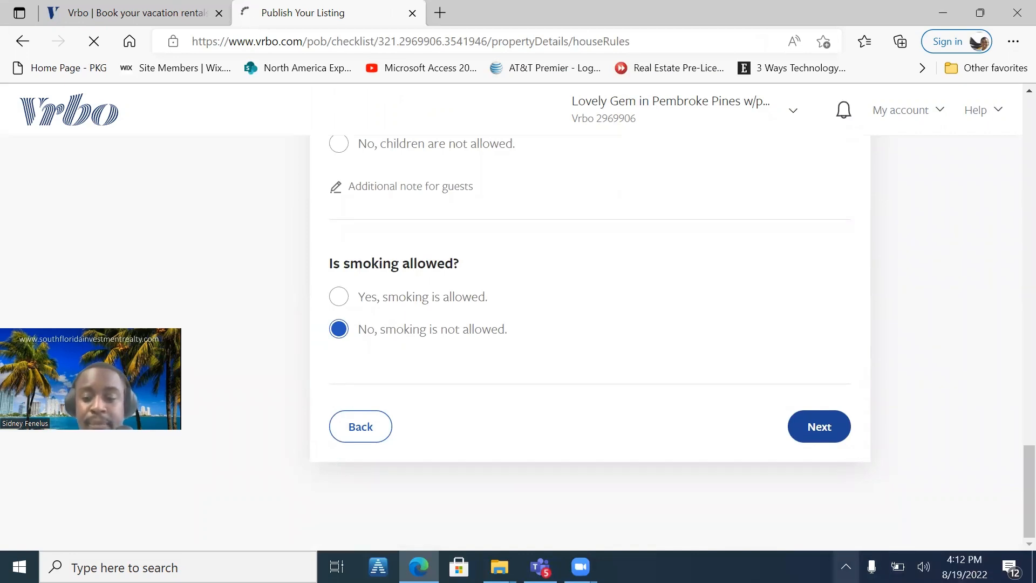
{"action": "left_click", "coordinate": [846, 567]}
{"action": "left_click", "coordinate": [845, 566]}
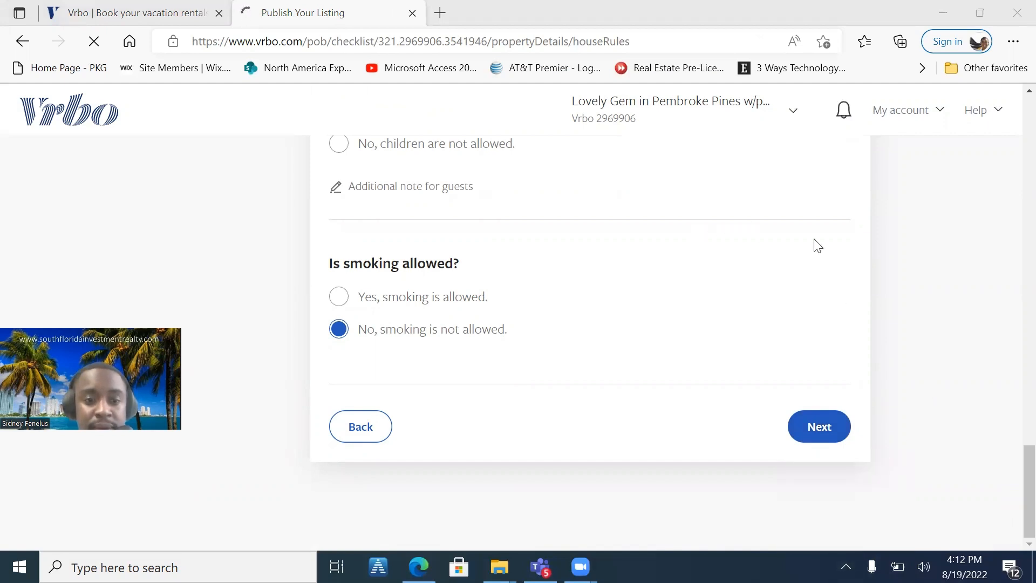
- Try submitting the house rules again and reload the page
{"action": "left_click", "coordinate": [820, 426]}
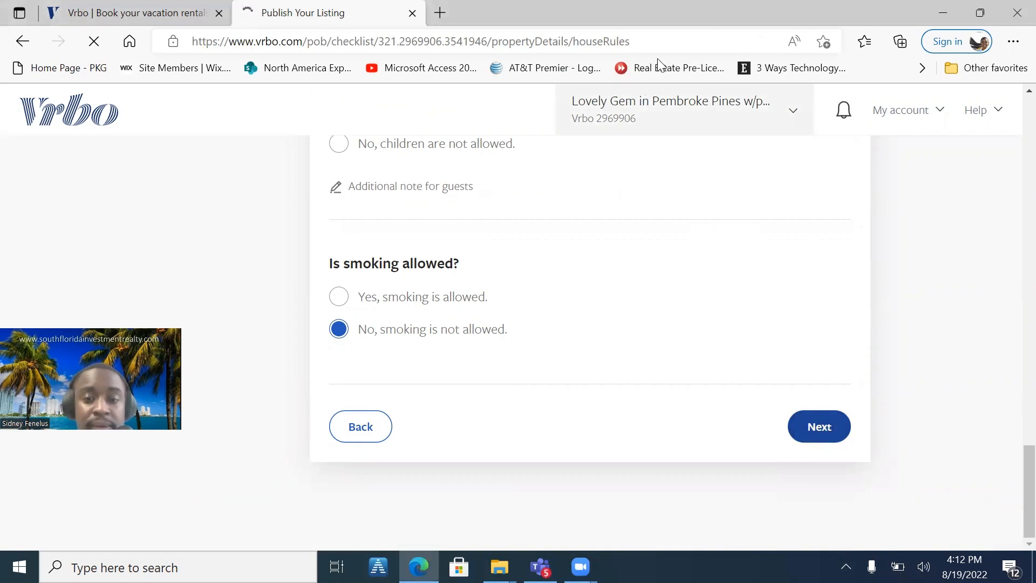
{"action": "left_click", "coordinate": [661, 41]}
{"action": "key", "text": "Return"}
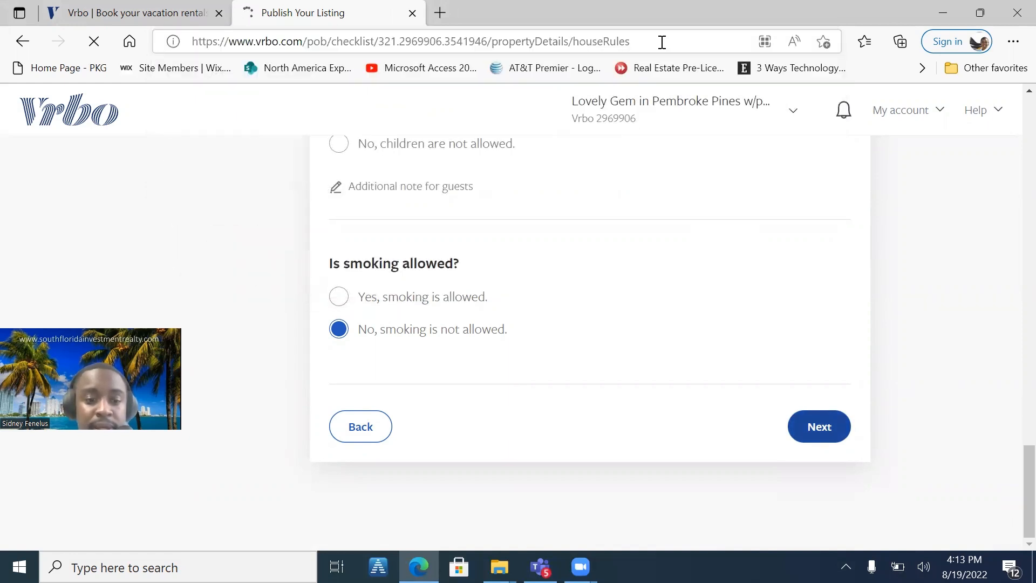
{"action": "left_click", "coordinate": [473, 46]}
{"action": "key", "text": "Return"}
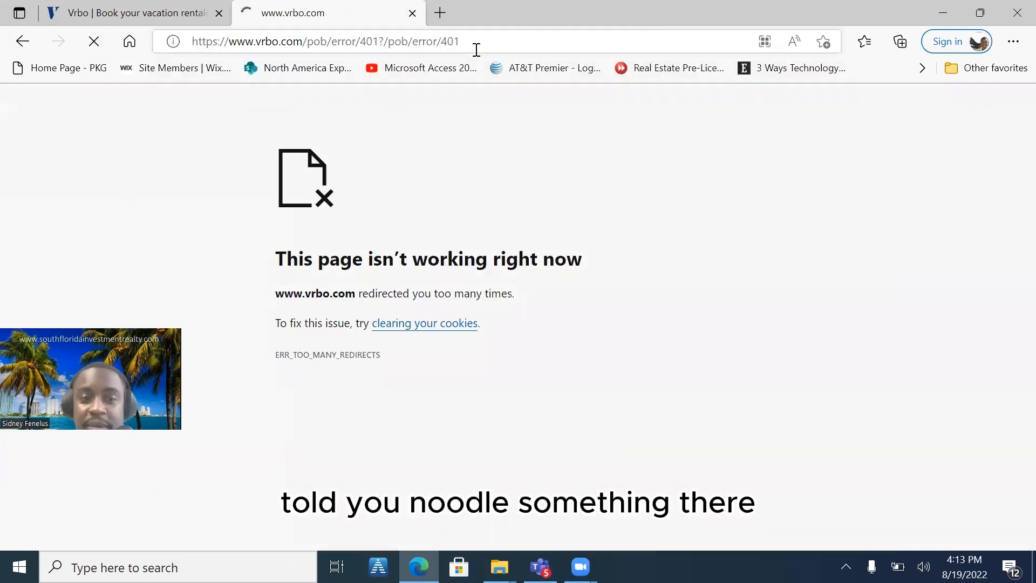
- Disconnect from the current Wi-Fi network and start reconnecting to it
{"action": "left_click", "coordinate": [845, 566]}
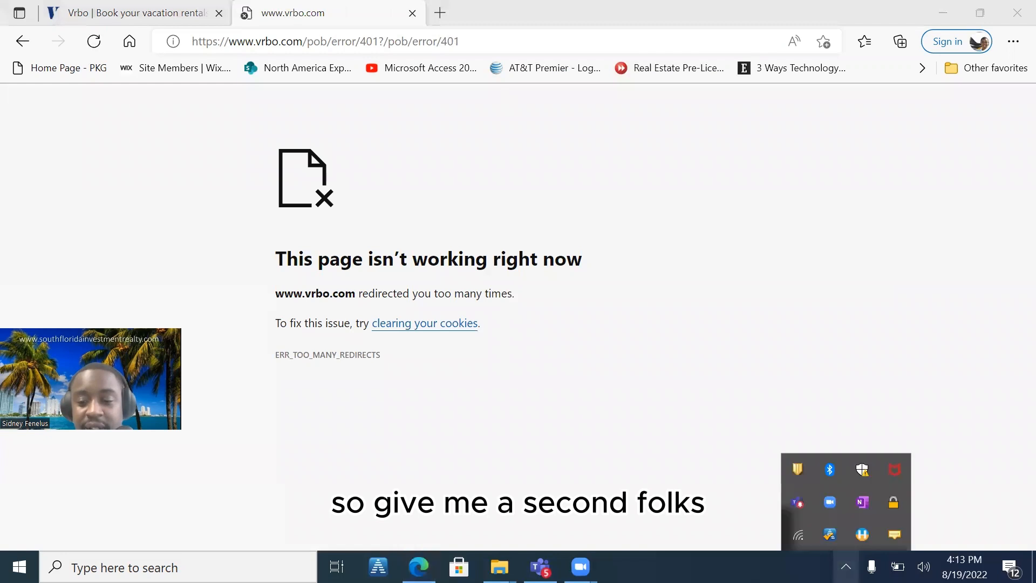
{"action": "left_click", "coordinate": [797, 537]}
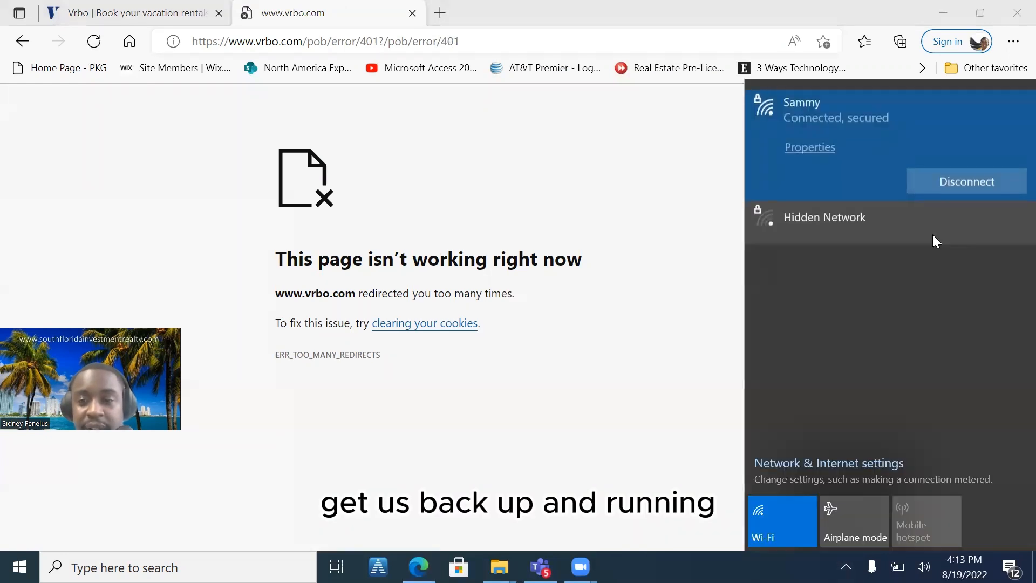
{"action": "left_click", "coordinate": [953, 178]}
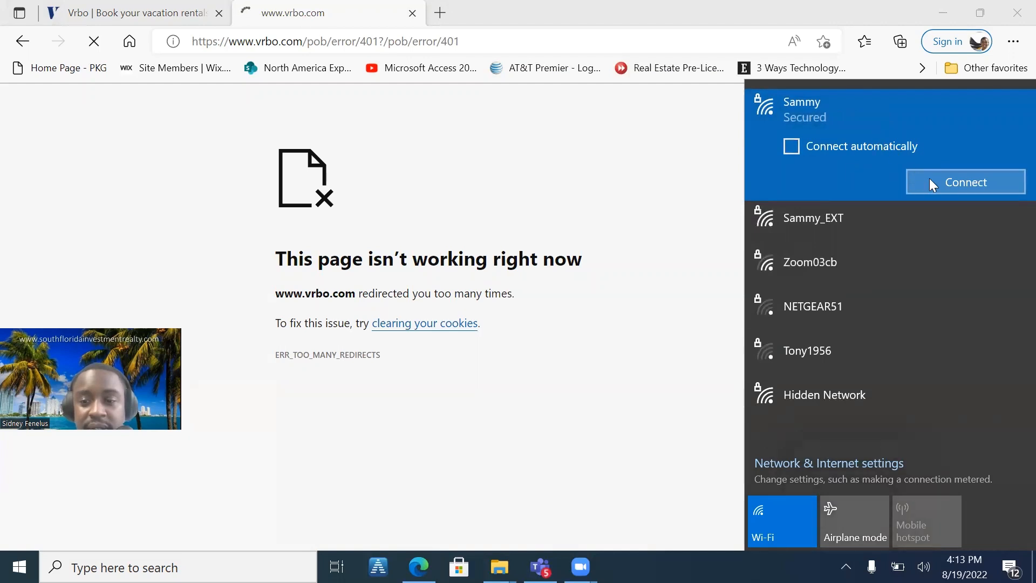
{"action": "left_click", "coordinate": [927, 178]}
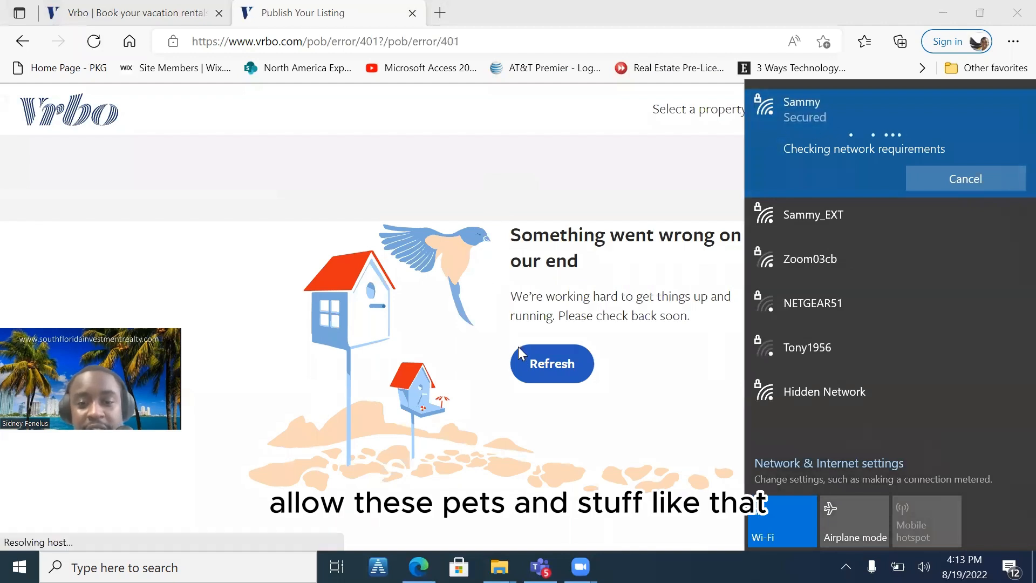
- Refresh the Vrbo error page to return to the all properties dashboard and look through it
{"action": "left_click", "coordinate": [539, 367]}
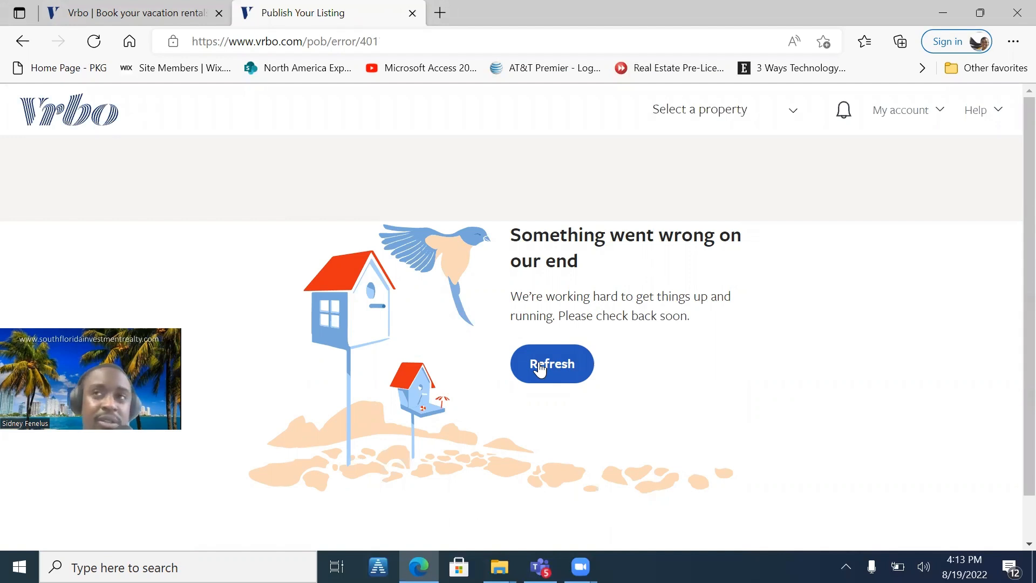
{"action": "left_click", "coordinate": [539, 364]}
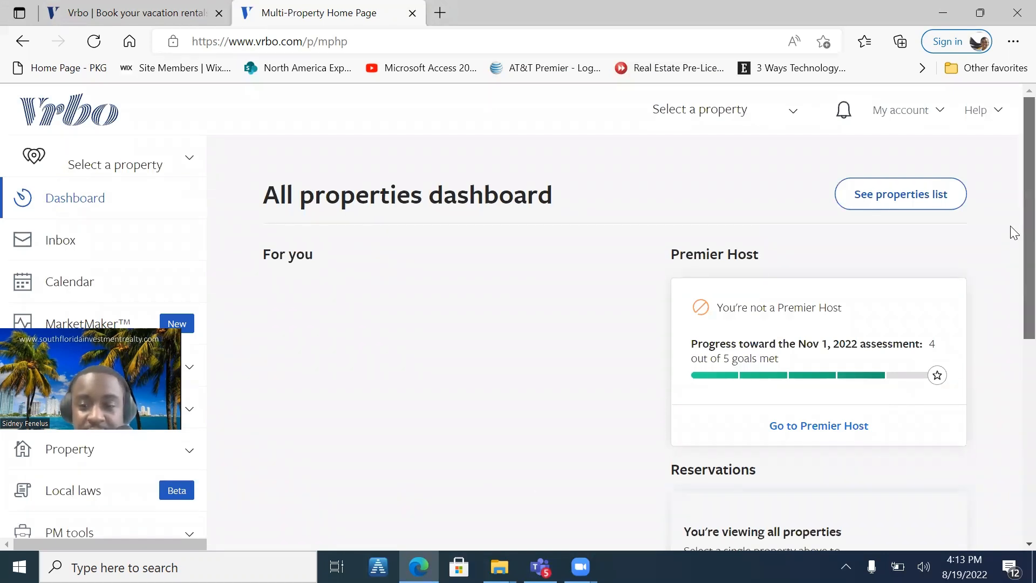
{"action": "scroll", "coordinate": [1011, 232], "scroll_direction": "down", "scroll_amount": 5}
{"action": "scroll", "coordinate": [1008, 426], "scroll_direction": "down", "scroll_amount": 1}
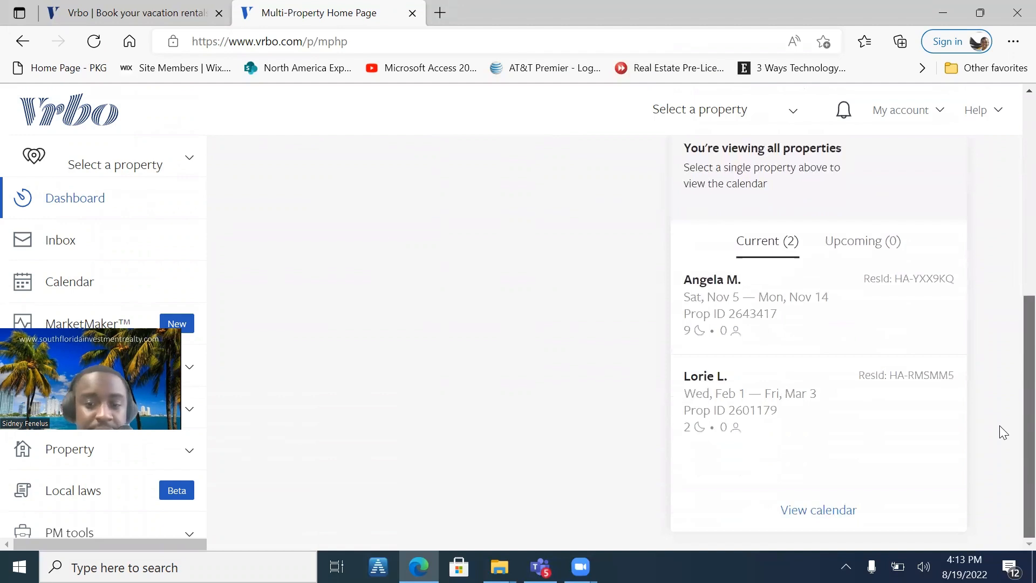
{"action": "scroll", "coordinate": [981, 353], "scroll_direction": "up", "scroll_amount": 2}
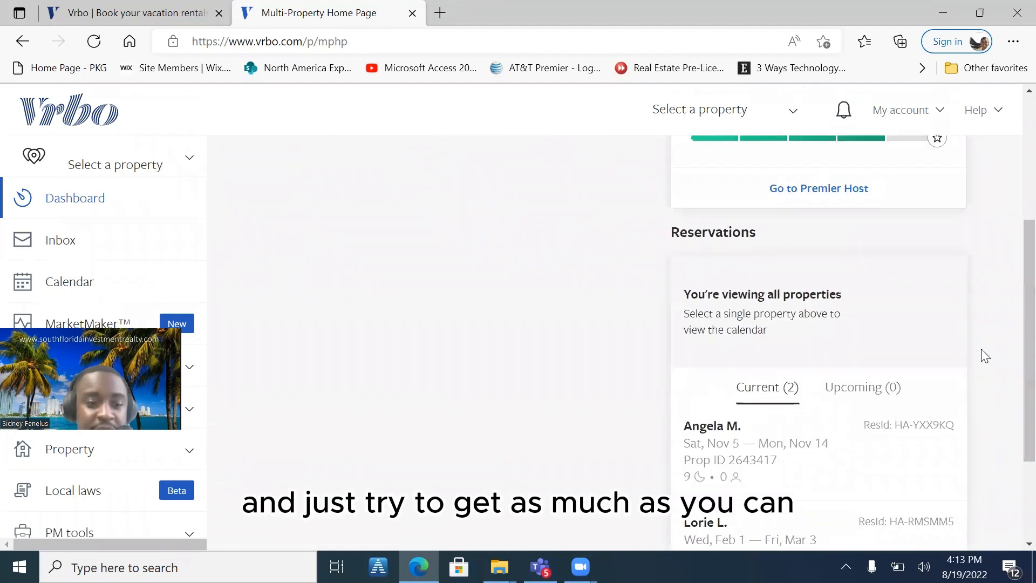
- Open the "Lovely Gem in Pembroke Pines" property and retry loading its page
{"action": "left_click", "coordinate": [158, 167]}
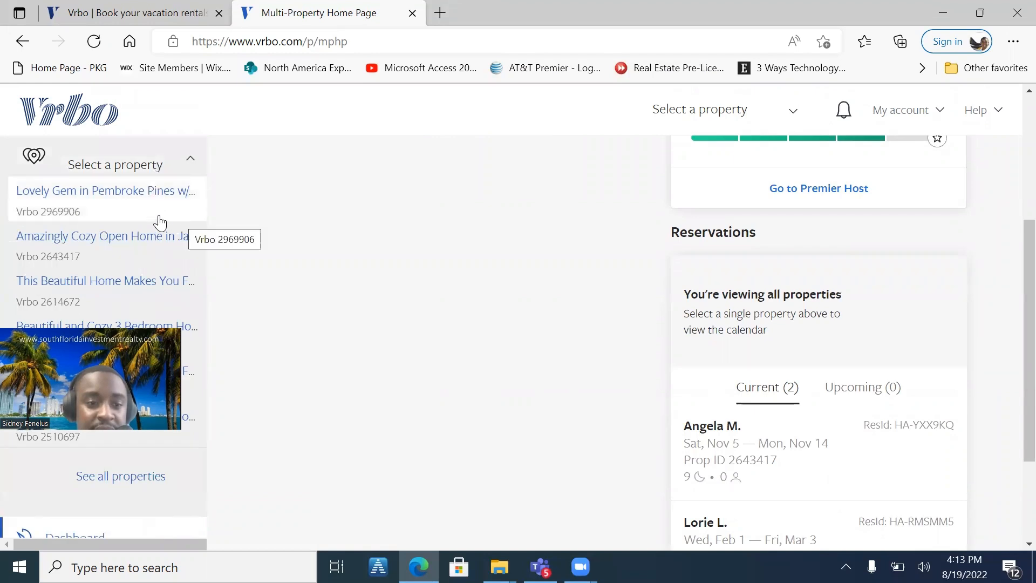
{"action": "left_click", "coordinate": [135, 209]}
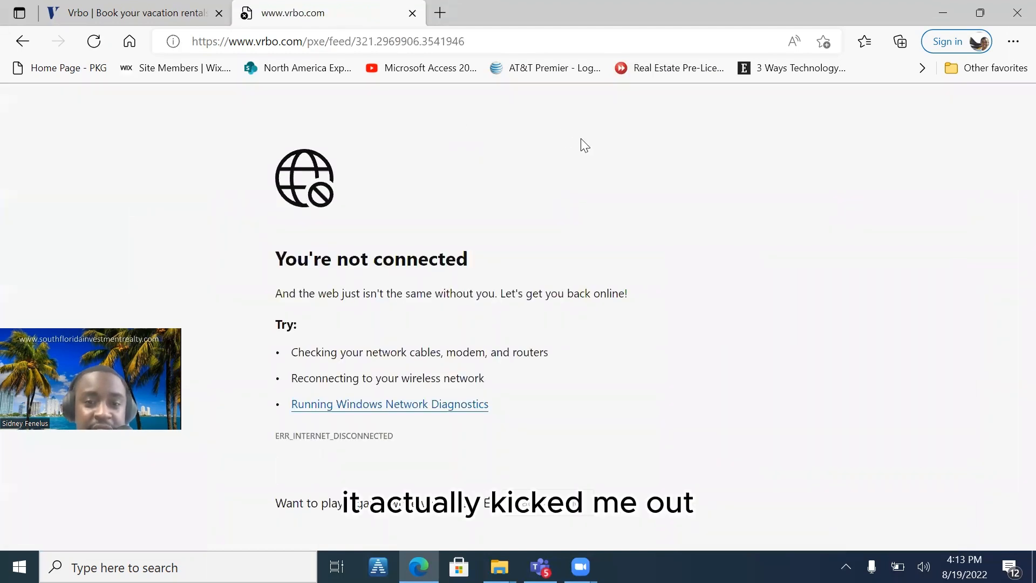
{"action": "left_click", "coordinate": [521, 42]}
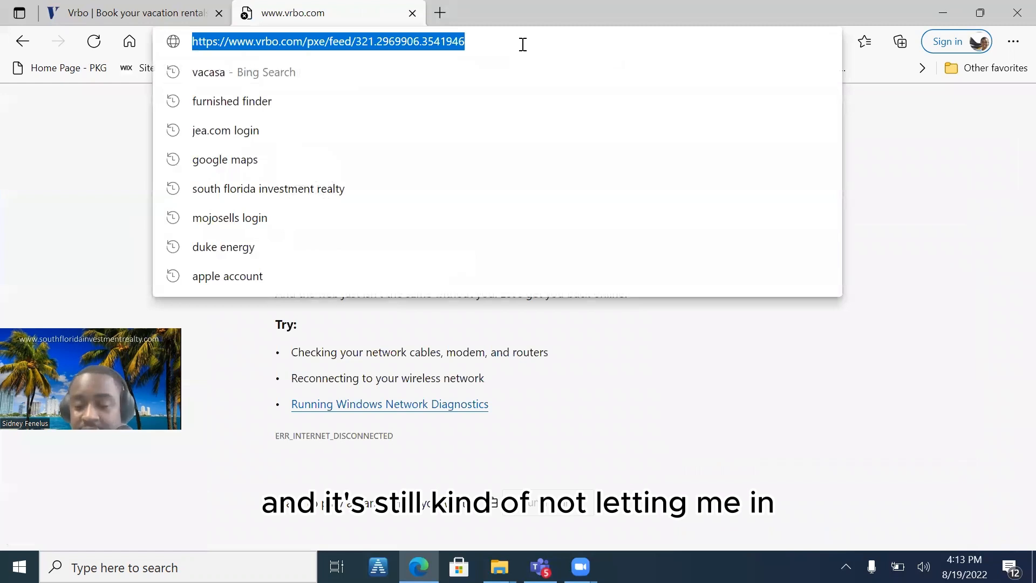
{"action": "key", "text": "Return"}
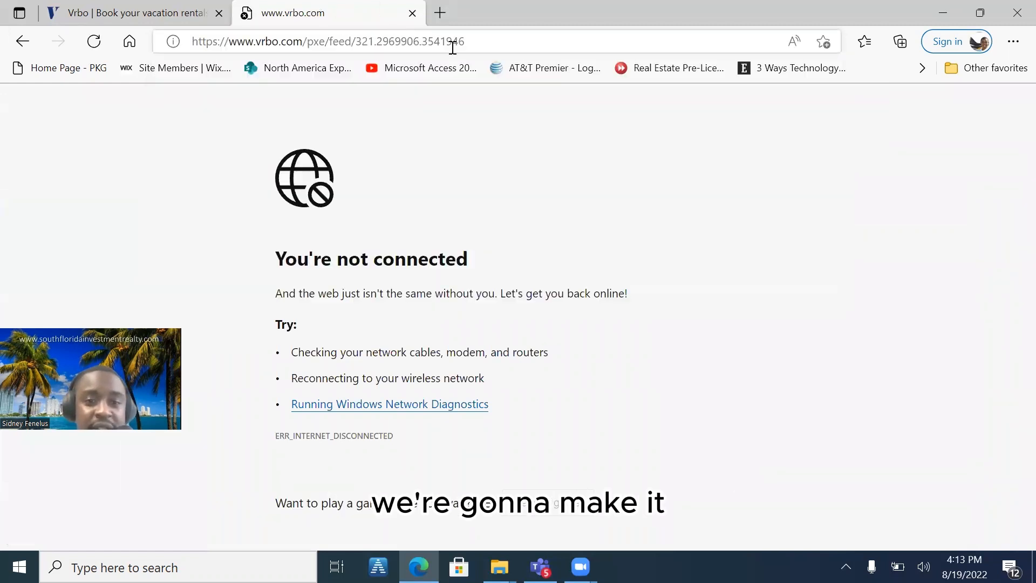
{"action": "left_click", "coordinate": [475, 44]}
{"action": "key", "text": "Return"}
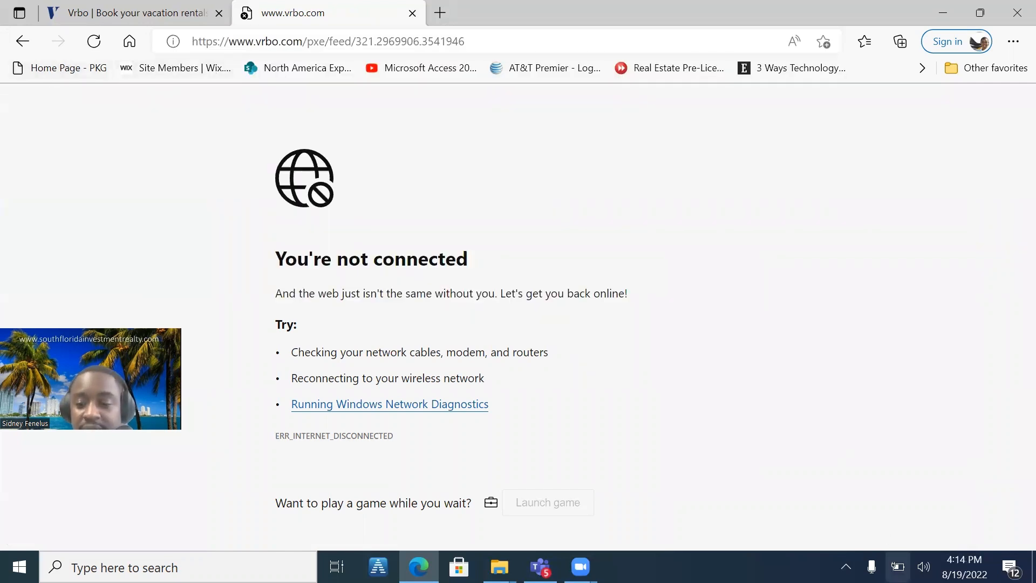
- Reconnect to the previously used Wi-Fi network and return to the listing's publishing checklist
{"action": "left_click", "coordinate": [846, 566]}
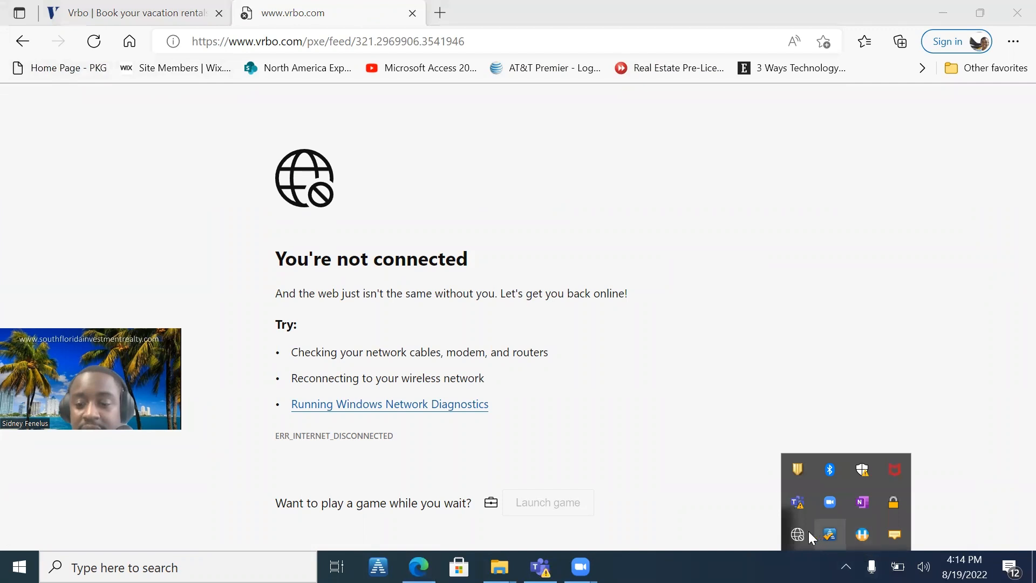
{"action": "left_click", "coordinate": [797, 534]}
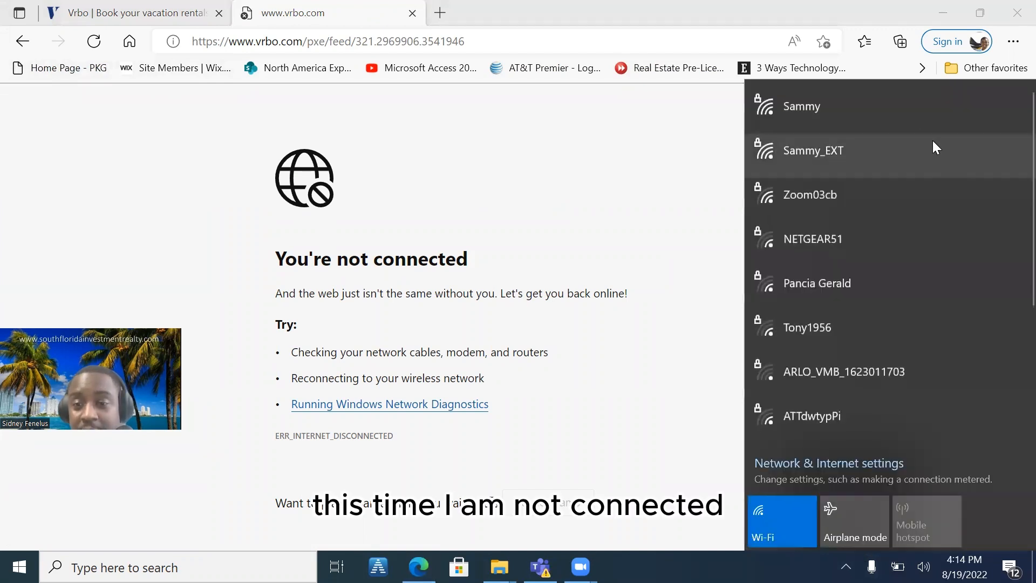
{"action": "left_click", "coordinate": [905, 122]}
{"action": "left_click", "coordinate": [952, 185]}
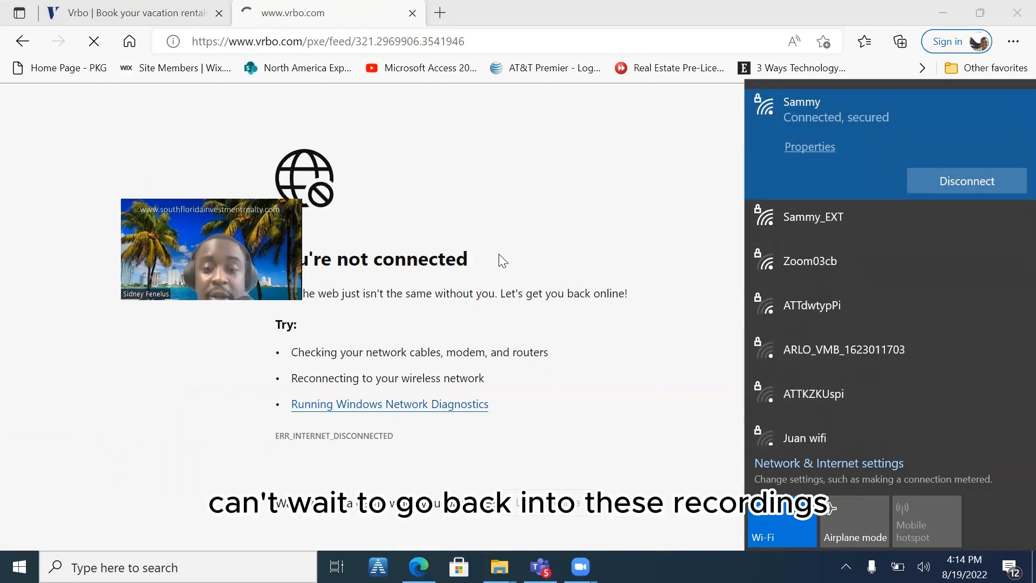
{"action": "left_click", "coordinate": [559, 100]}
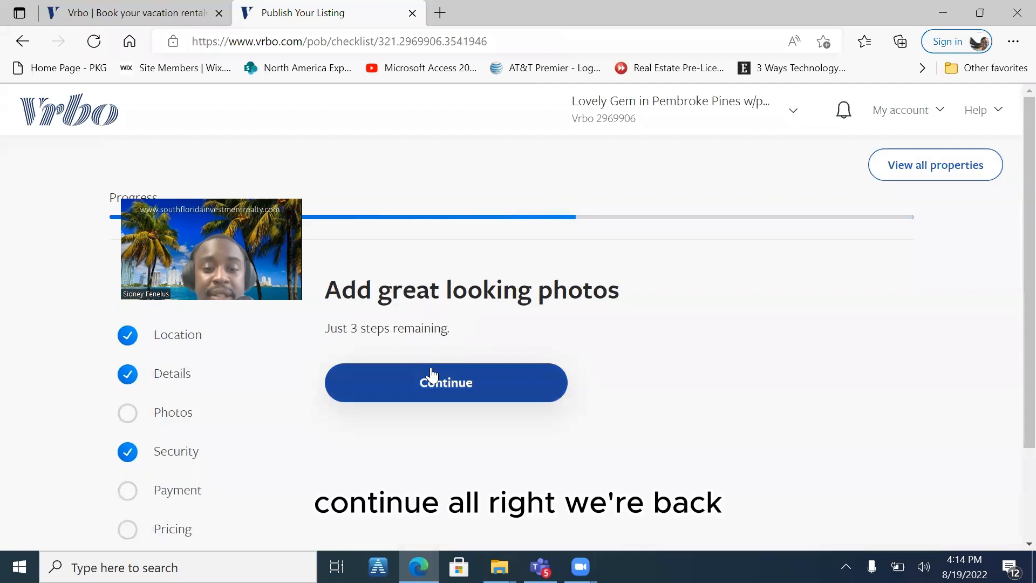
- Continue to the listing's photo section and read through its photo requirements
{"action": "left_click", "coordinate": [432, 374]}
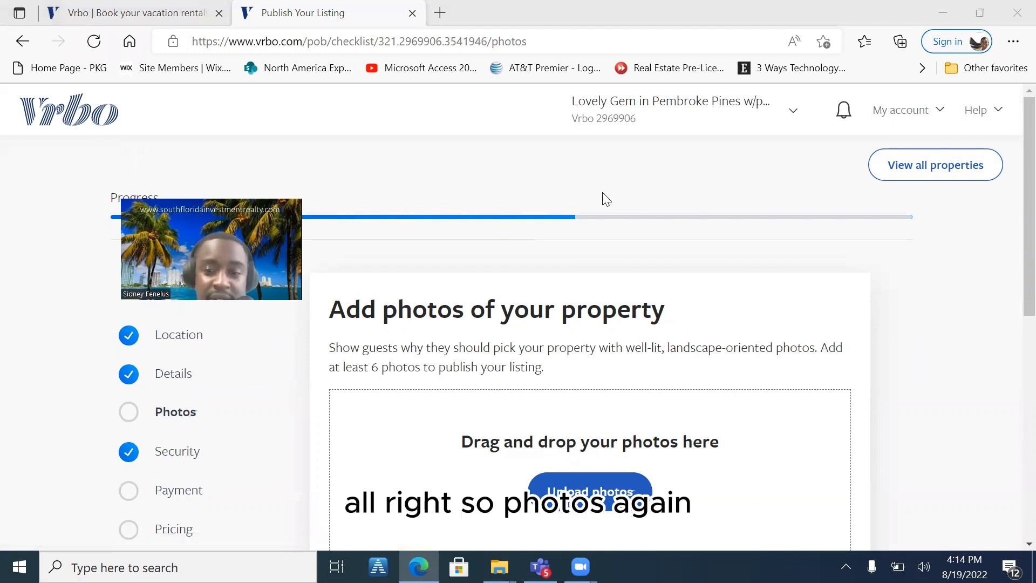
{"action": "left_click", "coordinate": [1010, 300]}
{"action": "scroll", "coordinate": [1011, 334], "scroll_direction": "down", "scroll_amount": 3}
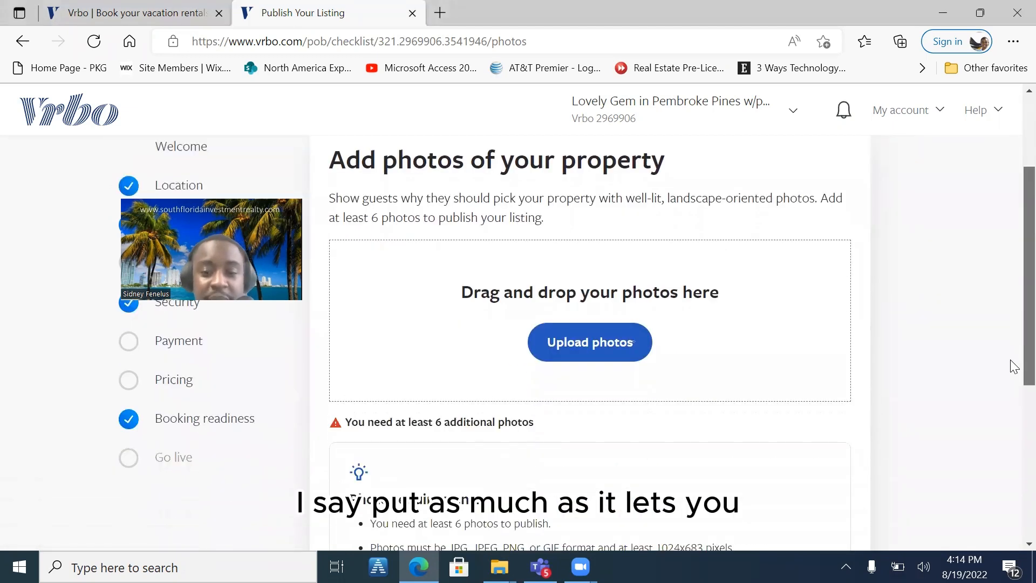
{"action": "scroll", "coordinate": [1012, 374], "scroll_direction": "down", "scroll_amount": 1}
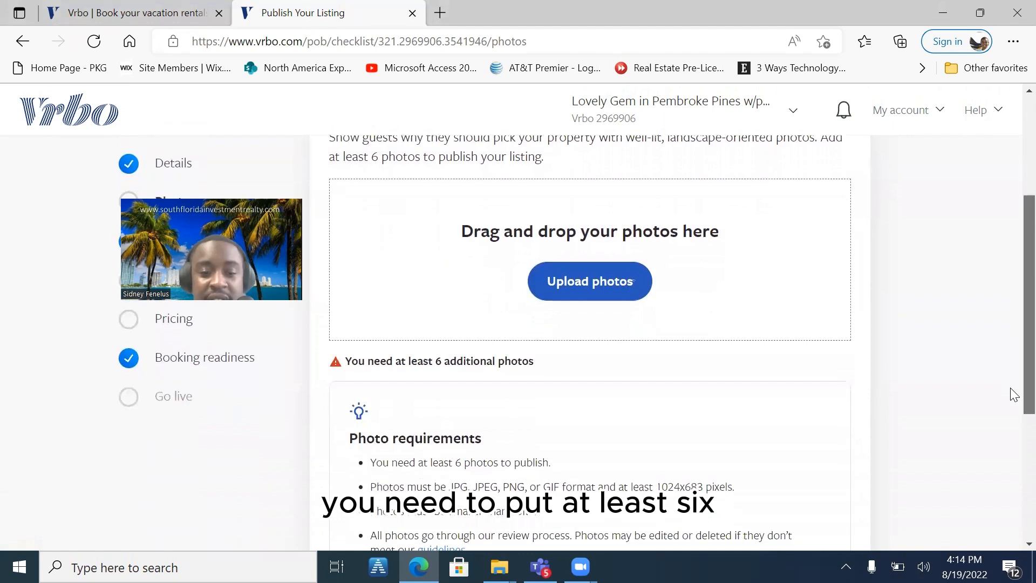
{"action": "scroll", "coordinate": [1014, 397], "scroll_direction": "down", "scroll_amount": 1}
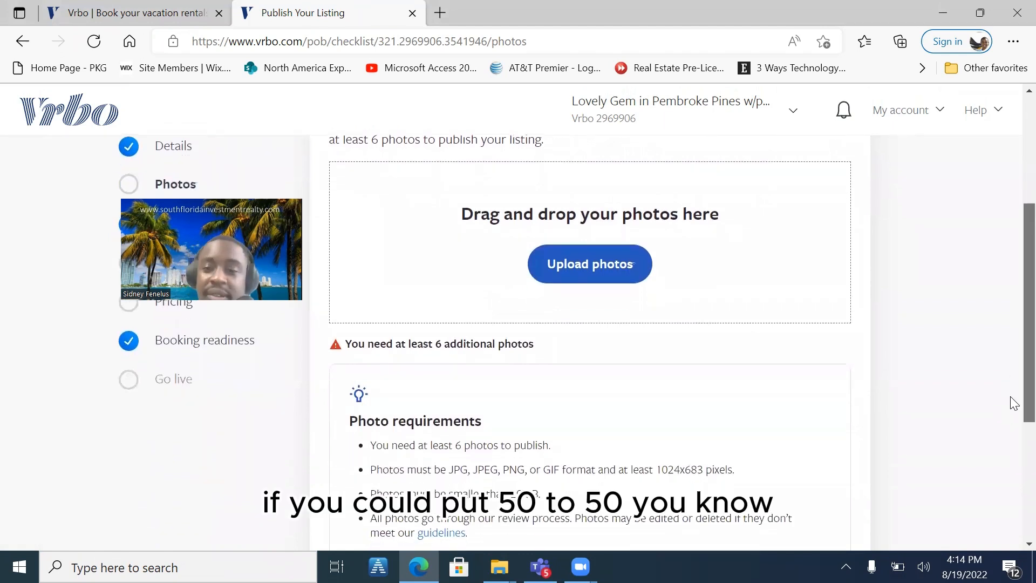
{"action": "scroll", "coordinate": [1012, 399], "scroll_direction": "up", "scroll_amount": 1}
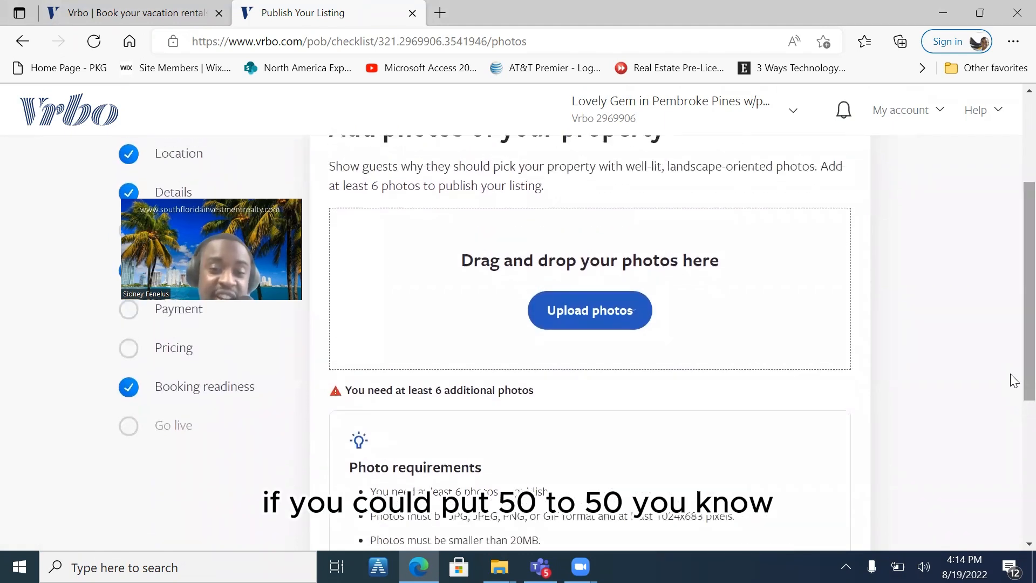
- Start a photo upload and browse to the Lifestyle International Realty folder on the Desktop
{"action": "left_click", "coordinate": [570, 321]}
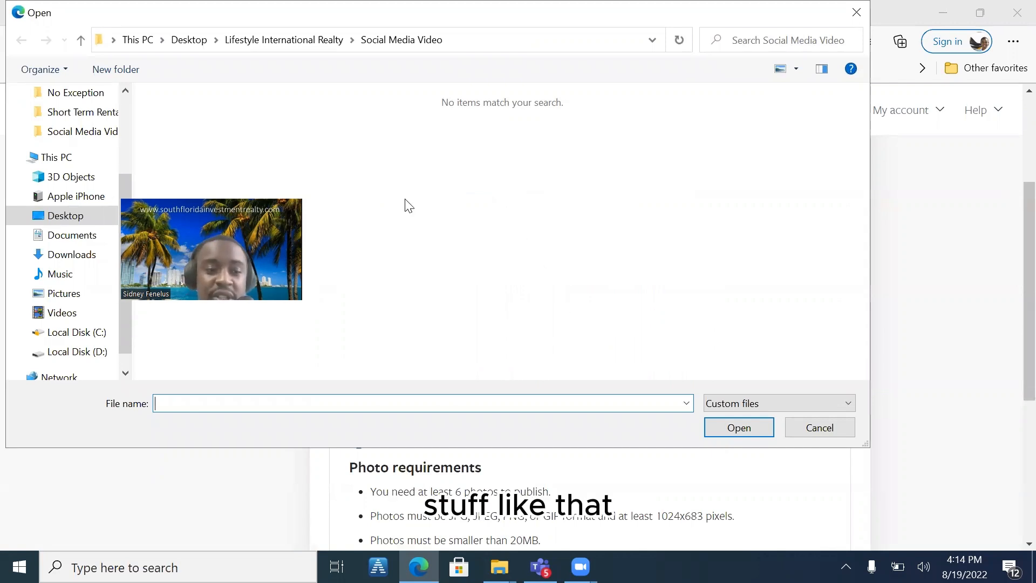
{"action": "left_click_drag", "start_coordinate": [125, 189], "coordinate": [126, 132]}
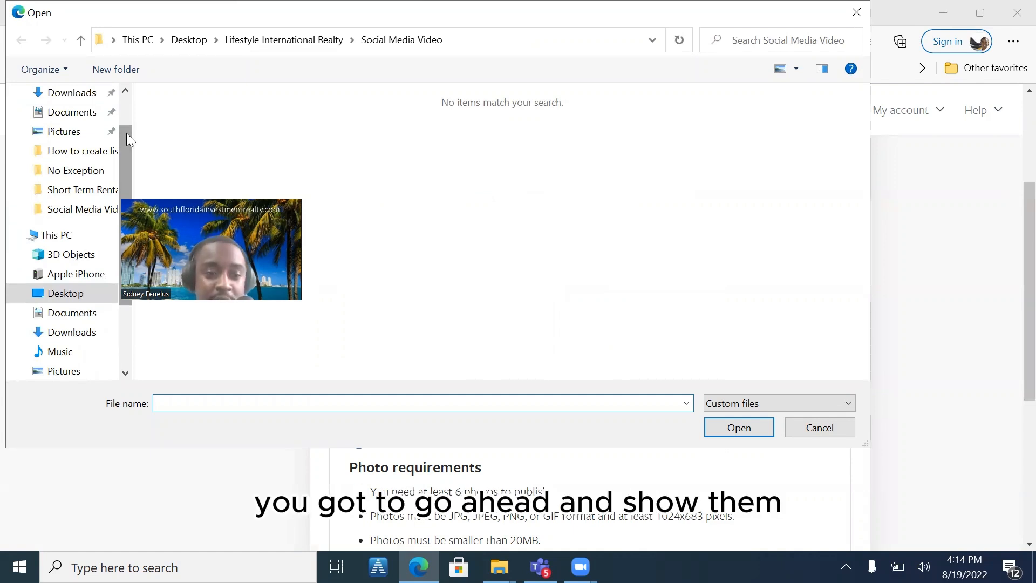
{"action": "left_click_drag", "start_coordinate": [126, 133], "coordinate": [127, 105]}
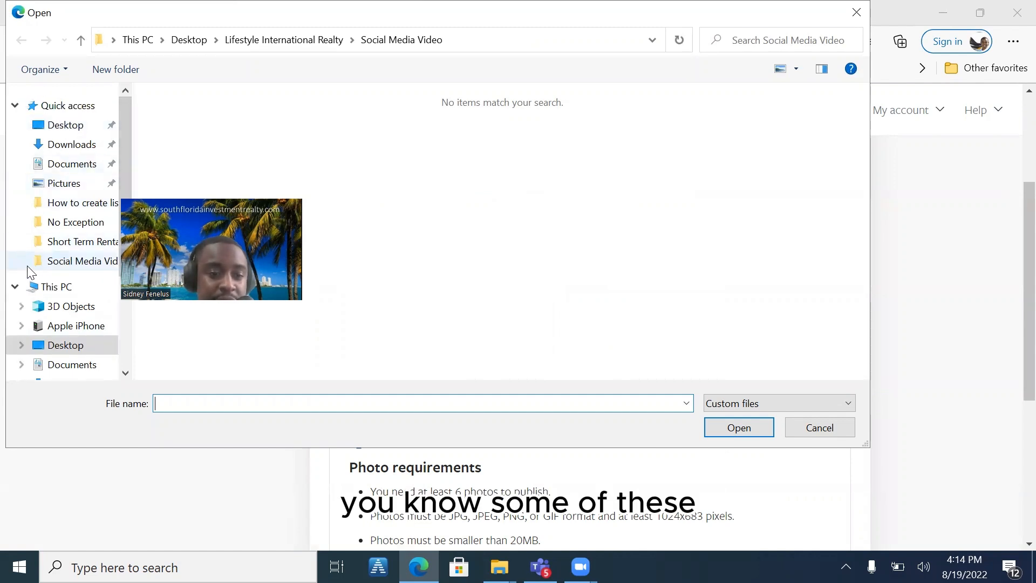
{"action": "left_click", "coordinate": [82, 243]}
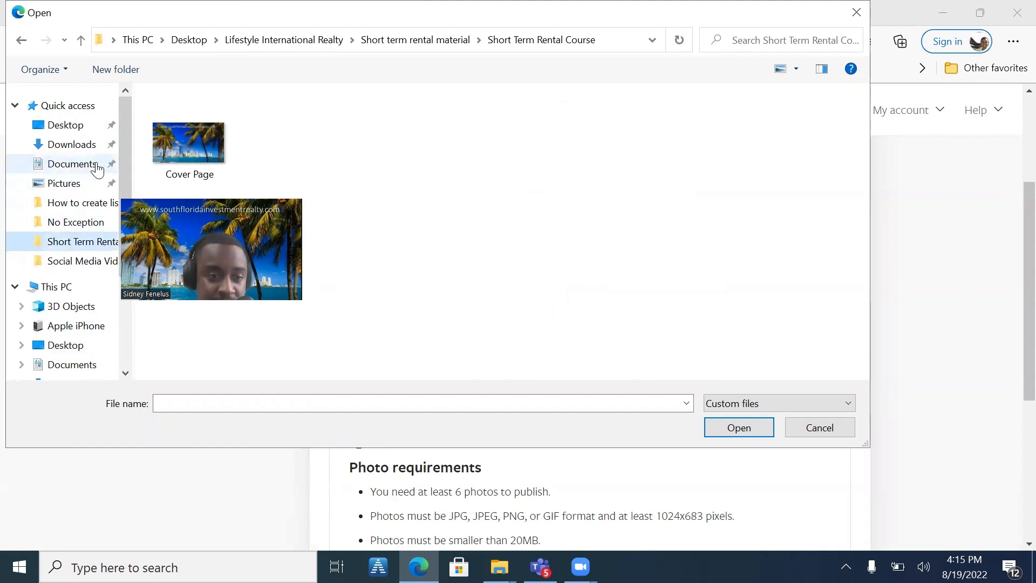
{"action": "left_click", "coordinate": [61, 130]}
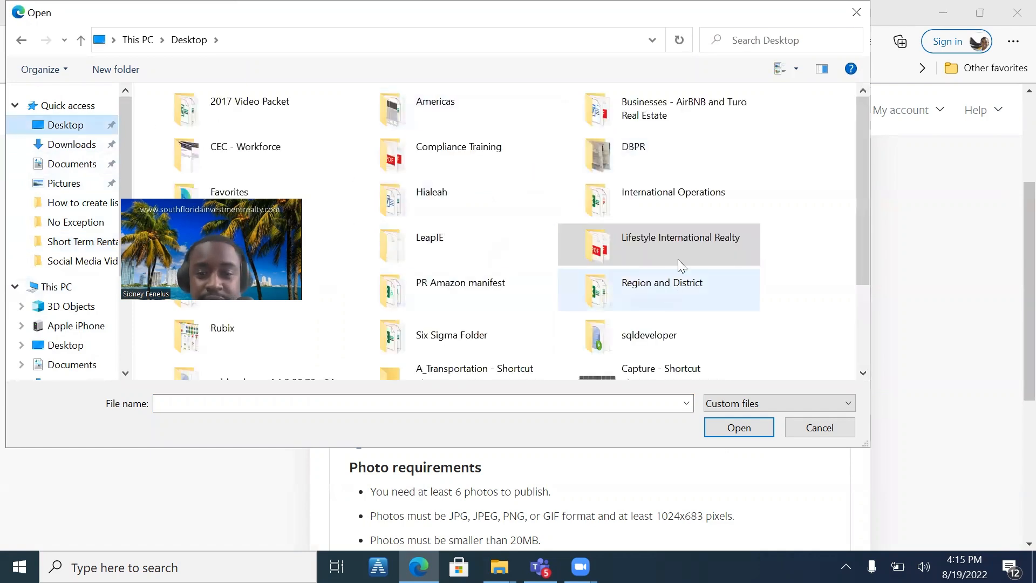
{"action": "double_click", "coordinate": [679, 256]}
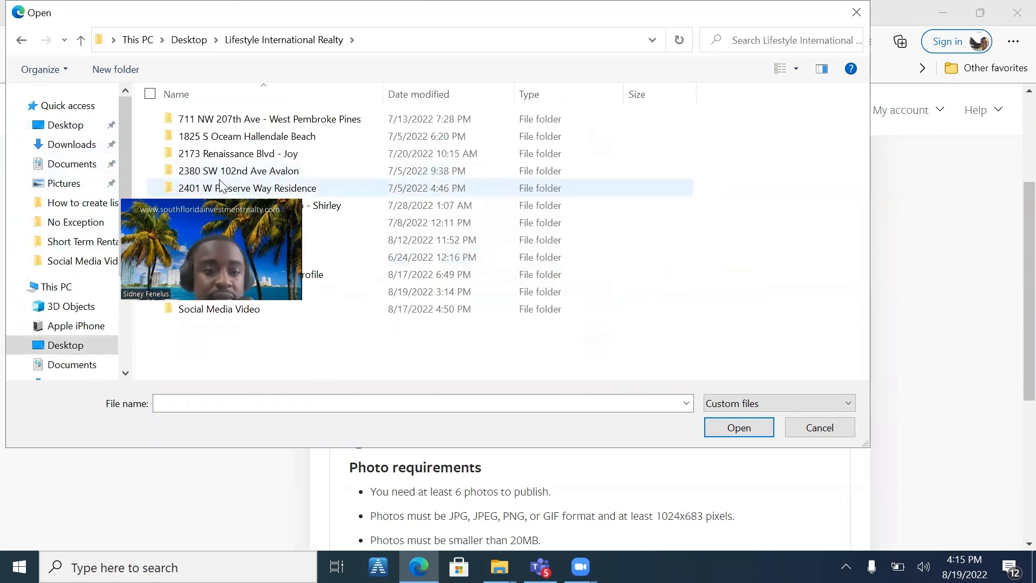
- Check the Hallendale Beach and Preserve Way property folders for photos, and open the Kismet property folder
{"action": "left_click", "coordinate": [205, 136]}
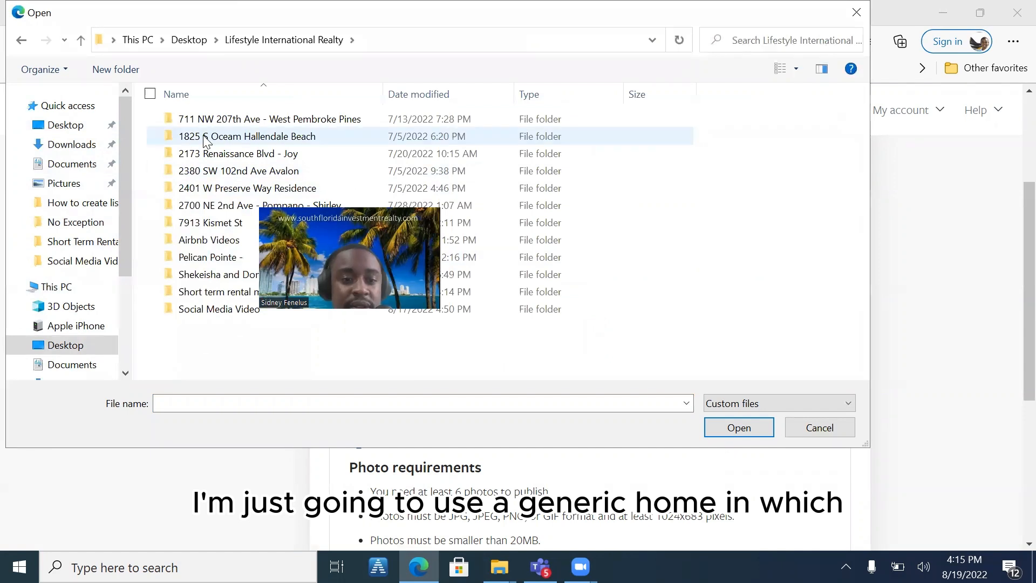
{"action": "double_click", "coordinate": [221, 135]}
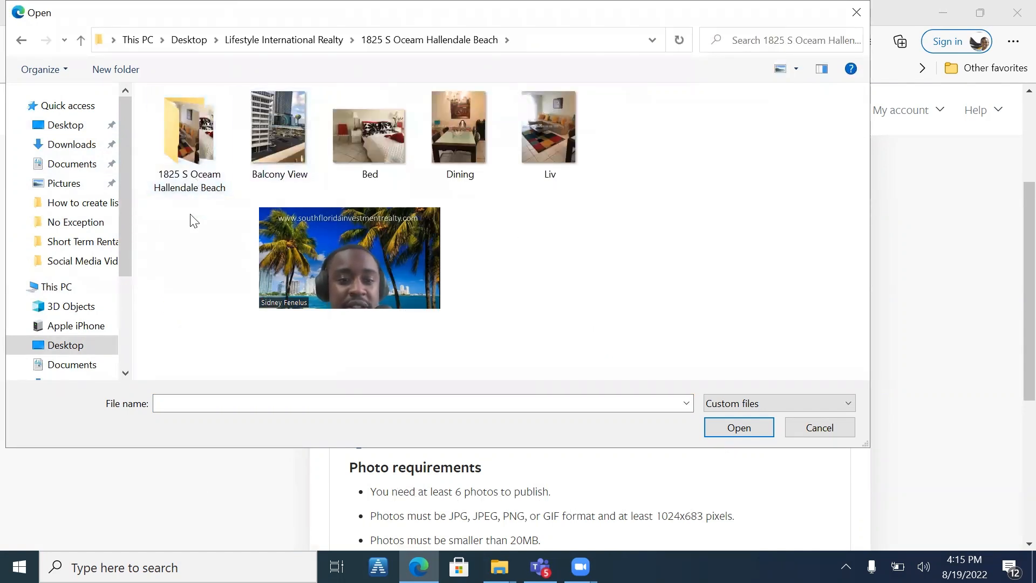
{"action": "left_click", "coordinate": [322, 41]}
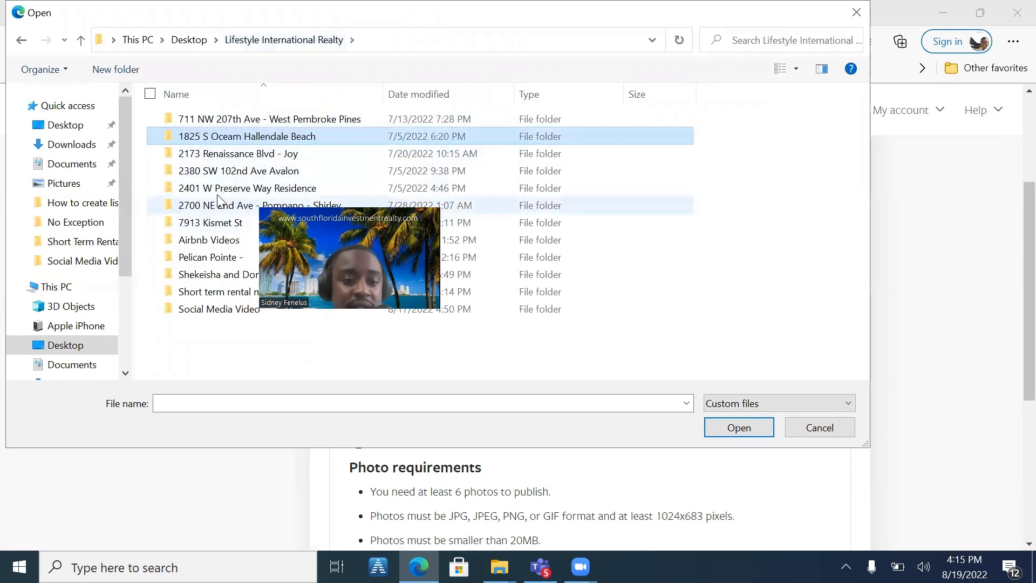
{"action": "double_click", "coordinate": [218, 189]}
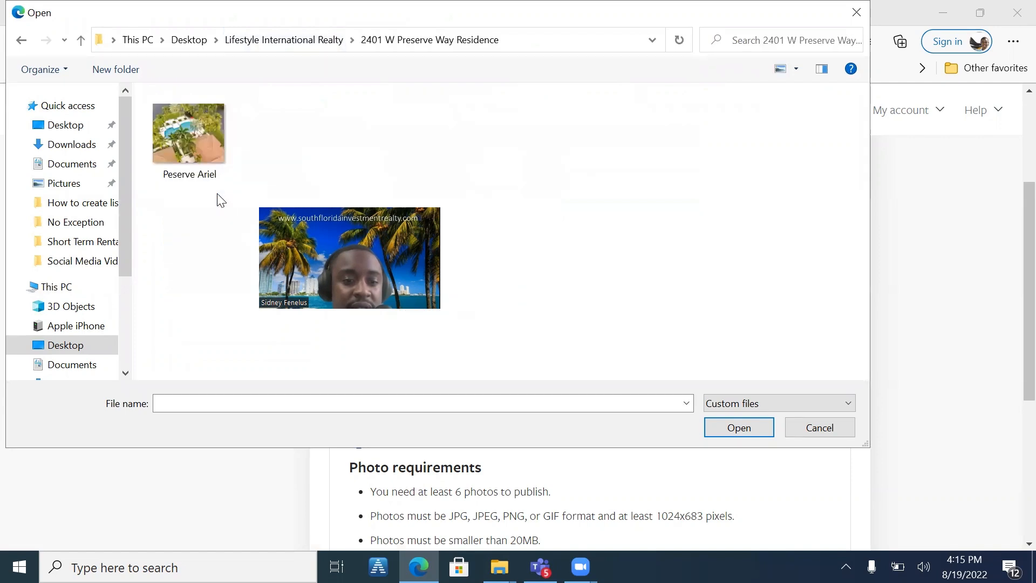
{"action": "left_click", "coordinate": [317, 40]}
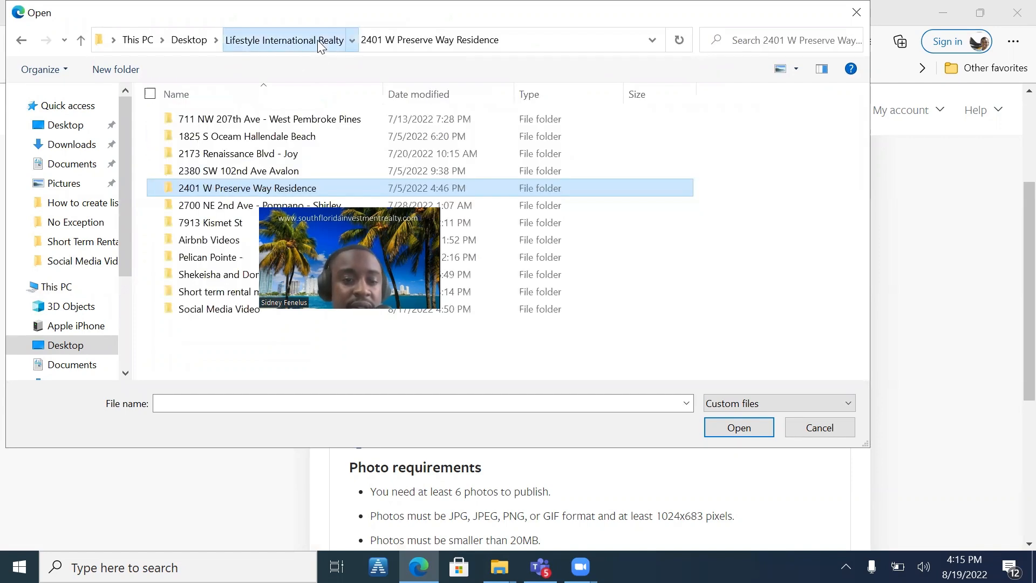
{"action": "double_click", "coordinate": [218, 223]}
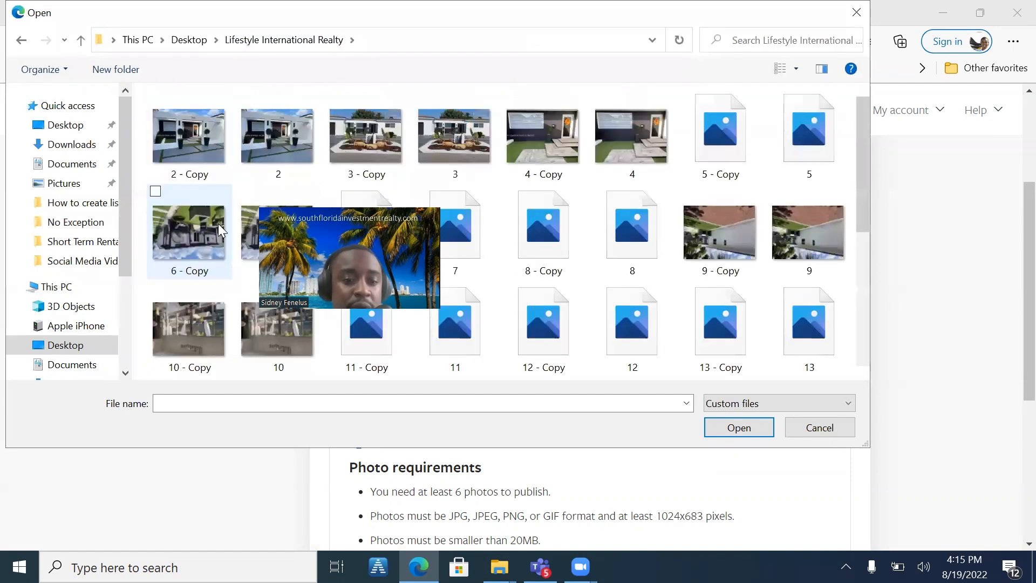
- Select photos 2 - Copy, 3 - Copy, 4, 5 - Copy, 8 - Copy, 9 - Copy, 10, 11 - Copy, 12 - Copy and 13 - Copy together
{"action": "left_click", "coordinate": [173, 136]}
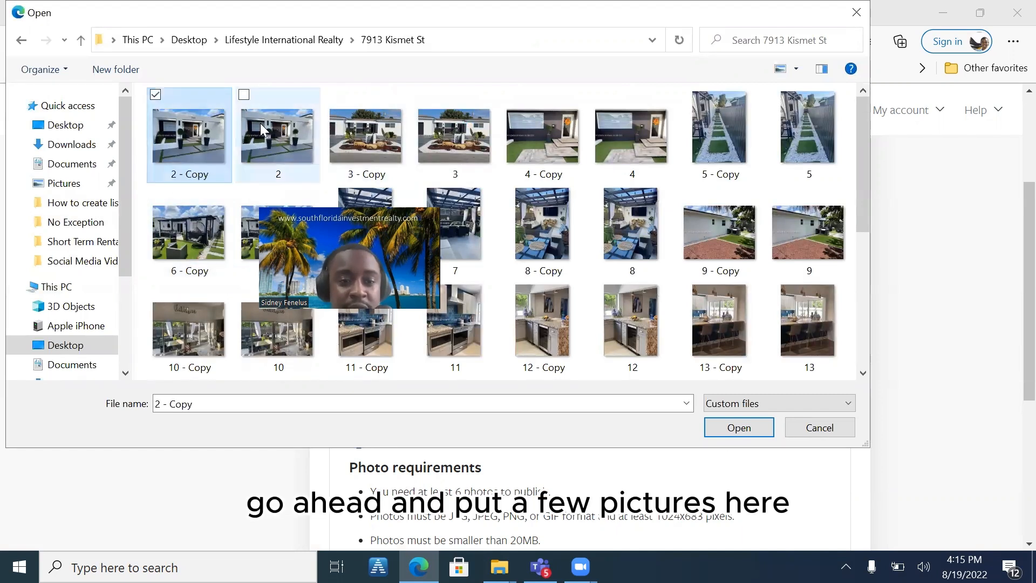
{"action": "left_click", "coordinate": [360, 135], "text": "ctrl"}
{"action": "left_click", "coordinate": [597, 134], "text": "ctrl"}
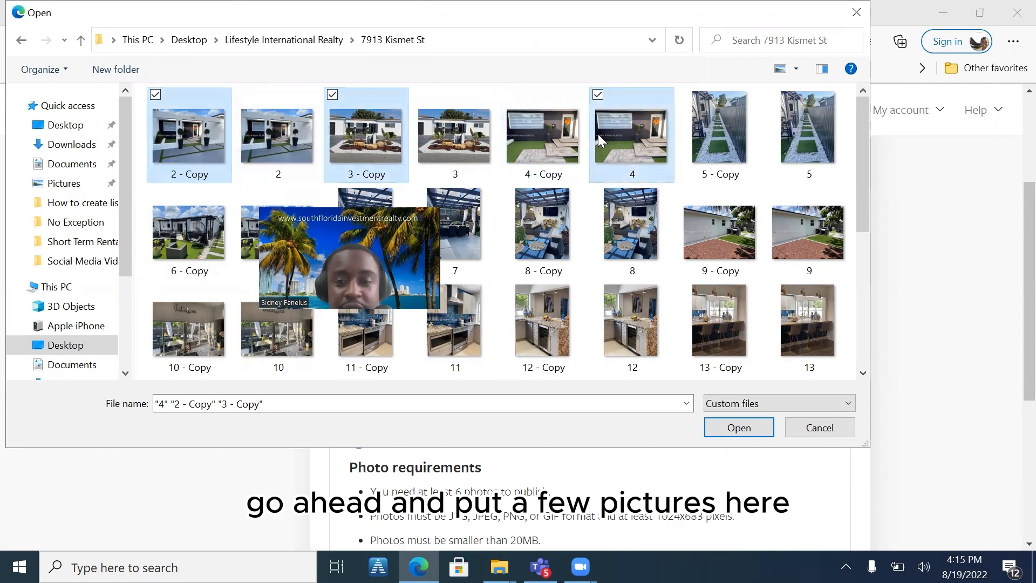
{"action": "left_click", "coordinate": [734, 129], "text": "ctrl"}
{"action": "left_click", "coordinate": [562, 216], "text": "ctrl"}
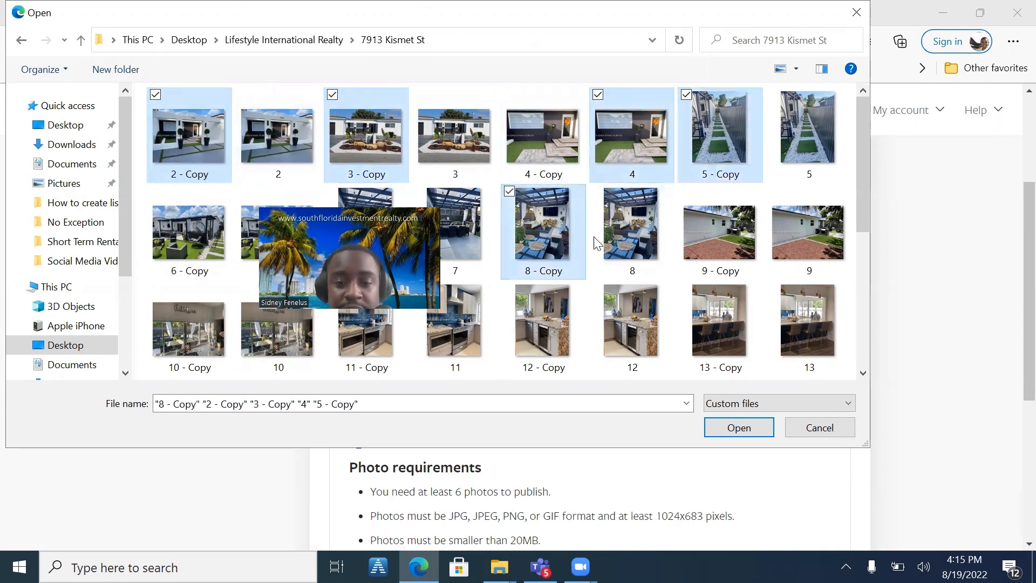
{"action": "left_click", "coordinate": [706, 221], "text": "ctrl"}
{"action": "left_click", "coordinate": [553, 318], "text": "ctrl"}
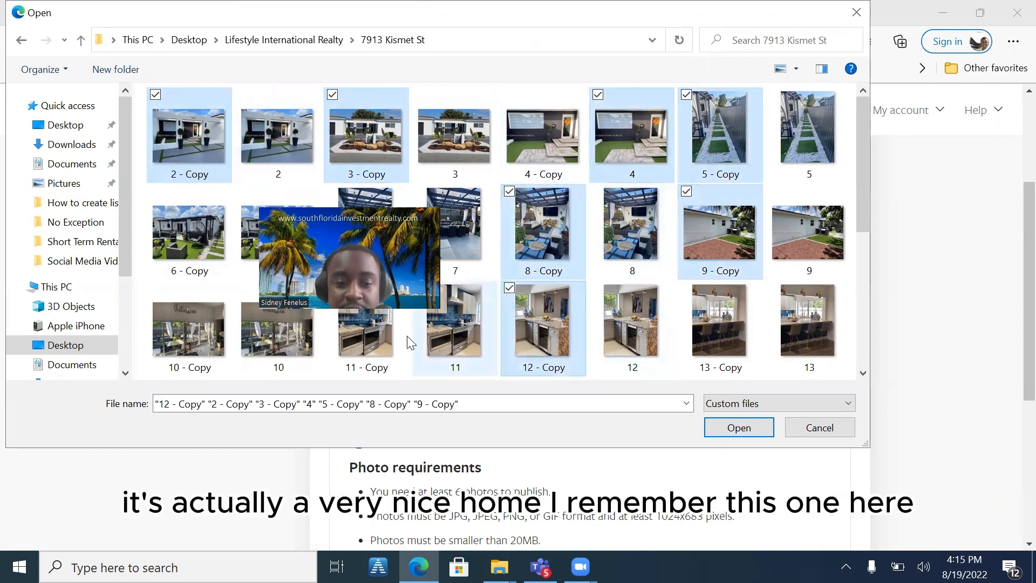
{"action": "left_click", "coordinate": [268, 345], "text": "ctrl"}
{"action": "left_click", "coordinate": [376, 352], "text": "ctrl"}
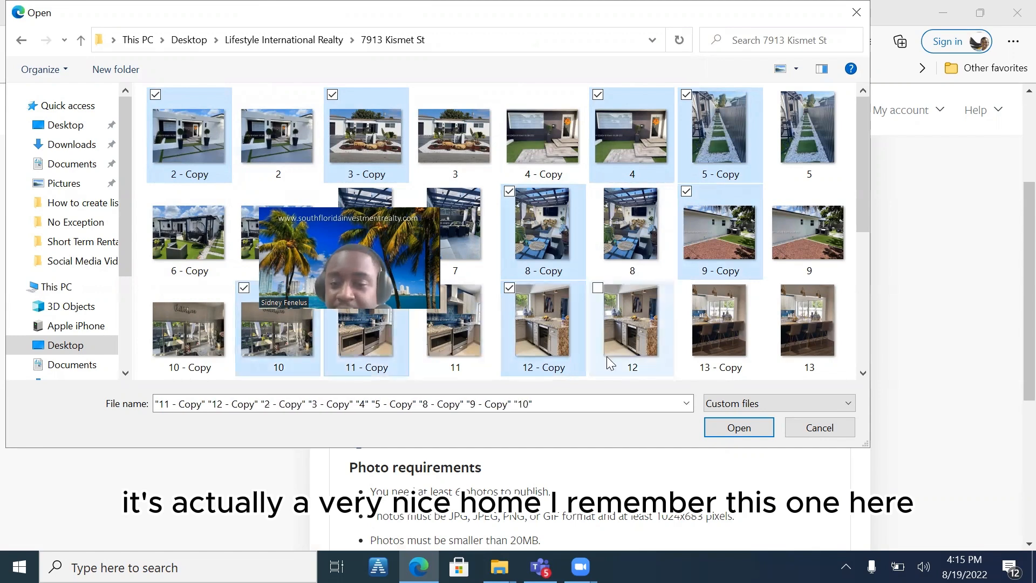
{"action": "left_click", "coordinate": [716, 325], "text": "ctrl"}
- Add photos 21, 28 - Copy and Front to the selection and try to upload all selected photos to the listing
{"action": "left_click_drag", "start_coordinate": [864, 190], "coordinate": [864, 295]}
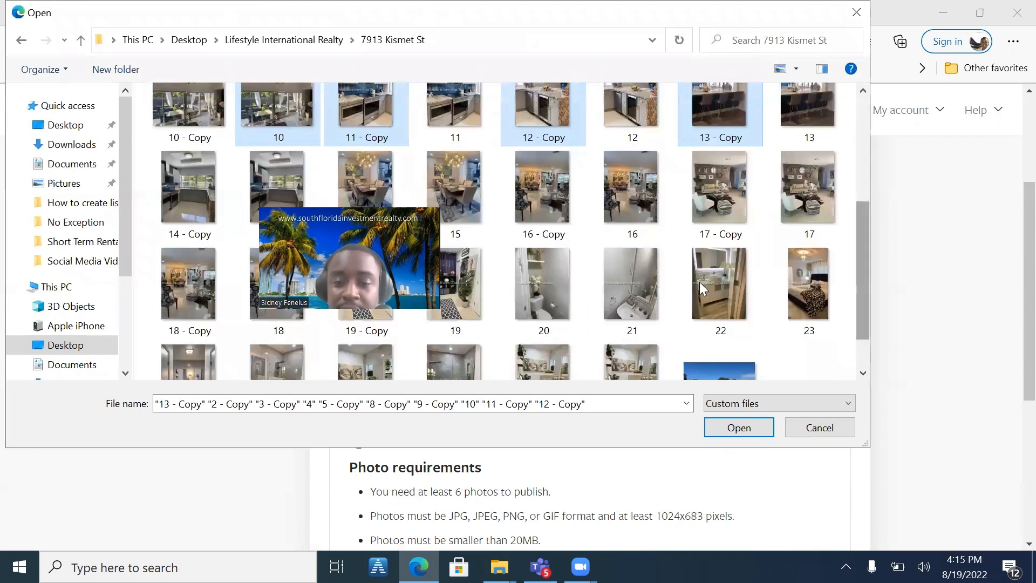
{"action": "left_click", "coordinate": [627, 293], "text": "ctrl"}
{"action": "left_click", "coordinate": [564, 350], "text": "ctrl"}
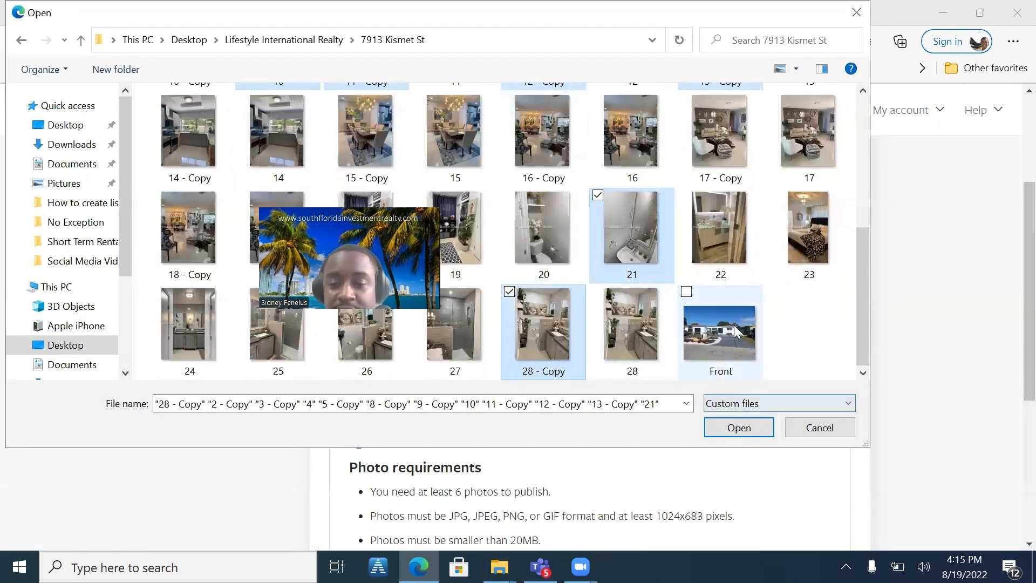
{"action": "left_click", "coordinate": [717, 334], "text": "ctrl"}
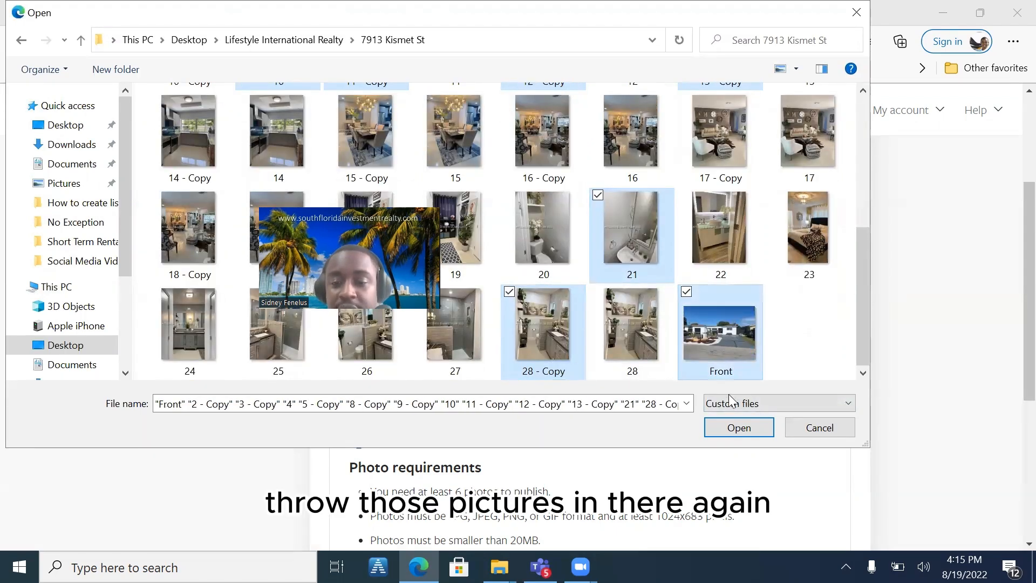
{"action": "left_click", "coordinate": [737, 427]}
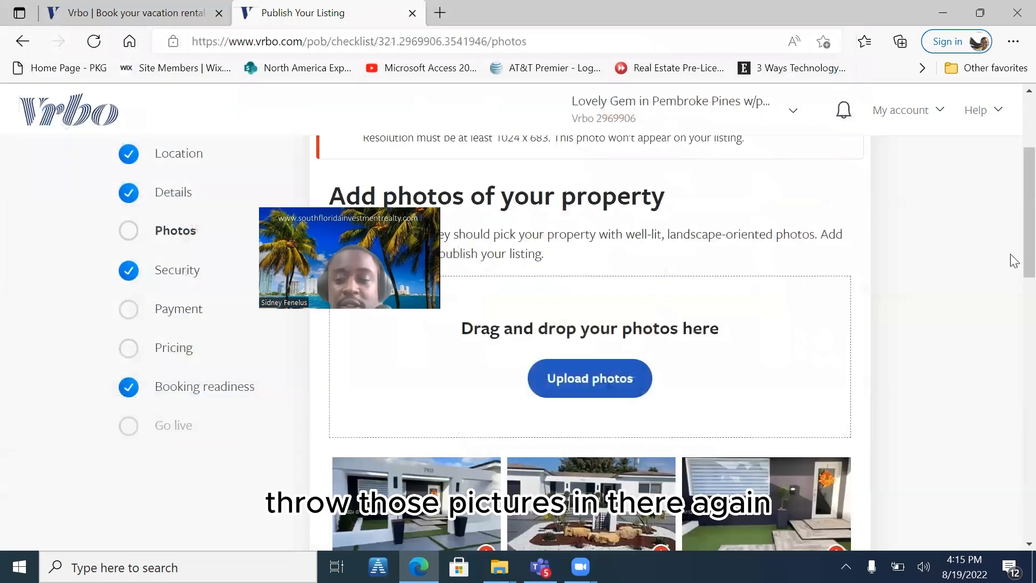
- Review the added property photos and compare them with the photo requirements
{"action": "scroll", "coordinate": [1011, 259], "scroll_direction": "down", "scroll_amount": 4}
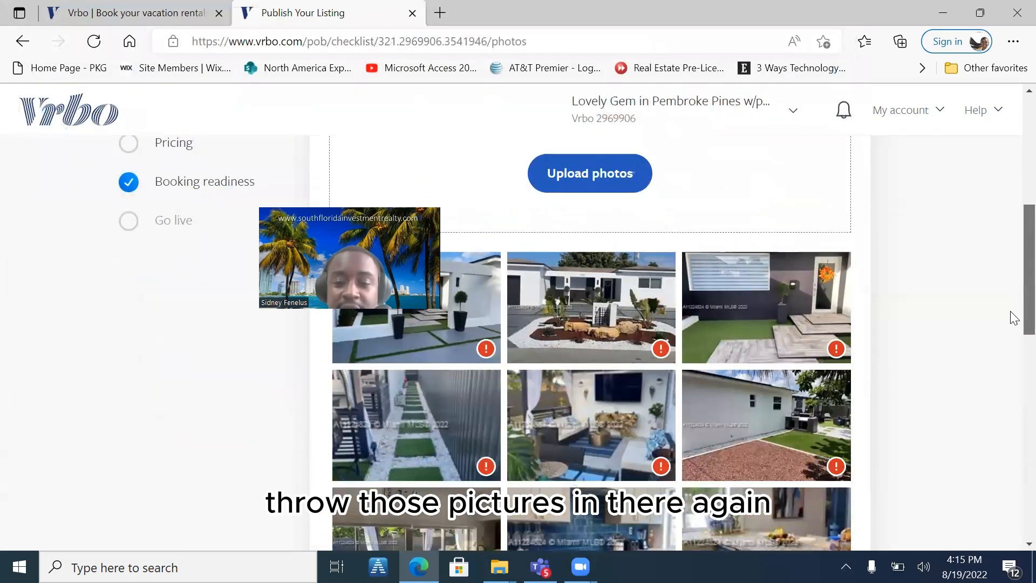
{"action": "scroll", "coordinate": [1011, 404], "scroll_direction": "down", "scroll_amount": 6}
{"action": "left_click_drag", "start_coordinate": [1010, 437], "coordinate": [1010, 445]}
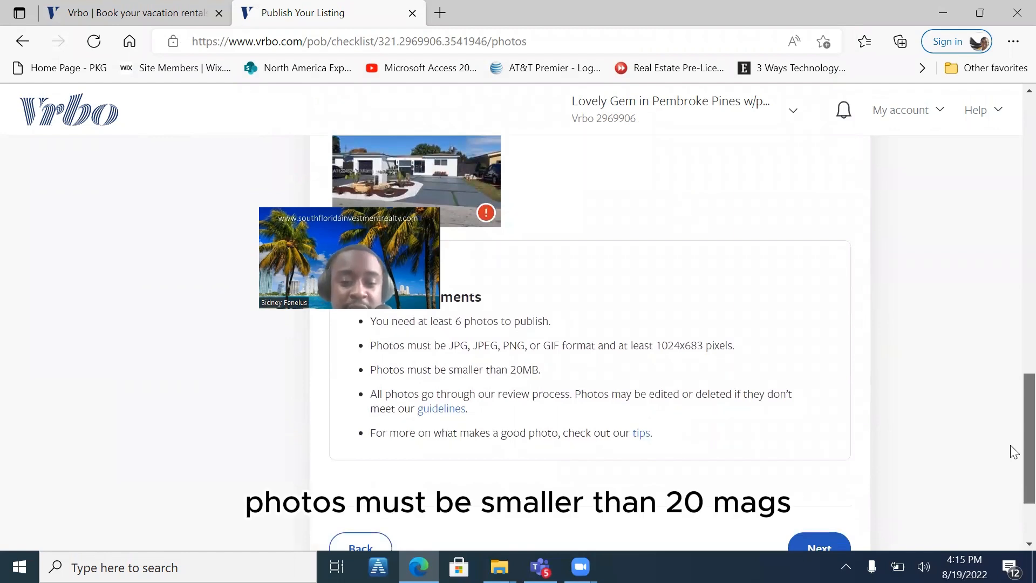
{"action": "left_click_drag", "start_coordinate": [1010, 445], "coordinate": [1010, 279]}
{"action": "scroll", "coordinate": [1015, 273], "scroll_direction": "up", "scroll_amount": 1}
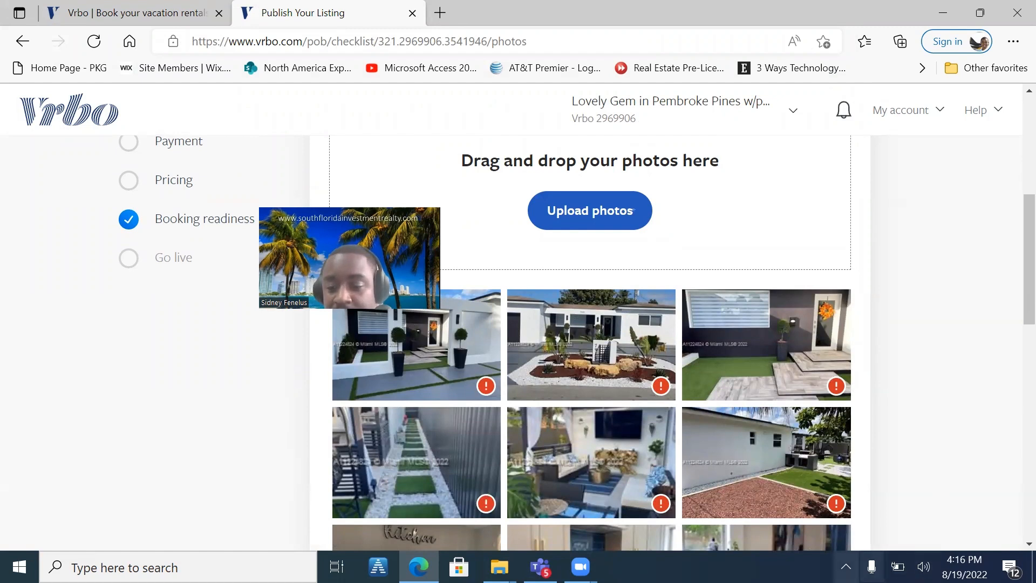
{"action": "left_click", "coordinate": [845, 566]}
{"action": "left_click", "coordinate": [846, 566]}
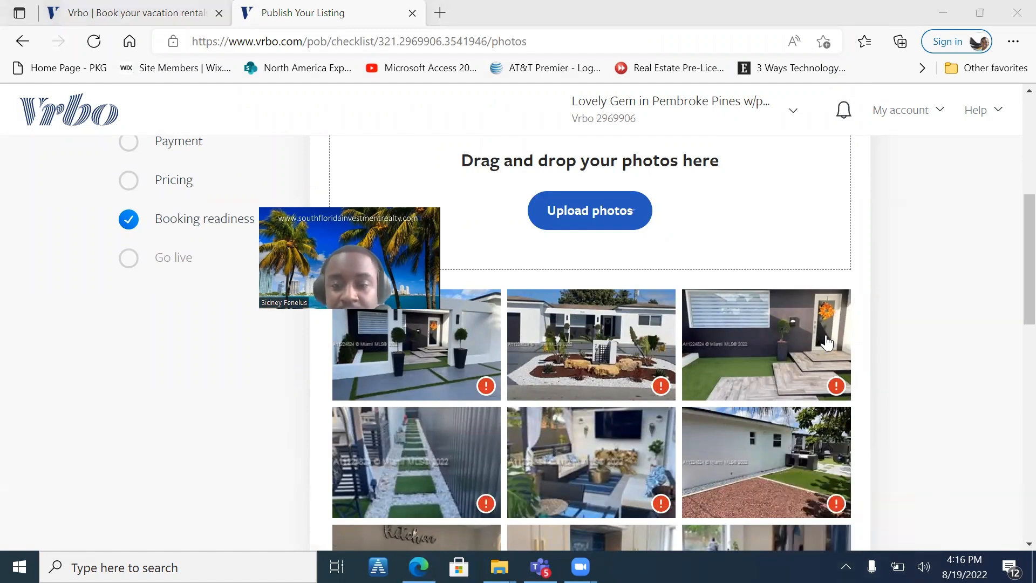
{"action": "left_click", "coordinate": [826, 341]}
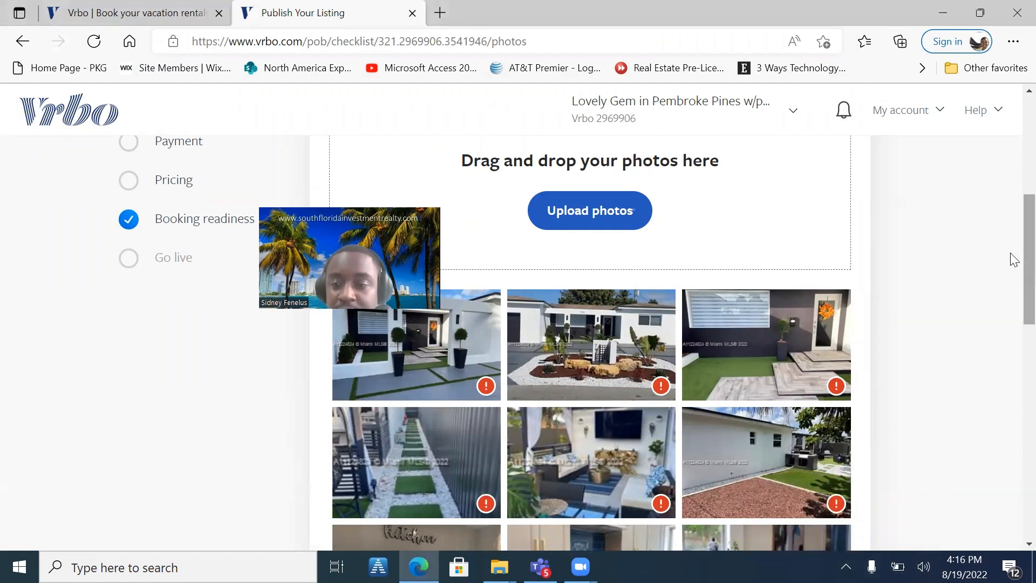
- Leave the photo section and continue past the account protection page of the checklist
{"action": "left_click_drag", "start_coordinate": [1014, 267], "coordinate": [1010, 480]}
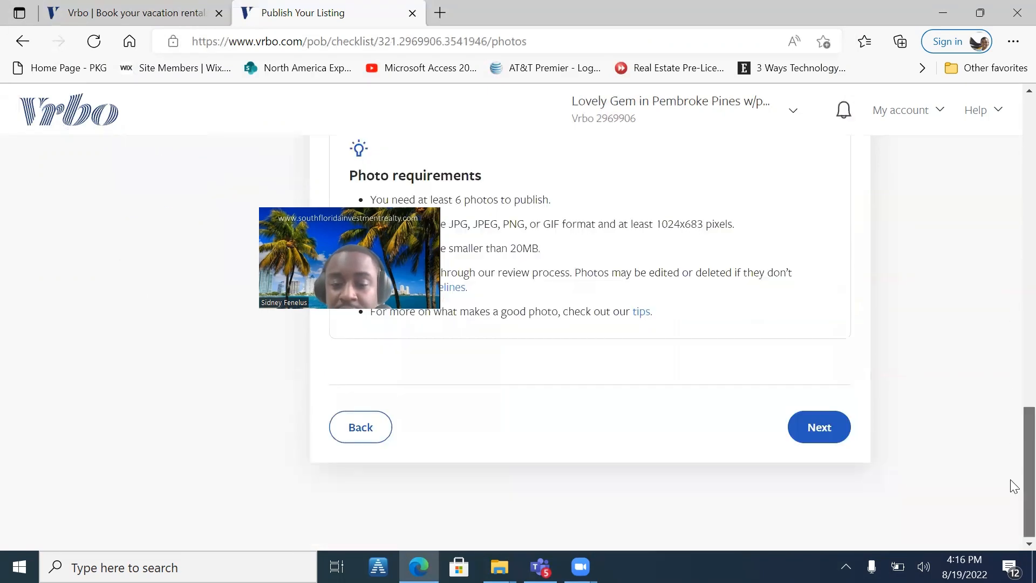
{"action": "left_click", "coordinate": [821, 429]}
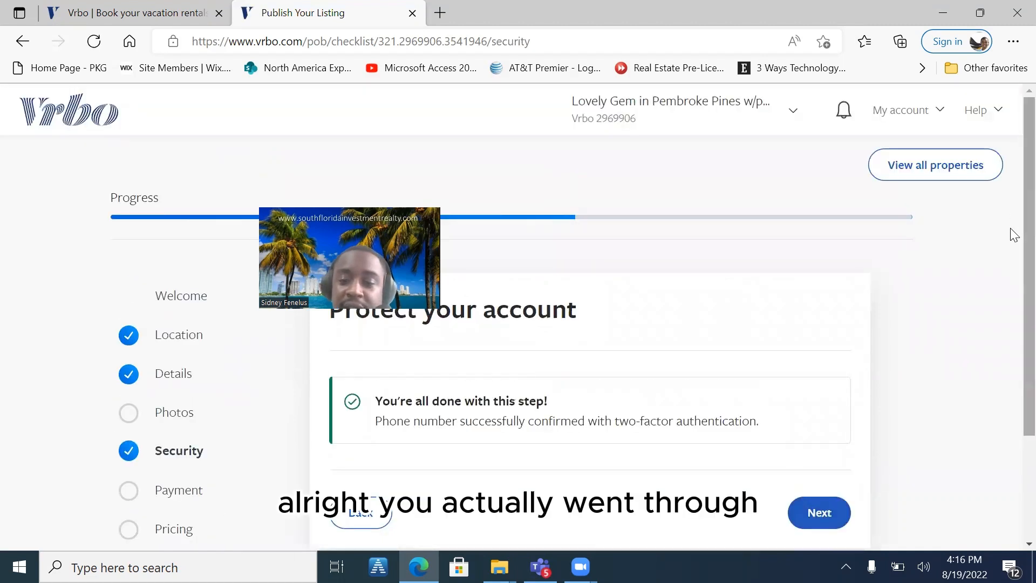
{"action": "mouse_move", "coordinate": [1011, 231]}
{"action": "left_mouse_down"}
{"action": "mouse_move", "coordinate": [1010, 313]}
{"action": "mouse_move", "coordinate": [1011, 220]}
{"action": "left_mouse_up"}
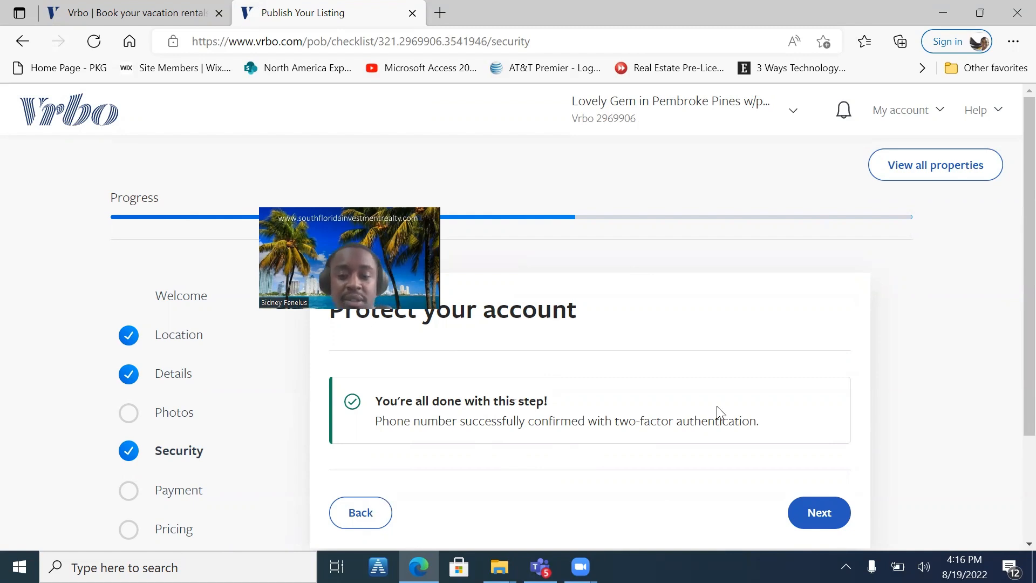
{"action": "left_click", "coordinate": [841, 523]}
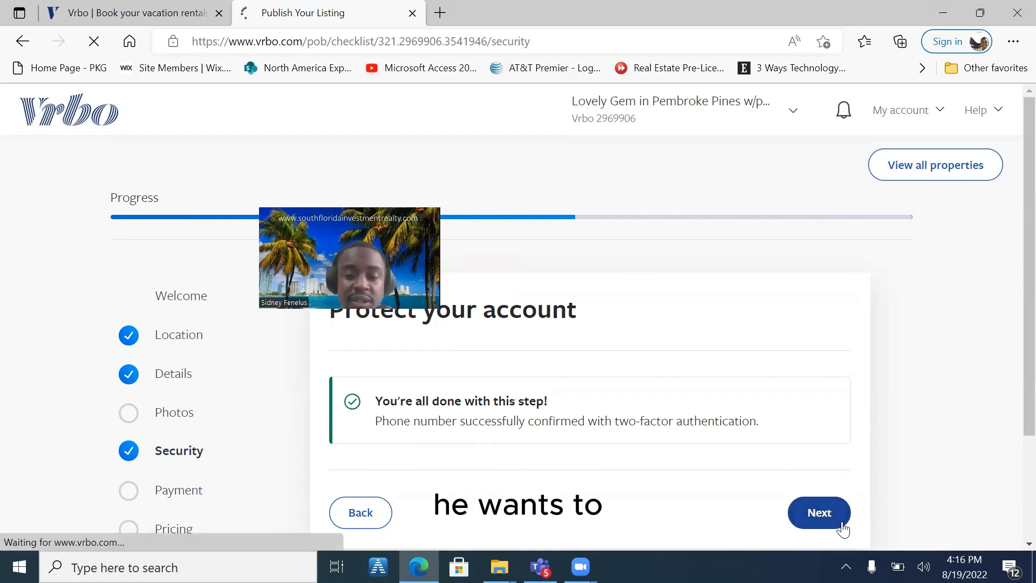
- Choose the existing Wells Fargo Bank account as the deposit account for the listing
{"action": "scroll", "coordinate": [843, 529], "scroll_direction": "down", "scroll_amount": 2}
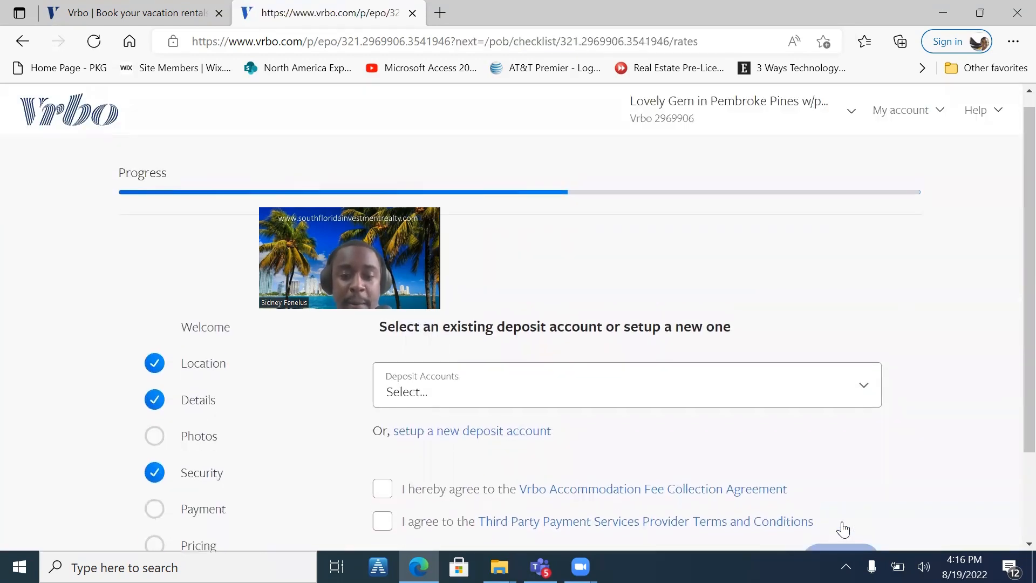
{"action": "left_click", "coordinate": [626, 395]}
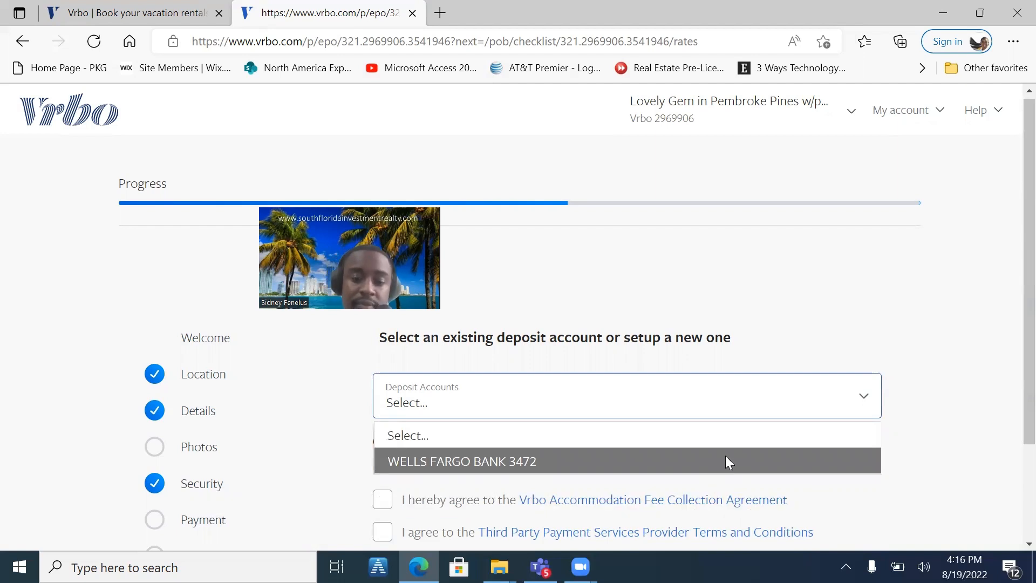
{"action": "left_click", "coordinate": [724, 462]}
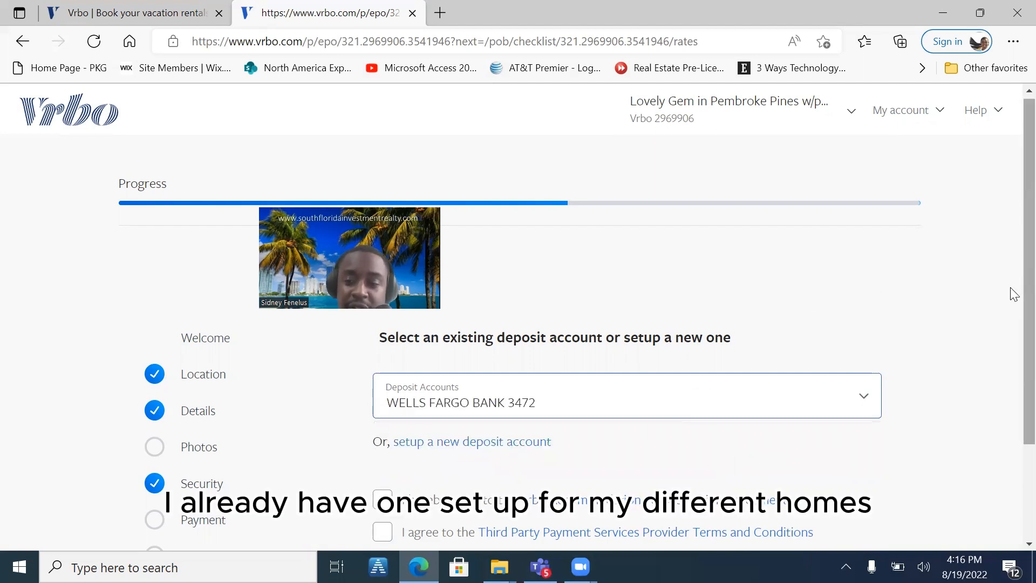
{"action": "scroll", "coordinate": [1014, 426], "scroll_direction": "down", "scroll_amount": 1}
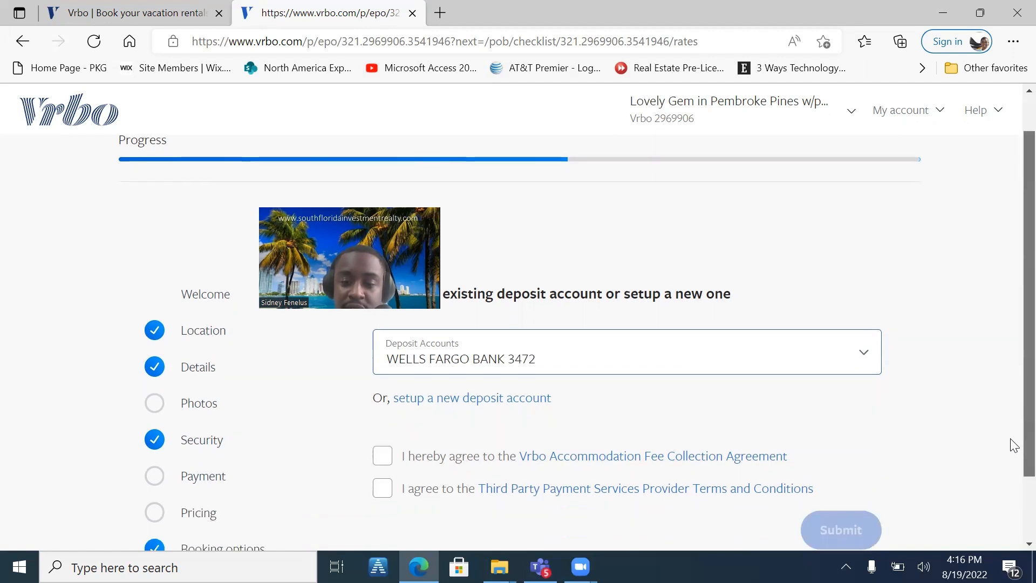
- Agree to the Vrbo Accommodation Fee Collection Agreement and the Third Party Payment Services Provider terms, and submit the payment setup
{"action": "scroll", "coordinate": [1011, 453], "scroll_direction": "down", "scroll_amount": 2}
{"action": "left_click", "coordinate": [381, 406]}
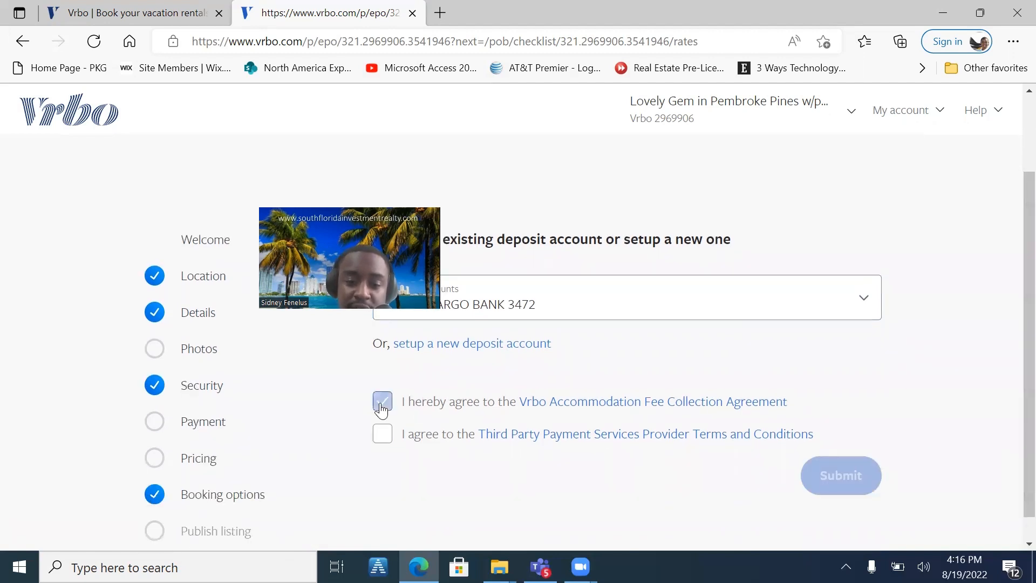
{"action": "left_click", "coordinate": [383, 434]}
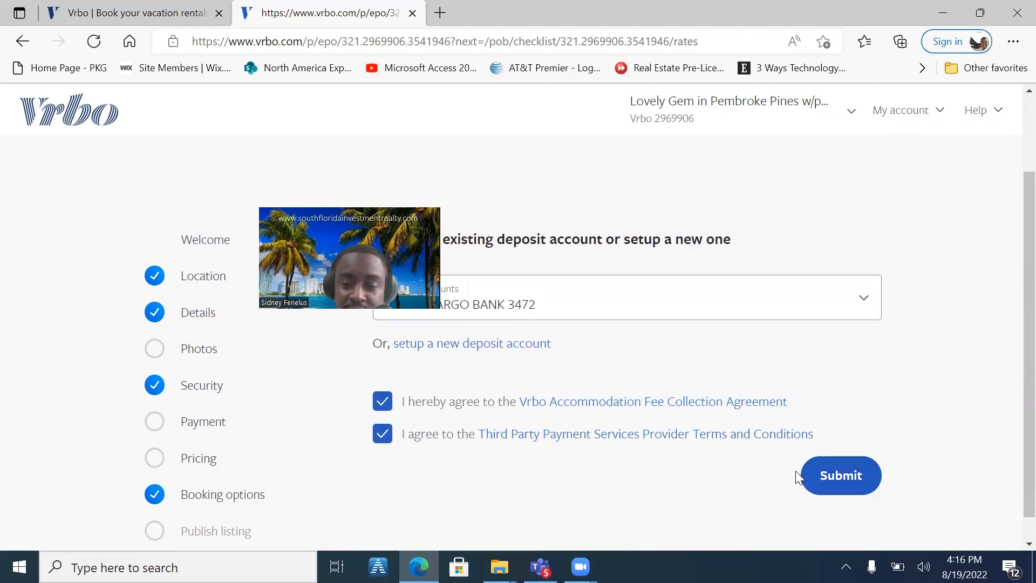
{"action": "left_click", "coordinate": [837, 476]}
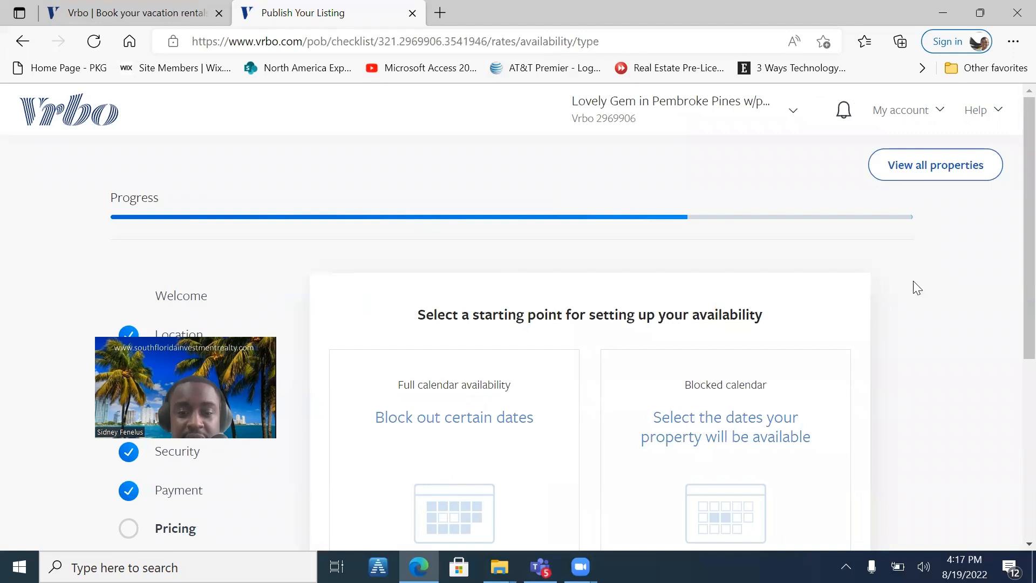
- Choose full calendar availability with certain dates blocked out as the starting point and continue to the calendar
{"action": "scroll", "coordinate": [1011, 247], "scroll_direction": "down", "scroll_amount": 2}
{"action": "scroll", "coordinate": [1013, 361], "scroll_direction": "down", "scroll_amount": 1}
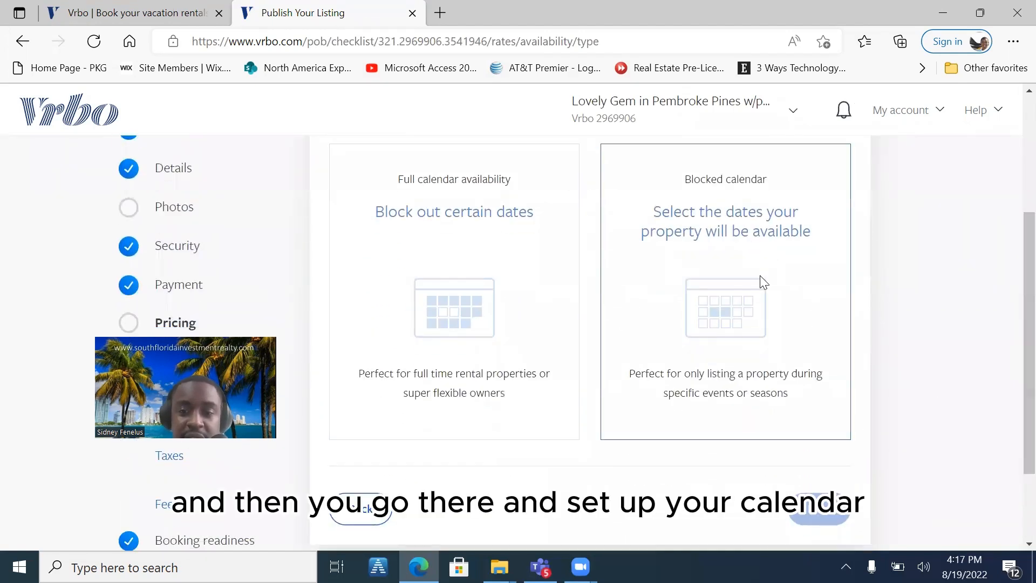
{"action": "left_click", "coordinate": [538, 264]}
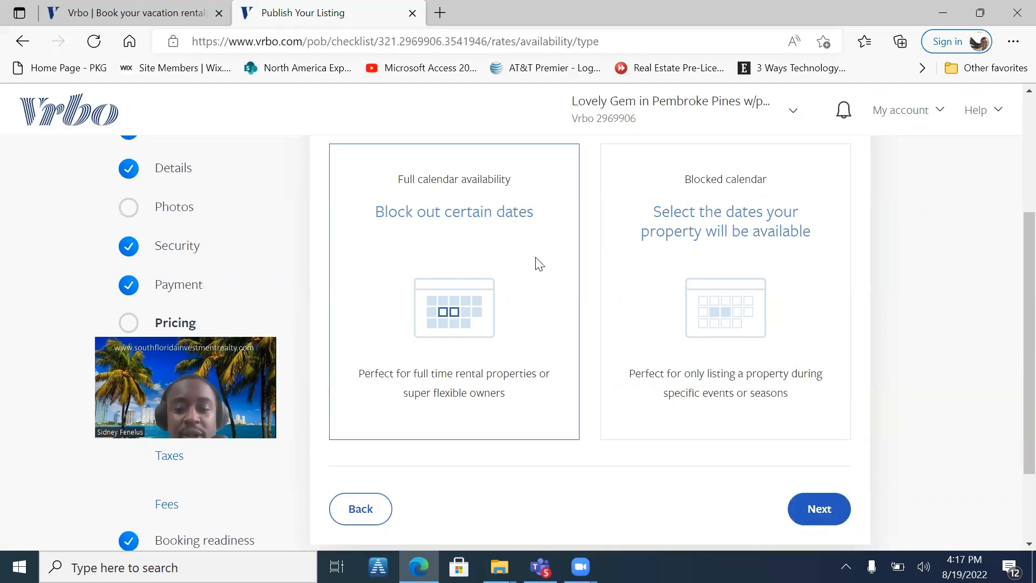
{"action": "left_click", "coordinate": [818, 507]}
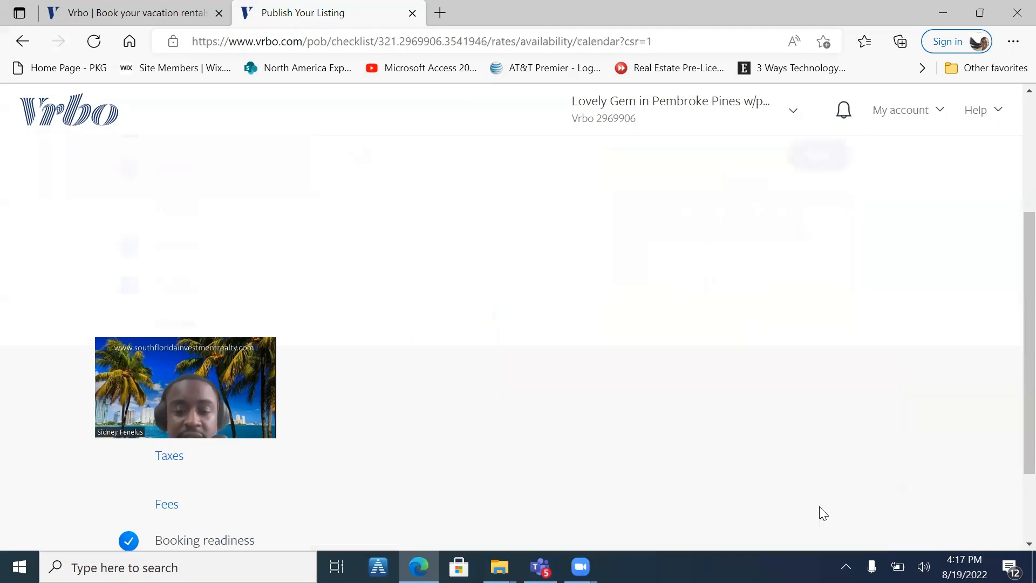
- Select Aug 19, 2022 as the start date in the availability calendar and continue to the rental rates
{"action": "left_click", "coordinate": [635, 298]}
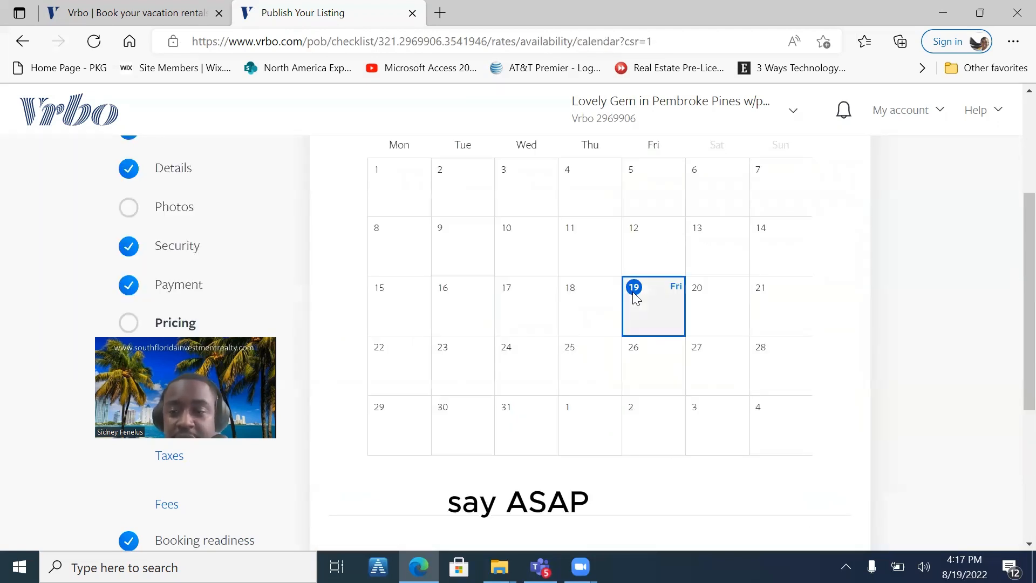
{"action": "scroll", "coordinate": [1012, 345], "scroll_direction": "down", "scroll_amount": 3}
{"action": "scroll", "coordinate": [1012, 413], "scroll_direction": "down", "scroll_amount": 2}
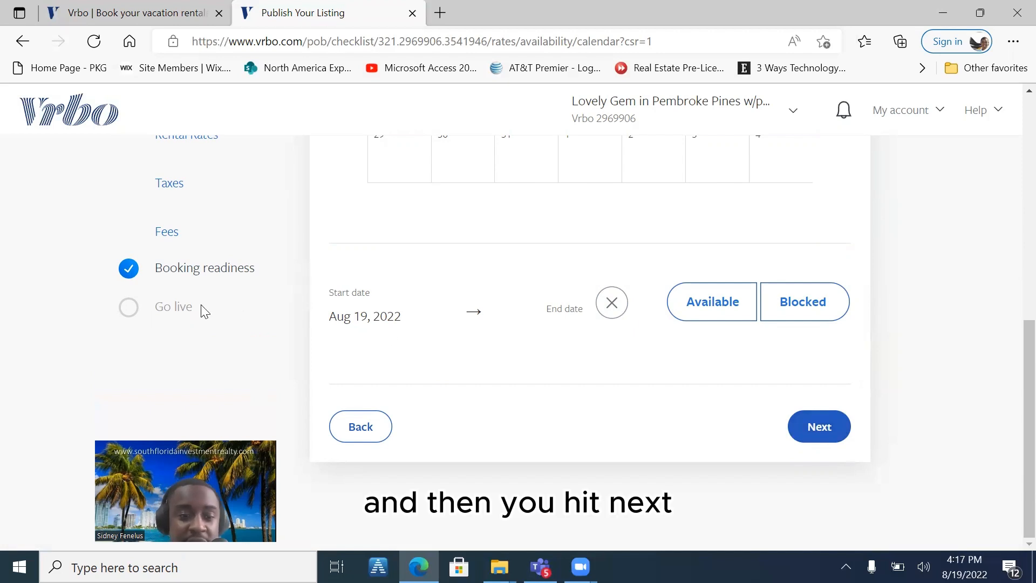
{"action": "left_click", "coordinate": [831, 429]}
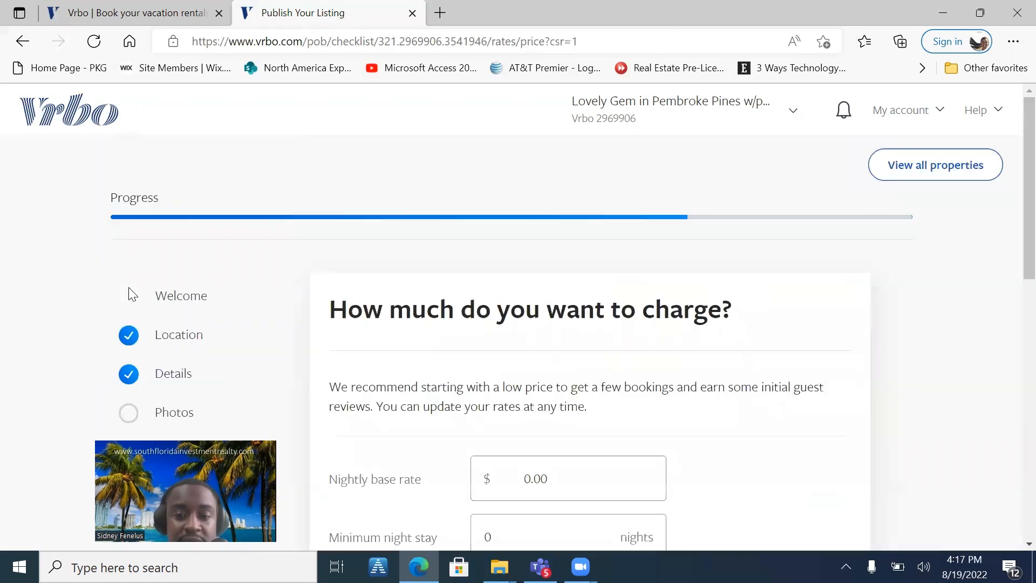
- Set the nightly base rate to $100
{"action": "scroll", "coordinate": [554, 264], "scroll_direction": "down", "scroll_amount": 3}
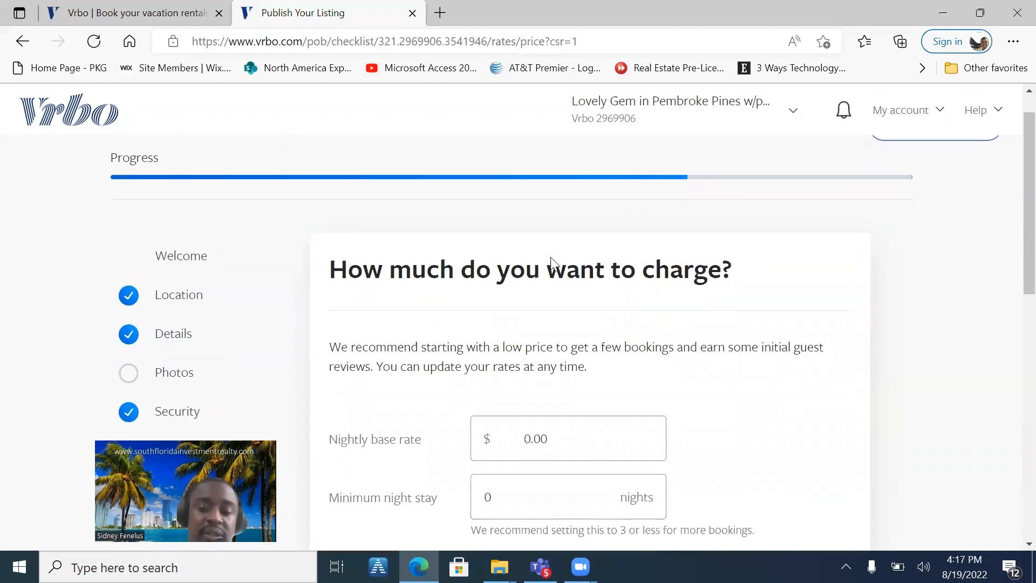
{"action": "left_click", "coordinate": [587, 349]}
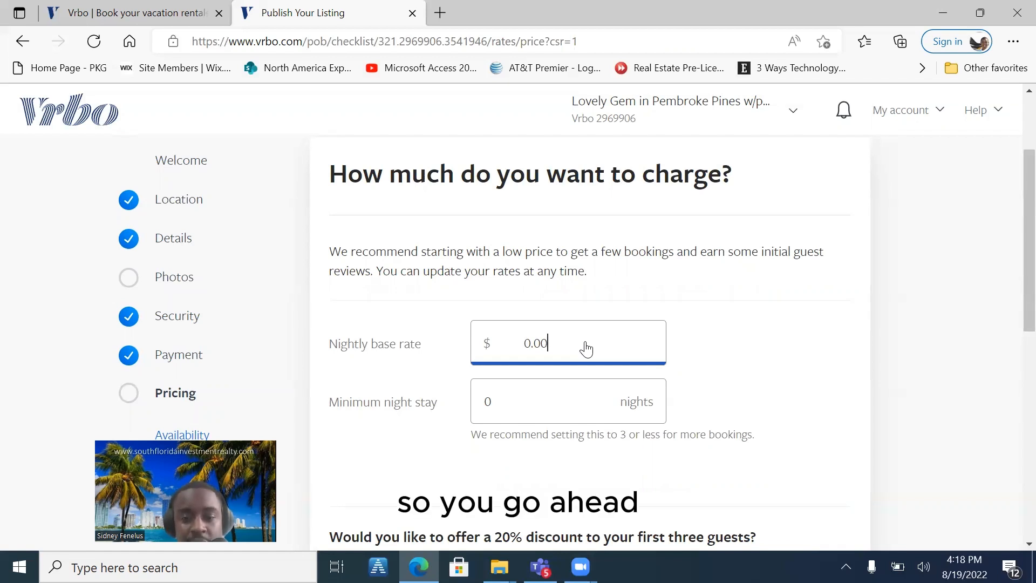
{"action": "type", "text": "100"}
{"action": "key", "text": "BackSpace"}
{"action": "key", "text": "BackSpace"}
{"action": "key", "text": "BackSpace"}
{"action": "key", "text": "BackSpace"}
{"action": "key", "text": "BackSpace"}
{"action": "key", "text": "BackSpace"}
{"action": "key", "text": "BackSpace"}
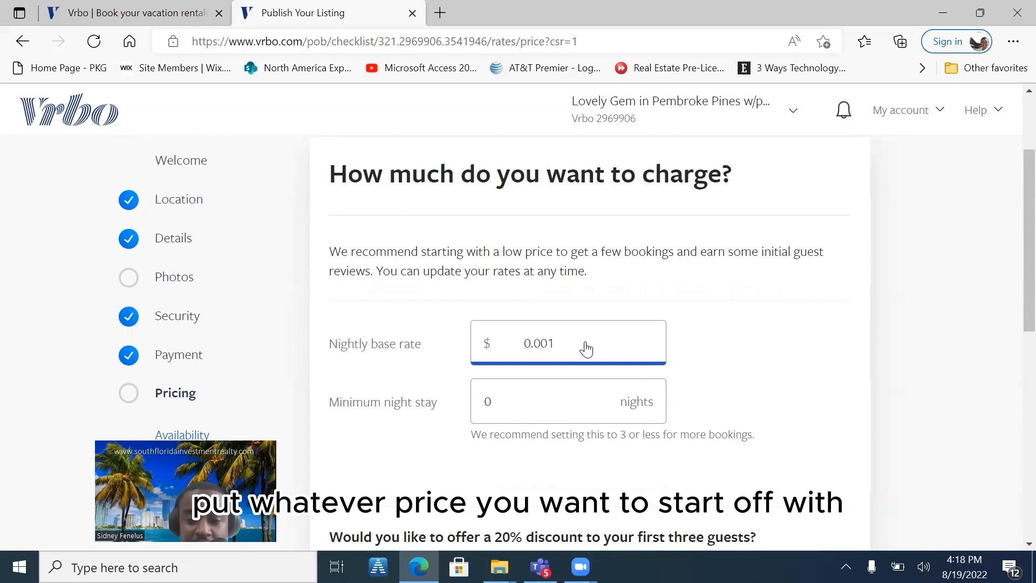
{"action": "type", "text": "100"}
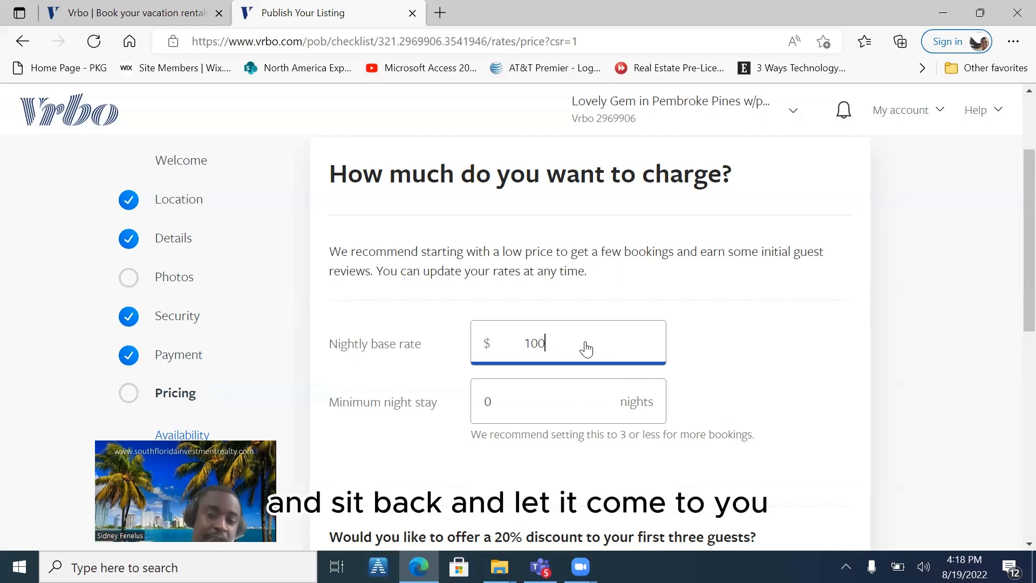
- Set the minimum night stay to 2 nights
{"action": "left_click", "coordinate": [523, 406]}
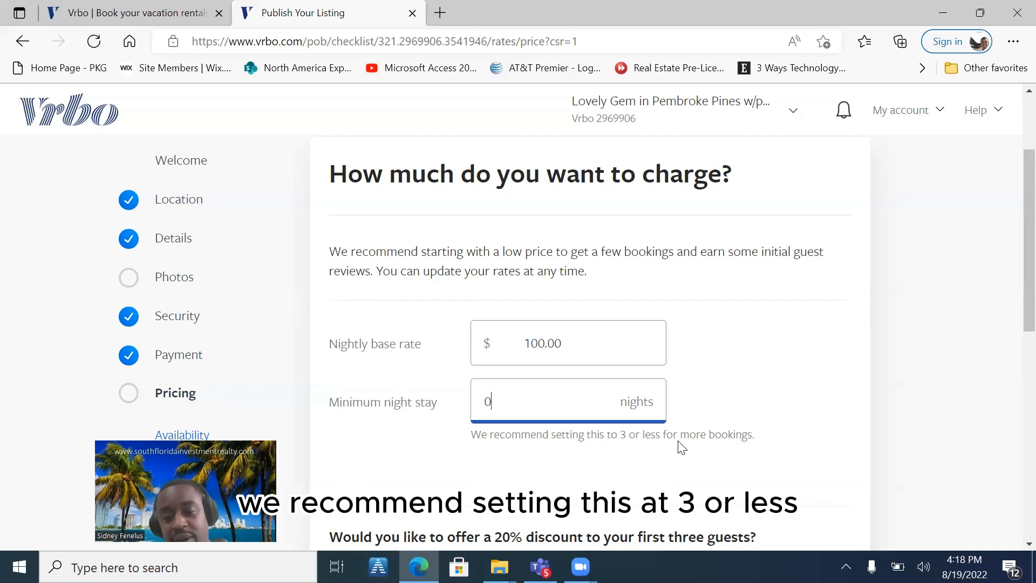
{"action": "type", "text": "1"}
{"action": "key", "text": "BackSpace"}
{"action": "key", "text": "BackSpace"}
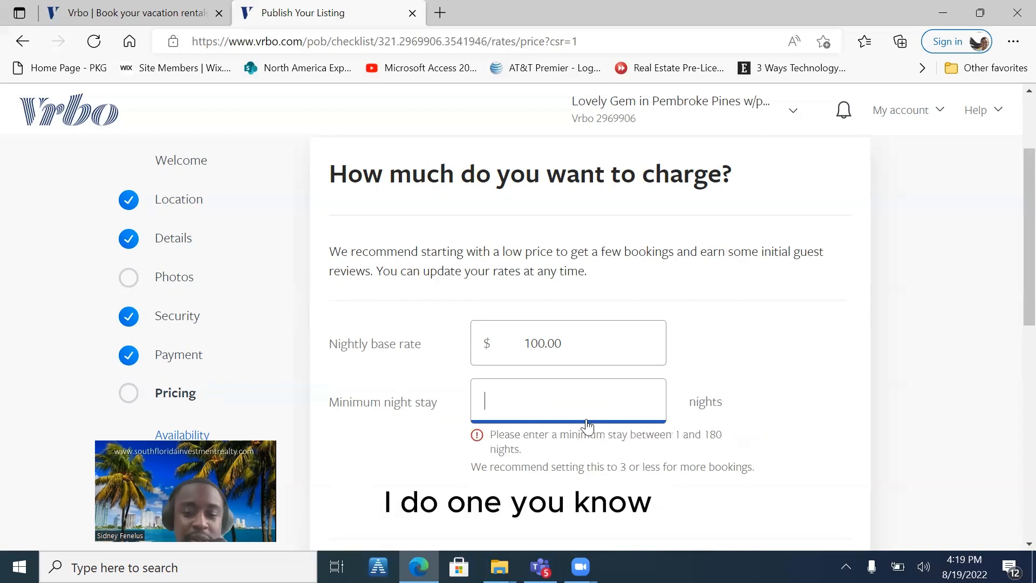
{"action": "type", "text": "1"}
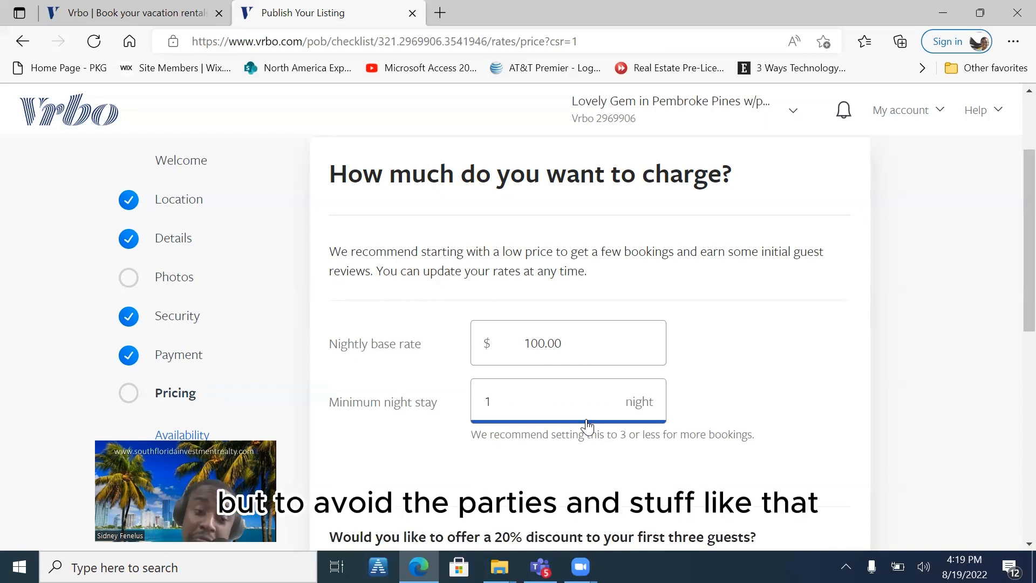
{"action": "key", "text": "BackSpace"}
{"action": "type", "text": "2"}
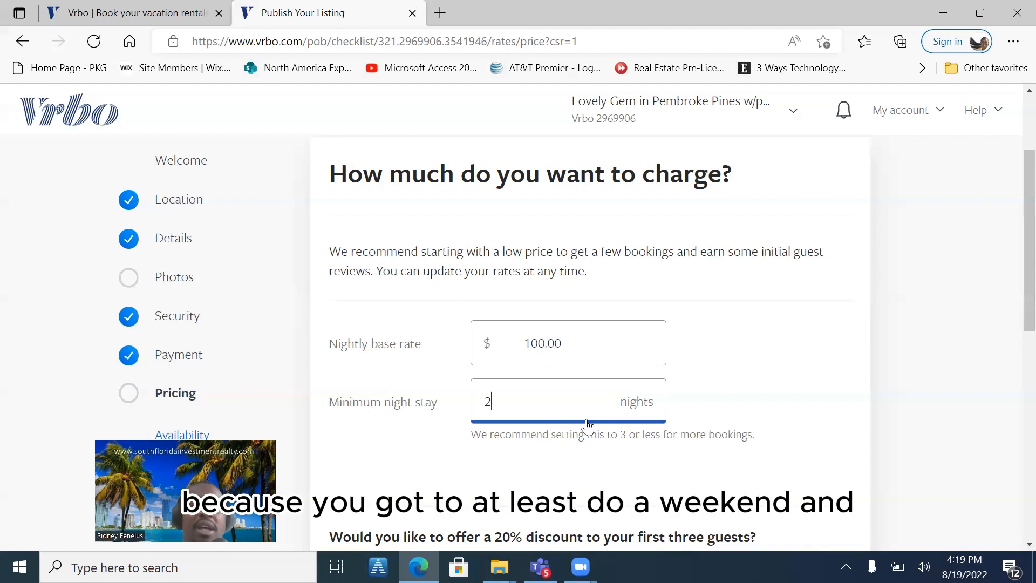
- Offer the 20% discount to the first three guests and continue to the tax settings
{"action": "scroll", "coordinate": [587, 426], "scroll_direction": "down", "scroll_amount": 5}
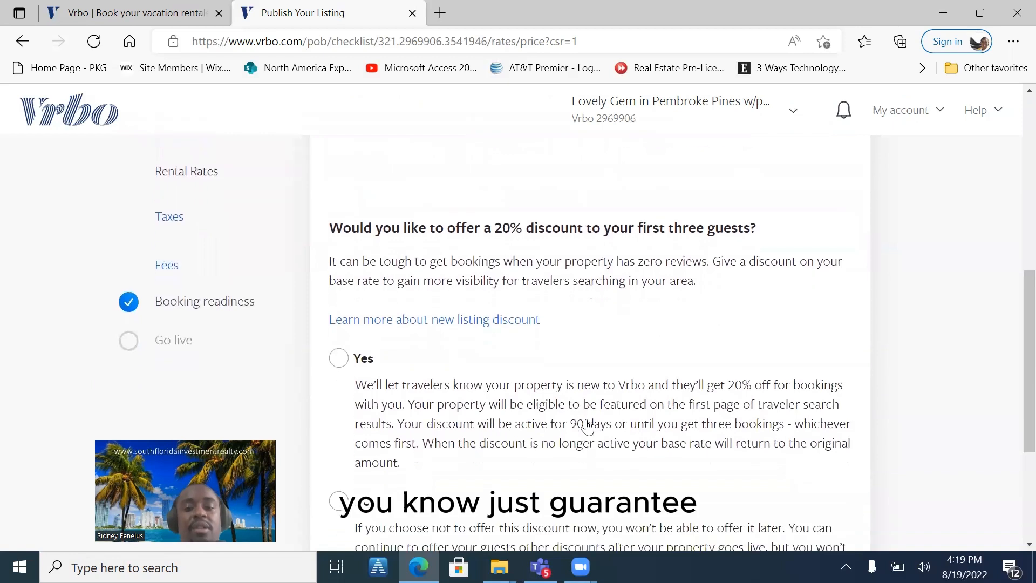
{"action": "scroll", "coordinate": [587, 426], "scroll_direction": "down", "scroll_amount": 1}
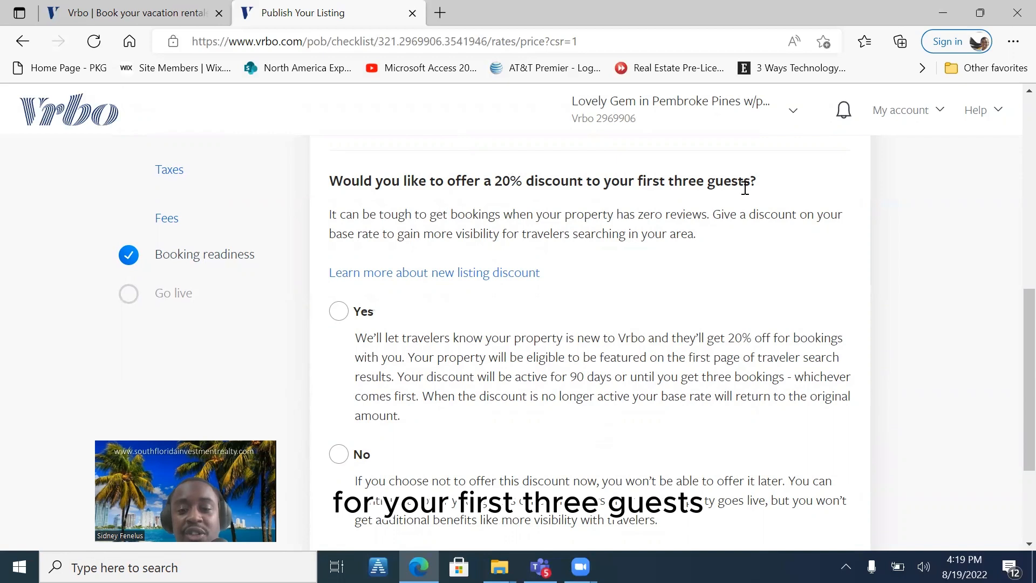
{"action": "left_click", "coordinate": [338, 313]}
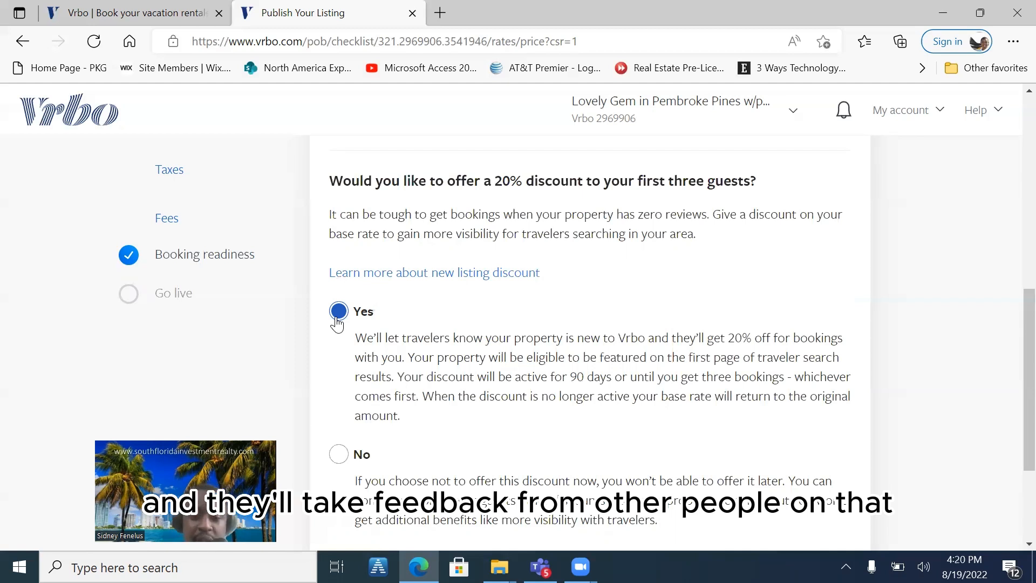
{"action": "scroll", "coordinate": [336, 324], "scroll_direction": "down", "scroll_amount": 3}
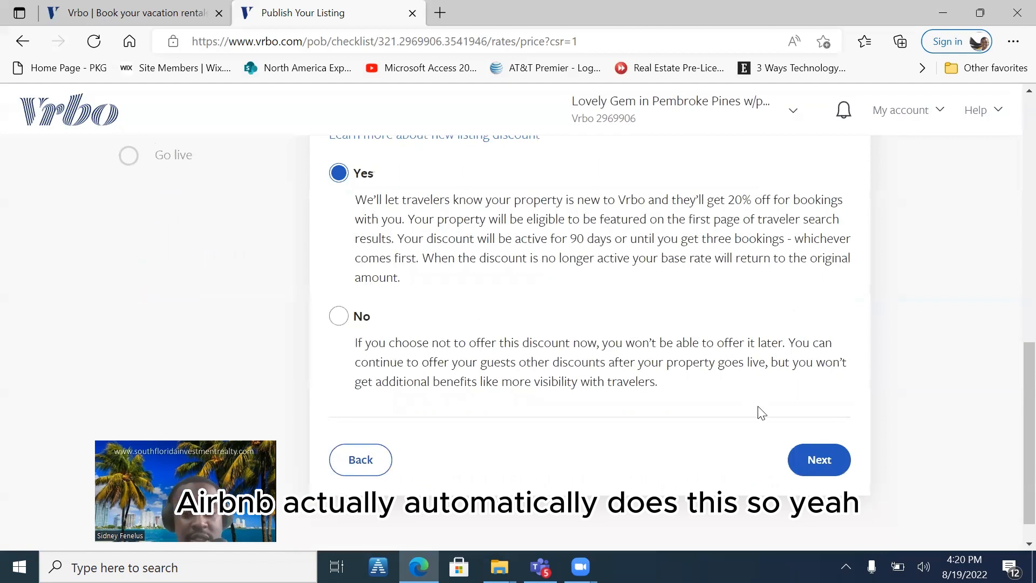
{"action": "left_click", "coordinate": [821, 460]}
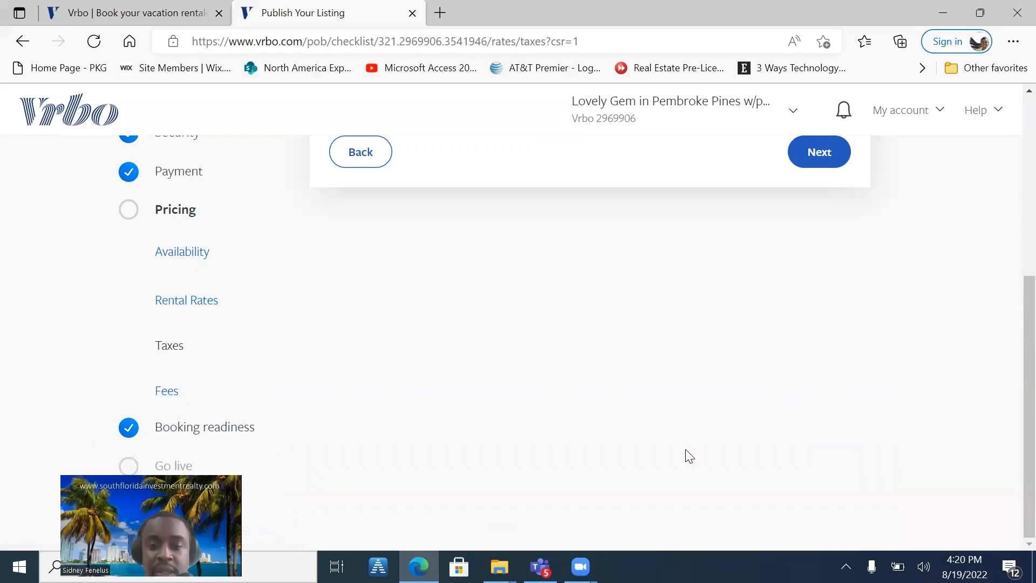
- Read the lodging tax settings and continue to the fees page
{"action": "scroll", "coordinate": [685, 449], "scroll_direction": "up", "scroll_amount": 5}
{"action": "scroll", "coordinate": [689, 456], "scroll_direction": "down", "scroll_amount": 1}
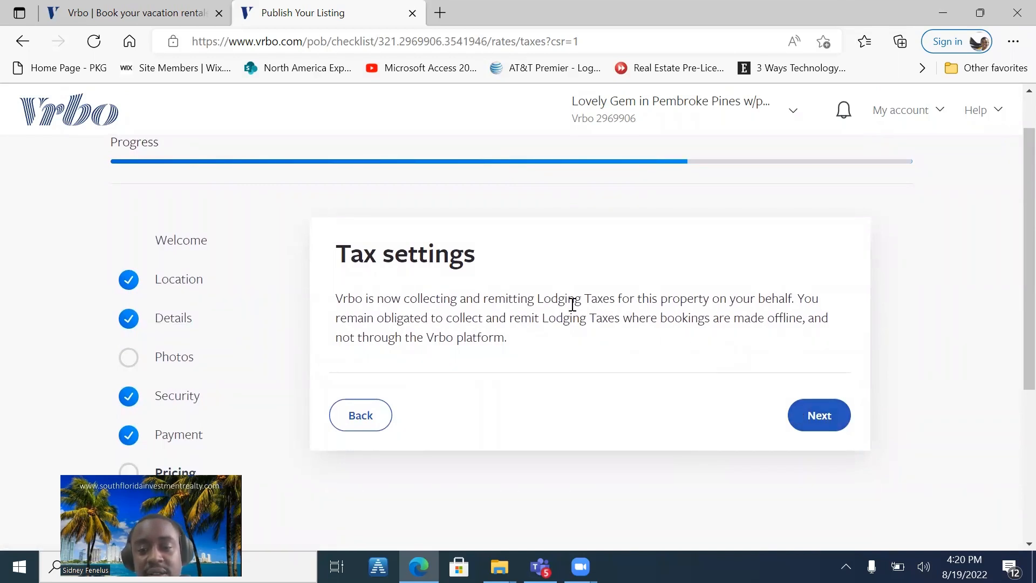
{"action": "left_click", "coordinate": [817, 423]}
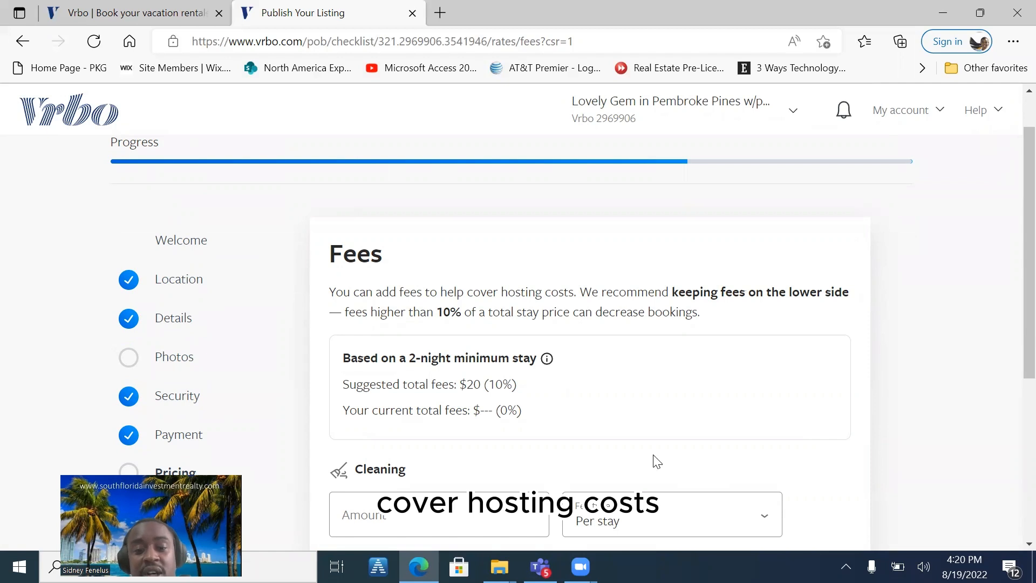
- Set the cleaning fee to $100, keeping the fee type at Per stay
{"action": "scroll", "coordinate": [615, 431], "scroll_direction": "down", "scroll_amount": 4}
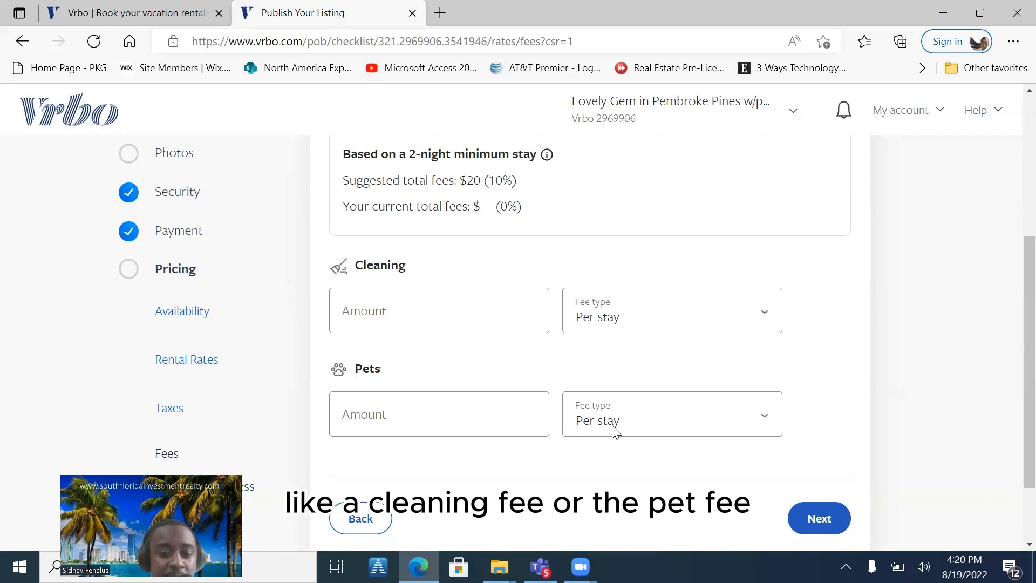
{"action": "scroll", "coordinate": [613, 431], "scroll_direction": "down", "scroll_amount": 2}
{"action": "scroll", "coordinate": [614, 432], "scroll_direction": "up", "scroll_amount": 2}
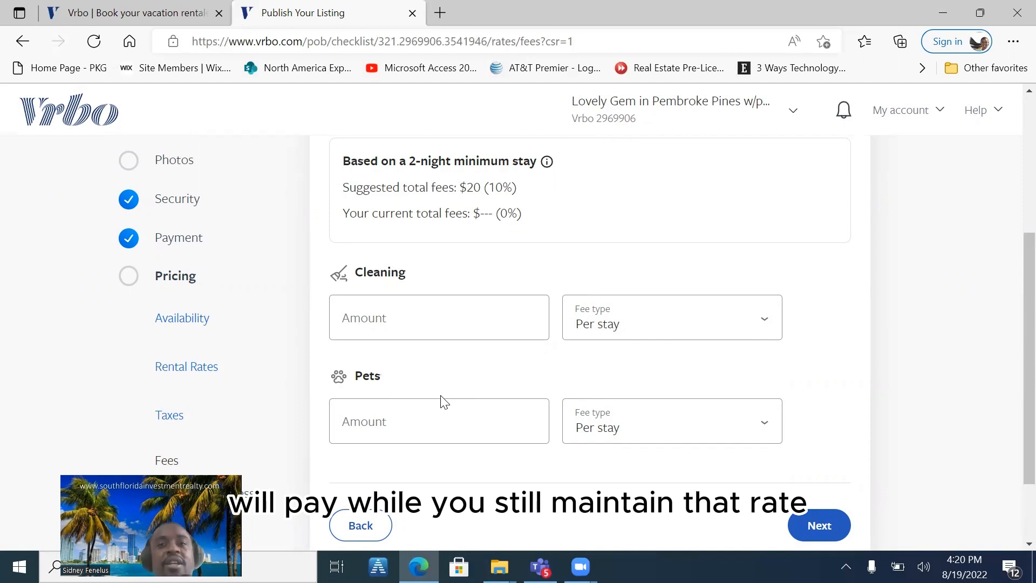
{"action": "left_click", "coordinate": [428, 336]}
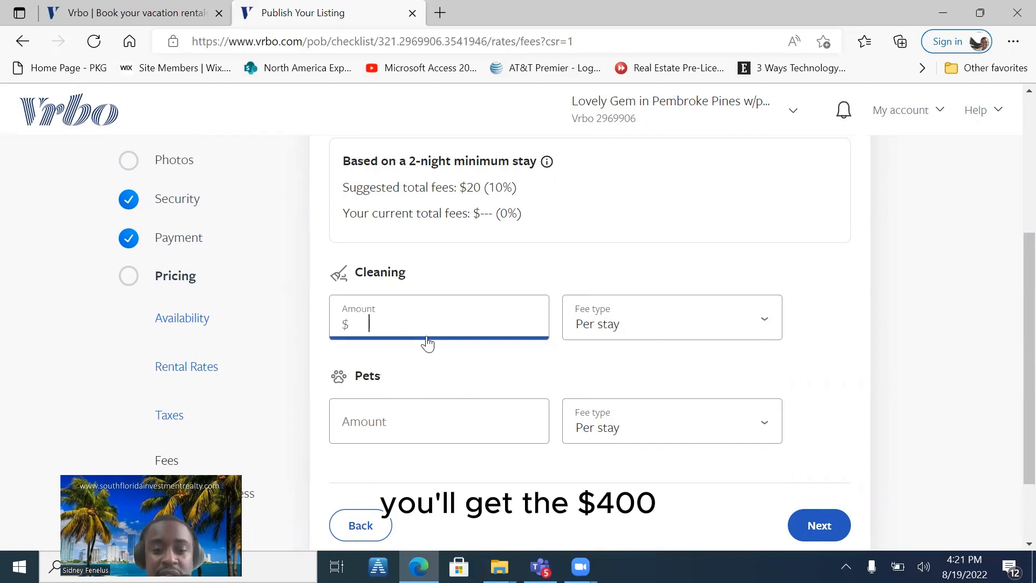
{"action": "type", "text": "100"}
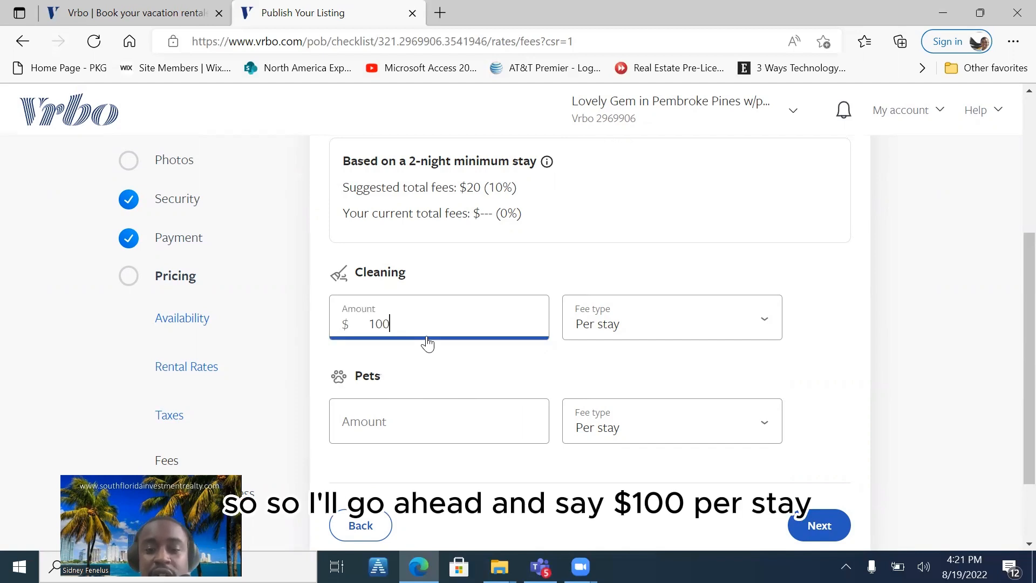
{"action": "left_click", "coordinate": [742, 333]}
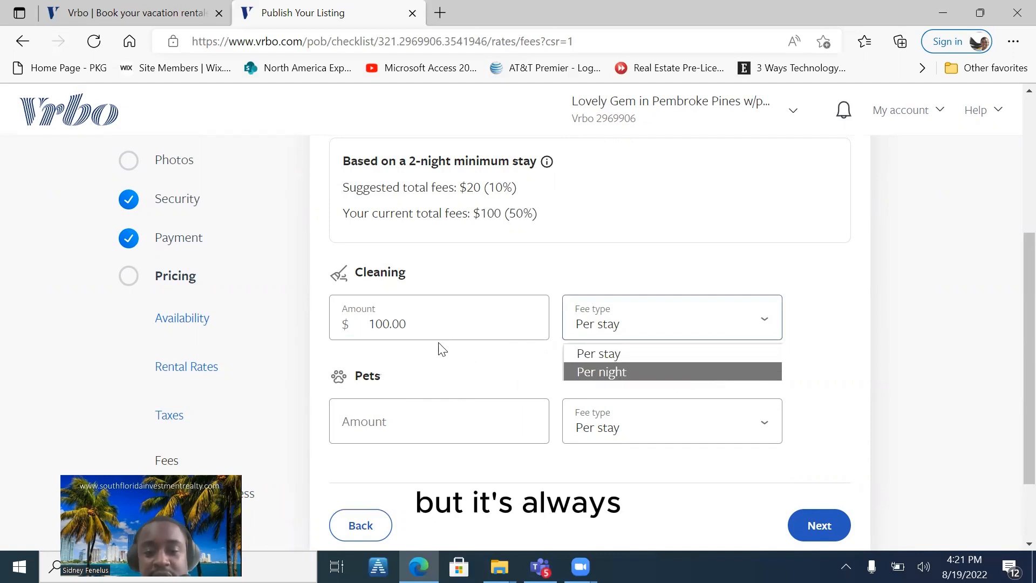
{"action": "left_click", "coordinate": [423, 336]}
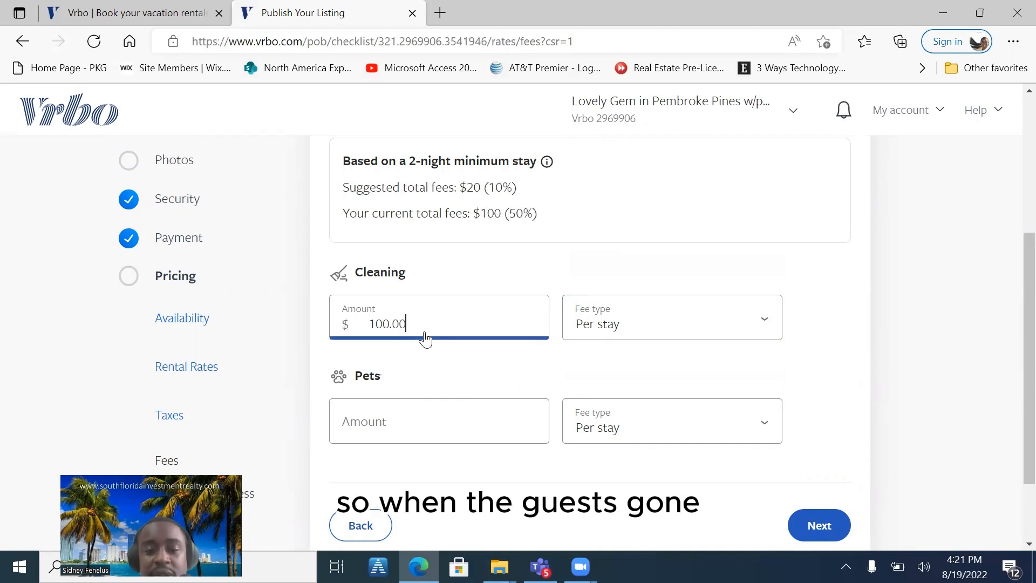
- Set the pet fee to $100, keeping its fee type at Per stay
{"action": "left_click", "coordinate": [459, 428]}
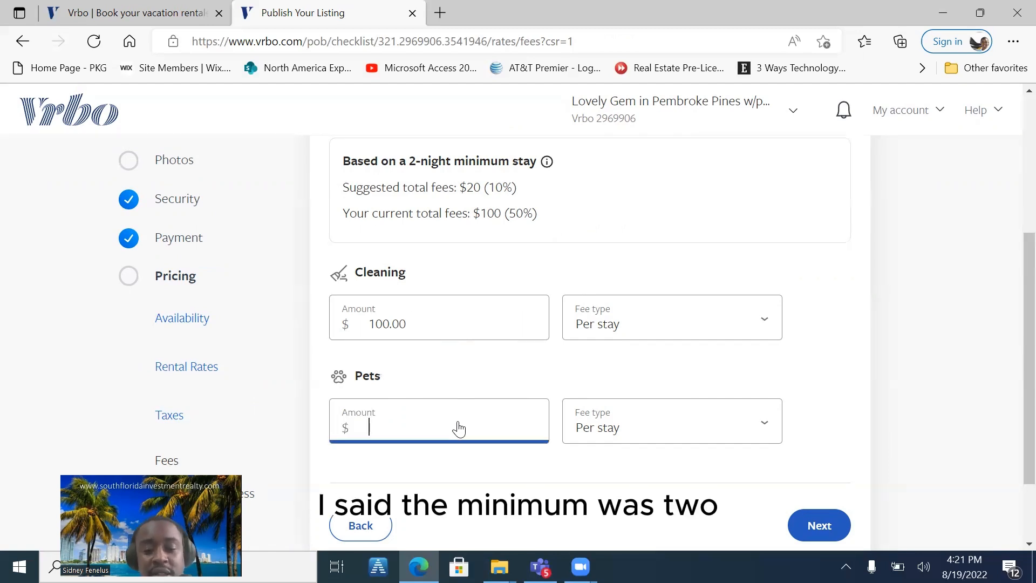
{"action": "type", "text": "100"}
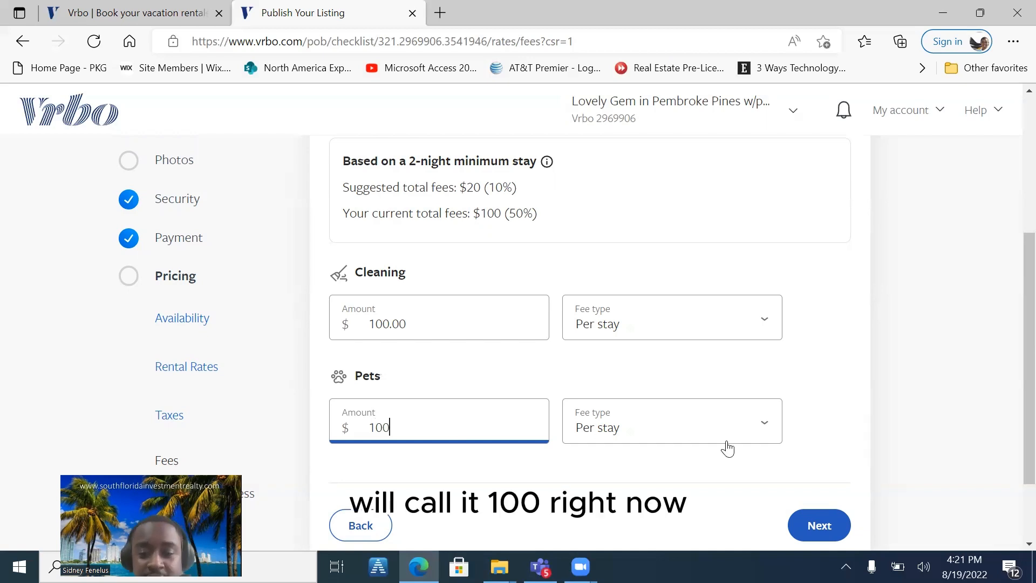
{"action": "left_click", "coordinate": [758, 440]}
{"action": "left_click", "coordinate": [760, 442]}
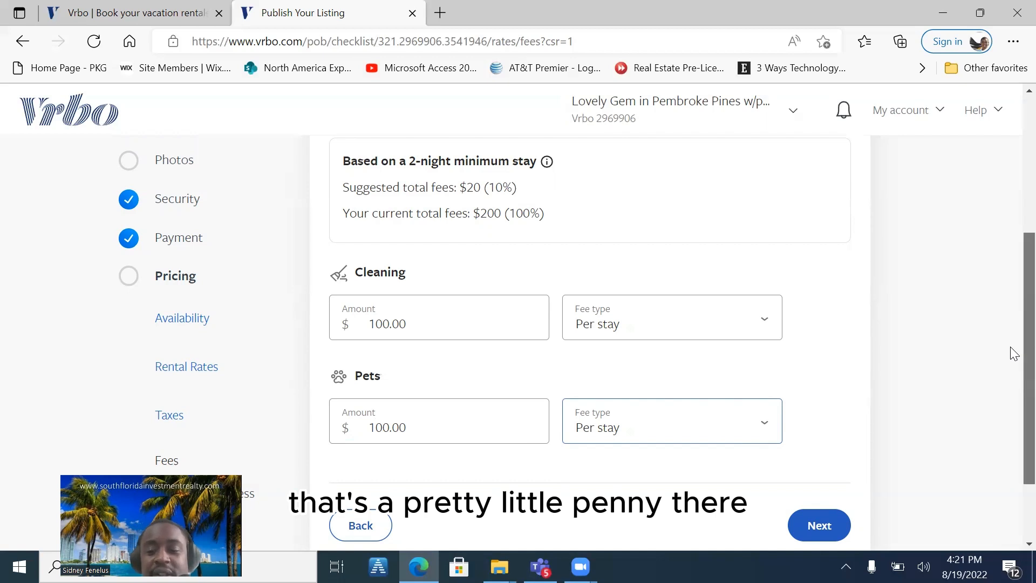
- Review the fee recommendation against the entered cleaning and pet fees, and continue to the booking readiness page
{"action": "scroll", "coordinate": [1012, 371], "scroll_direction": "down", "scroll_amount": 1}
{"action": "scroll", "coordinate": [1012, 371], "scroll_direction": "down", "scroll_amount": 1}
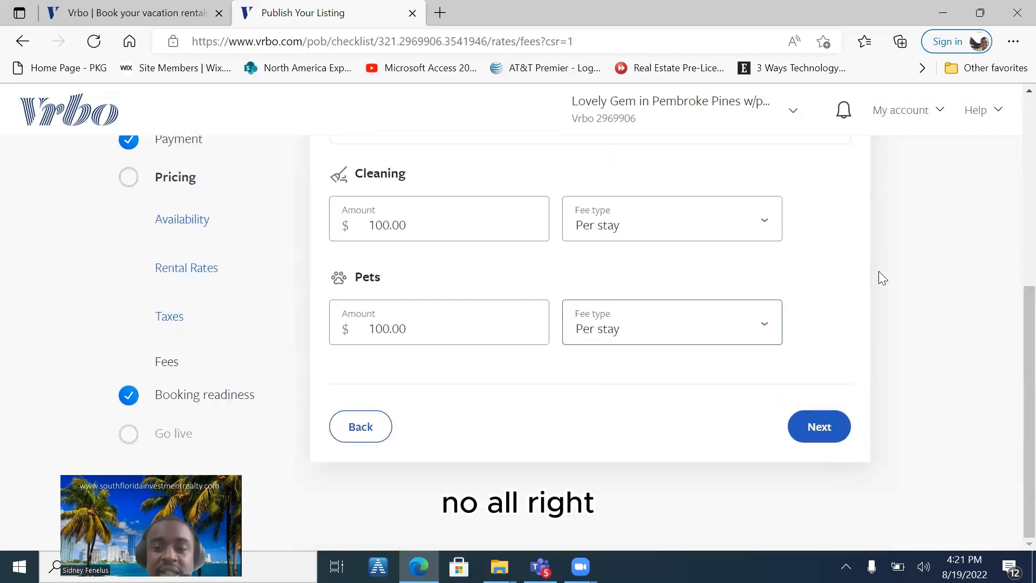
{"action": "scroll", "coordinate": [879, 275], "scroll_direction": "up", "scroll_amount": 3}
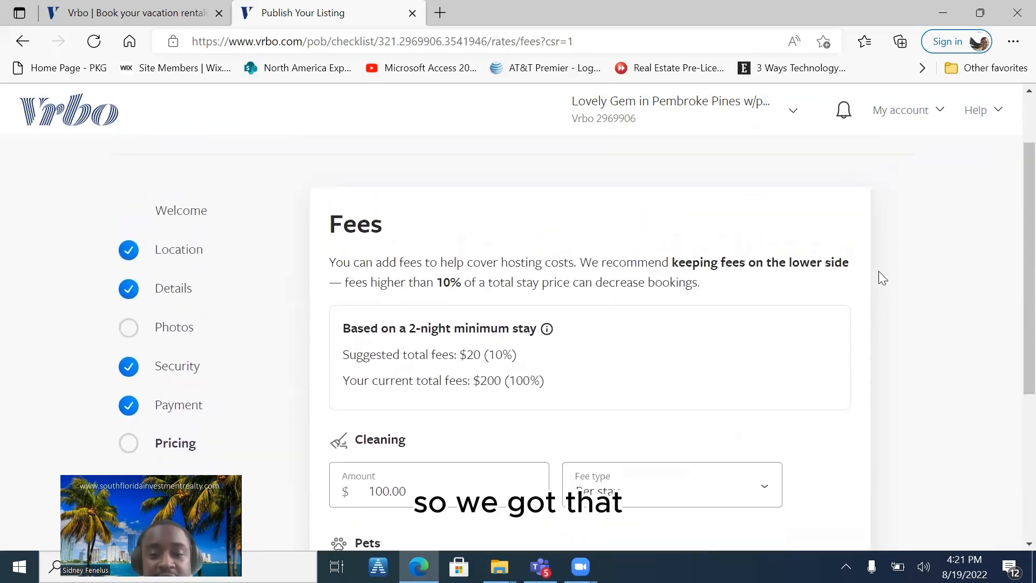
{"action": "scroll", "coordinate": [879, 275], "scroll_direction": "down", "scroll_amount": 2}
{"action": "scroll", "coordinate": [878, 270], "scroll_direction": "down", "scroll_amount": 2}
{"action": "scroll", "coordinate": [878, 271], "scroll_direction": "up", "scroll_amount": 5}
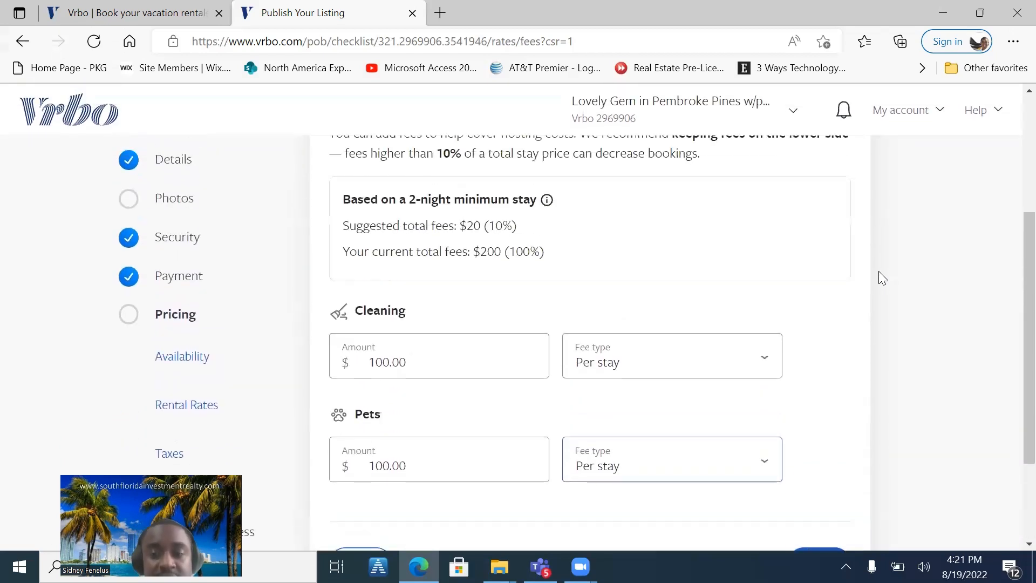
{"action": "scroll", "coordinate": [878, 272], "scroll_direction": "up", "scroll_amount": 1}
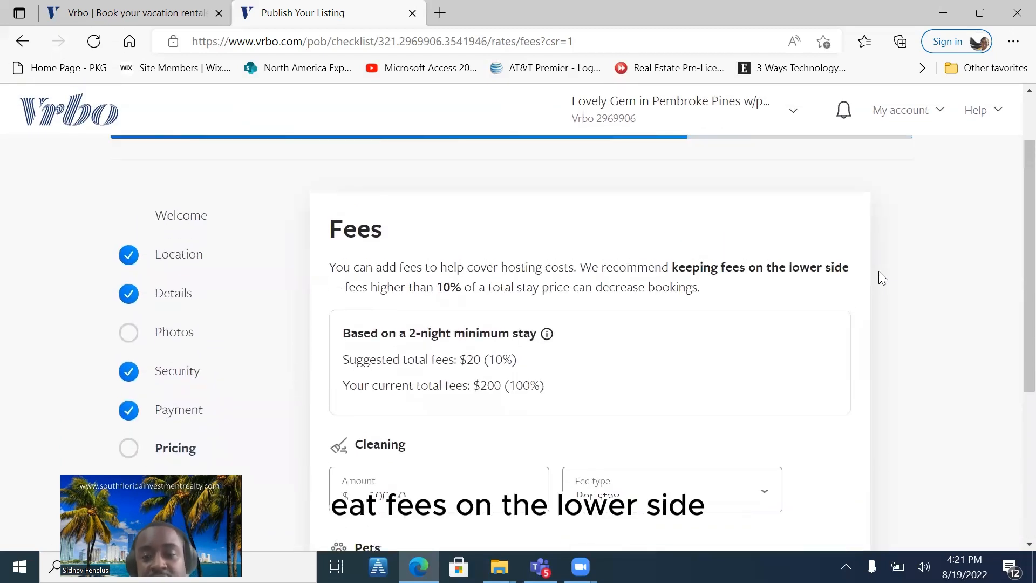
{"action": "scroll", "coordinate": [879, 272], "scroll_direction": "down", "scroll_amount": 5}
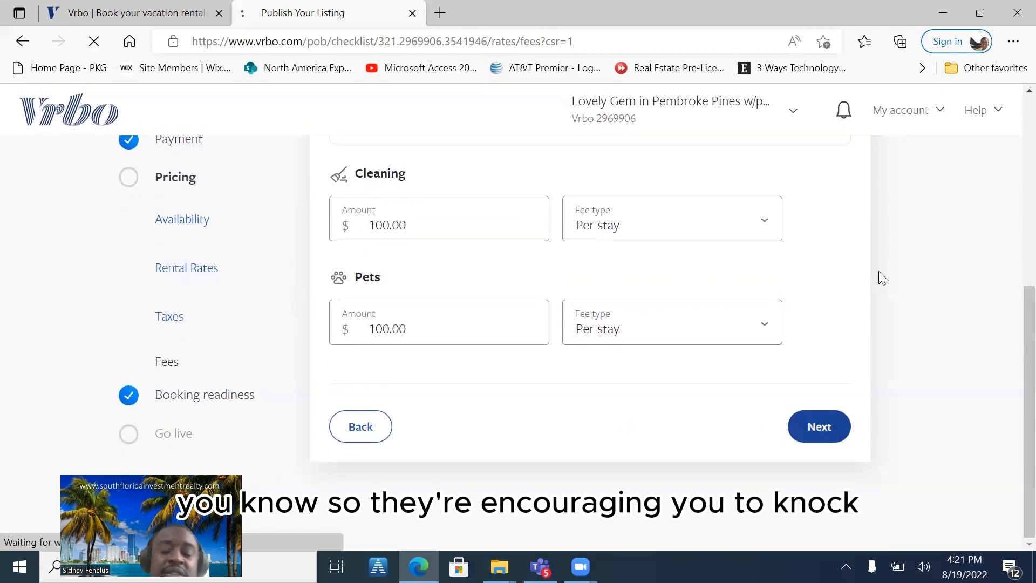
{"action": "left_click", "coordinate": [814, 426]}
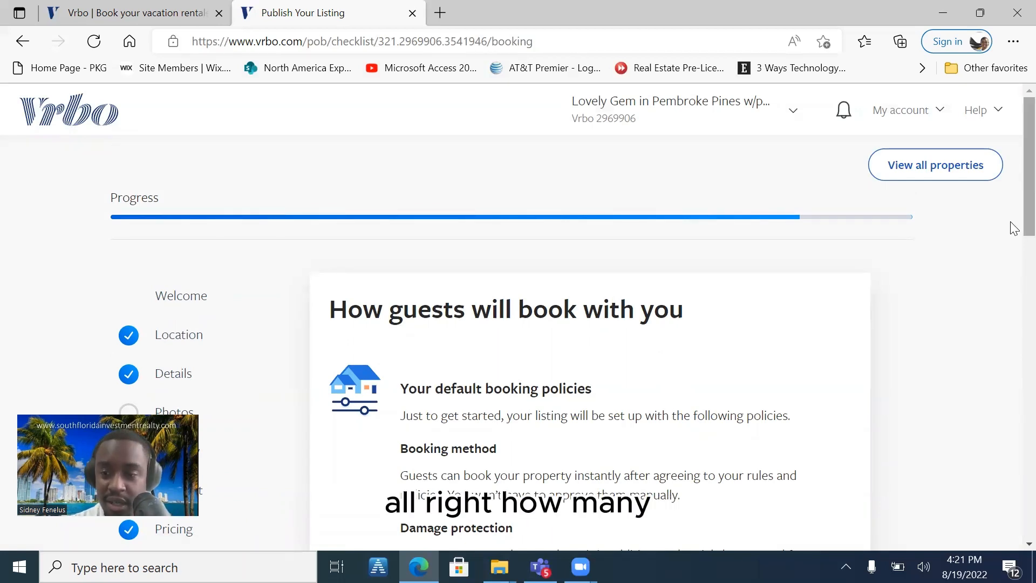
- Examine the default booking policies, booking notification options, phone verification choices and liability coverage on the booking readiness page
{"action": "scroll", "coordinate": [1014, 254], "scroll_direction": "down", "scroll_amount": 2}
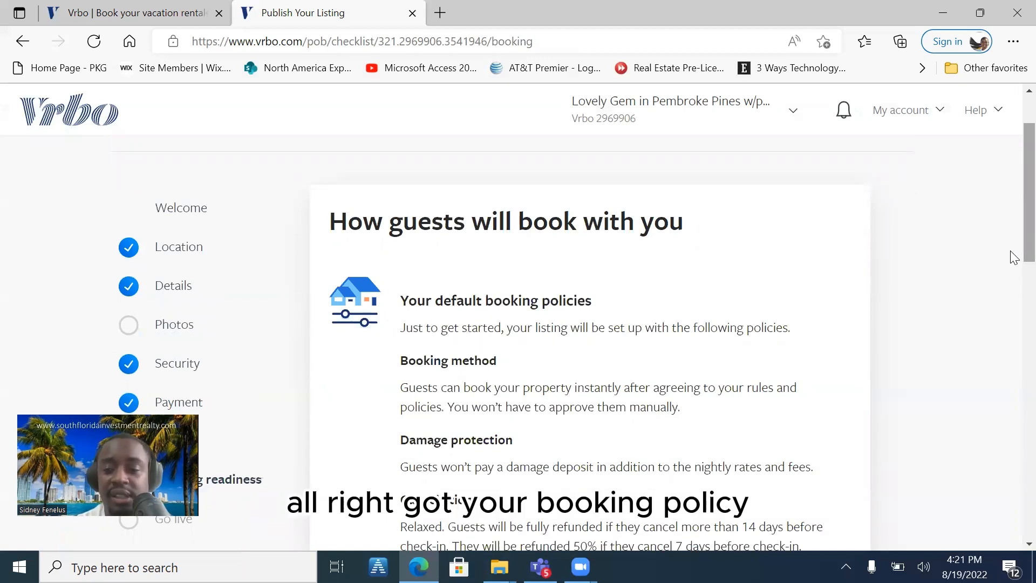
{"action": "scroll", "coordinate": [1014, 259], "scroll_direction": "down", "scroll_amount": 2}
{"action": "scroll", "coordinate": [1013, 270], "scroll_direction": "down", "scroll_amount": 2}
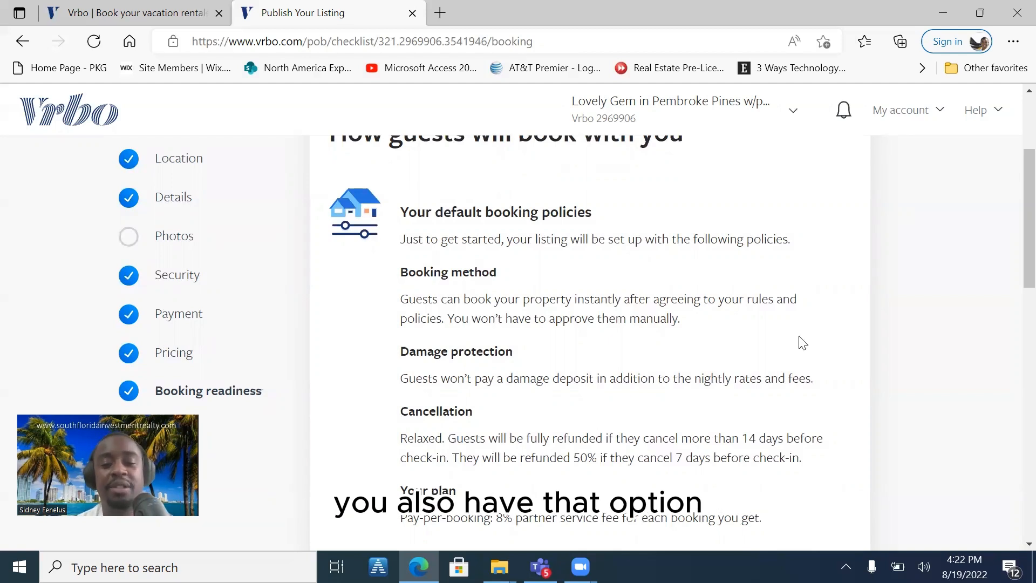
{"action": "scroll", "coordinate": [809, 350], "scroll_direction": "down", "scroll_amount": 2}
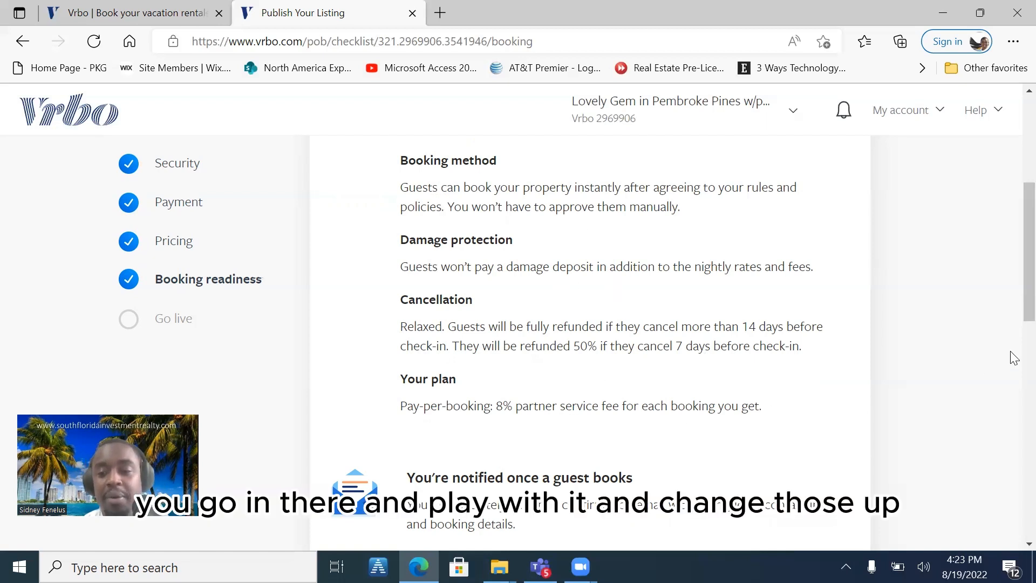
{"action": "left_click_drag", "start_coordinate": [1013, 296], "coordinate": [999, 465]}
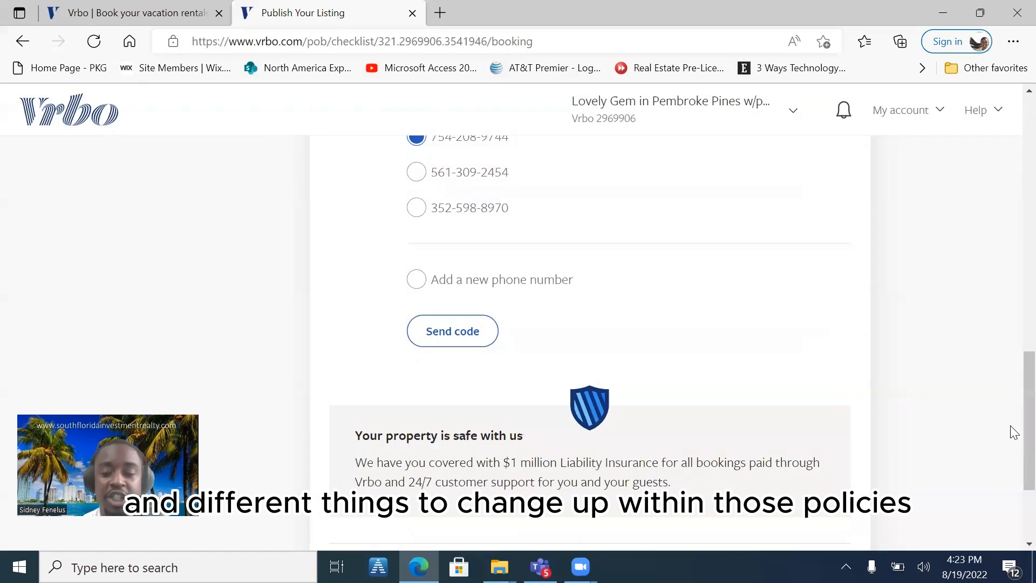
{"action": "left_click_drag", "start_coordinate": [1010, 426], "coordinate": [1010, 453]}
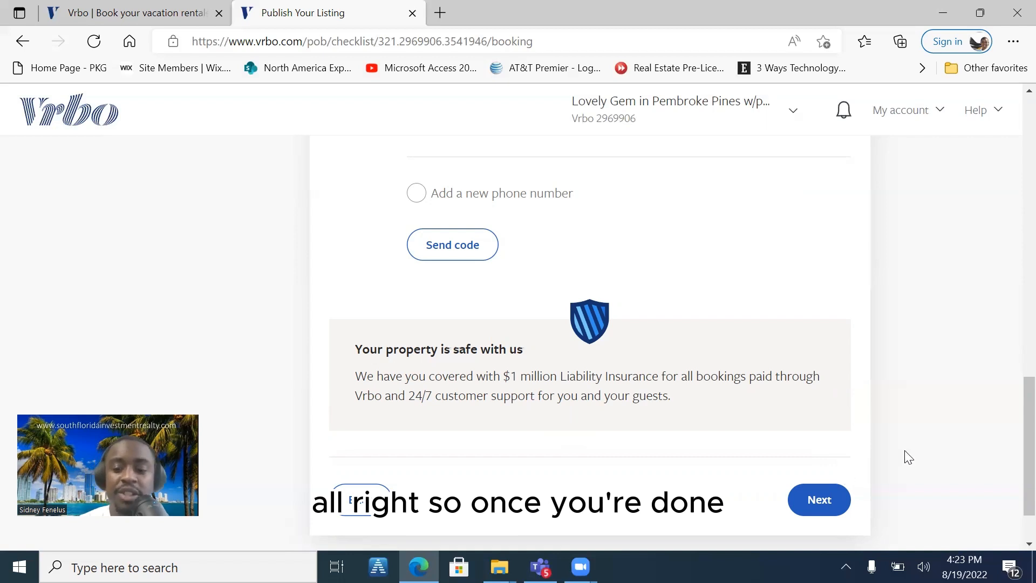
{"action": "scroll", "coordinate": [909, 457], "scroll_direction": "up", "scroll_amount": 10}
{"action": "scroll", "coordinate": [908, 456], "scroll_direction": "down", "scroll_amount": 3}
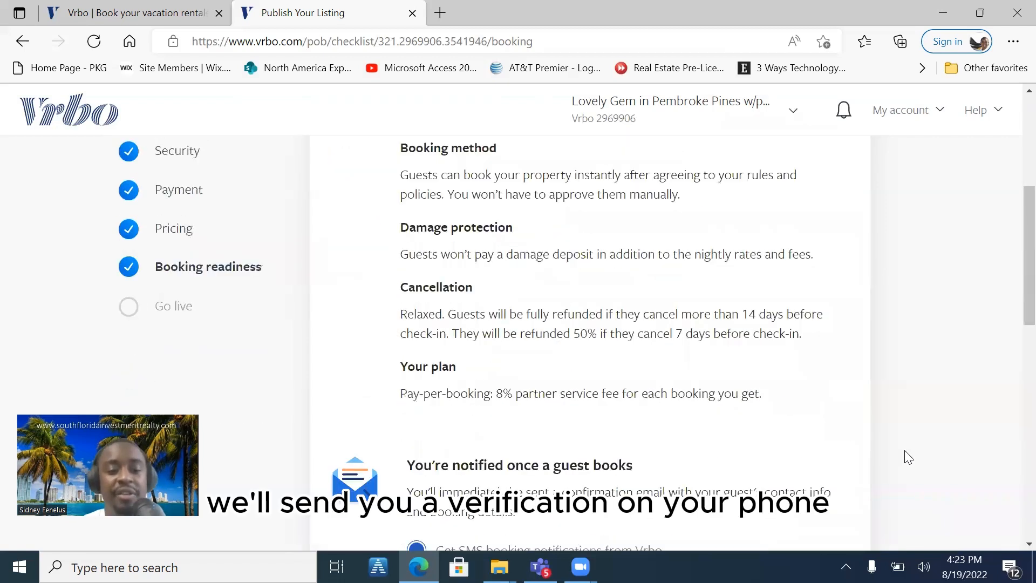